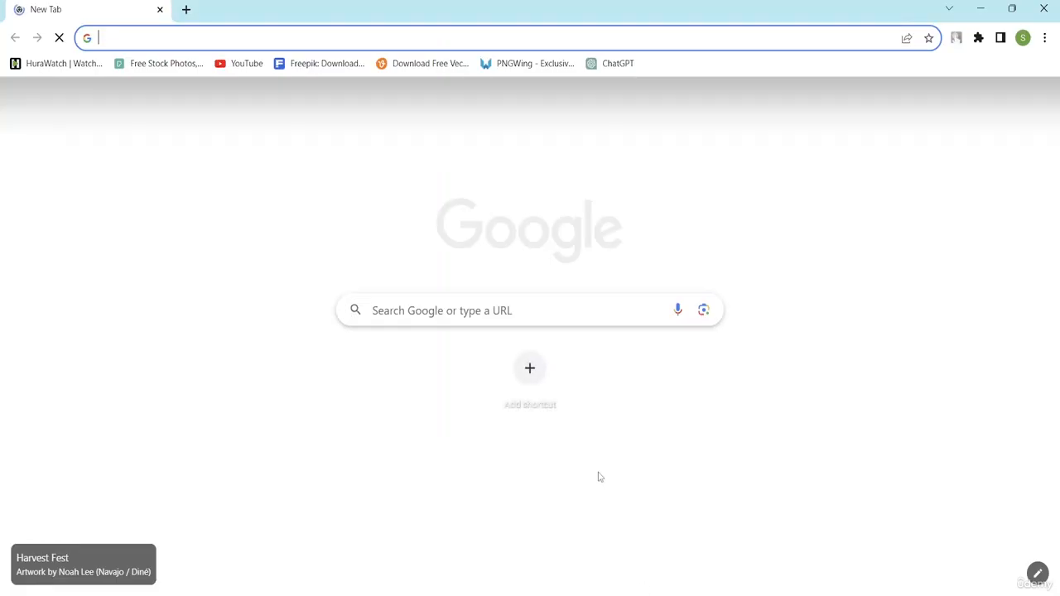
- Search the web for "cv template"
click(398, 308)
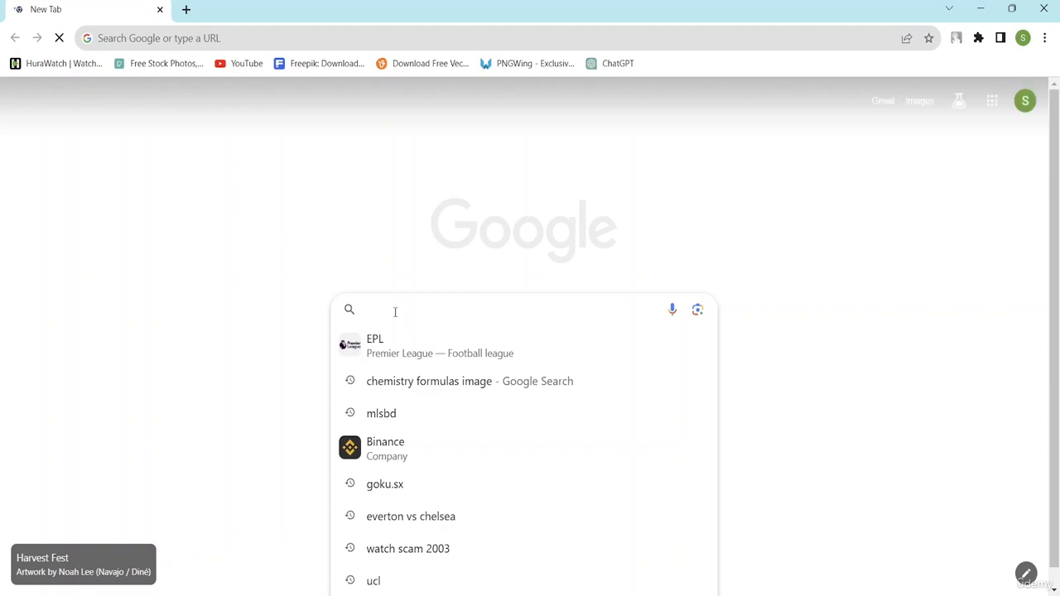
text(cv)
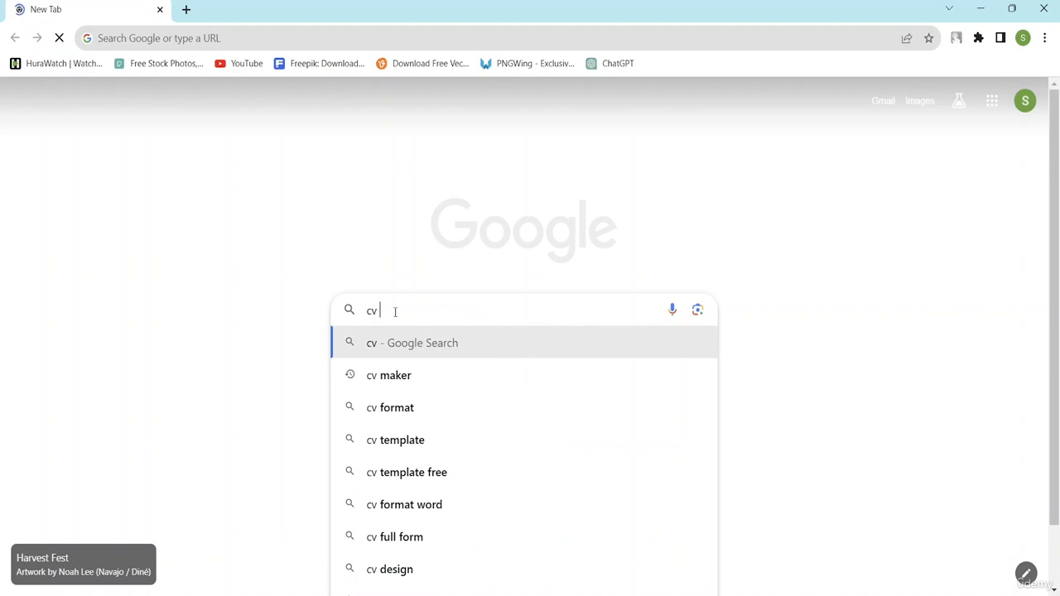
text( tee)
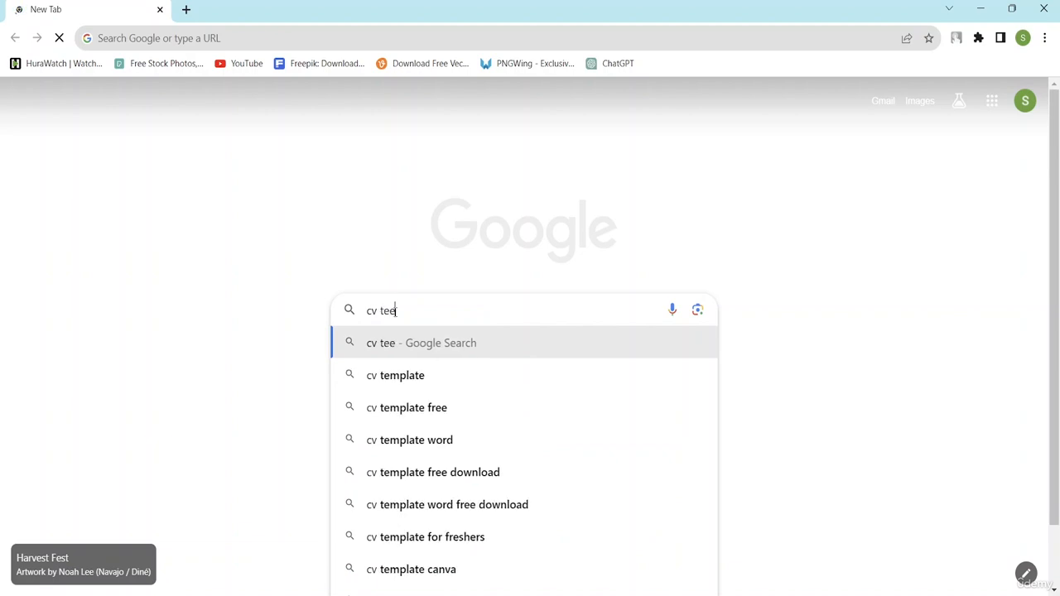
key(BackSpace)
text(mpla)
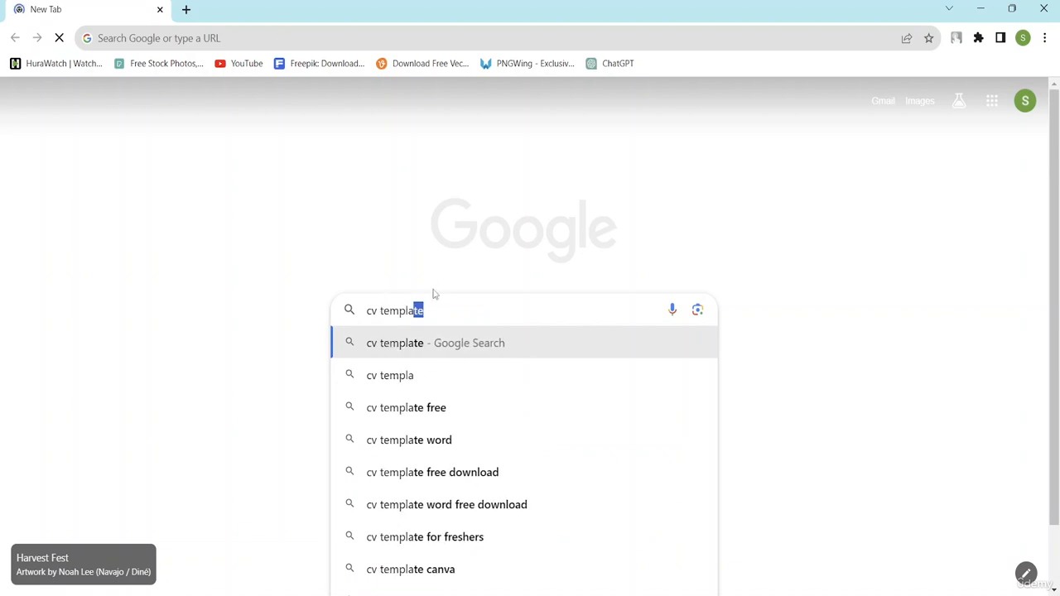
text(te)
key(Return)
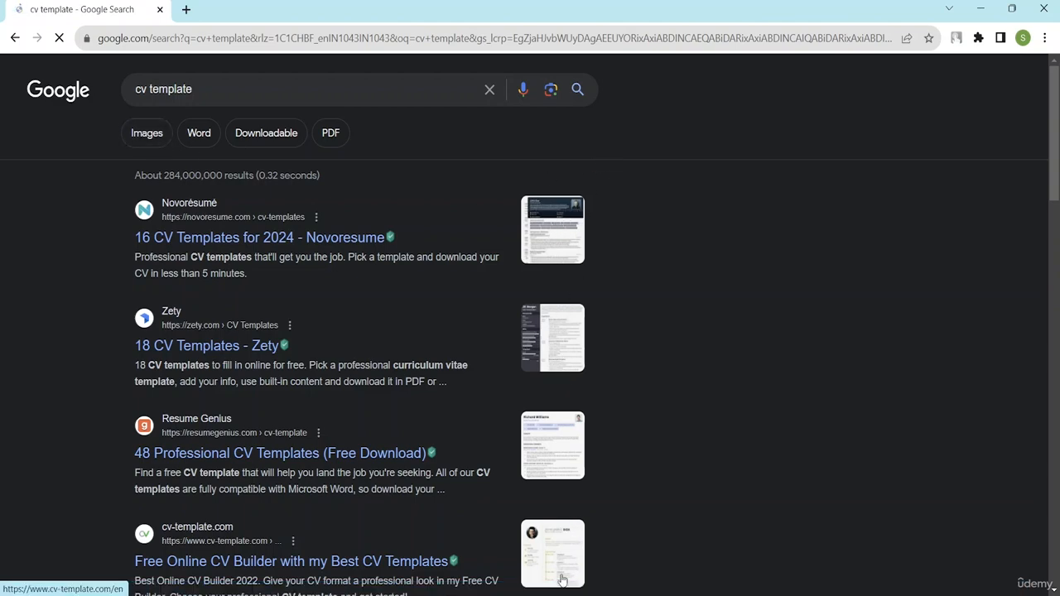
- Look through the search results and the sample CV images for layout ideas
scroll(534, 399, down, 6)
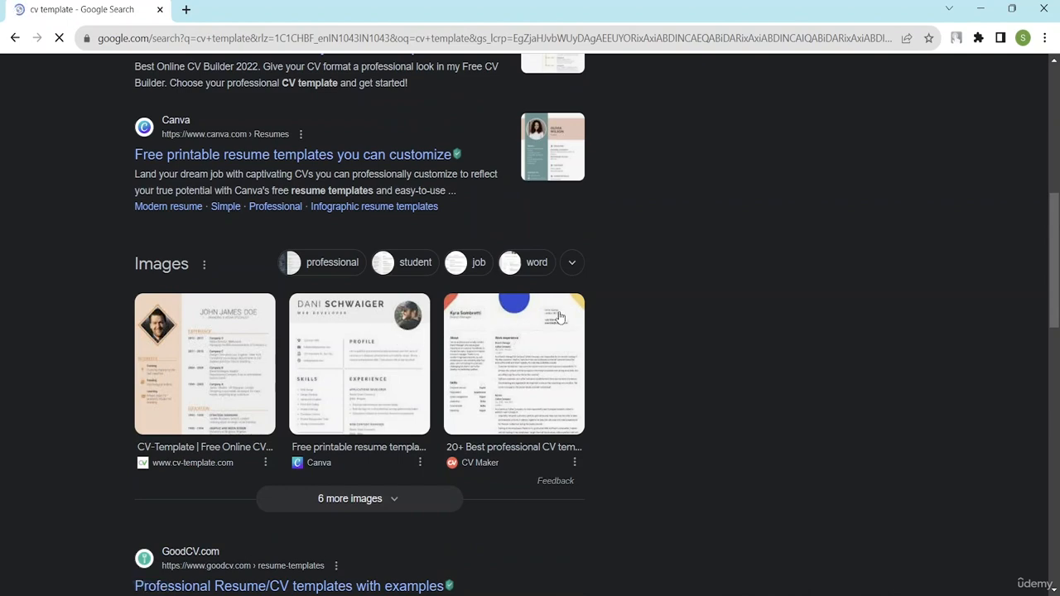
scroll(483, 303, up, 5)
scroll(469, 290, up, 1)
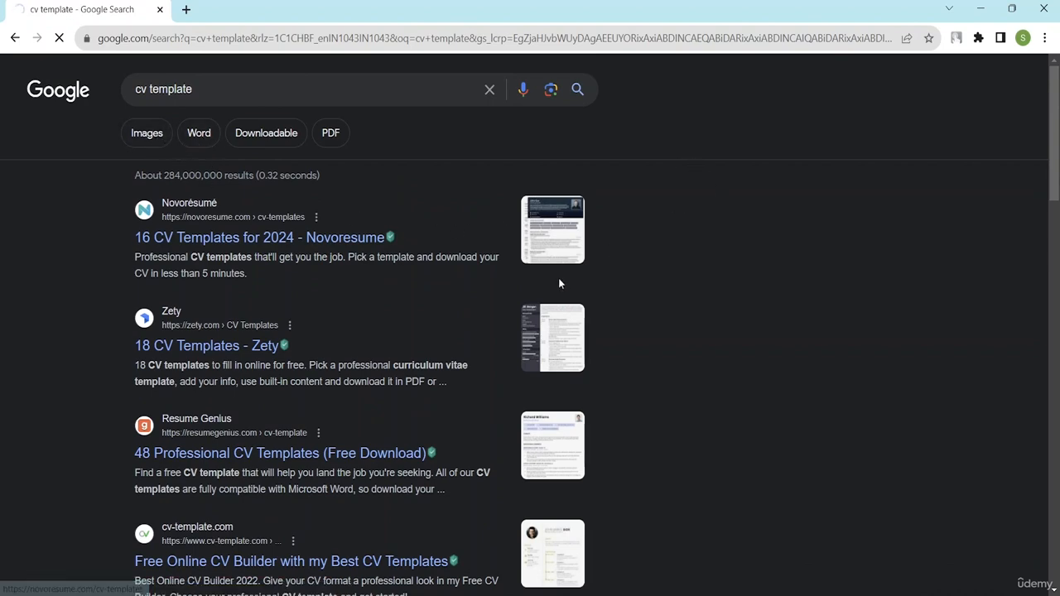
scroll(572, 306, down, 1)
scroll(579, 328, down, 5)
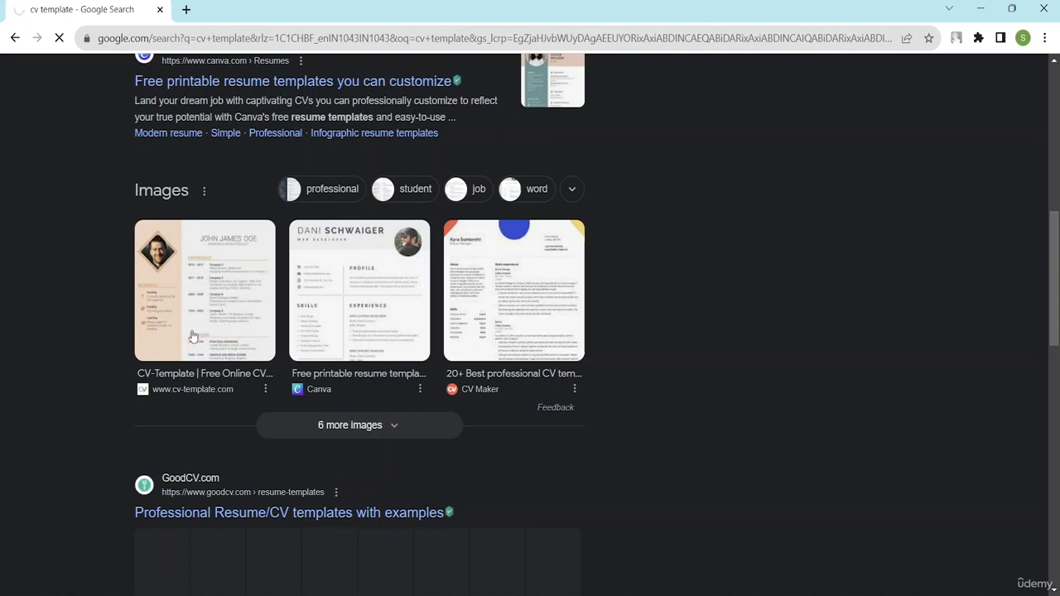
scroll(245, 281, down, 2)
scroll(210, 293, up, 6)
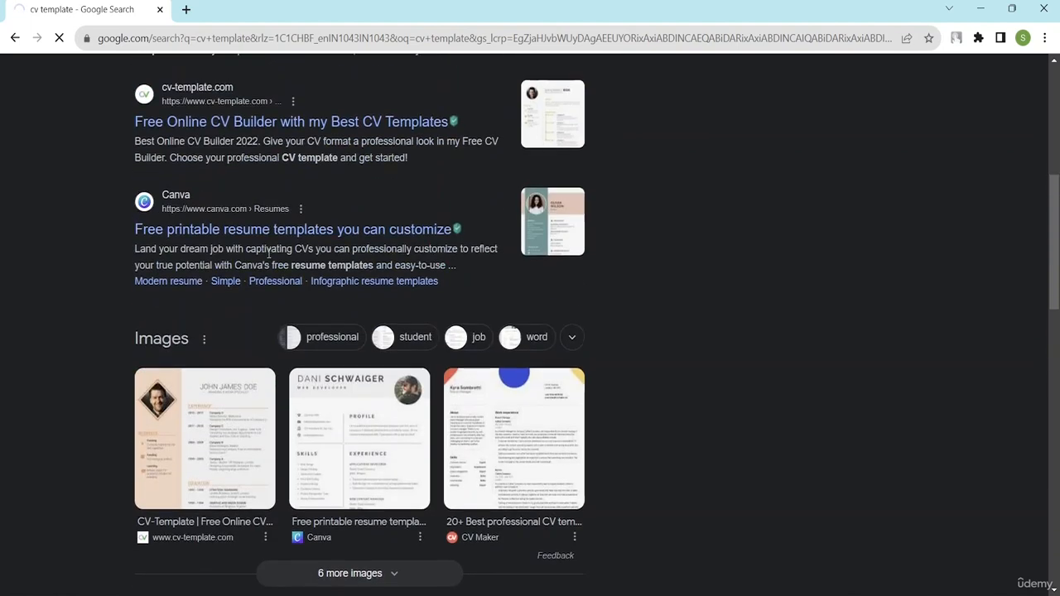
scroll(280, 237, up, 3)
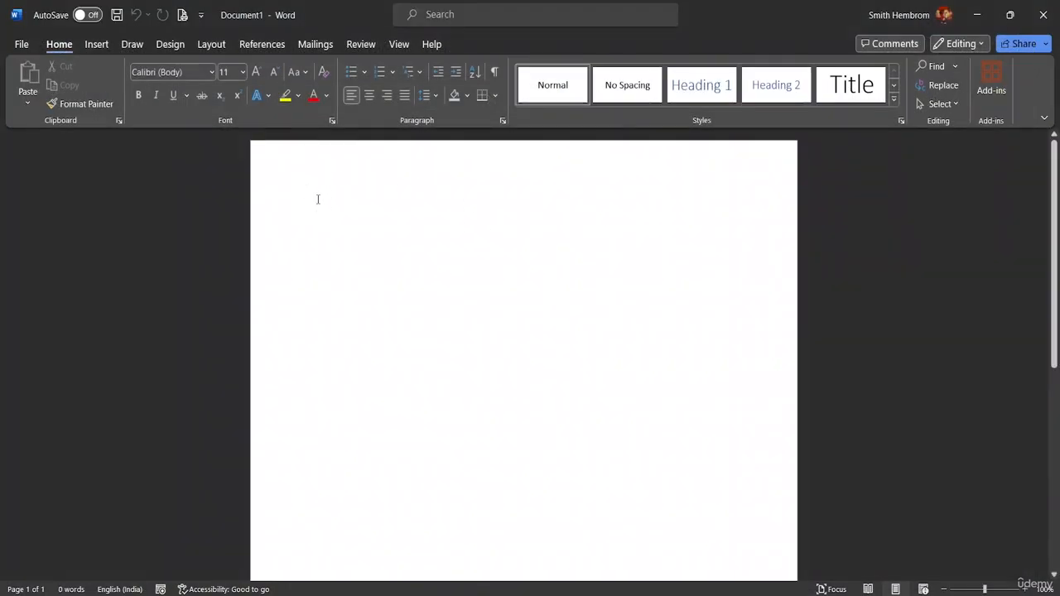
- In the blank Word document, set the font size to 14 and enter the applicant's full name on the first line
click(243, 73)
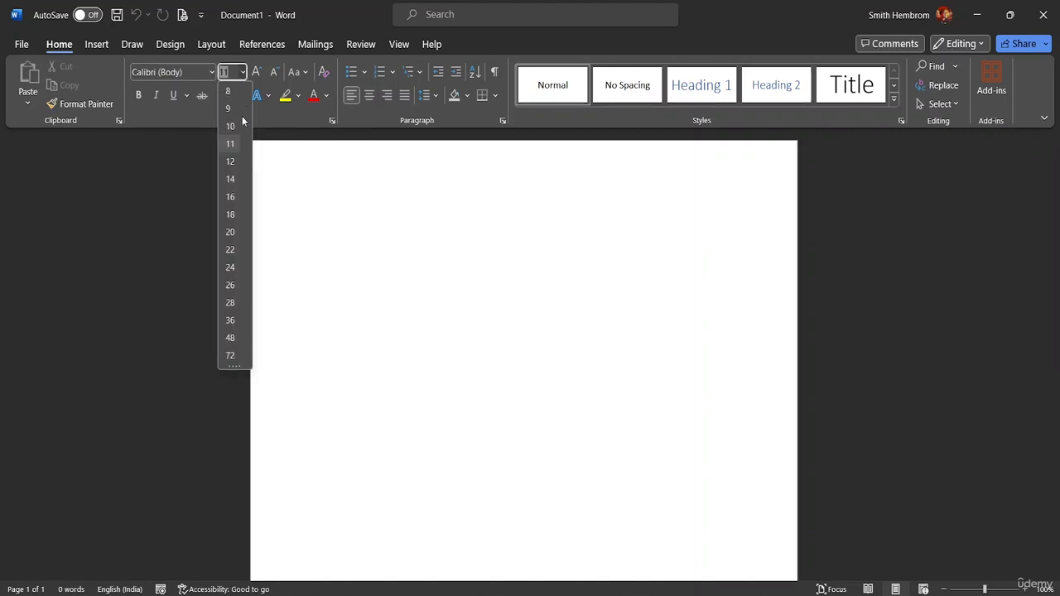
click(232, 181)
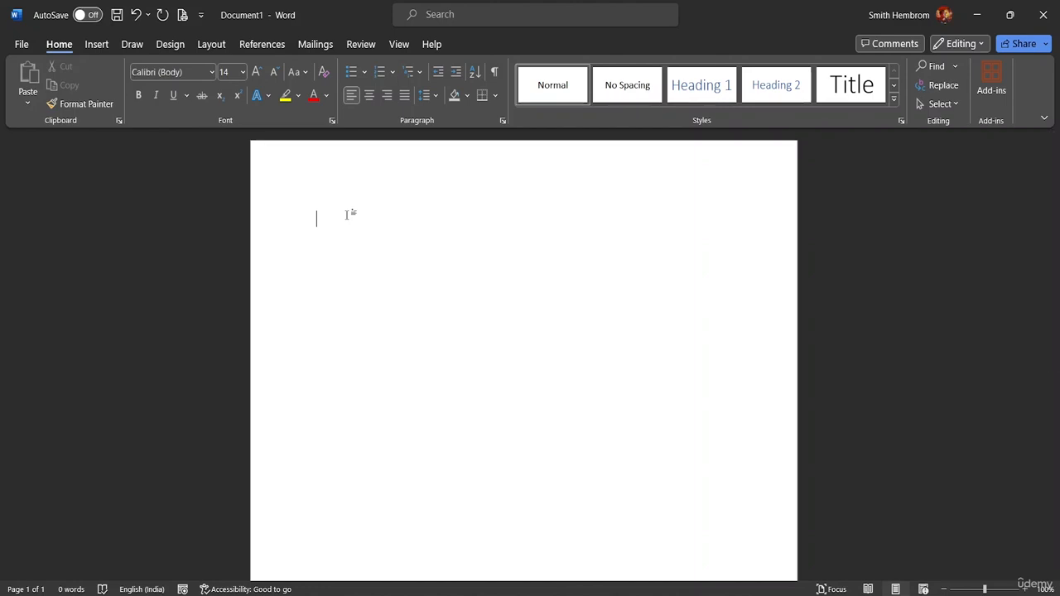
text(R)
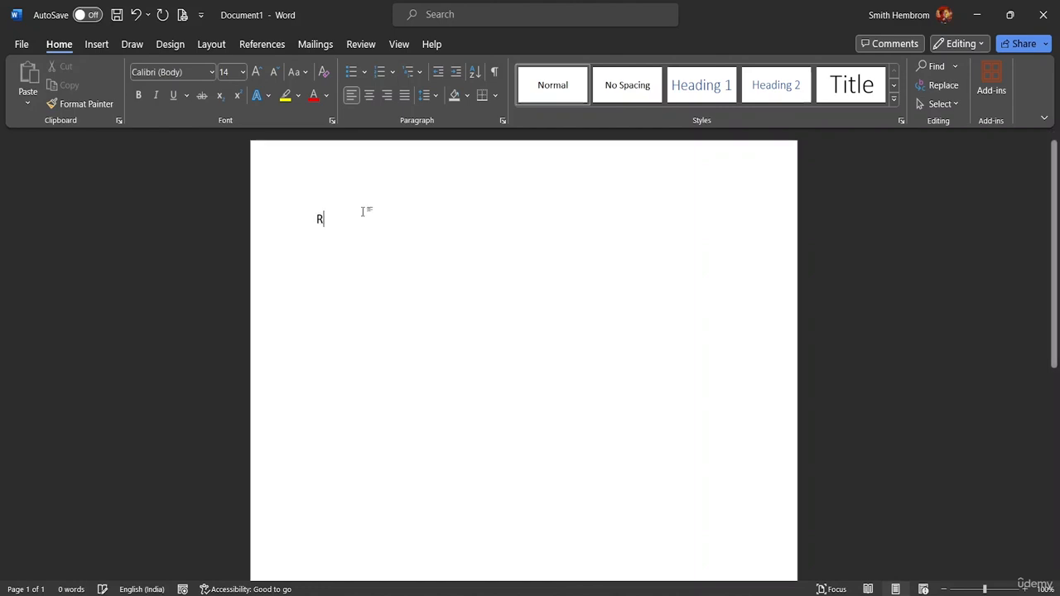
text(ea)
key(BackSpace)
key(BackSpace)
text(o)
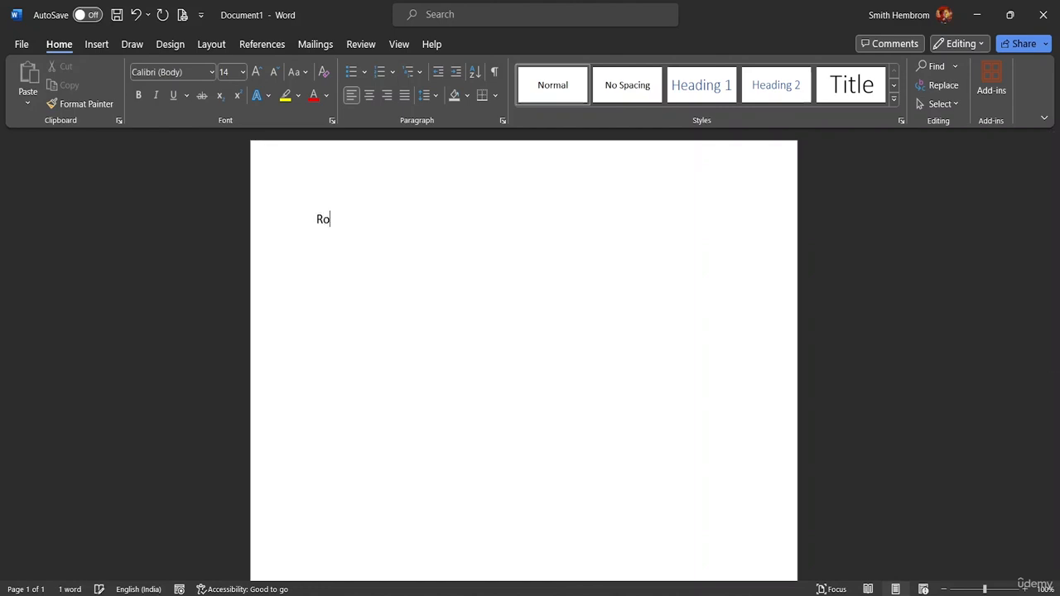
text(land )
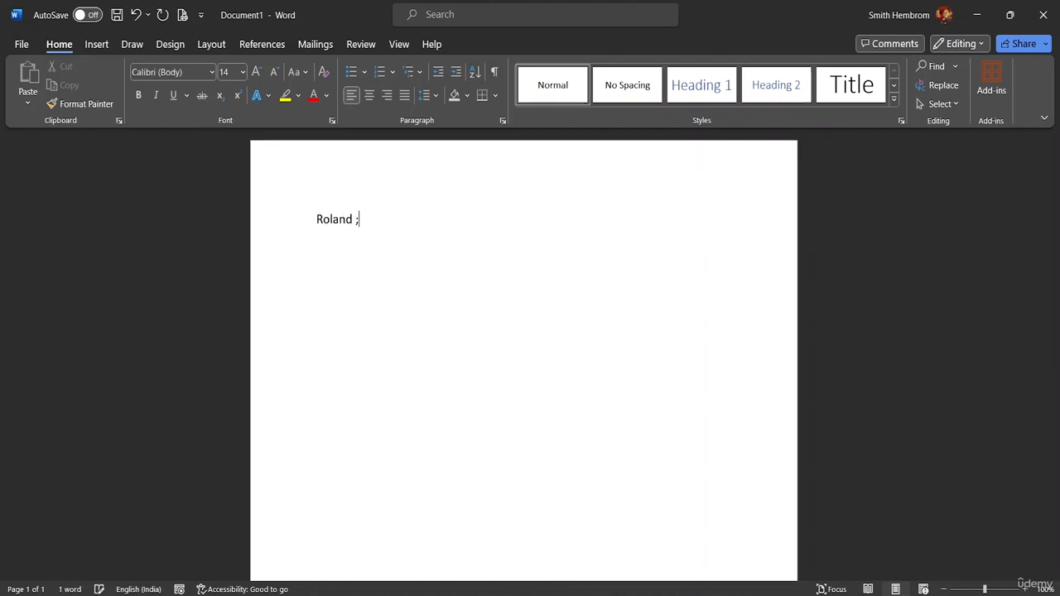
text(An)
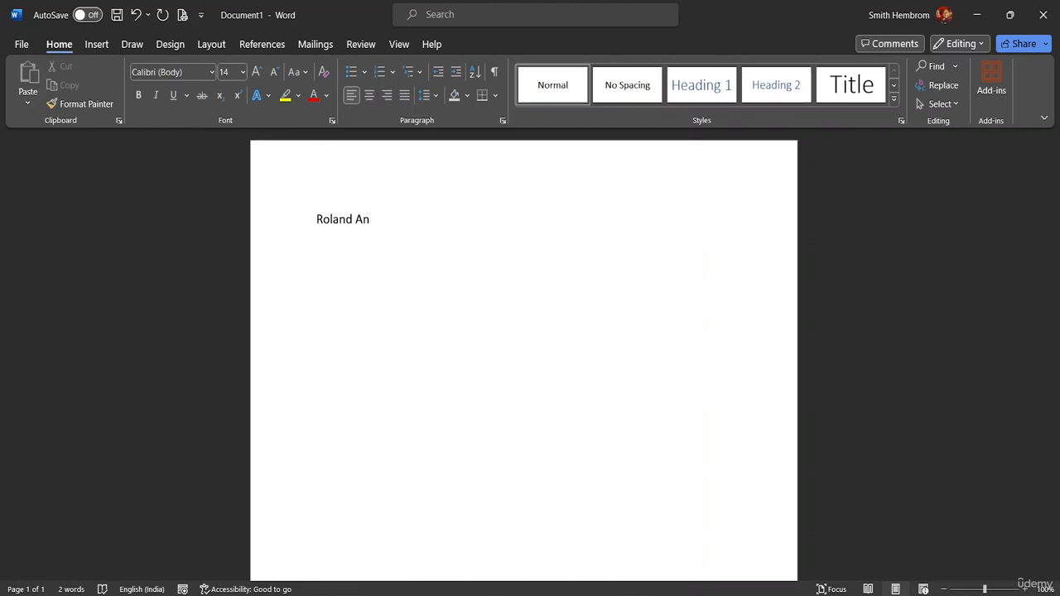
text(derson)
key(Return)
- Enter the job title "Staff Nurse" under the name and start a new line below it
text(St)
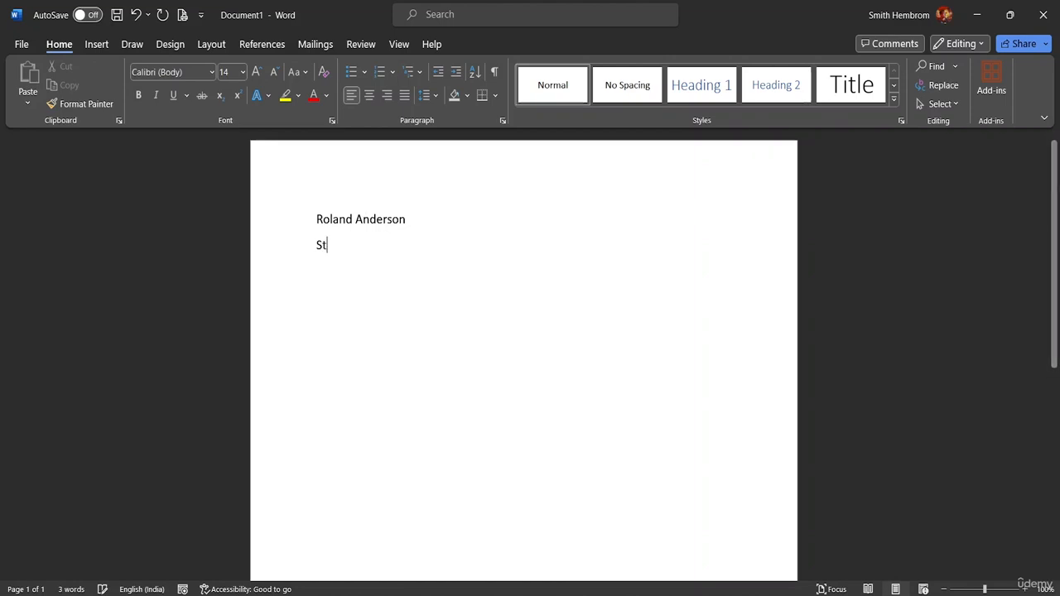
text(aff)
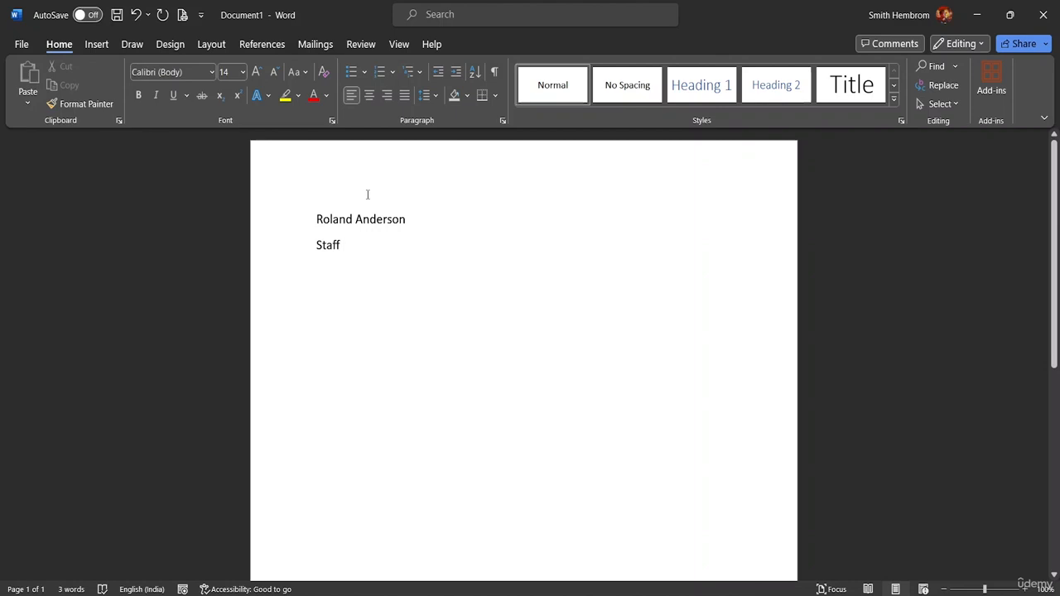
text( Nurse)
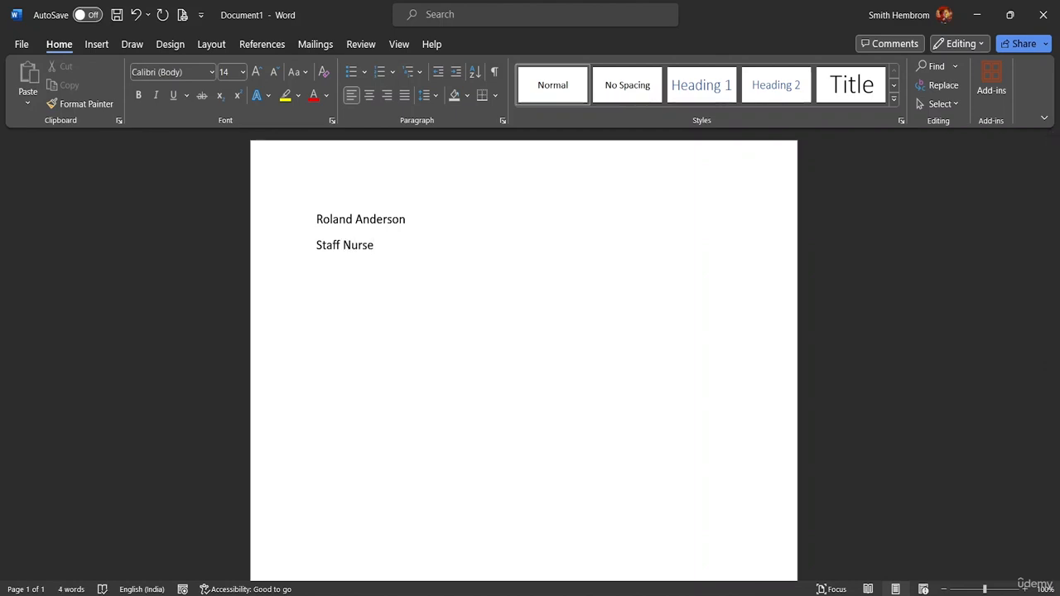
key(Return)
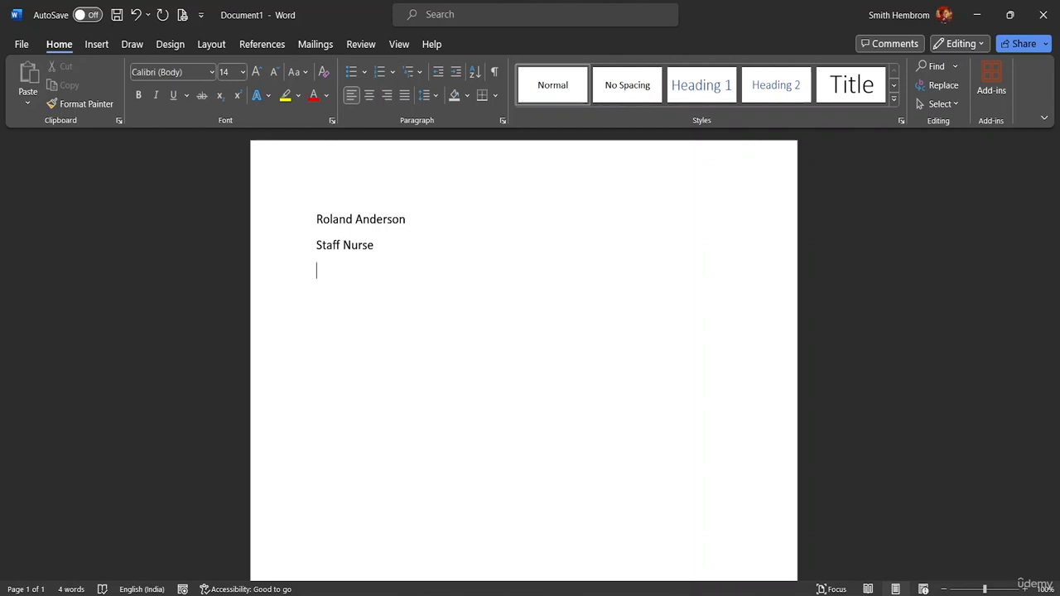
- Format the applicant's name line as 28 pt bold text
triple_click(408, 219)
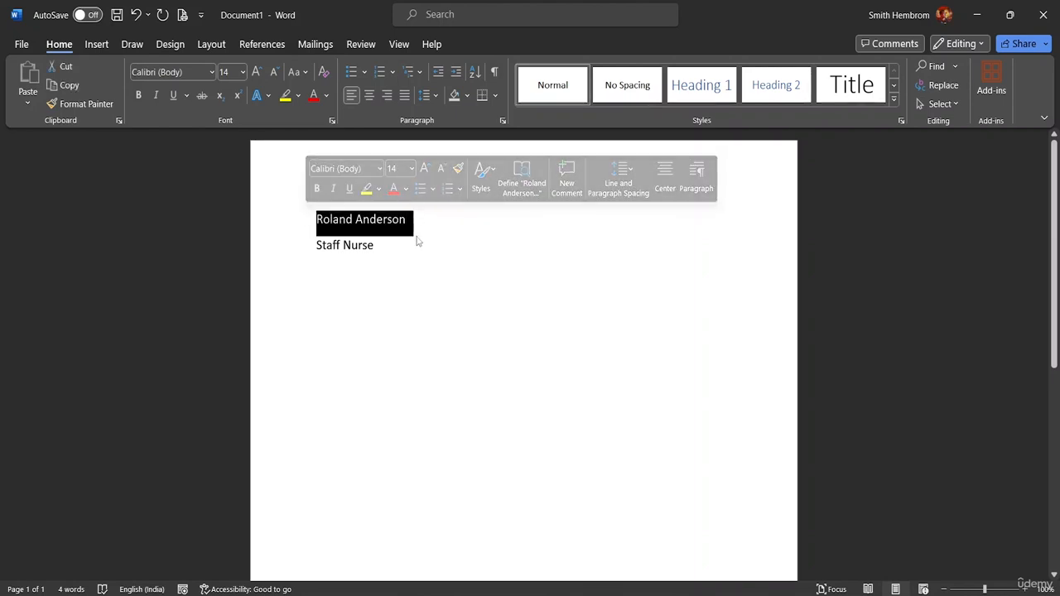
click(412, 169)
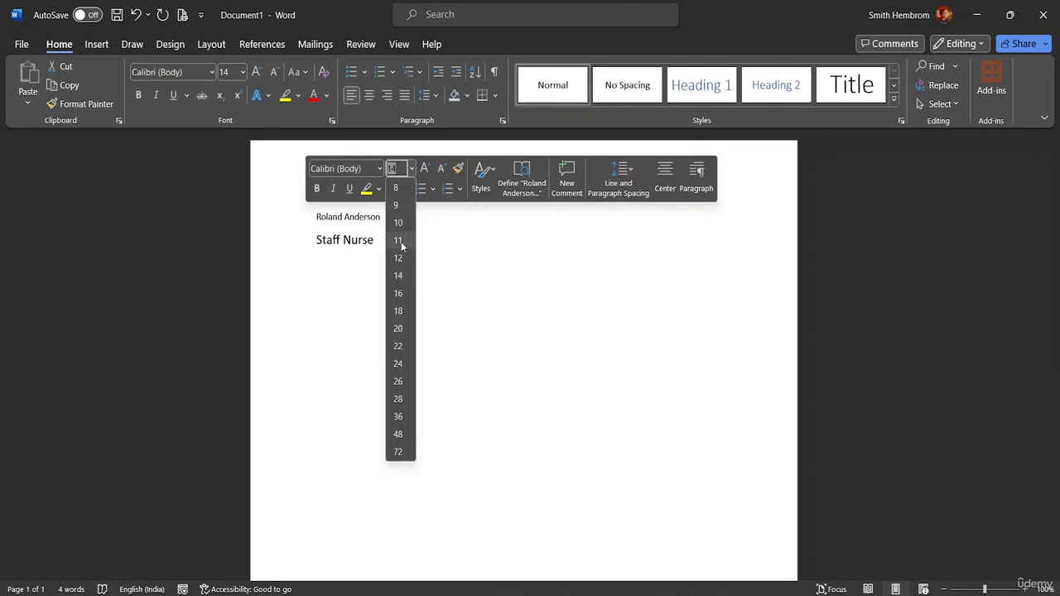
click(398, 400)
click(317, 190)
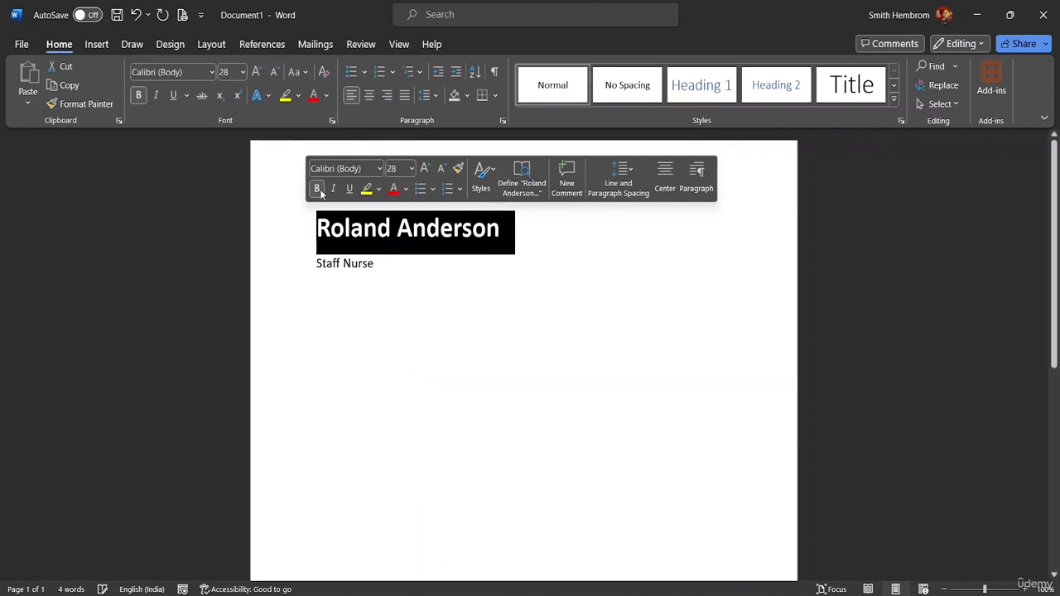
- Format the "Staff Nurse" line as 26 pt bold with the darkest orange theme font colour
drag(382, 264, 316, 263)
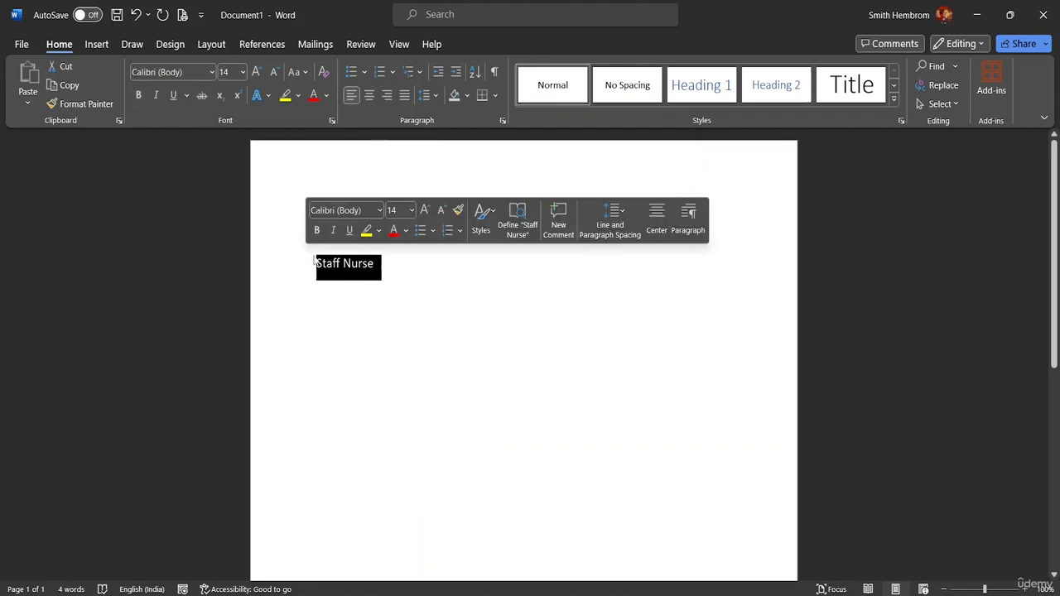
click(243, 72)
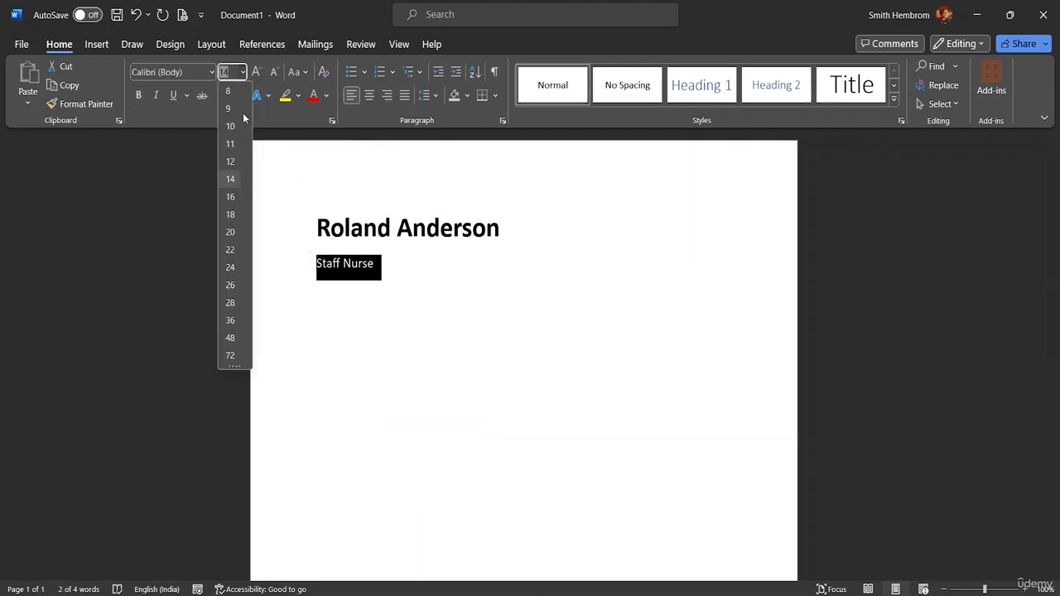
click(232, 285)
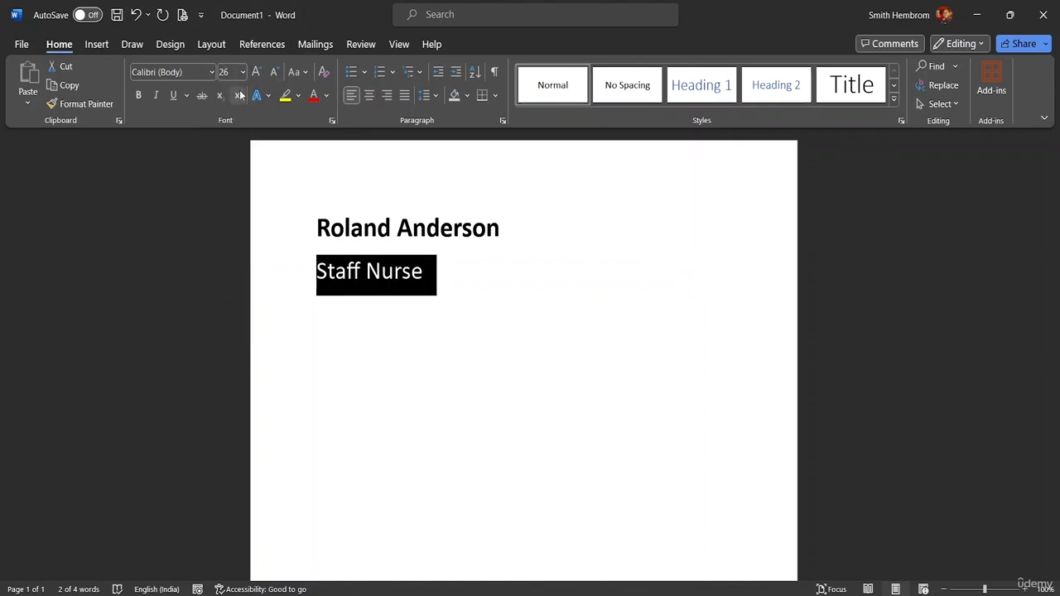
click(138, 94)
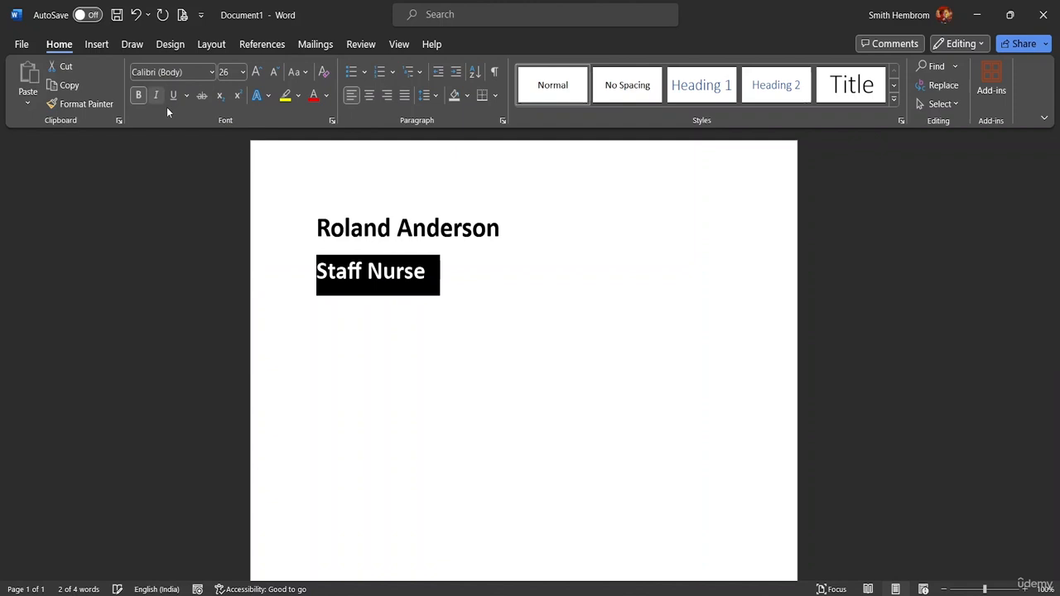
click(326, 95)
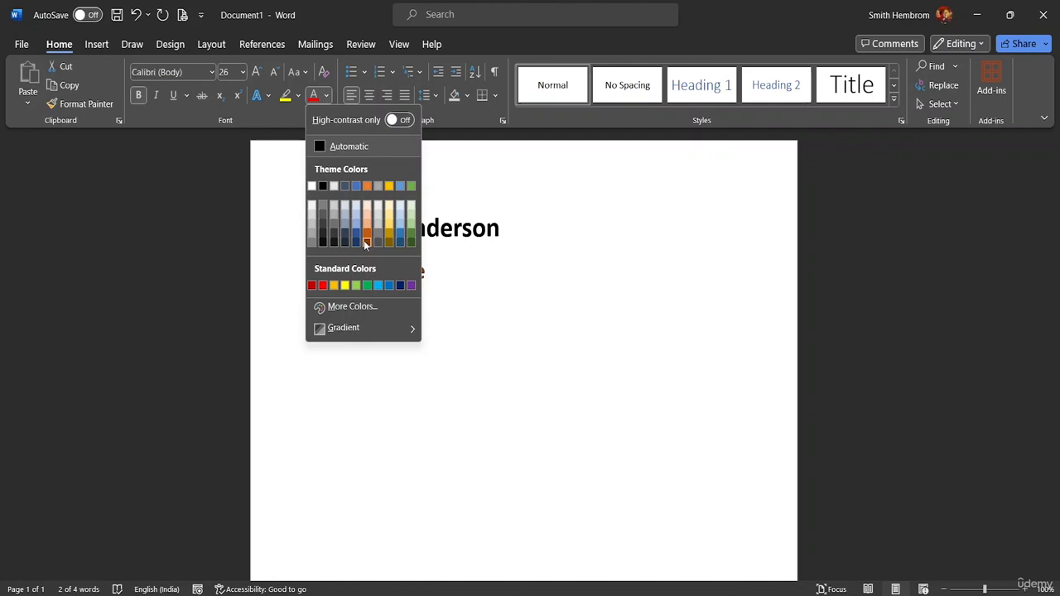
click(366, 240)
click(443, 268)
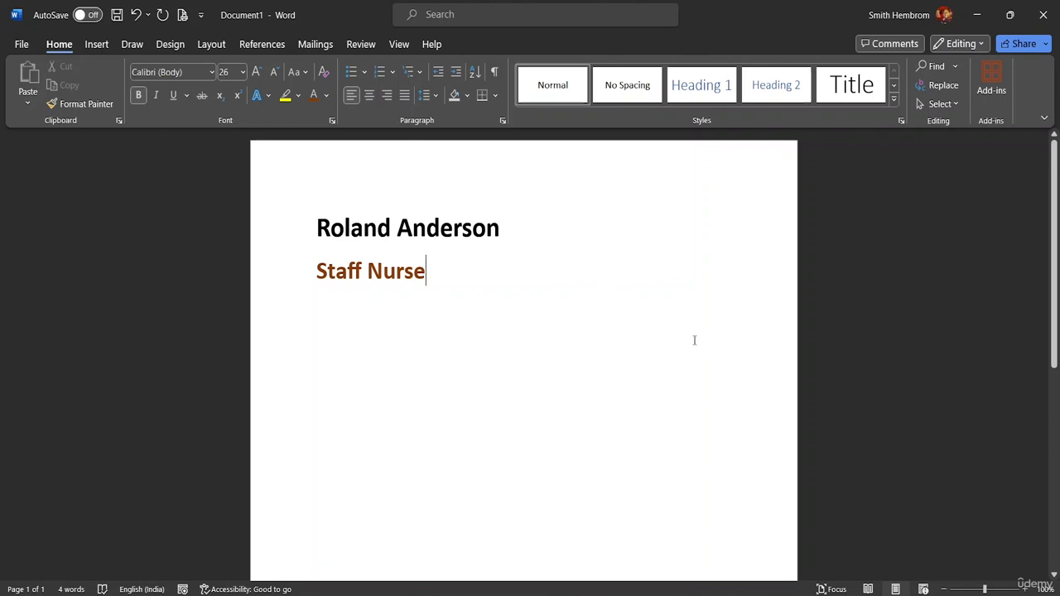
- Insert a new line after the "Staff Nurse" job title
double_click(323, 312)
click(436, 277)
key(Return)
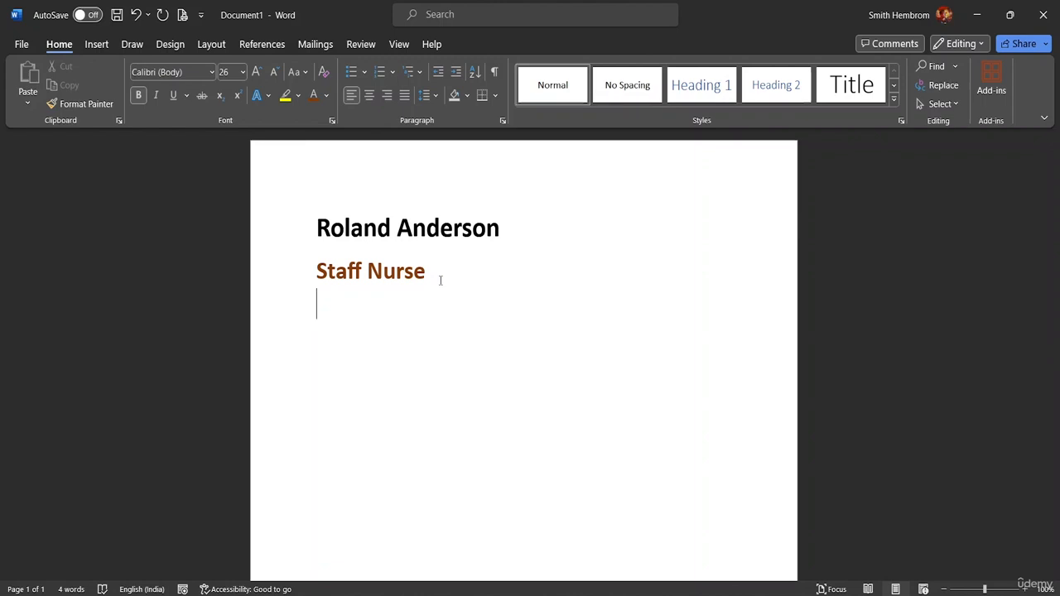
click(242, 72)
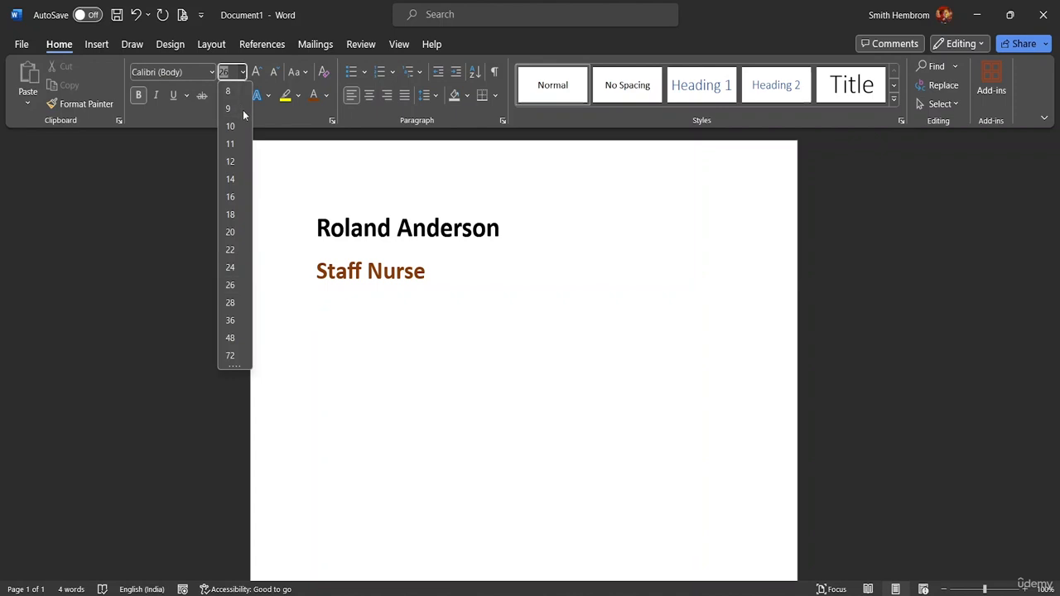
click(318, 259)
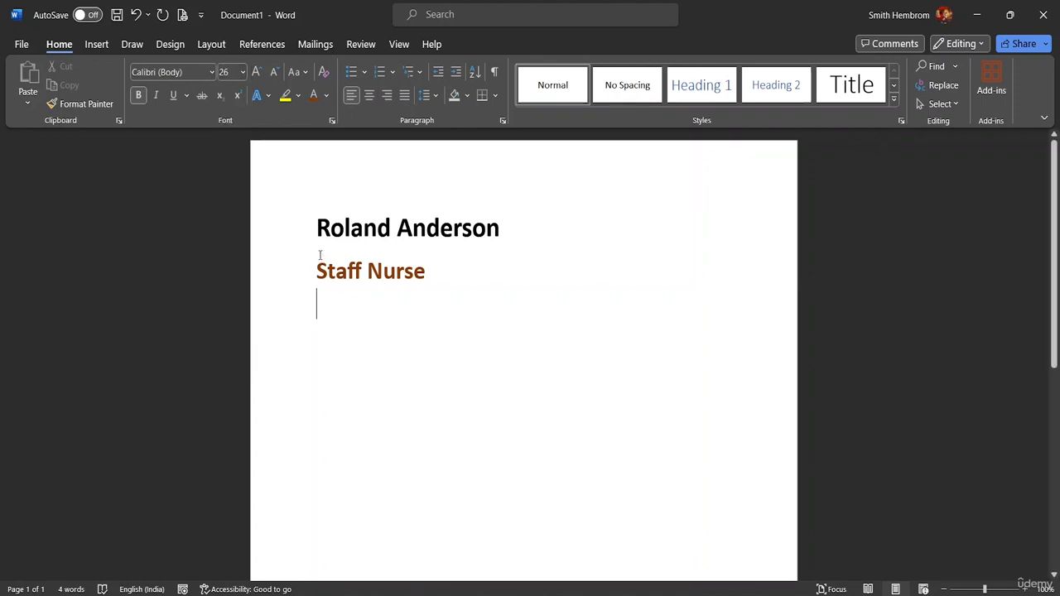
click(315, 247)
click(318, 271)
key(BackSpace)
key(Return)
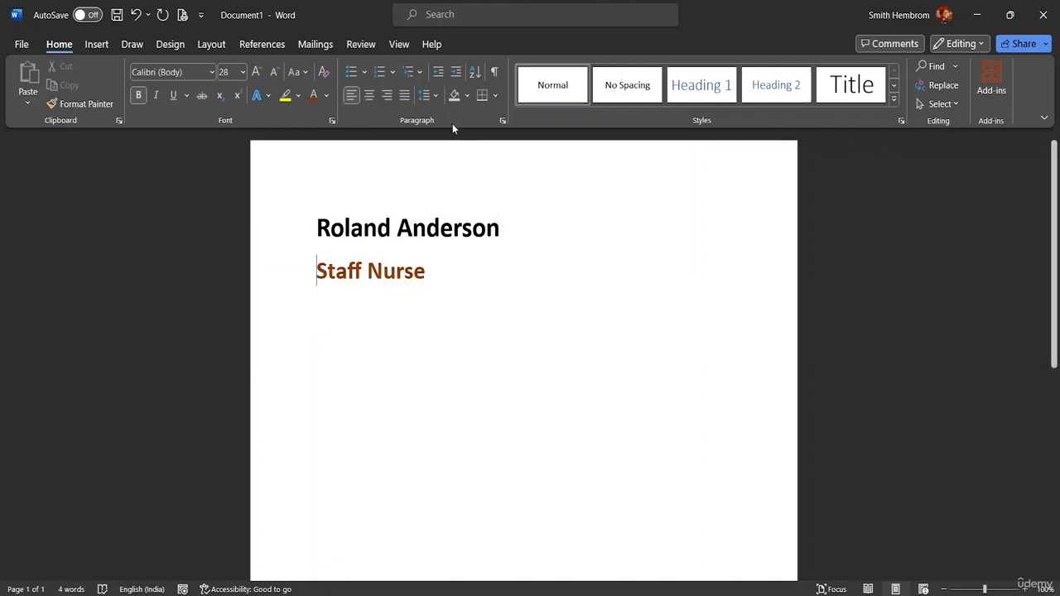
- Set the left and right paragraph indents of the name and "Staff Nurse" lines to -0.7 cm
click(434, 96)
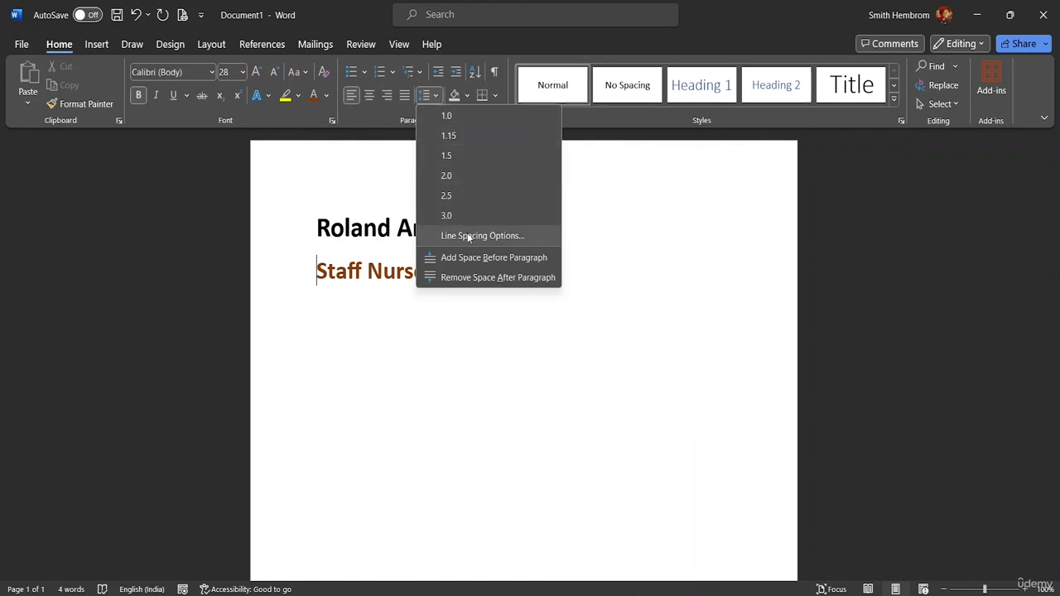
key(Escape)
drag(428, 272, 306, 205)
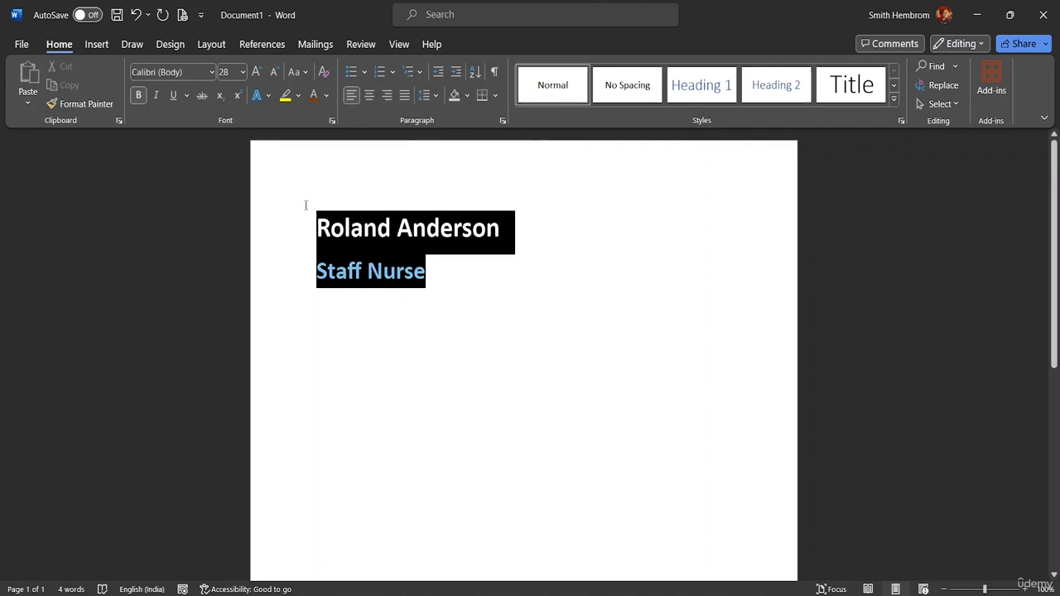
click(434, 97)
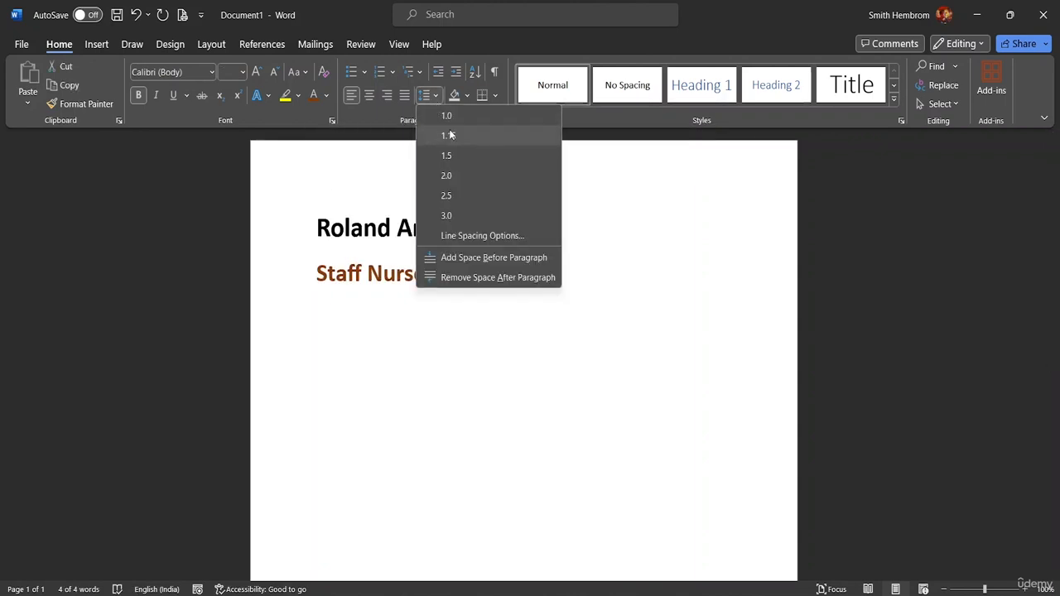
click(458, 236)
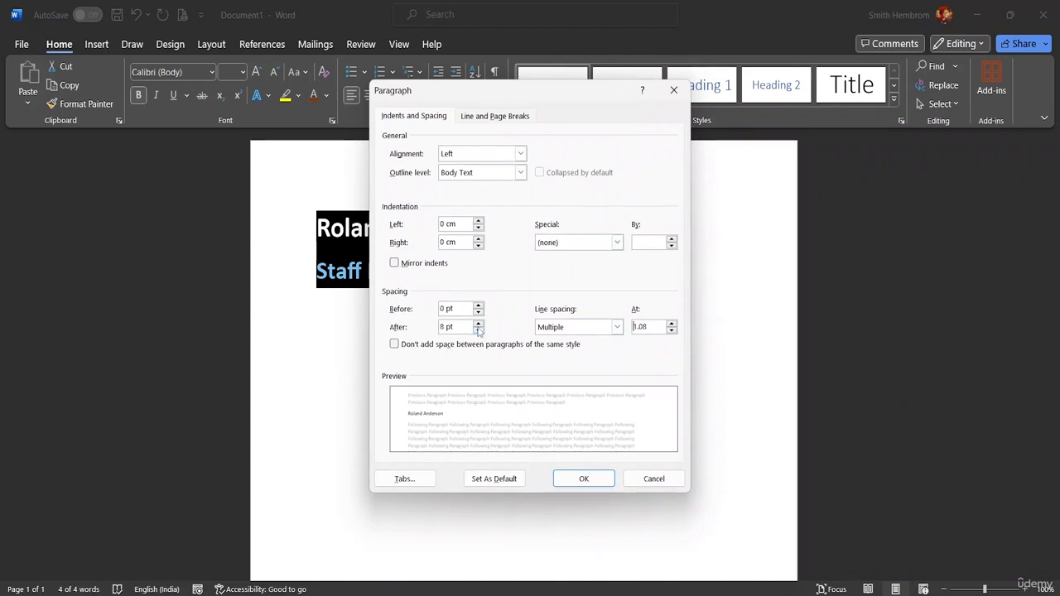
click(478, 228)
click(478, 228)
click(478, 229)
click(478, 228)
click(478, 229)
click(478, 229)
click(478, 228)
click(478, 246)
click(478, 246)
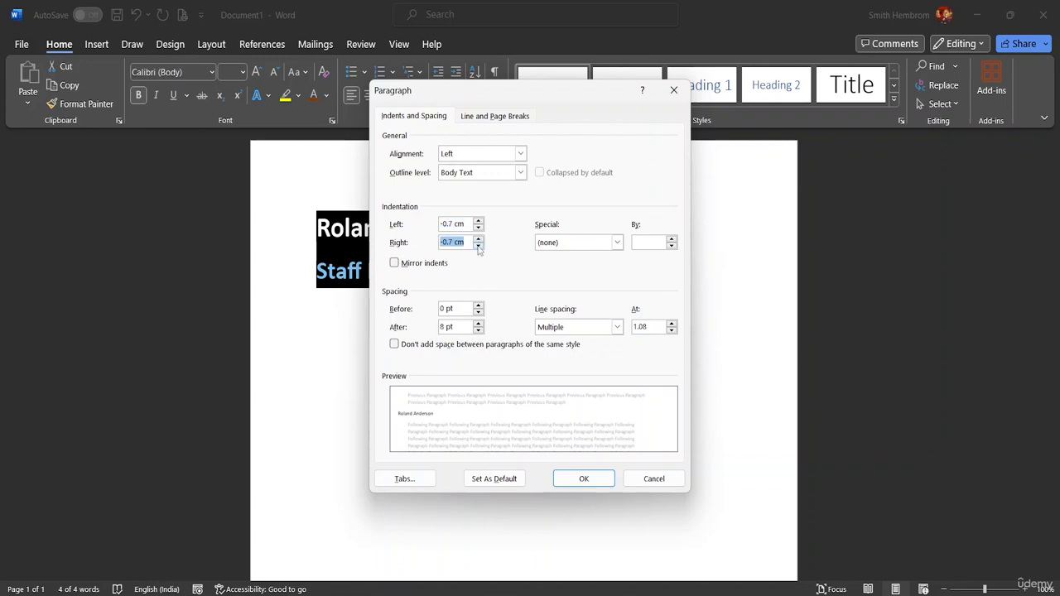
click(569, 481)
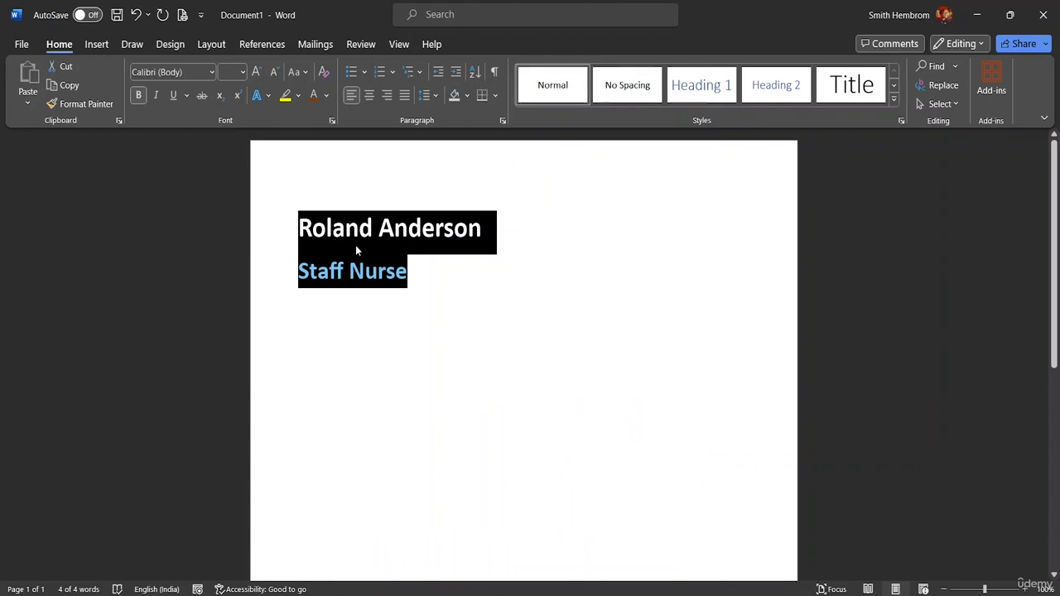
click(409, 265)
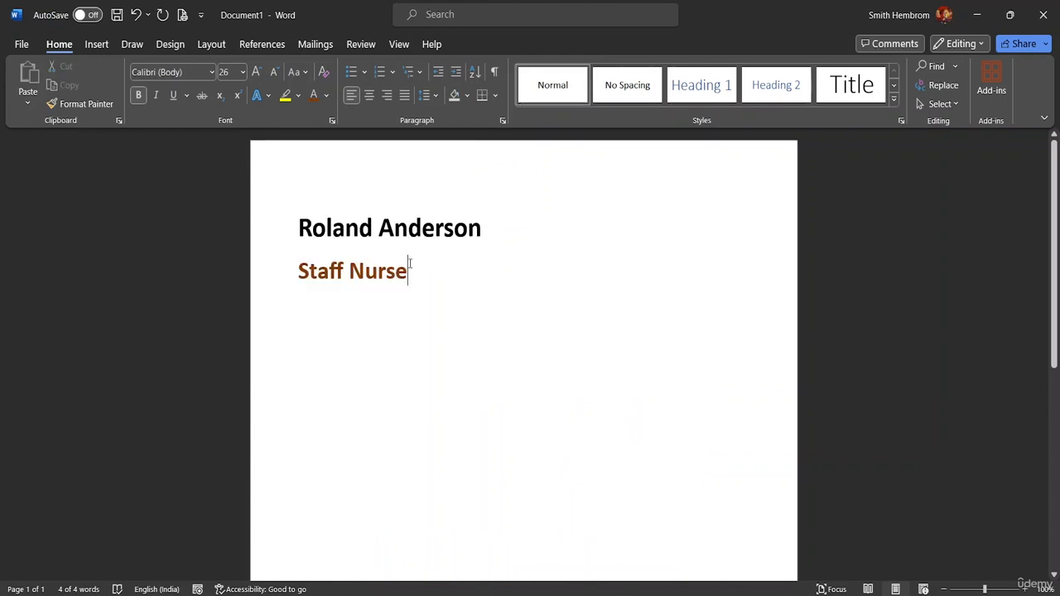
- Add the heading "Objective" on a new line below "Staff Nurse" in 12 pt Calibri (Body)
click(302, 298)
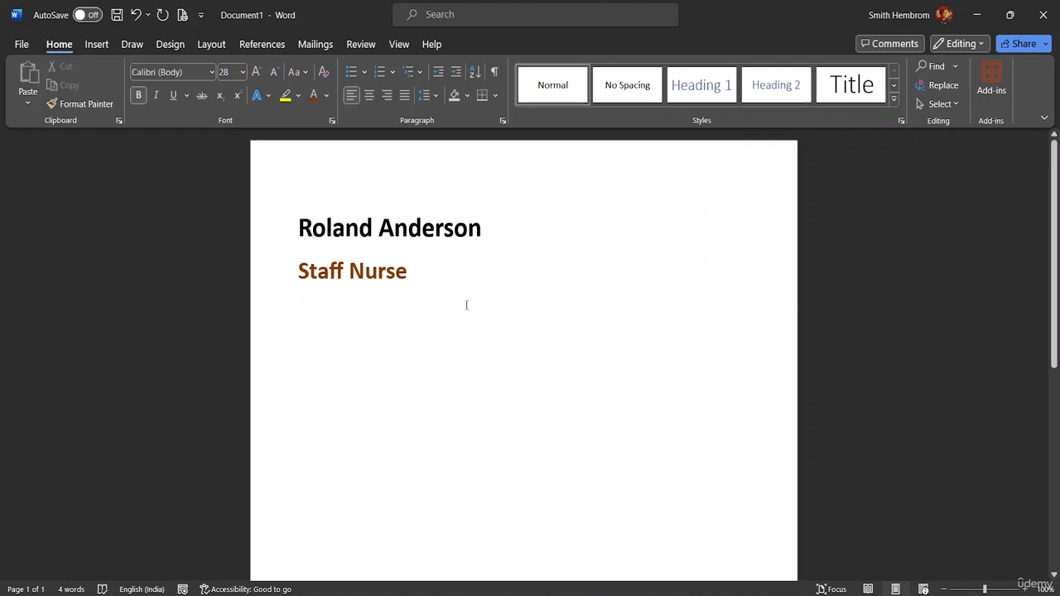
key(Return)
click(211, 72)
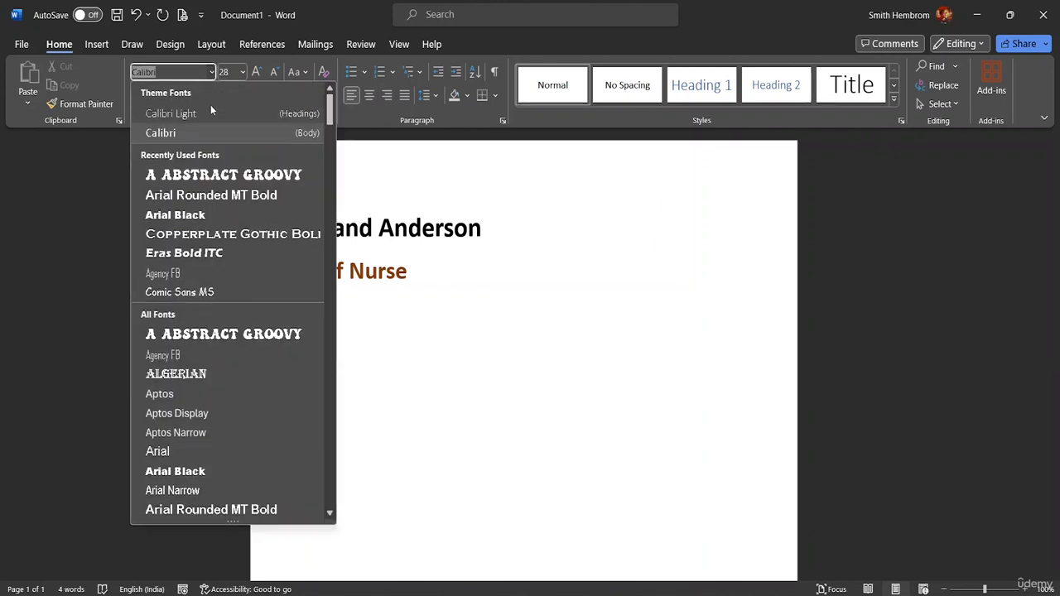
click(174, 137)
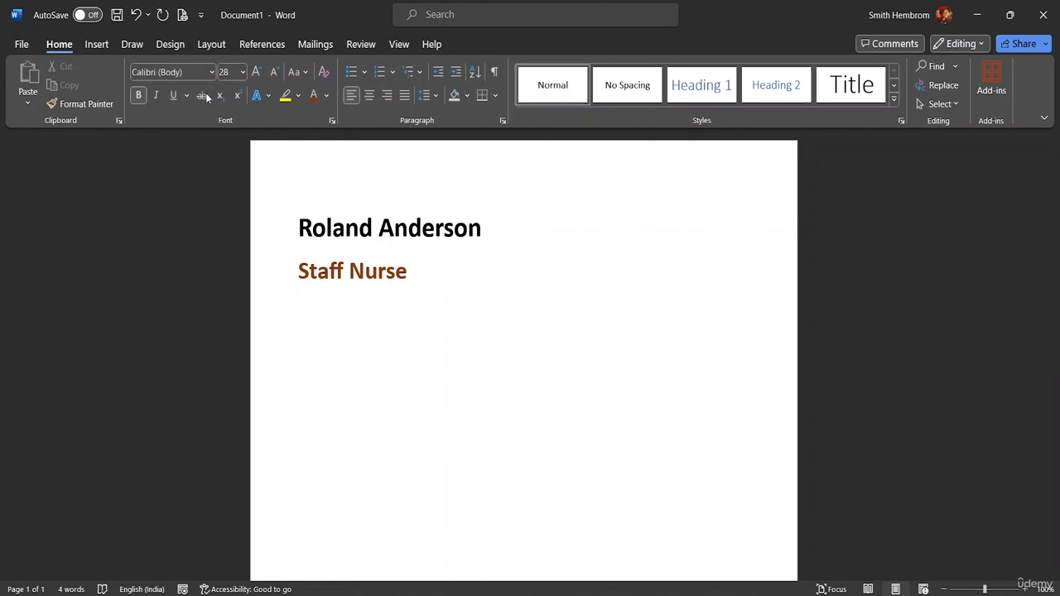
click(243, 73)
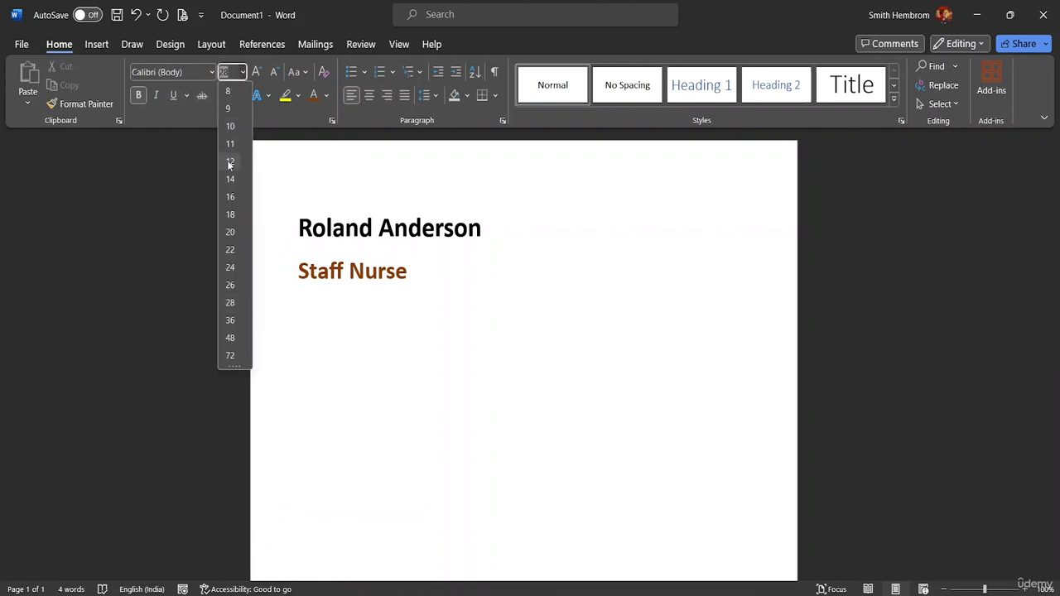
click(229, 162)
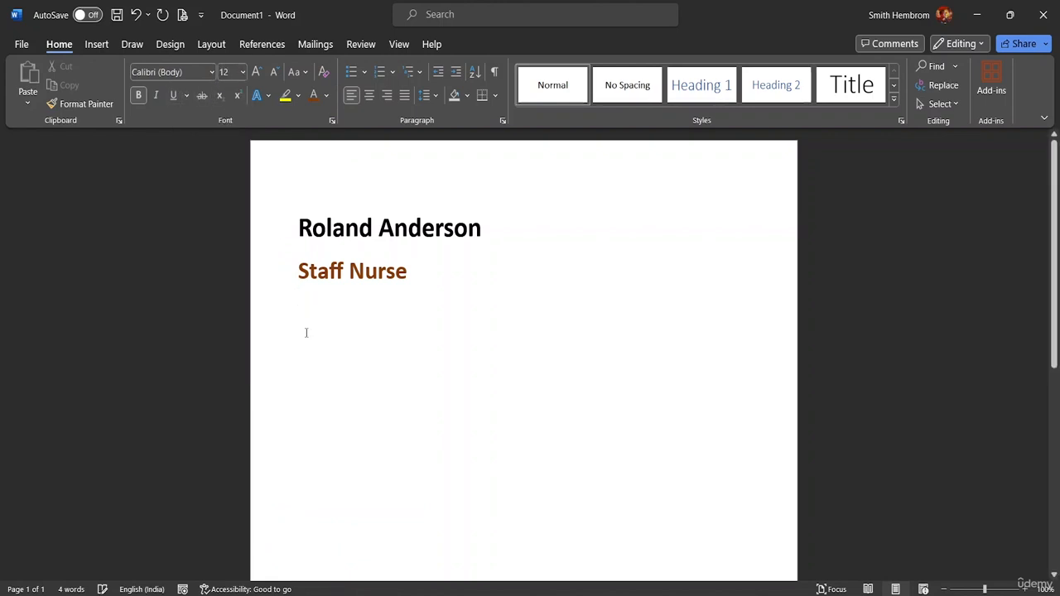
text(O)
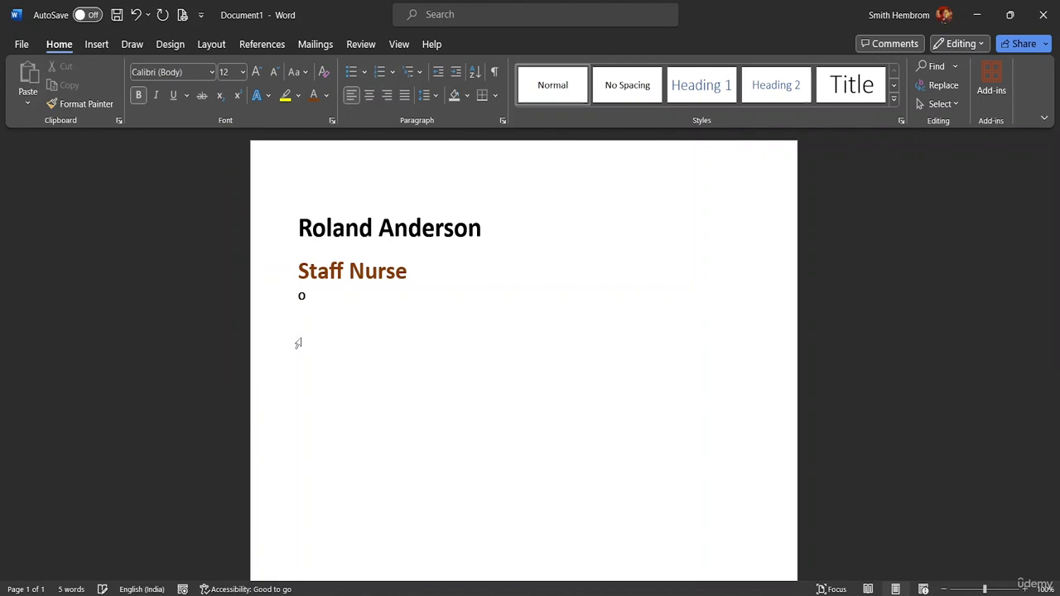
text(bjecti)
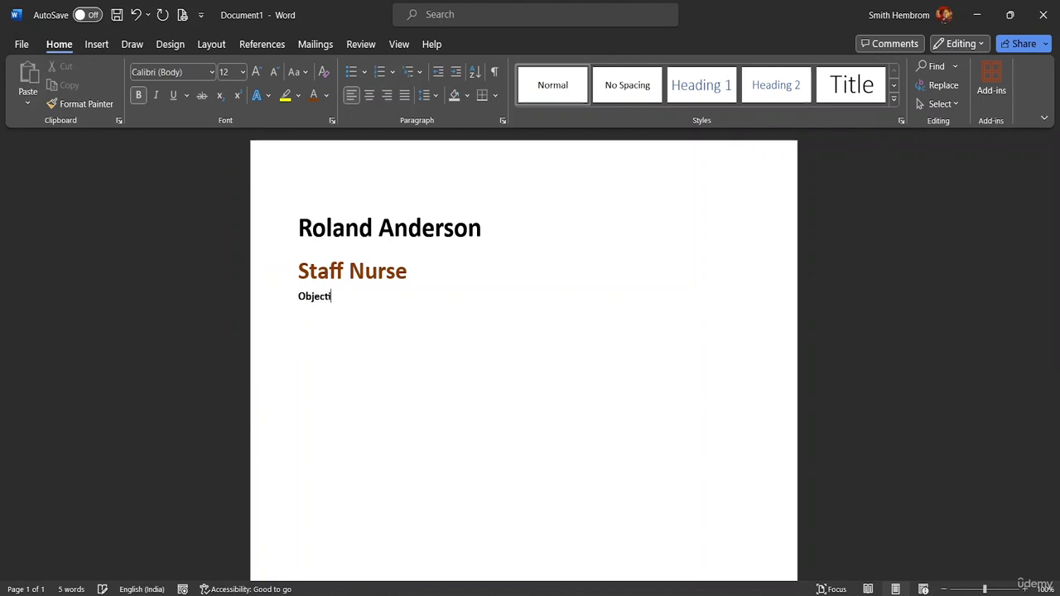
text(ve)
key(BackSpace)
key(BackSpace)
text(ve)
- Add a bottom border to the "Objective" line
click(502, 99)
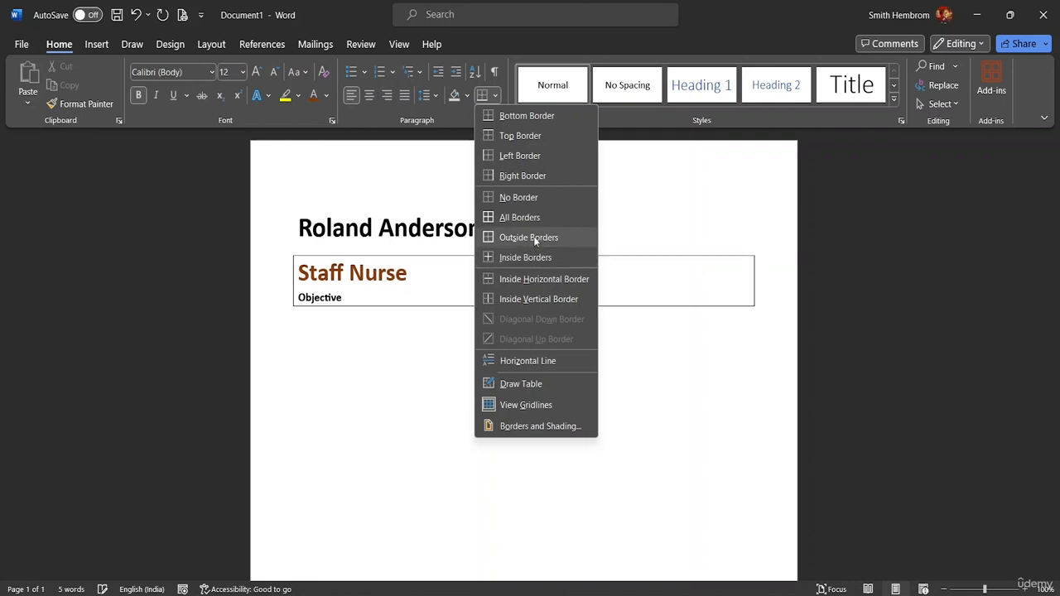
click(536, 119)
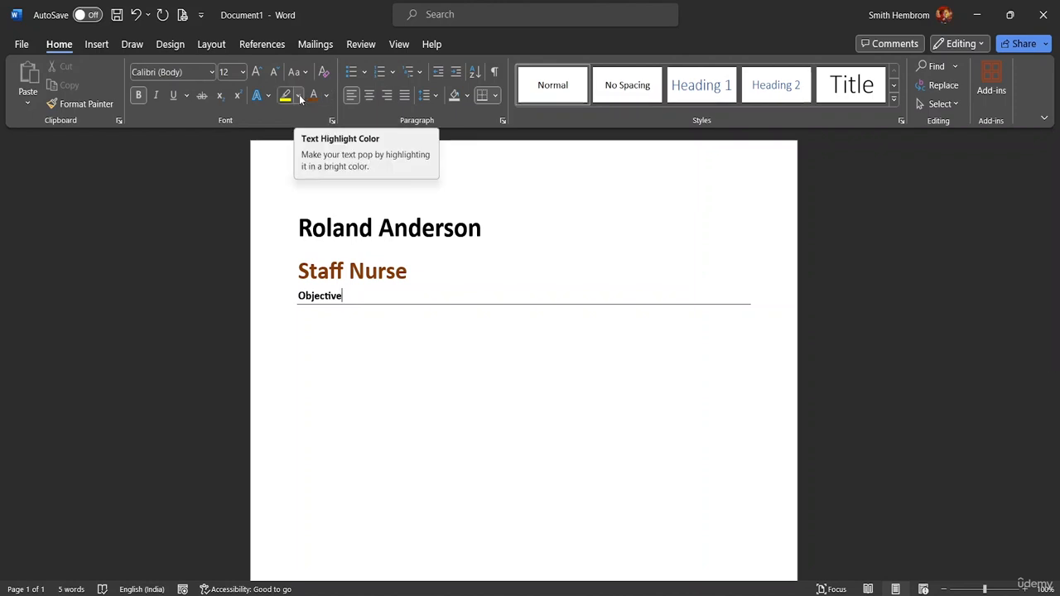
click(468, 96)
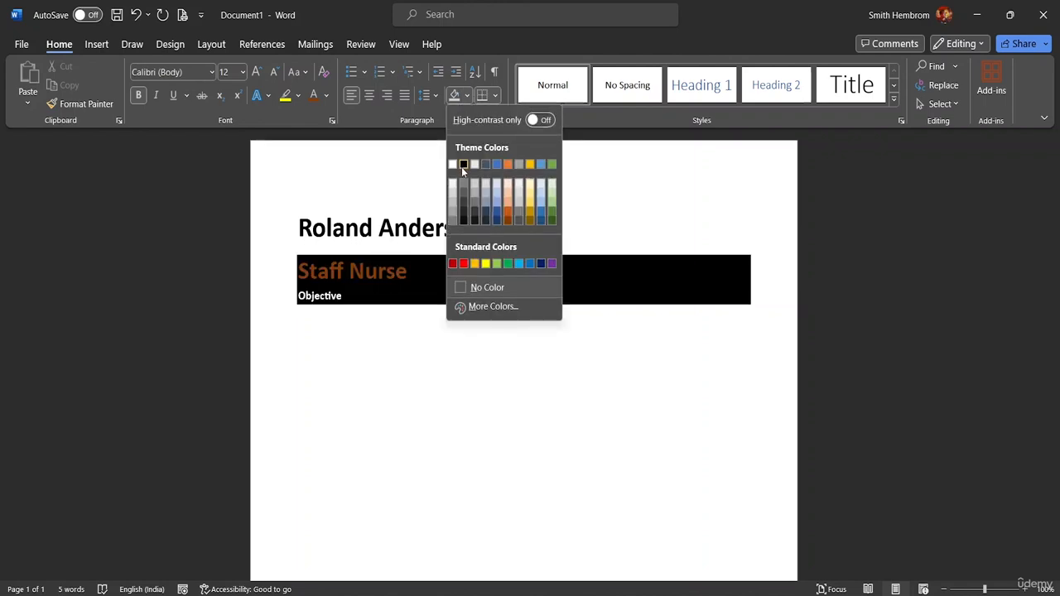
click(349, 298)
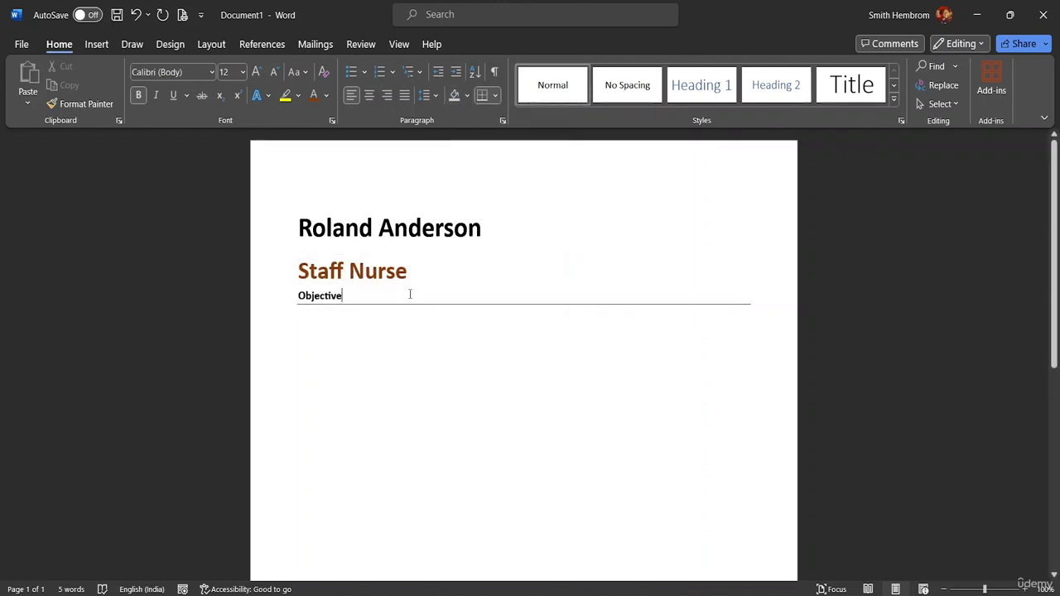
- Insert an empty line between "Staff Nurse" and the "Objective" heading
key(Return)
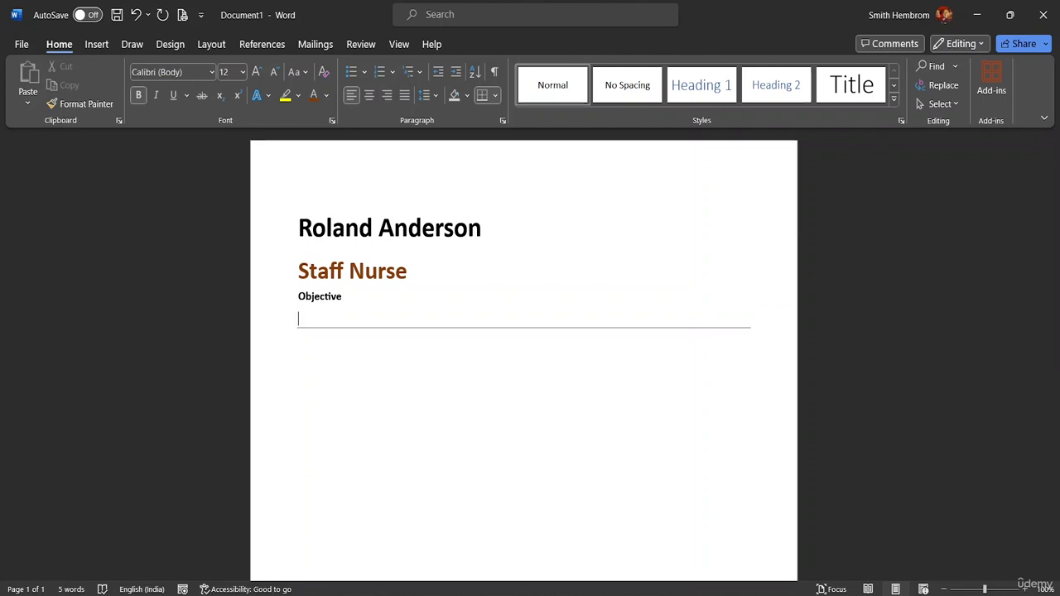
key(BackSpace)
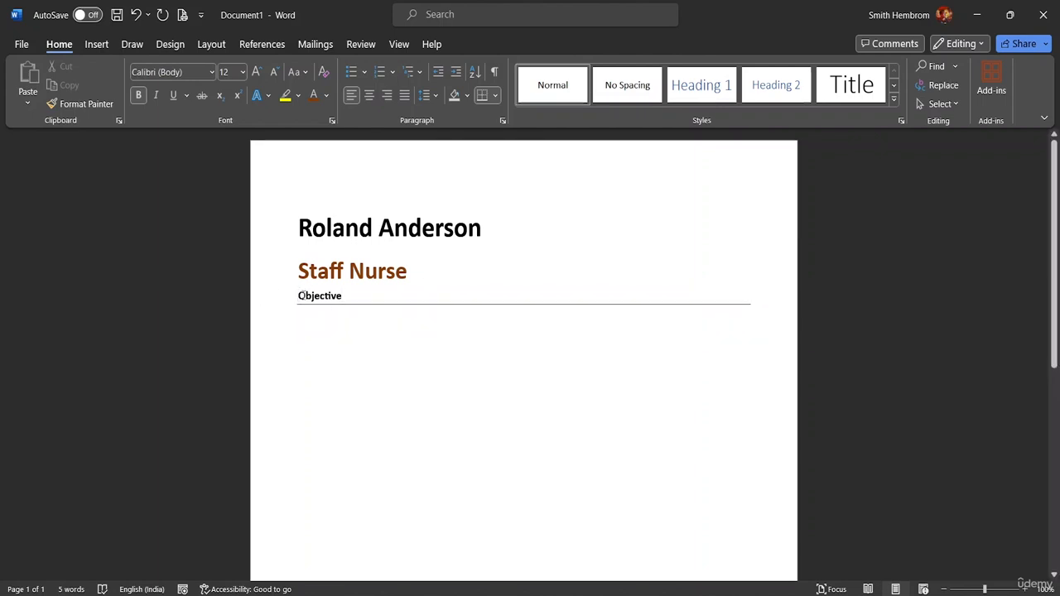
click(299, 296)
key(Return)
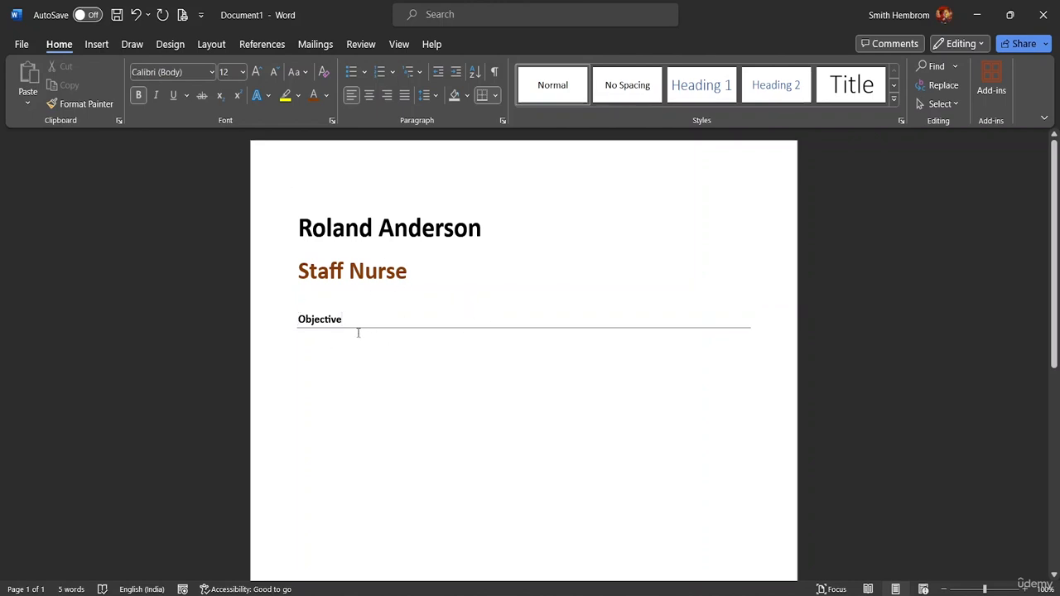
- Shade the "Objective" heading with a light gold theme colour and set its text to 14 pt
click(467, 95)
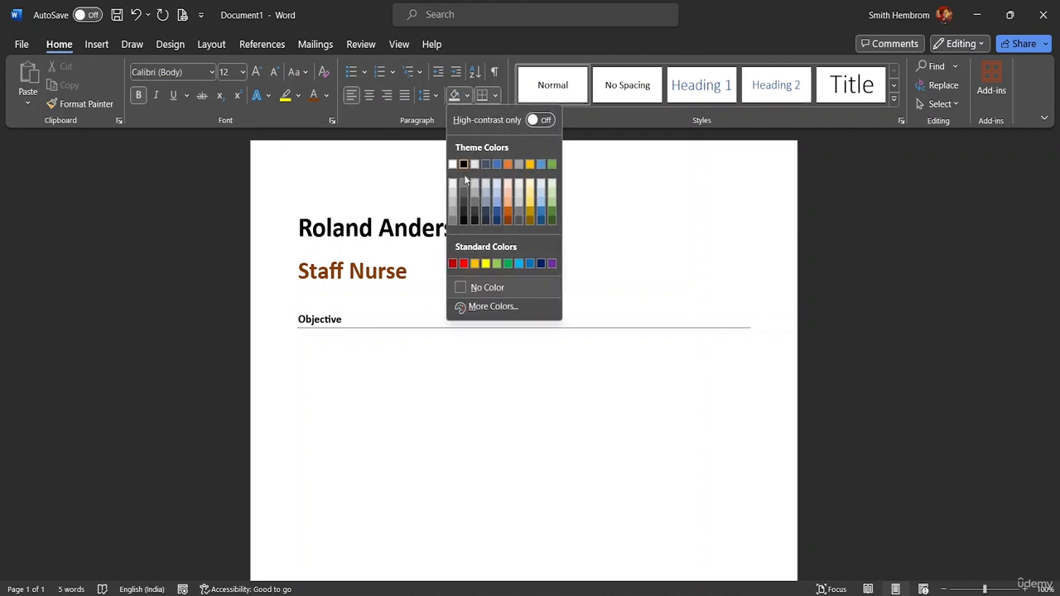
click(531, 194)
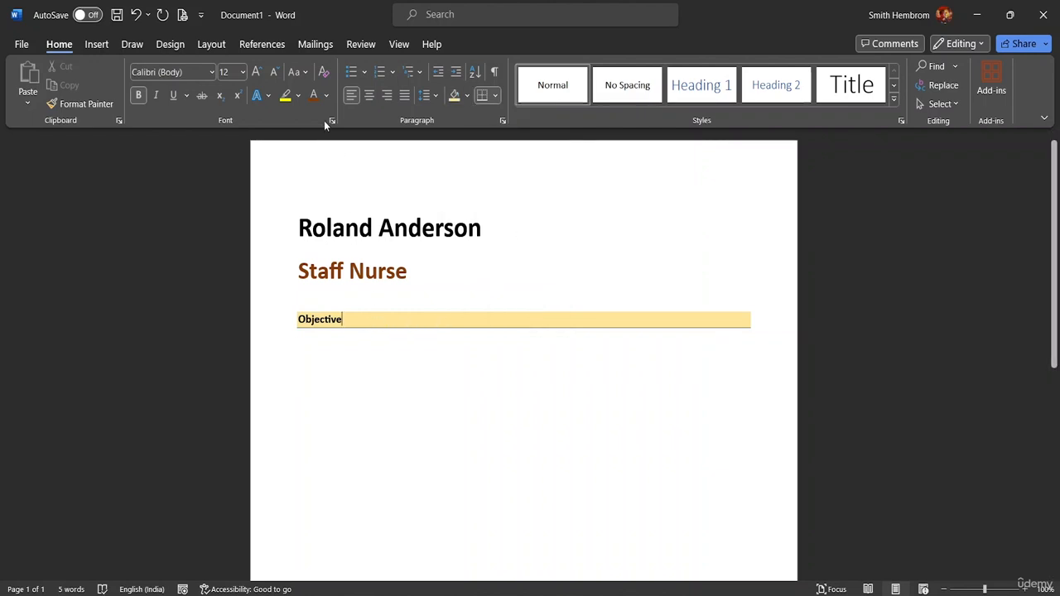
click(242, 73)
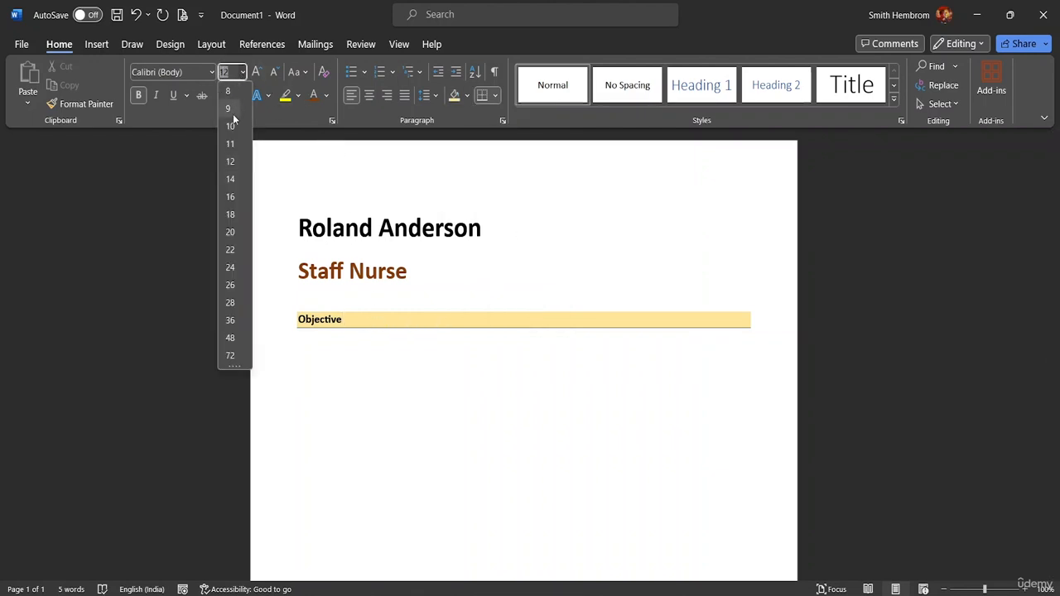
click(345, 320)
drag(345, 319, 298, 320)
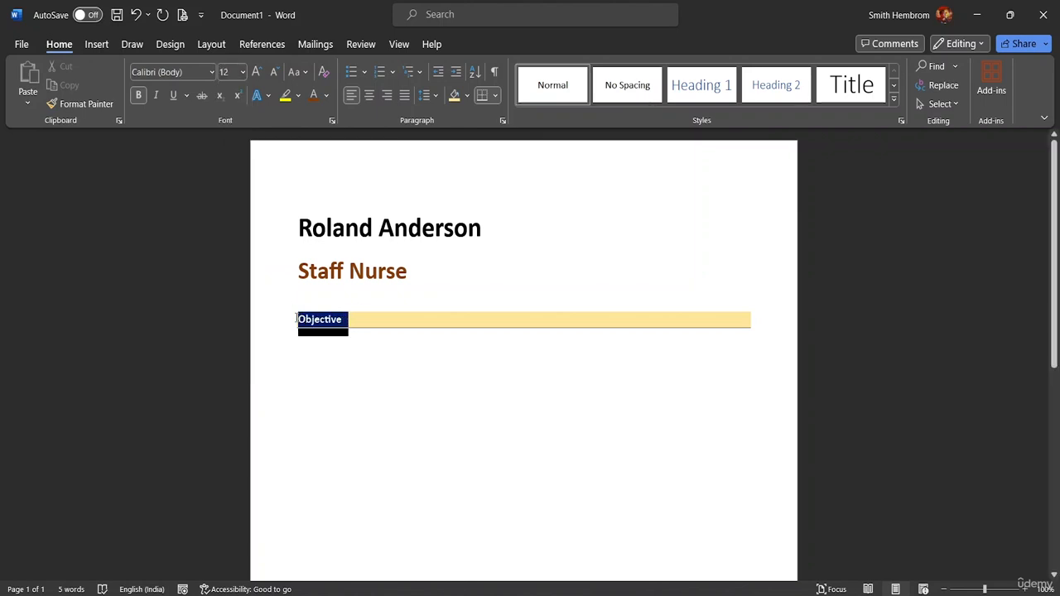
click(242, 72)
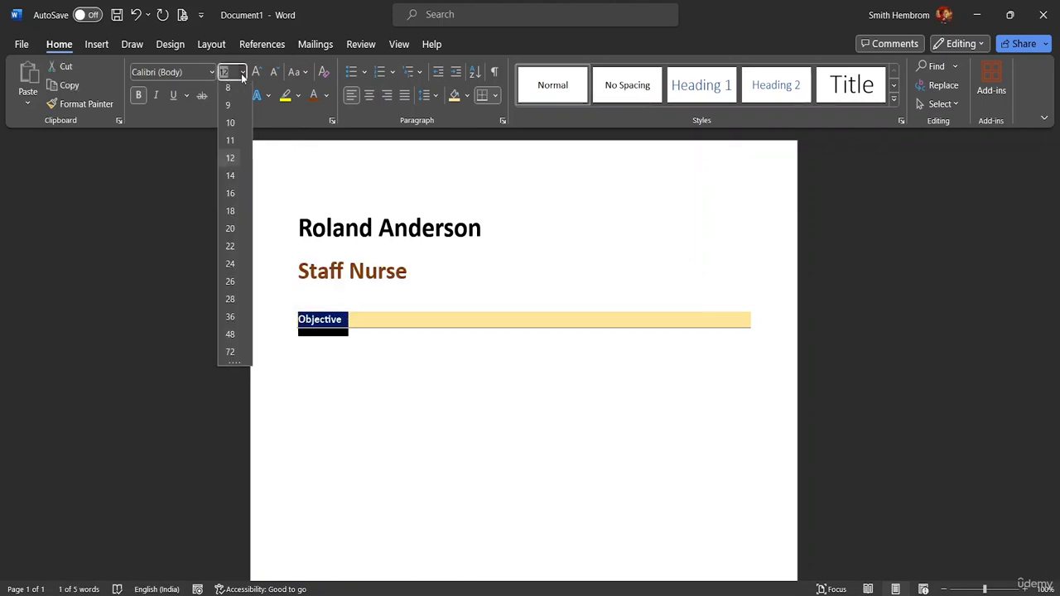
click(231, 178)
click(485, 389)
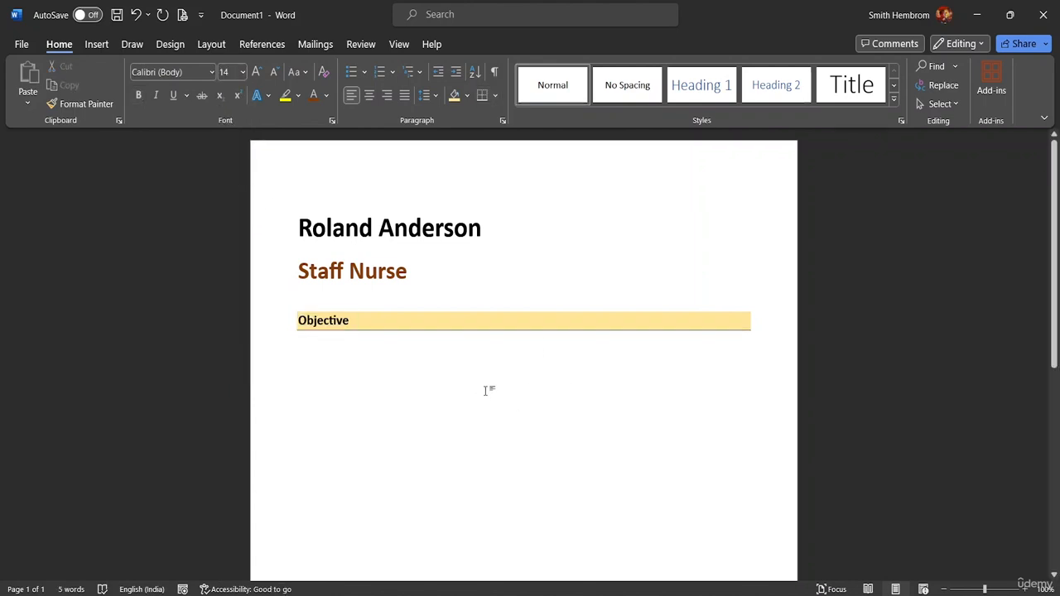
click(757, 323)
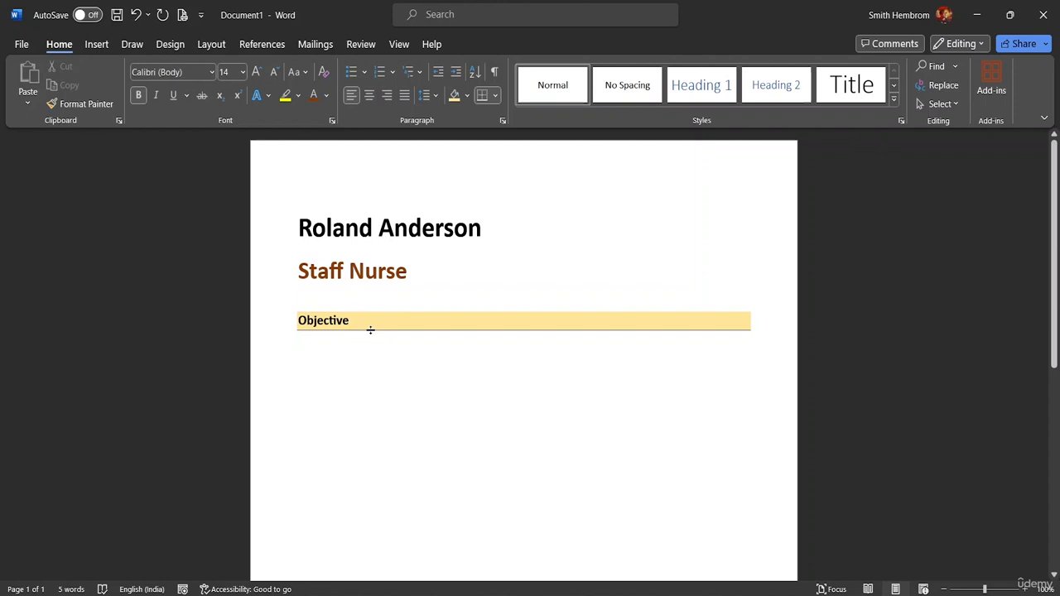
key(Return)
key(BackSpace)
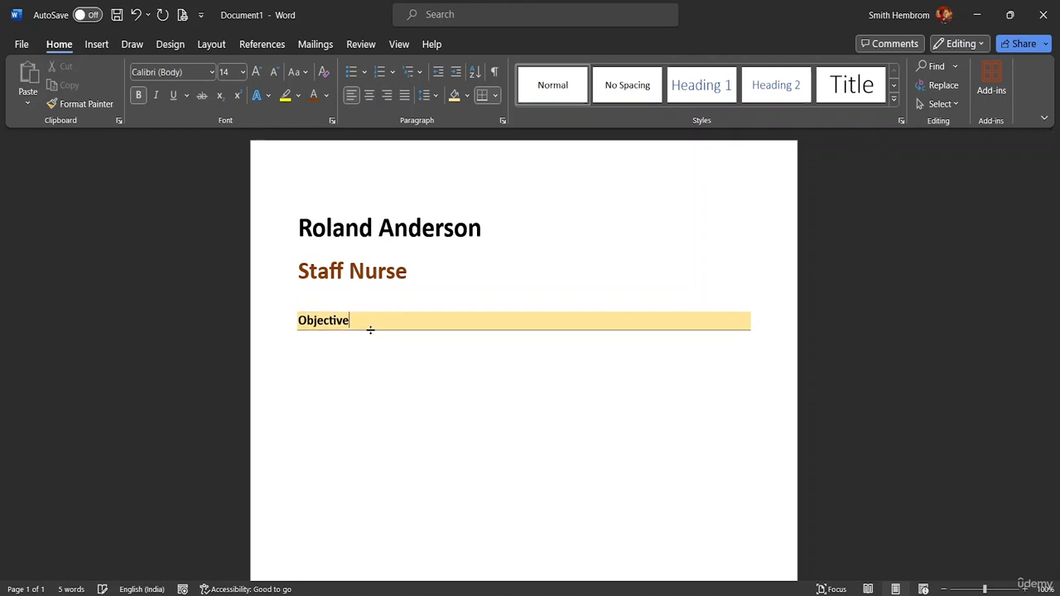
key(Return)
key(Tab)
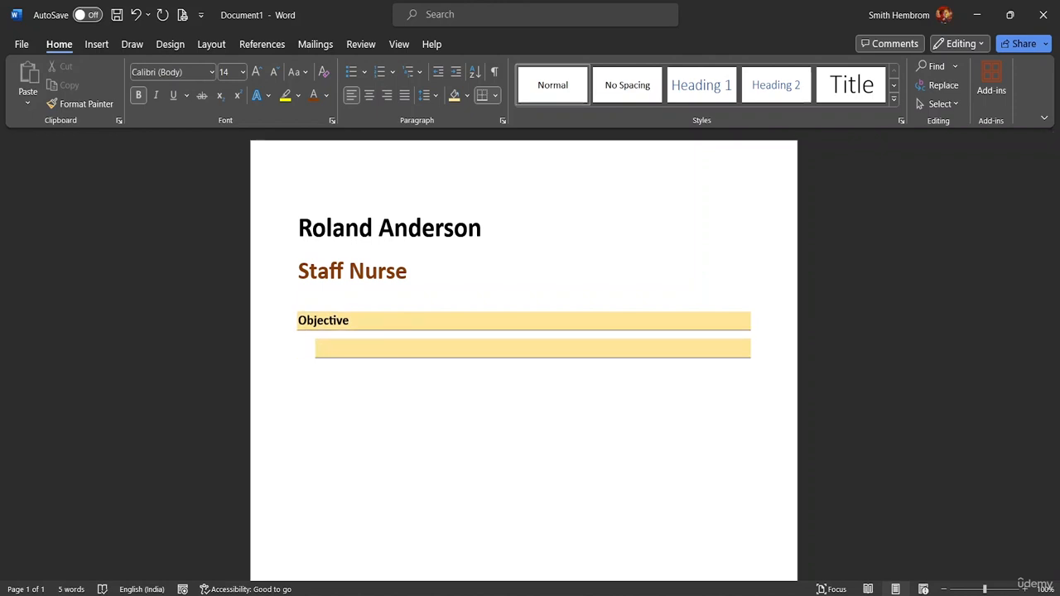
key(ctrl+z)
key(ctrl+z)
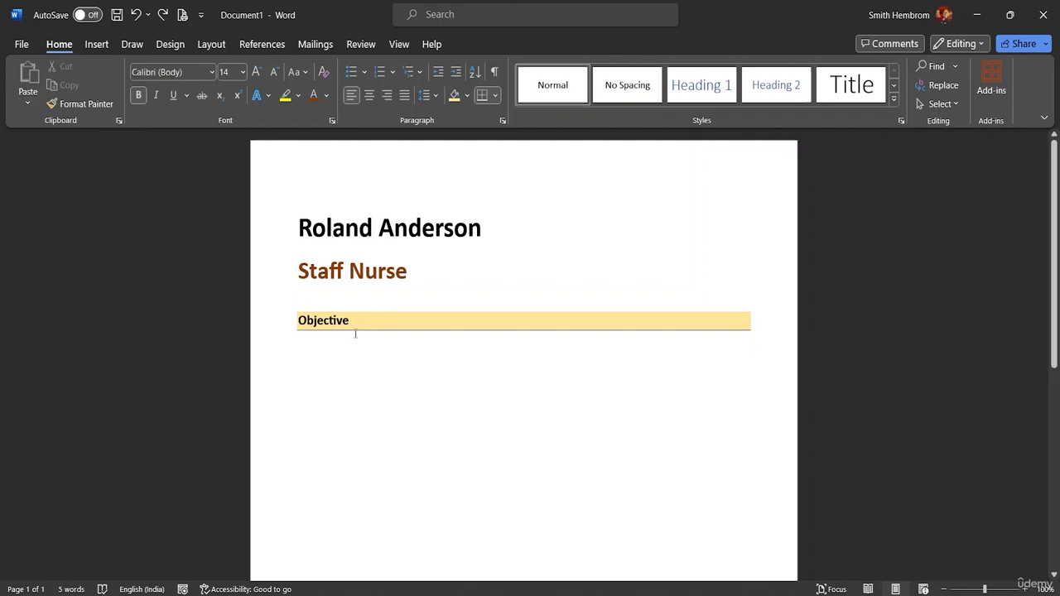
- Place the text cursor on the empty line below the "Objective" heading
double_click(300, 349)
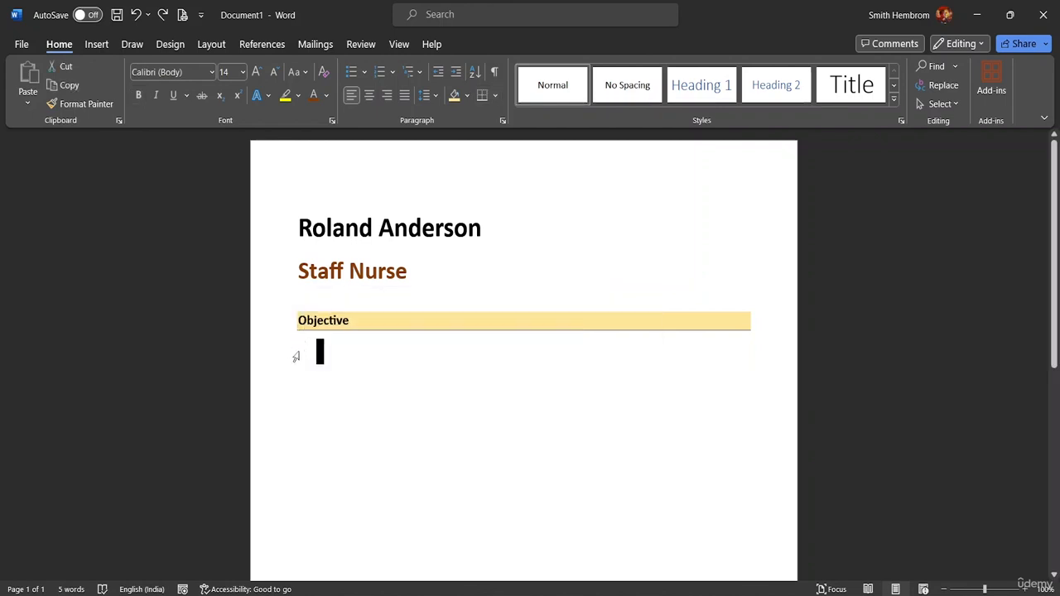
click(378, 374)
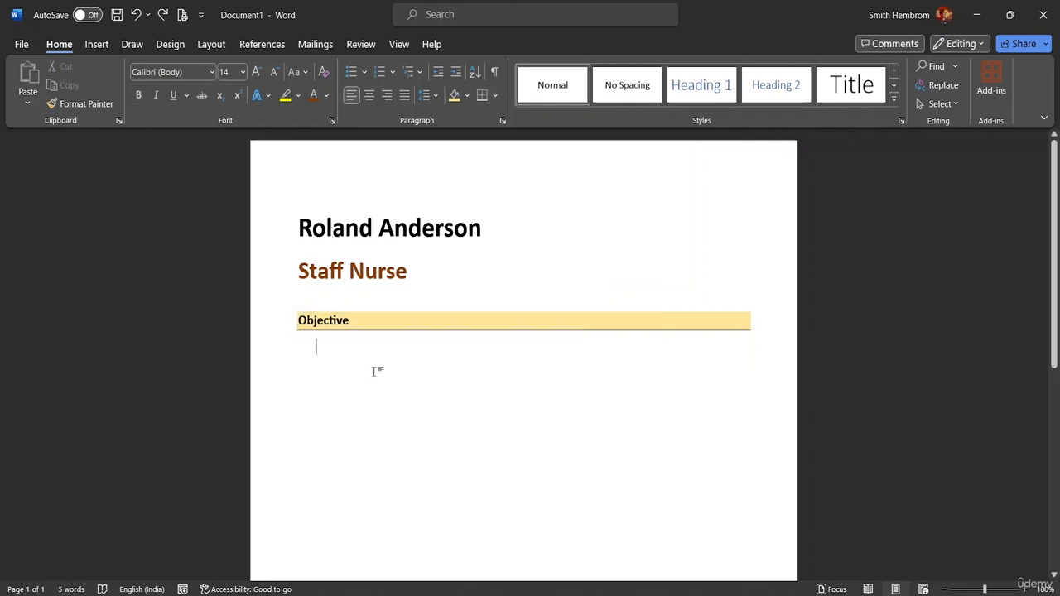
double_click(300, 346)
click(327, 353)
- Switch to Chrome and search Google for "objective for a job"
click(547, 595)
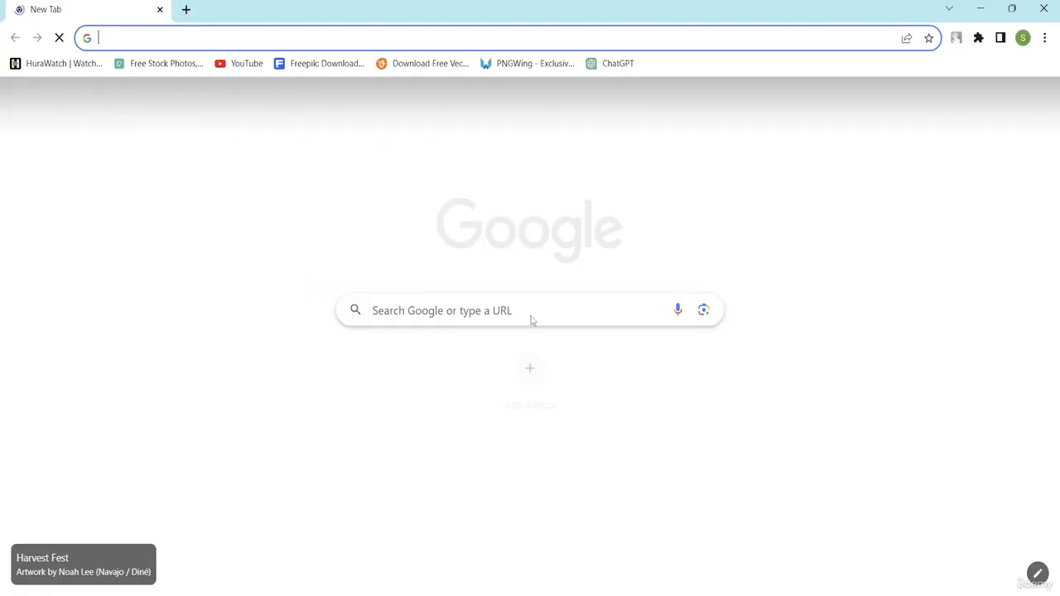
click(411, 303)
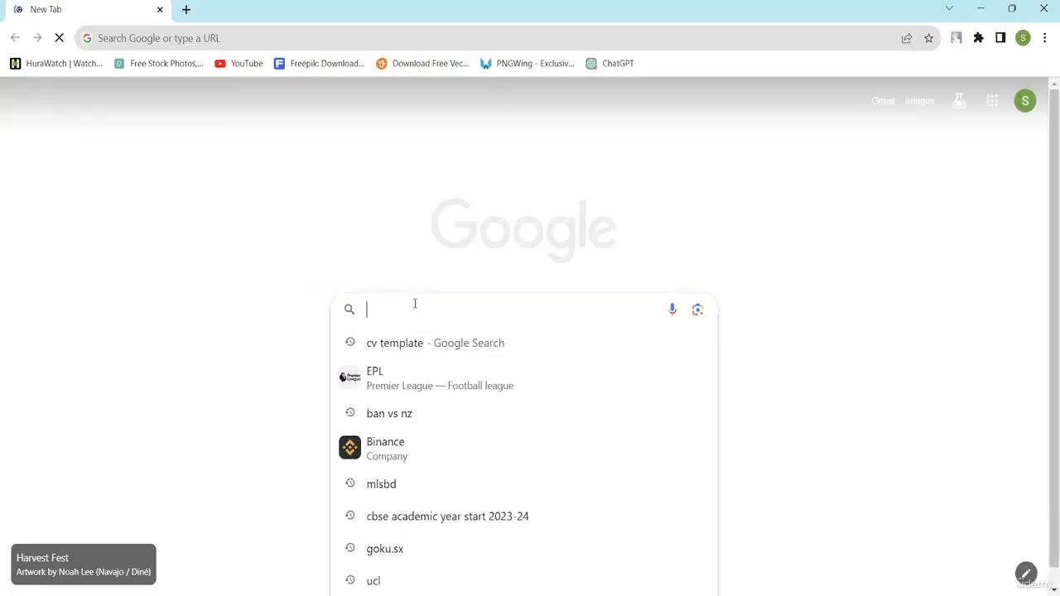
text(ob)
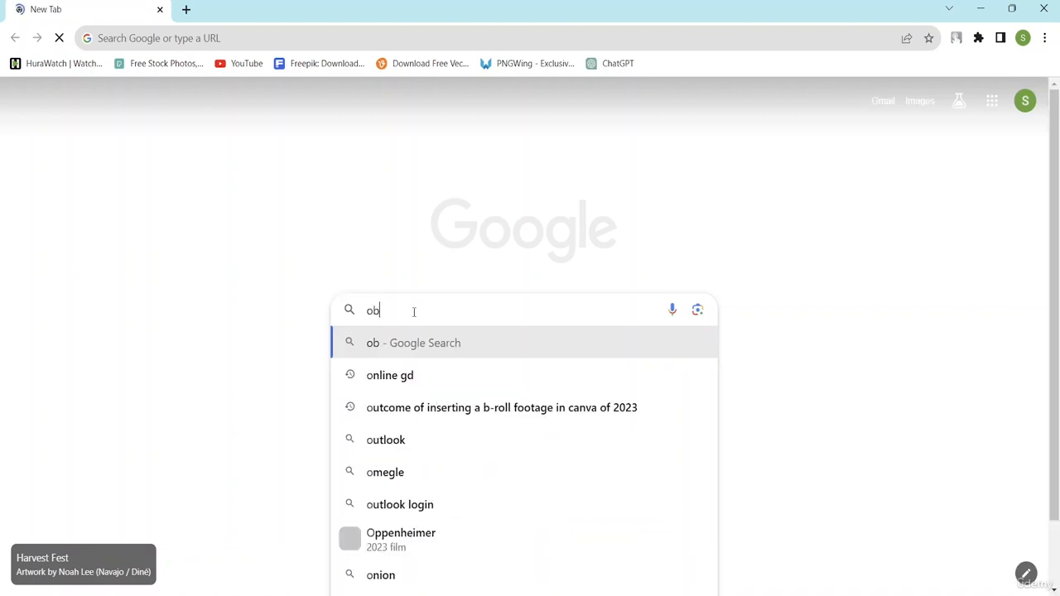
text(jective for a)
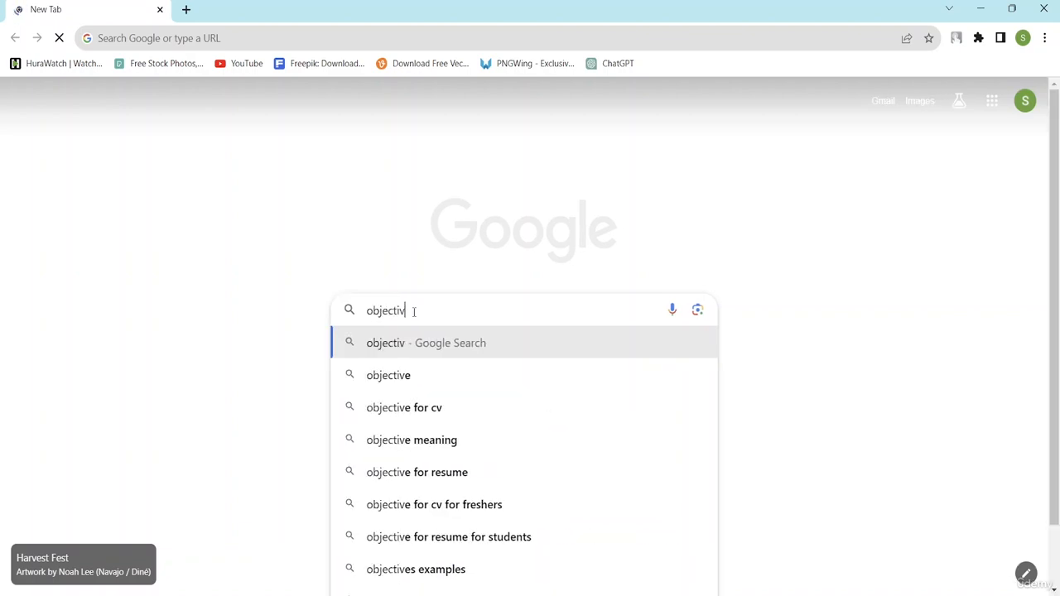
text( job)
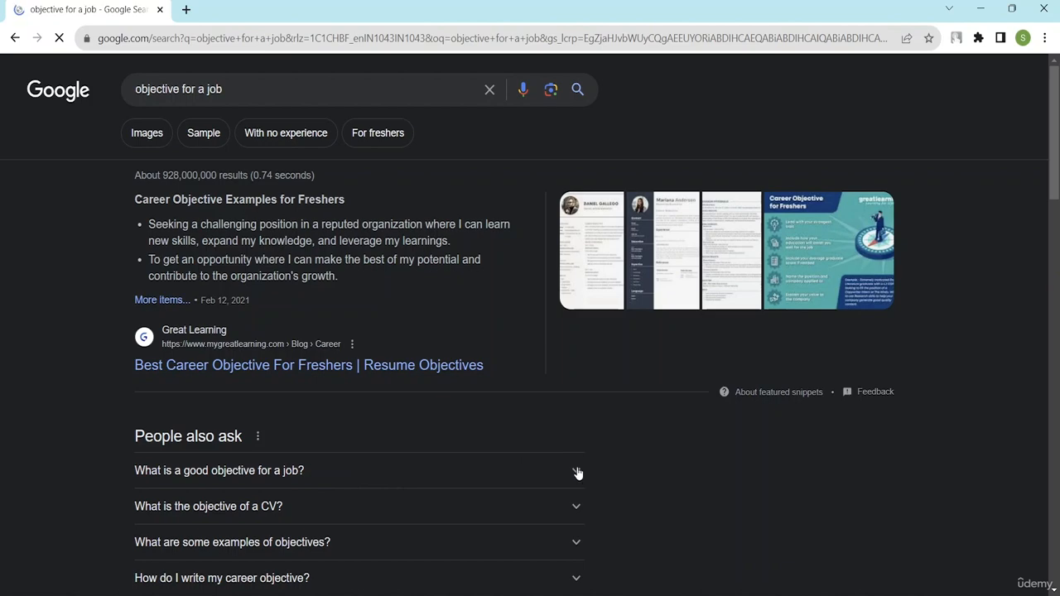
- Expand the question "What is a good objective for a job?" and copy the career objective example text, from "To secure" to "the company."
scroll(416, 405, down, 4)
scroll(473, 272, up, 3)
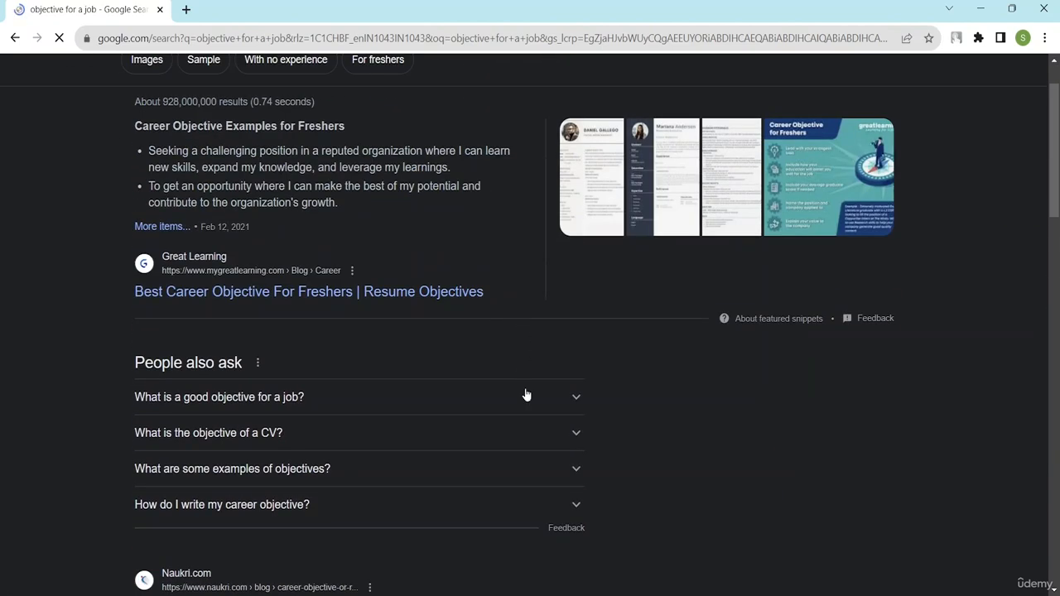
click(577, 406)
scroll(373, 439, down, 2)
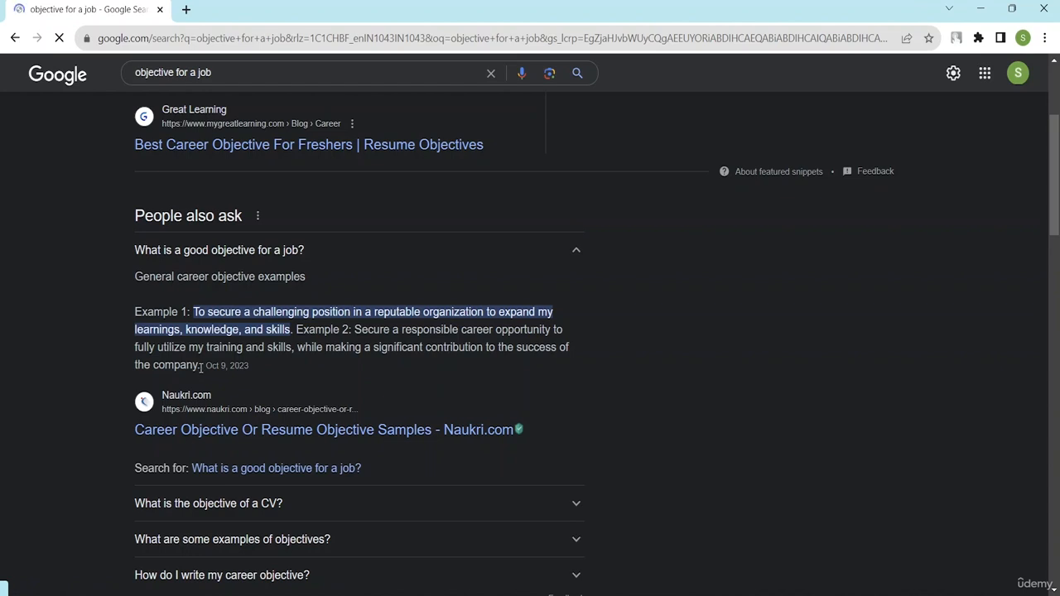
drag(201, 366, 193, 315)
key(ctrl+c)
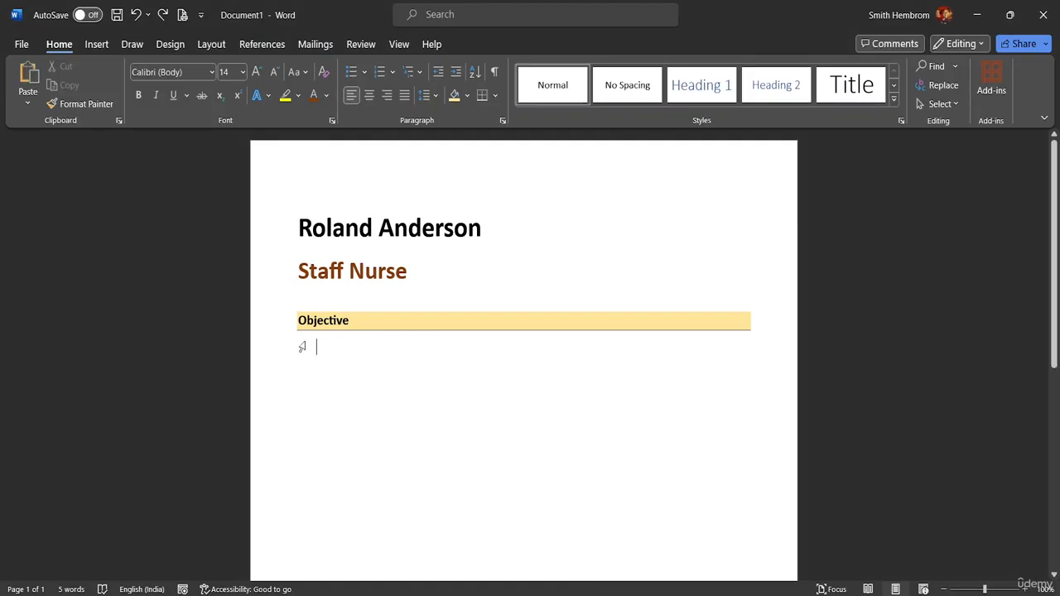
right_click(296, 347)
click(313, 350)
key(BackSpace)
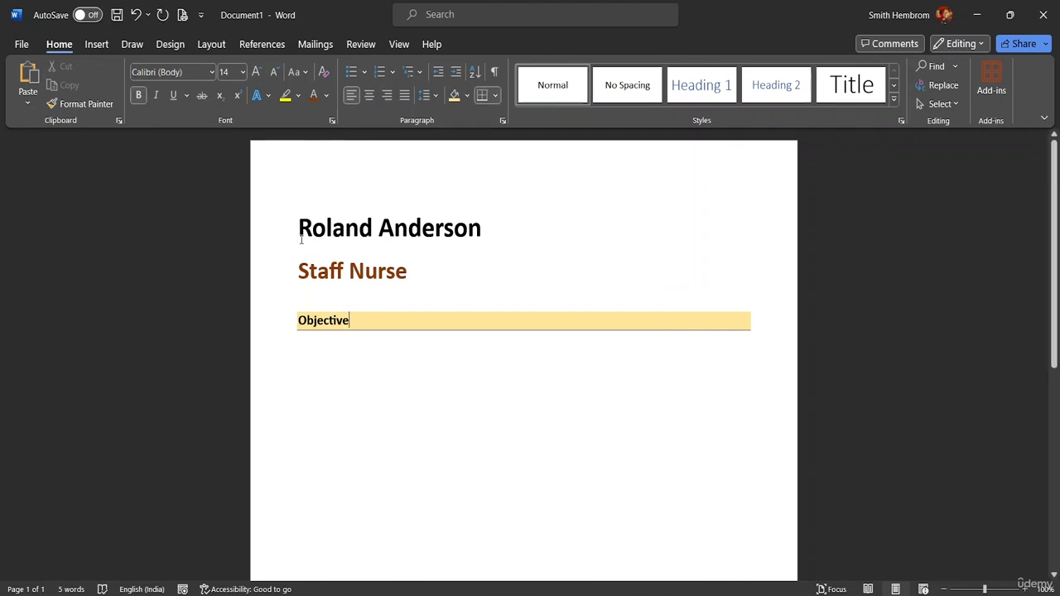
- Insert a space in front of the "Objective" heading text
click(298, 320)
double_click(302, 350)
triple_click(305, 354)
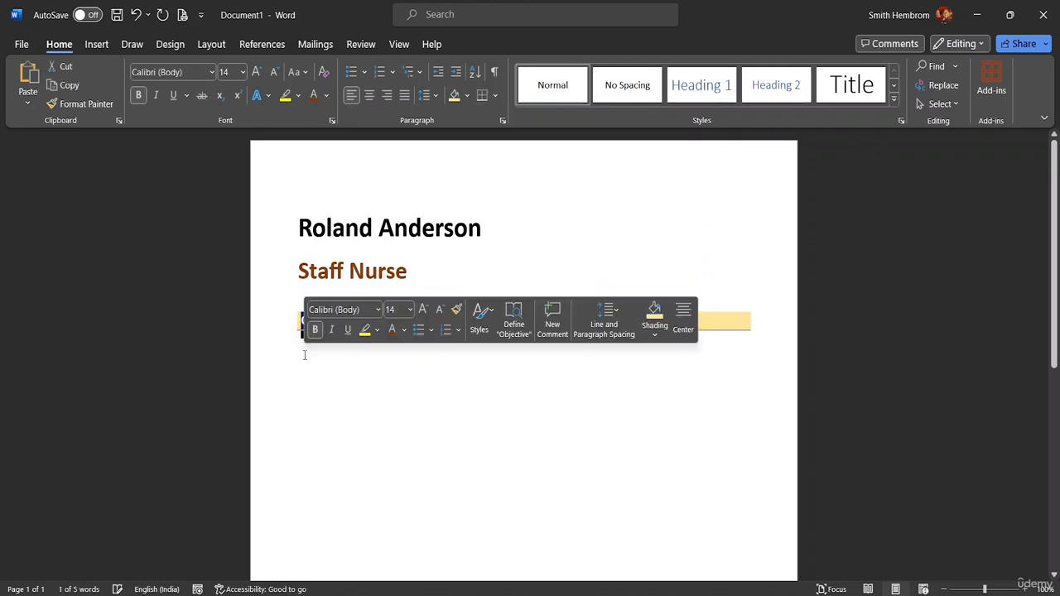
click(380, 379)
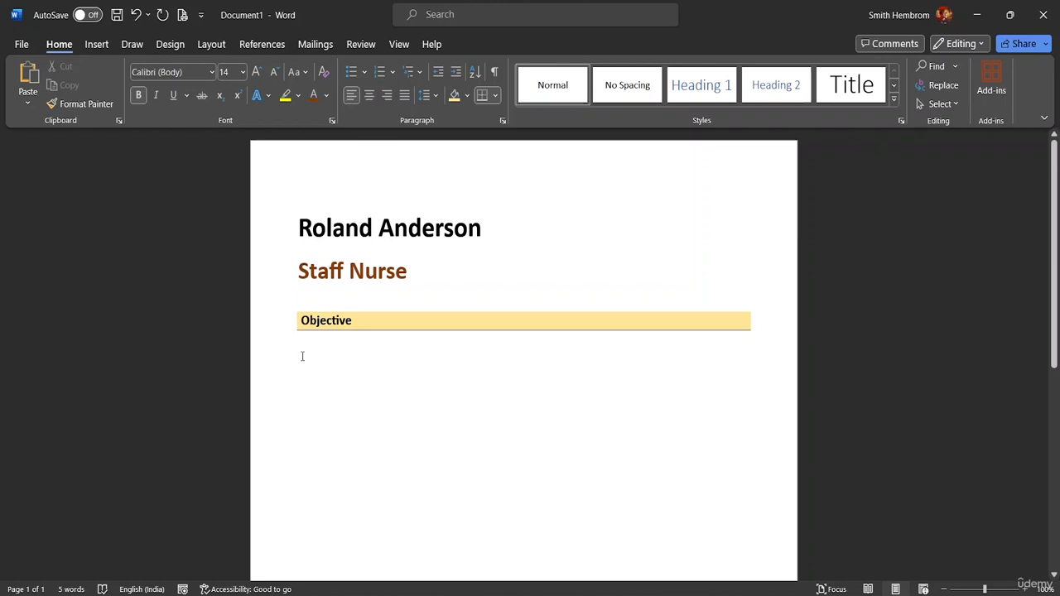
- Paste the copied objective text on the indented line below the "Objective" heading
click(351, 383)
double_click(686, 355)
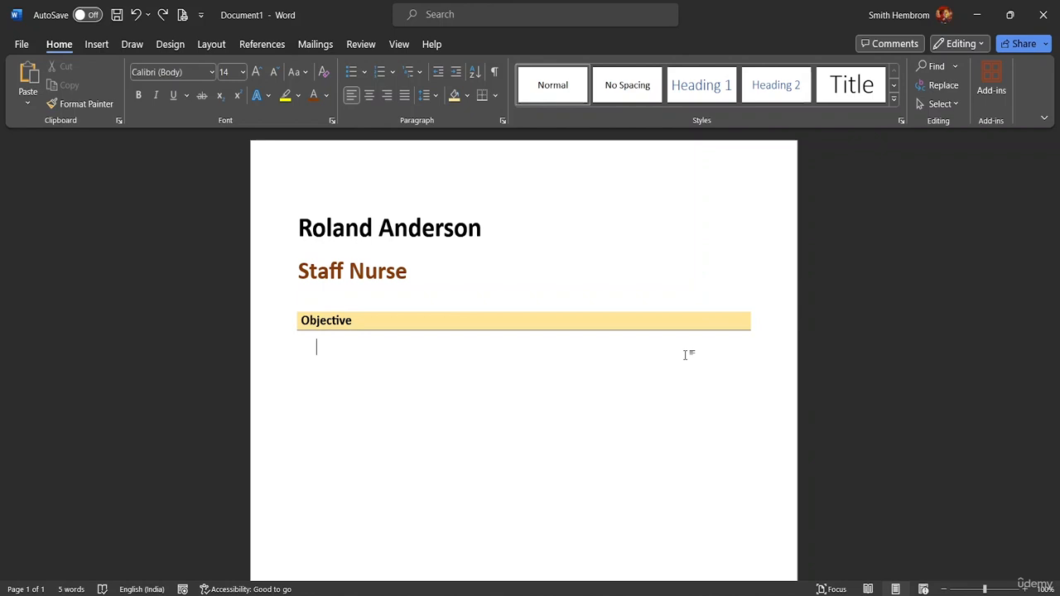
key(ctrl+v)
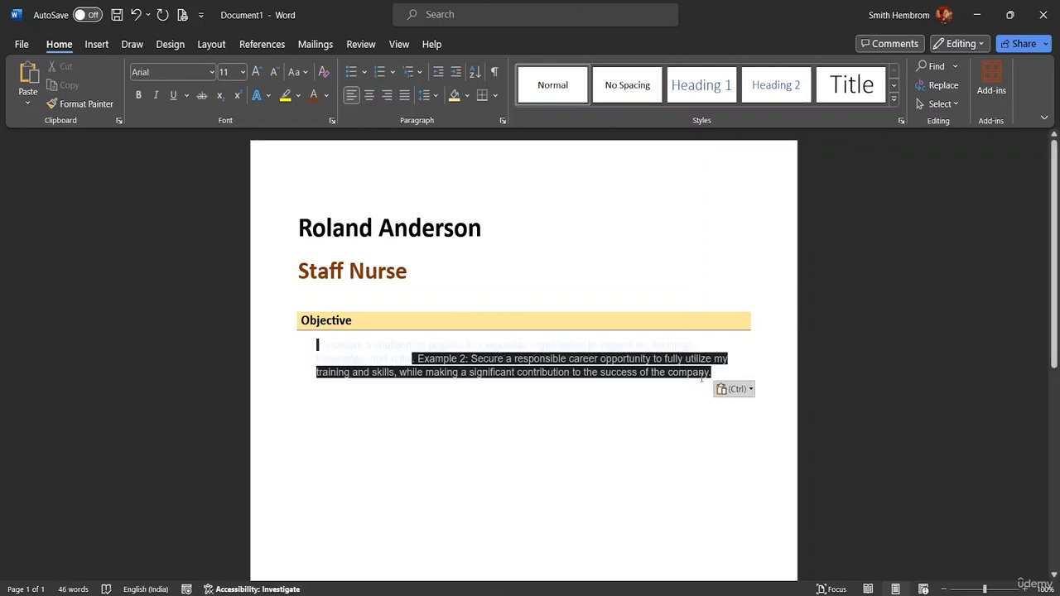
- Set the font colour of the entire pasted objective paragraph to the black theme colour
drag(716, 374, 311, 360)
drag(716, 374, 318, 346)
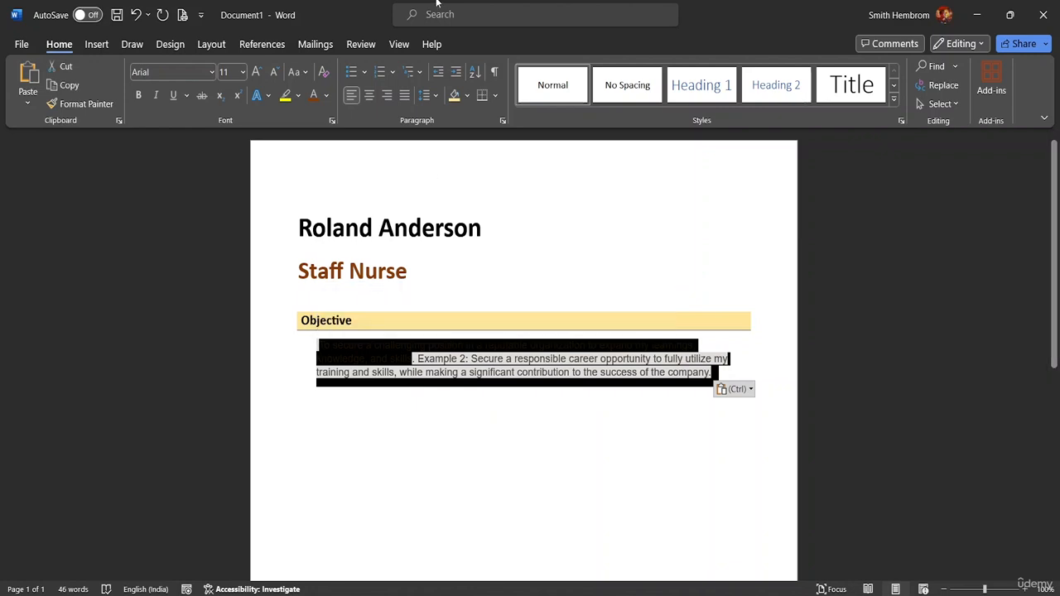
click(327, 96)
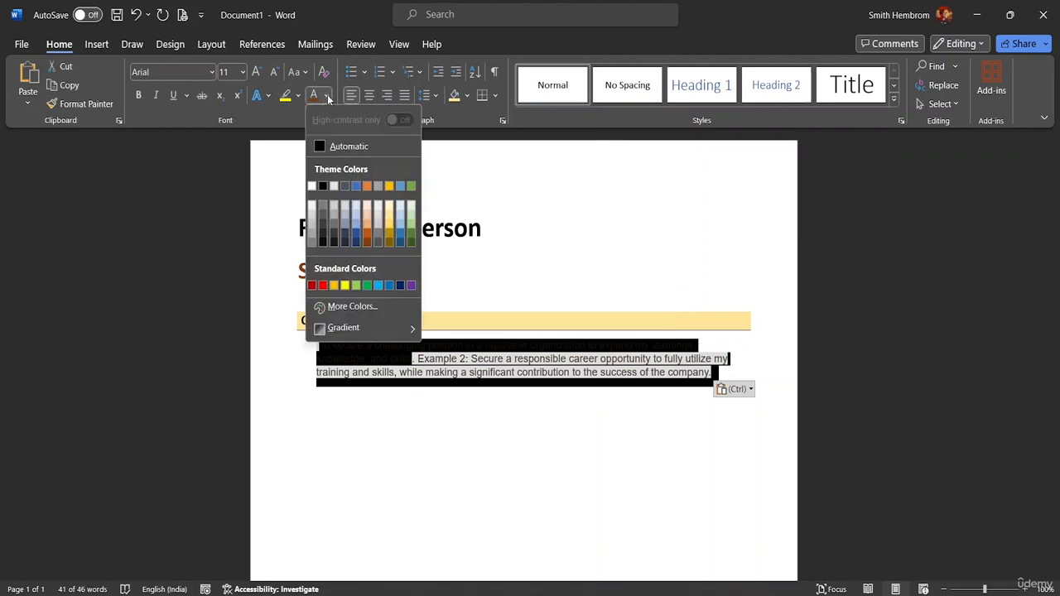
click(326, 187)
click(414, 410)
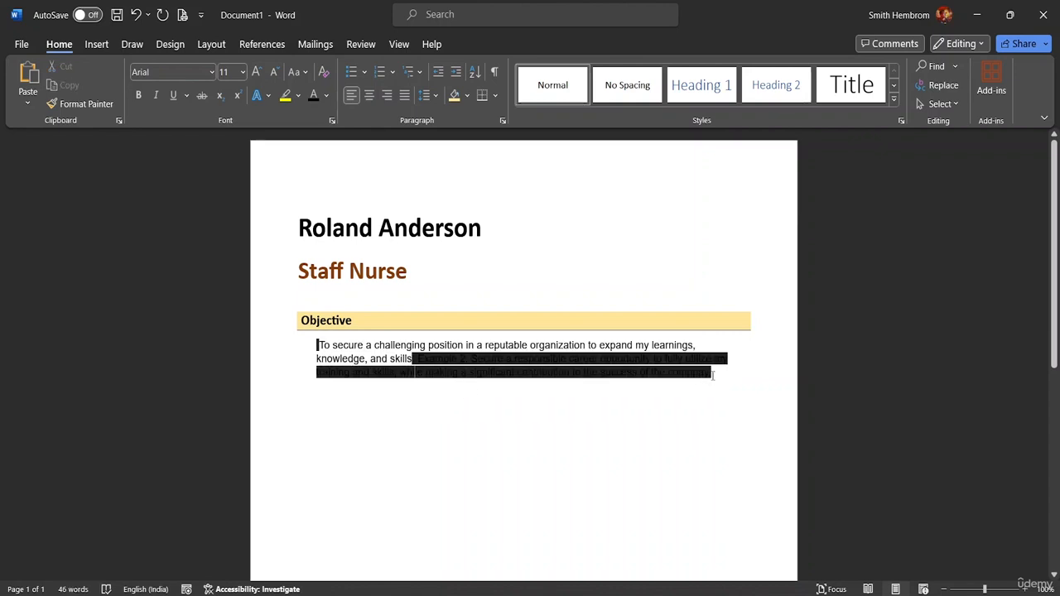
- Shade the passage from "Example 2" to "the company." with the White, Background 1 theme colour
mouse_move(712, 376)
mouse_down()
mouse_move(370, 362)
mouse_move(420, 362)
mouse_up()
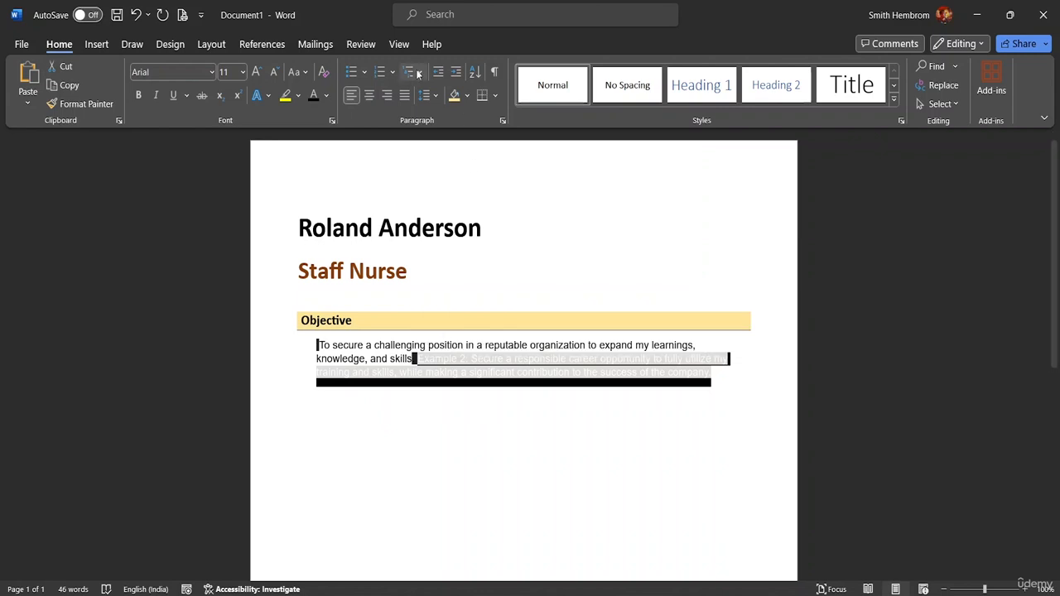
click(466, 95)
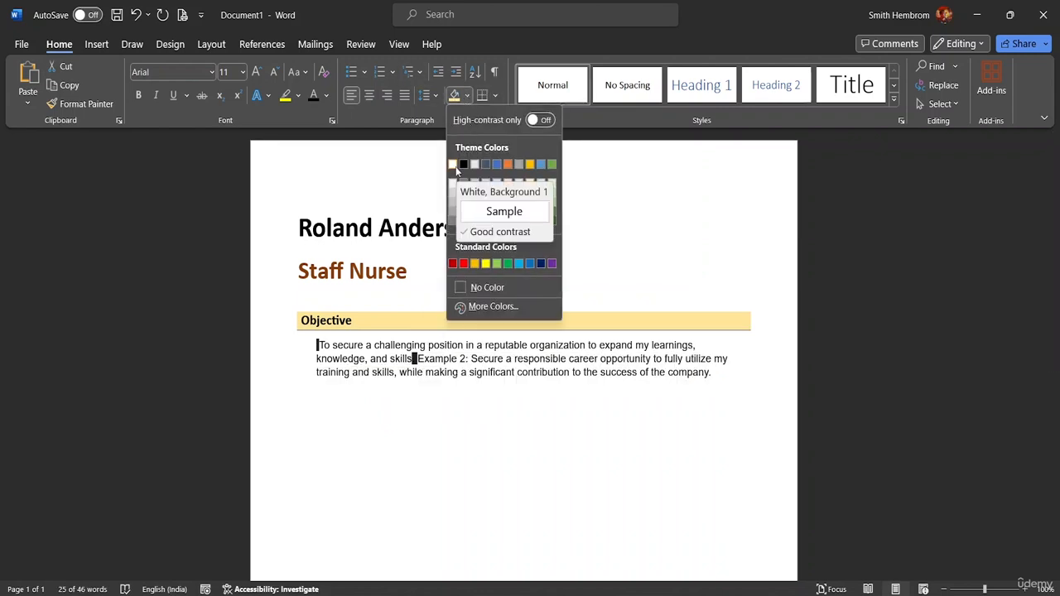
click(455, 170)
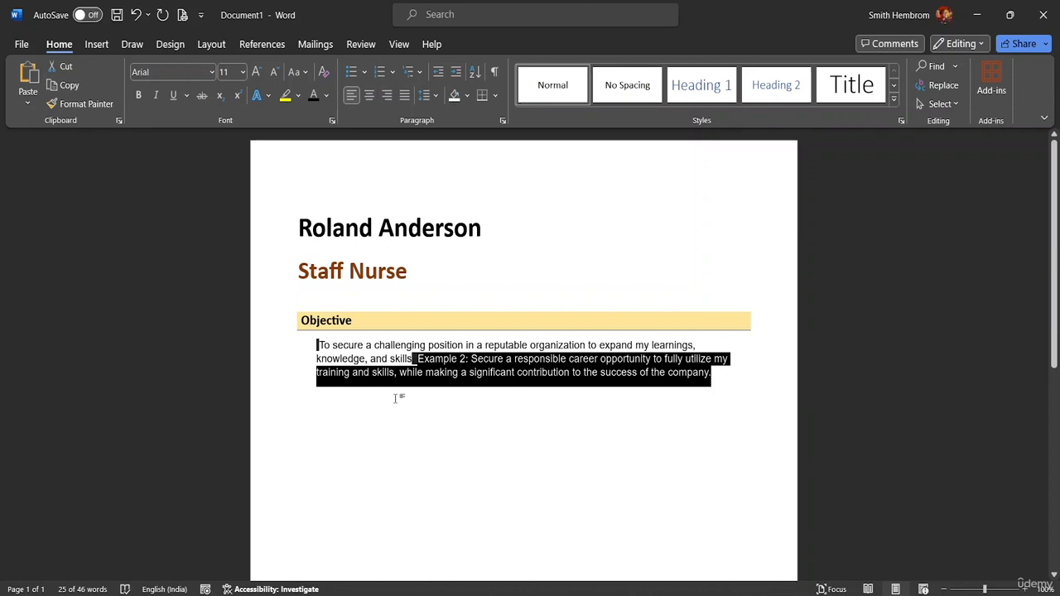
- Delete the leftover black-shaded characters between "skills" and "Example 2" and in front of "To secure"
click(397, 389)
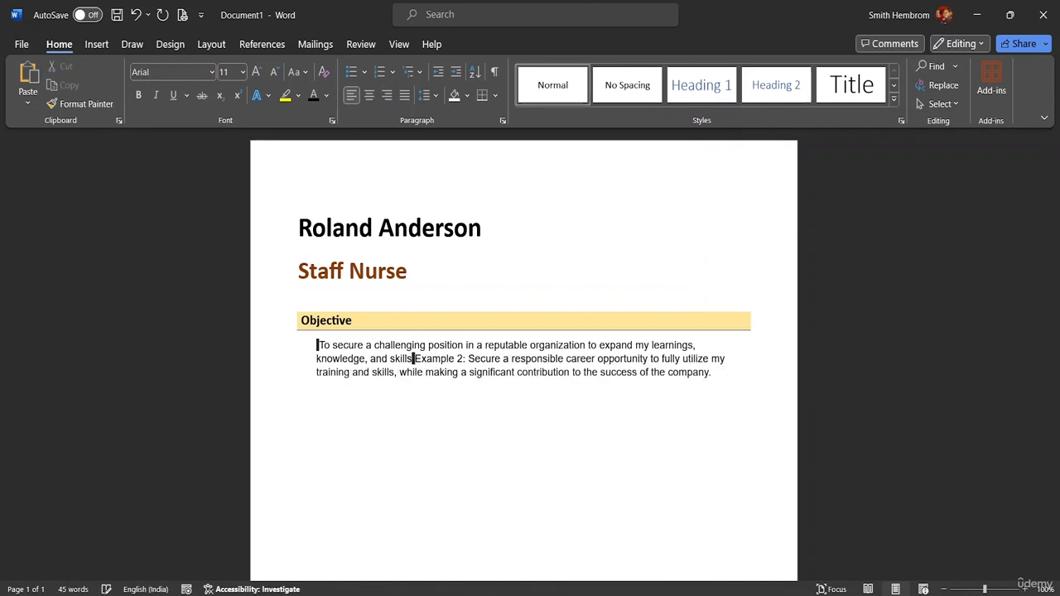
key(BackSpace)
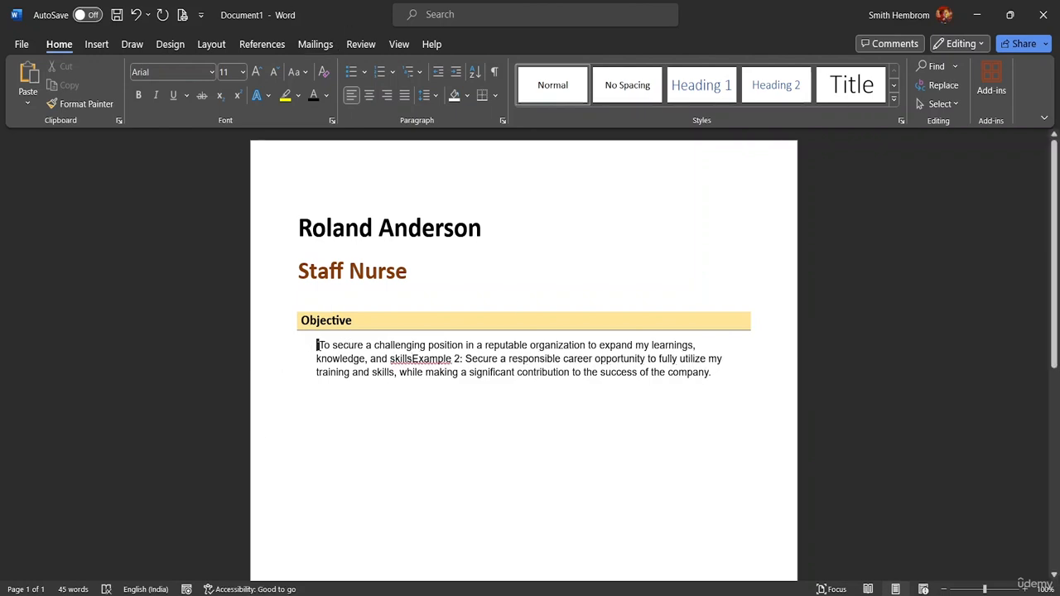
key(BackSpace)
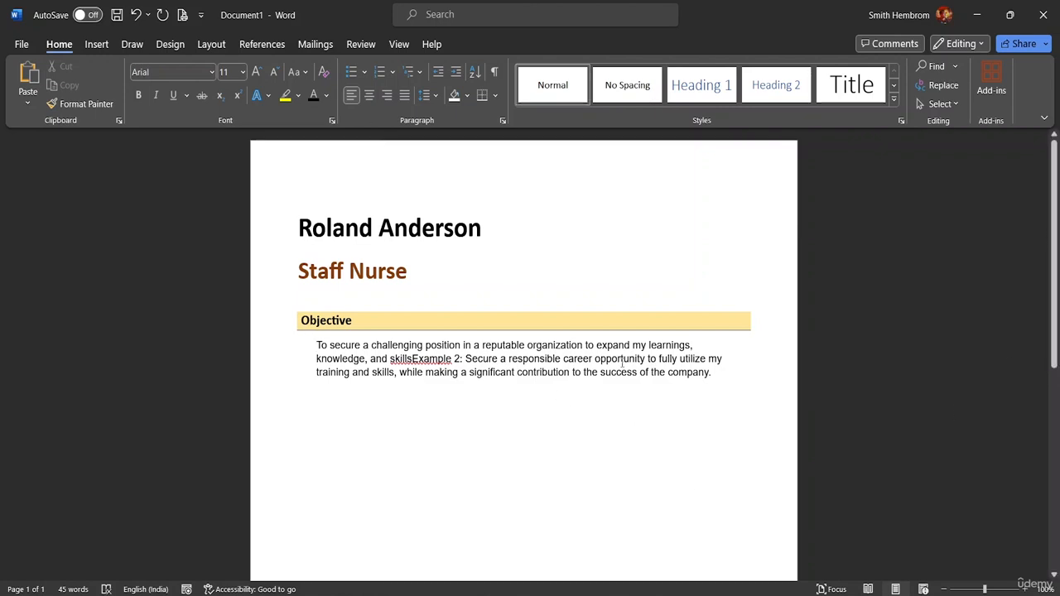
click(319, 322)
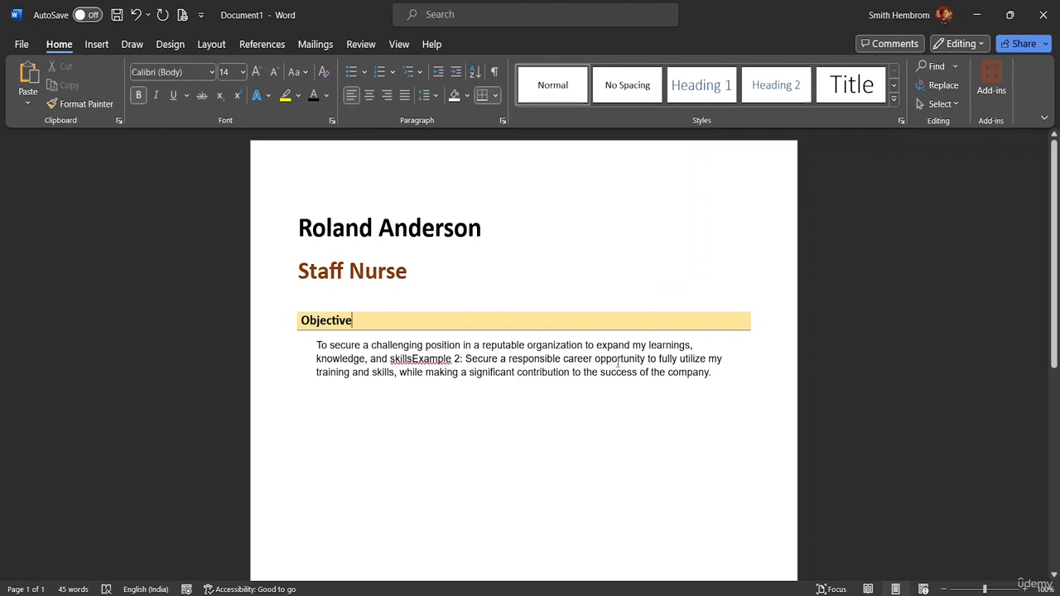
click(753, 404)
click(940, 103)
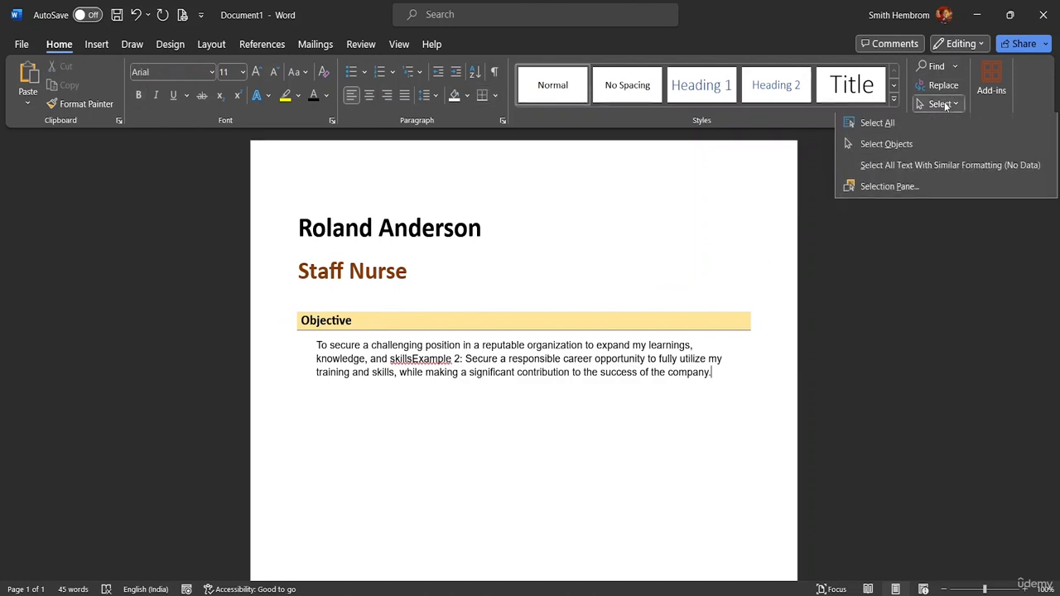
click(903, 145)
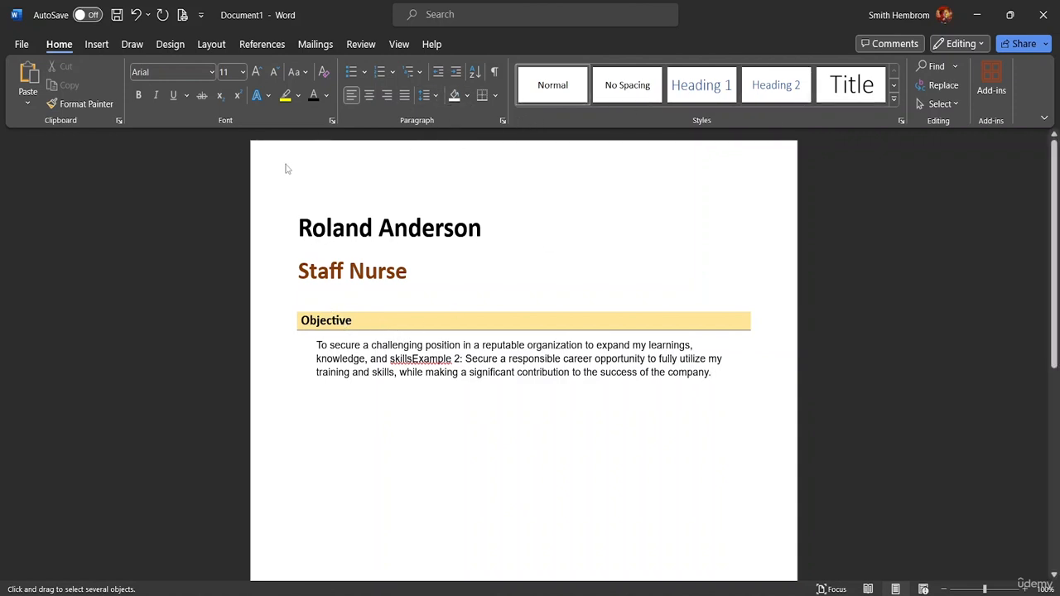
click(953, 105)
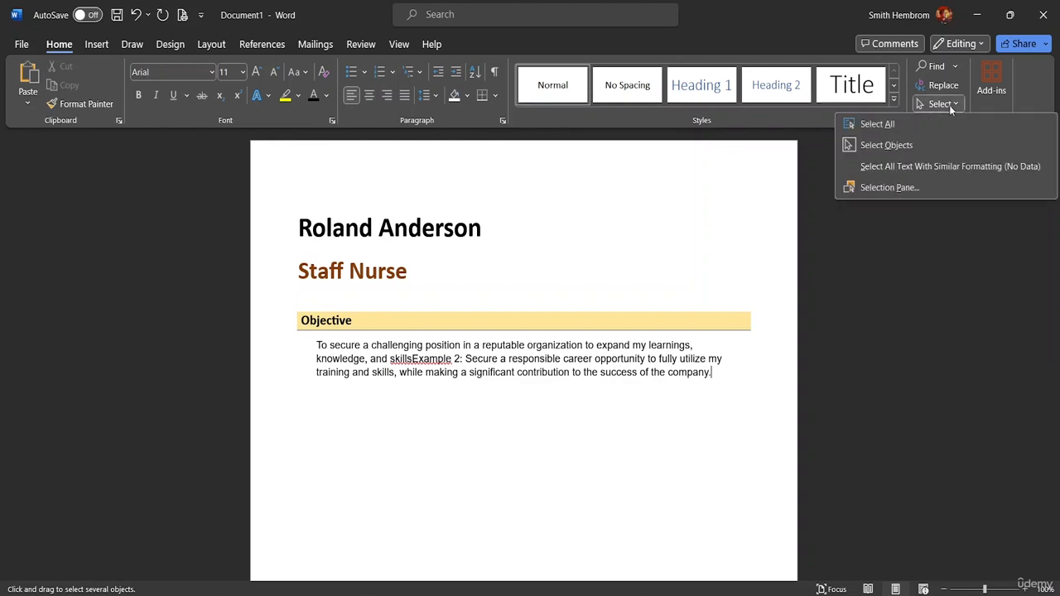
click(915, 207)
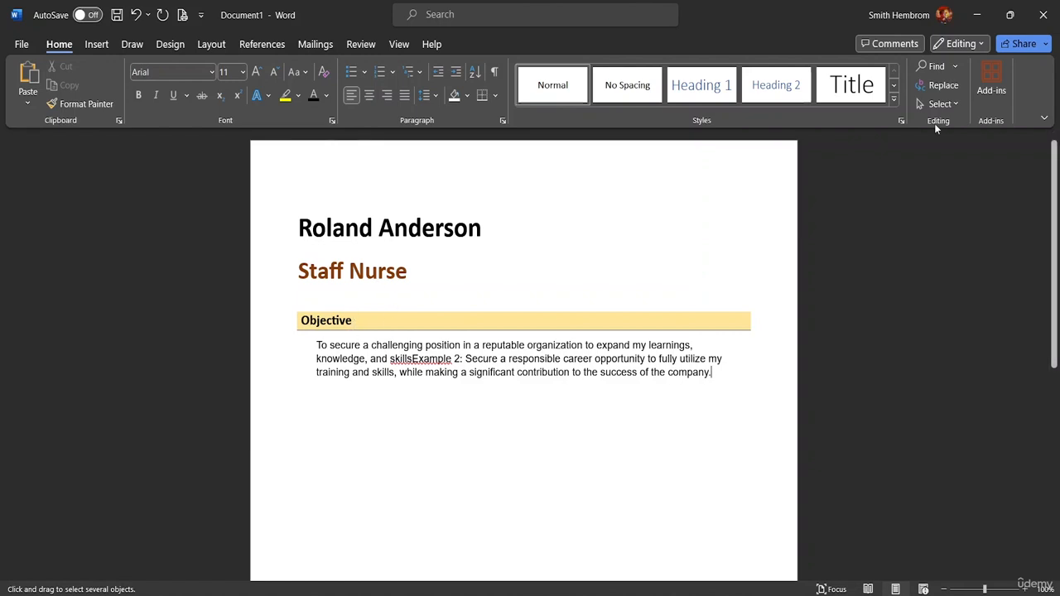
click(941, 104)
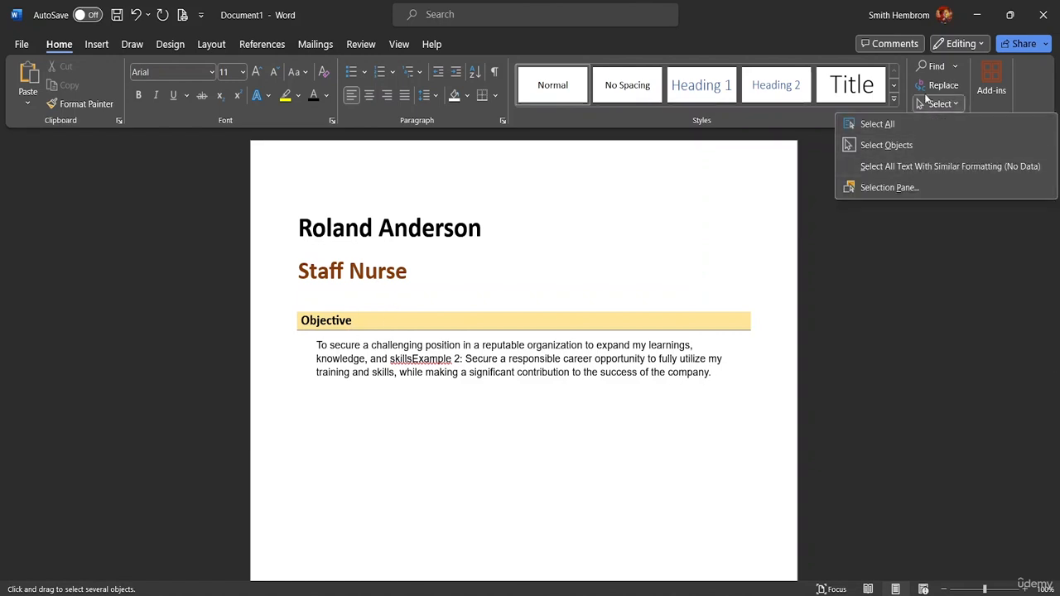
click(941, 103)
key(ctrl+a)
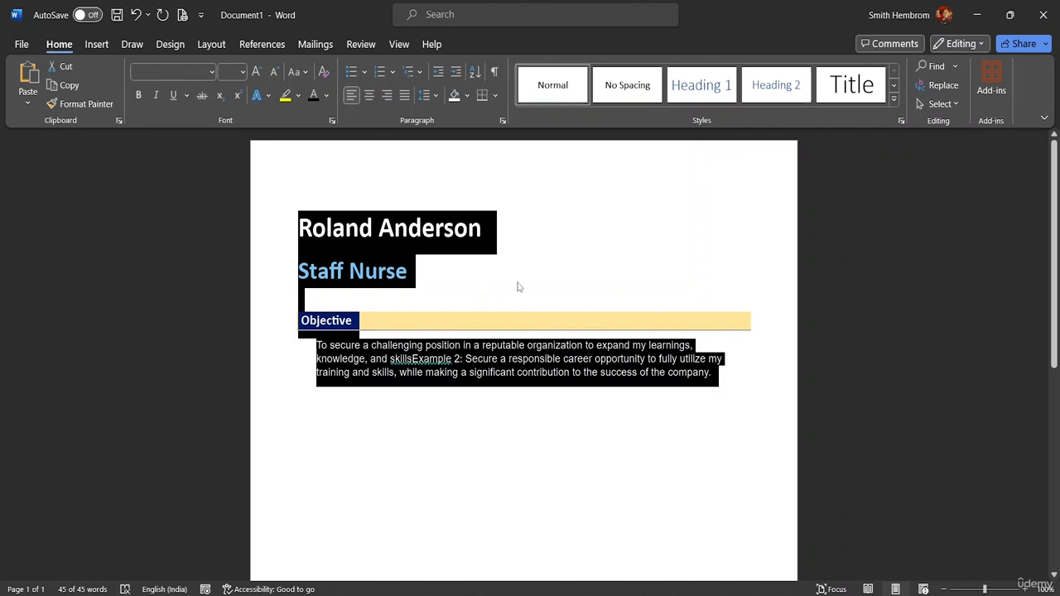
click(317, 349)
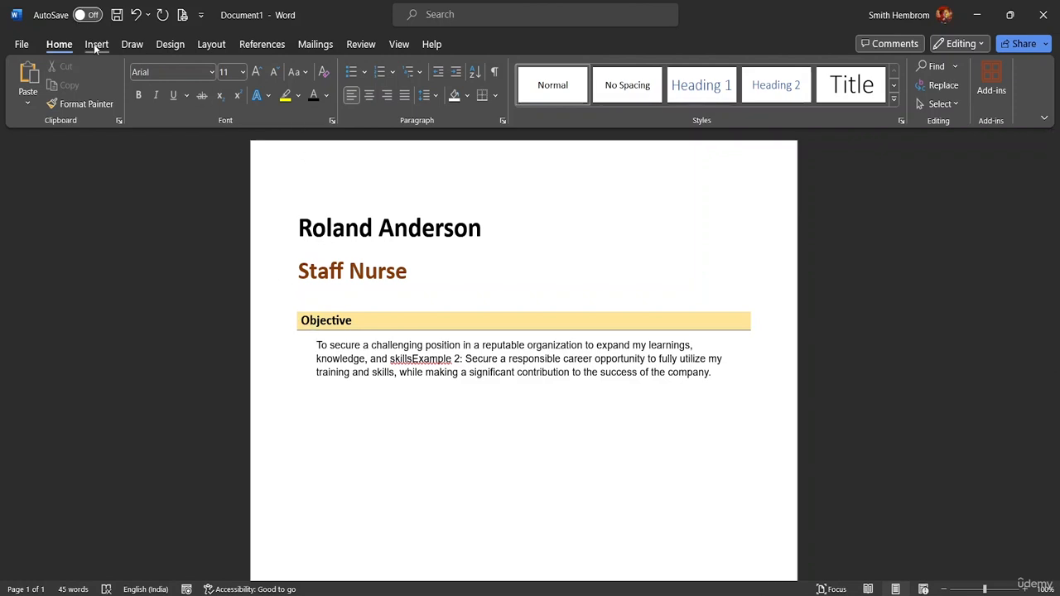
- Set the page margins to the Normal preset with 2.54 cm on all sides
click(168, 45)
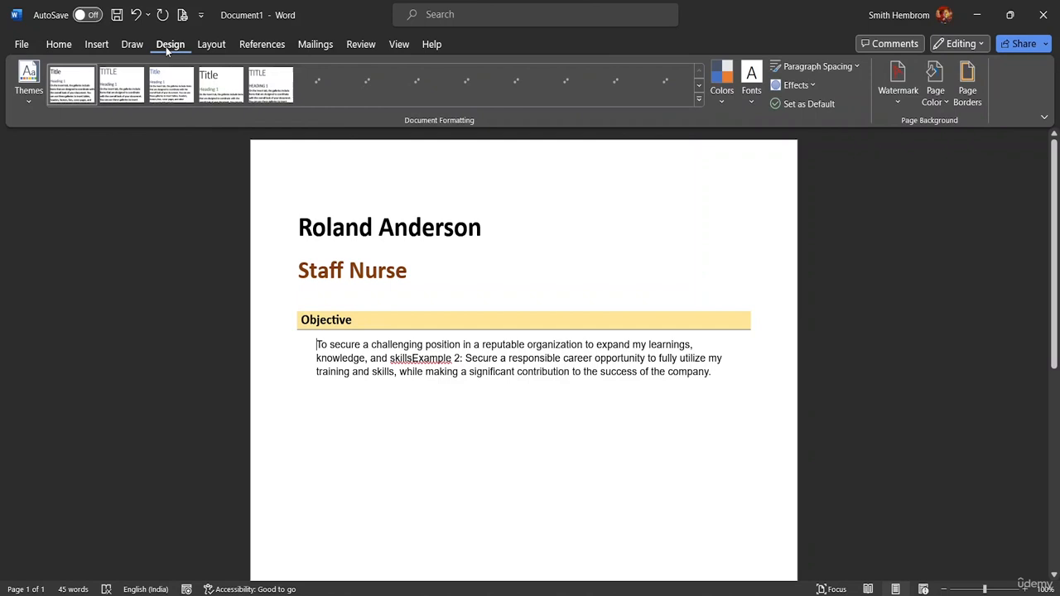
click(209, 44)
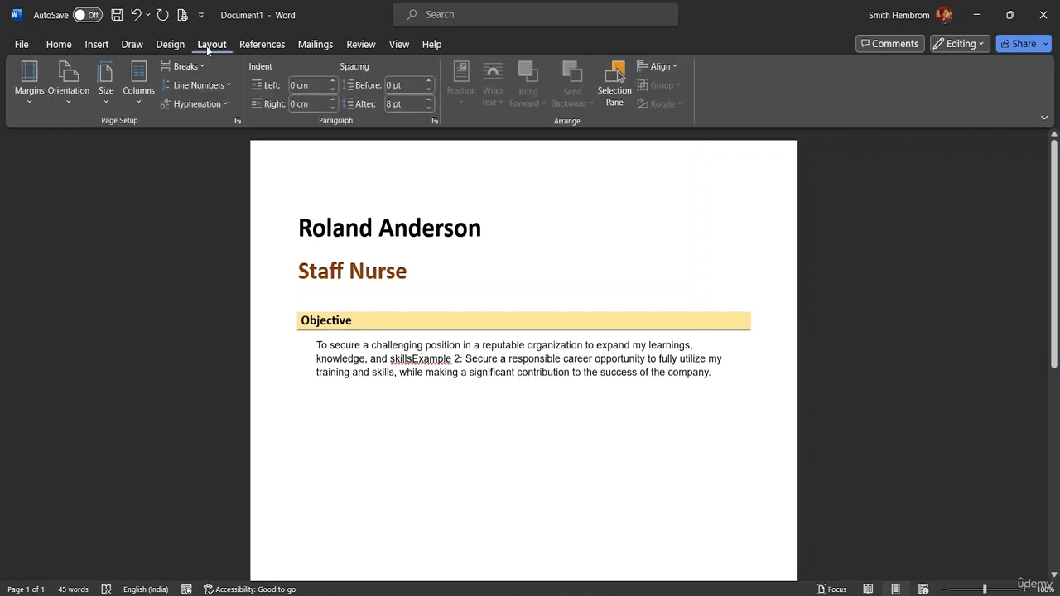
click(29, 87)
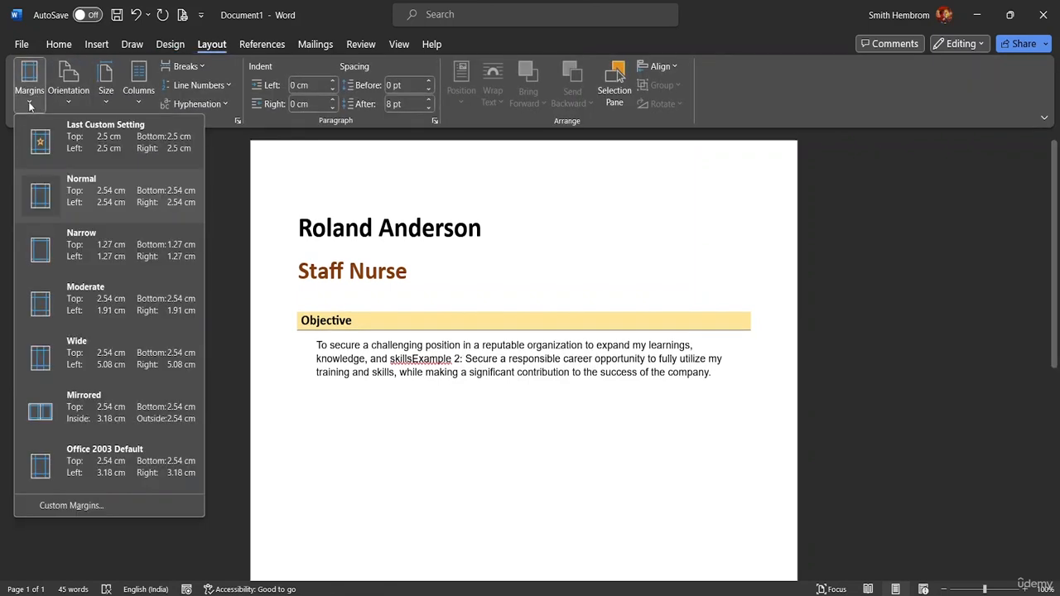
click(41, 202)
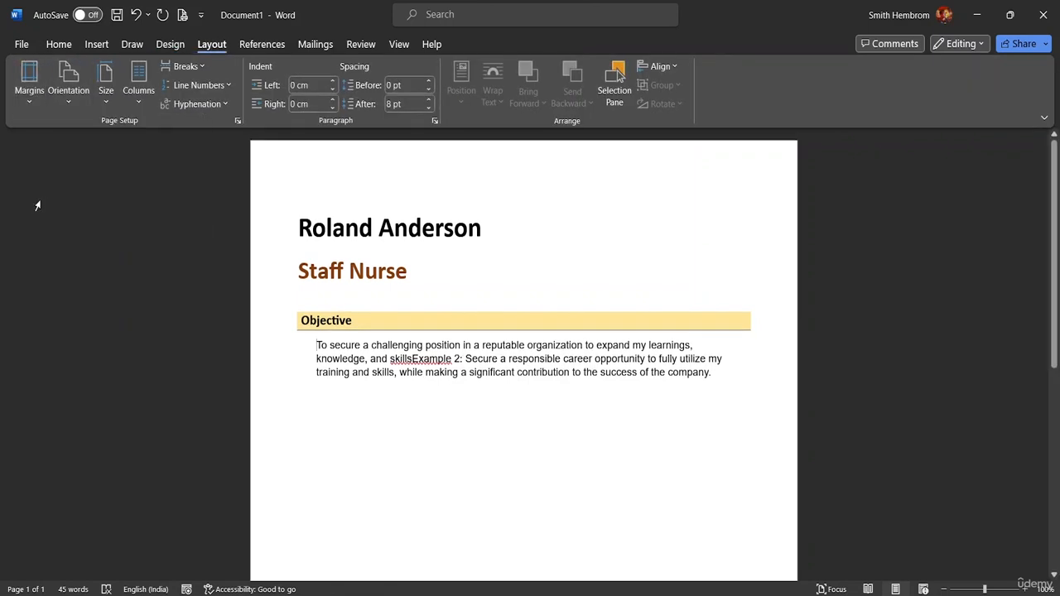
click(34, 100)
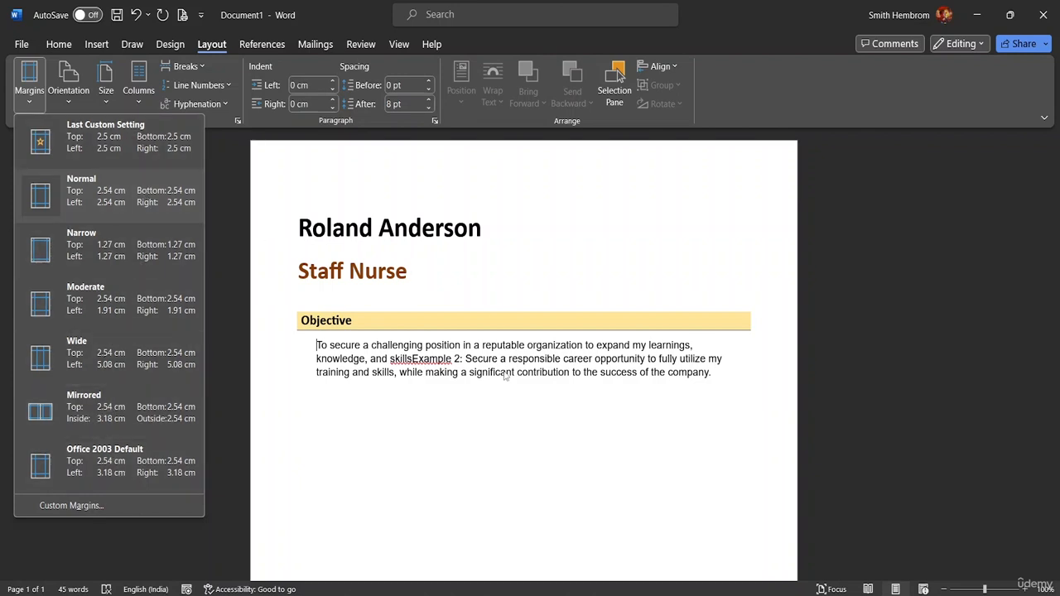
click(735, 363)
- Copy the shaded "Objective" heading and paste it below the objective paragraph, leaving a blank line between them
click(724, 324)
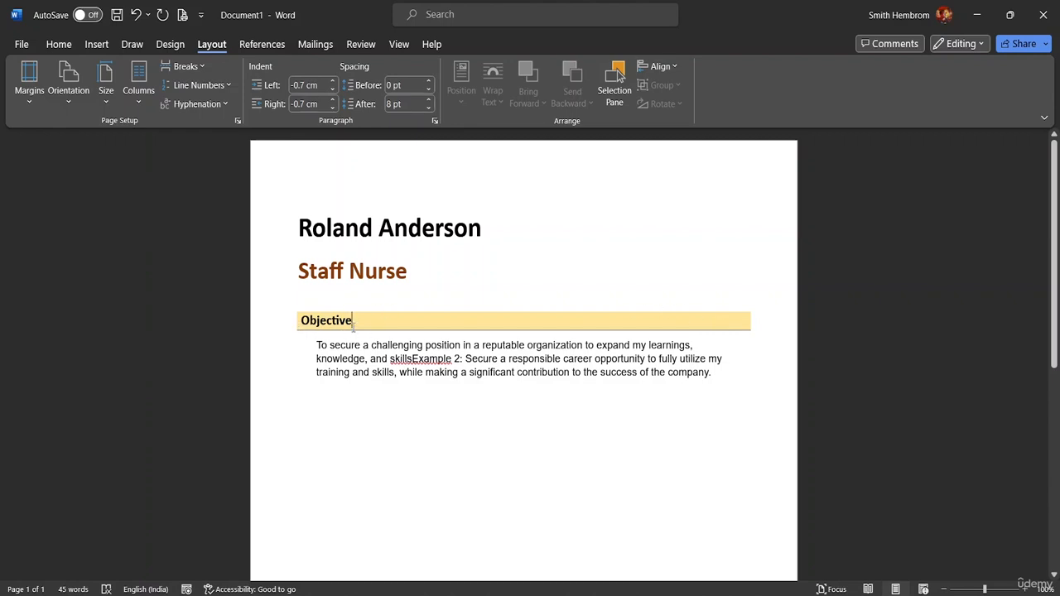
click(279, 318)
key(ctrl+c)
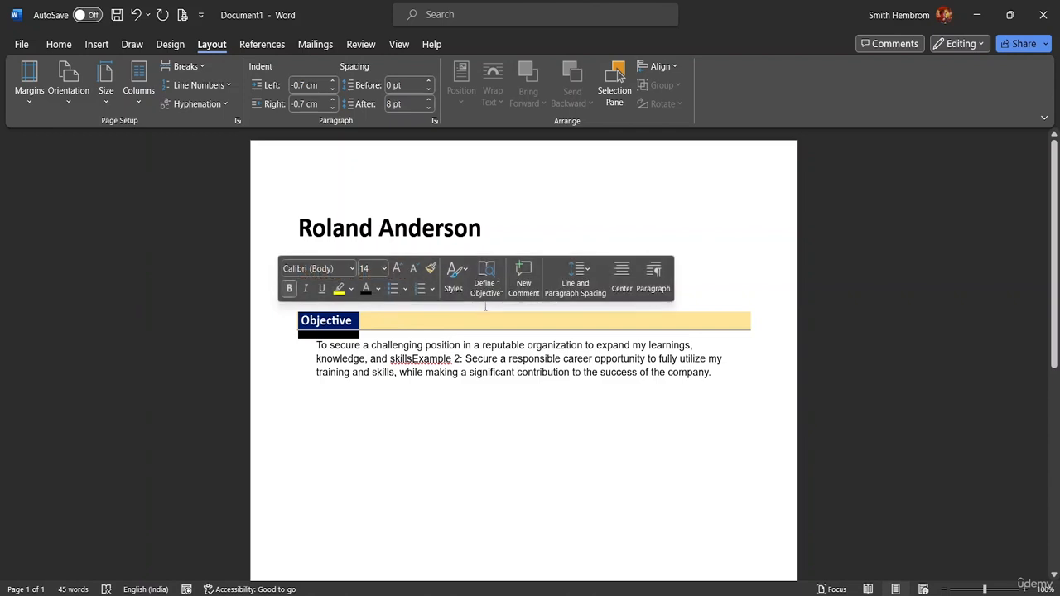
click(301, 406)
click(327, 415)
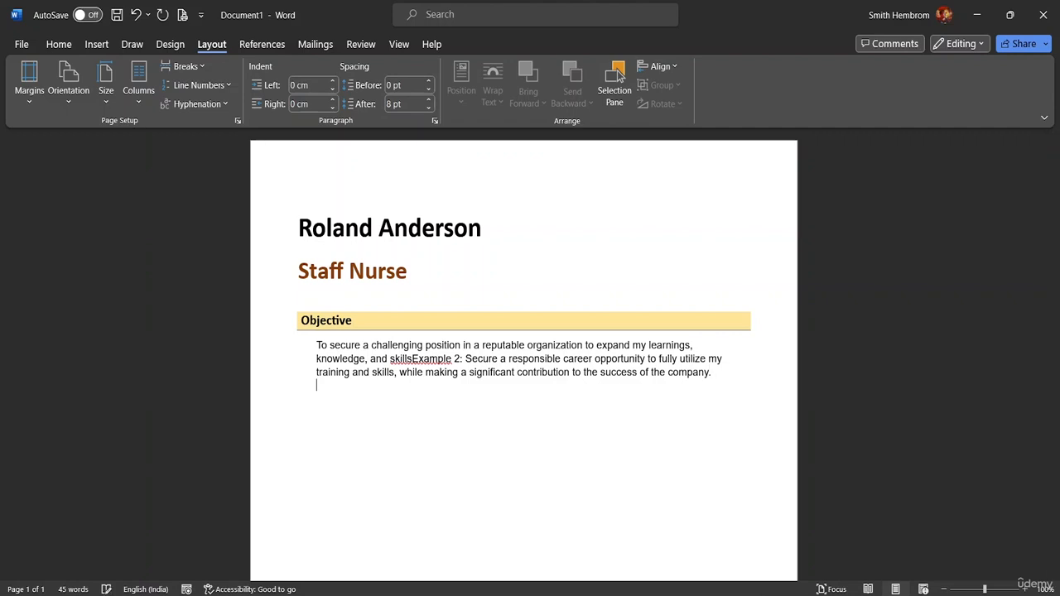
key(Return)
key(ctrl+v)
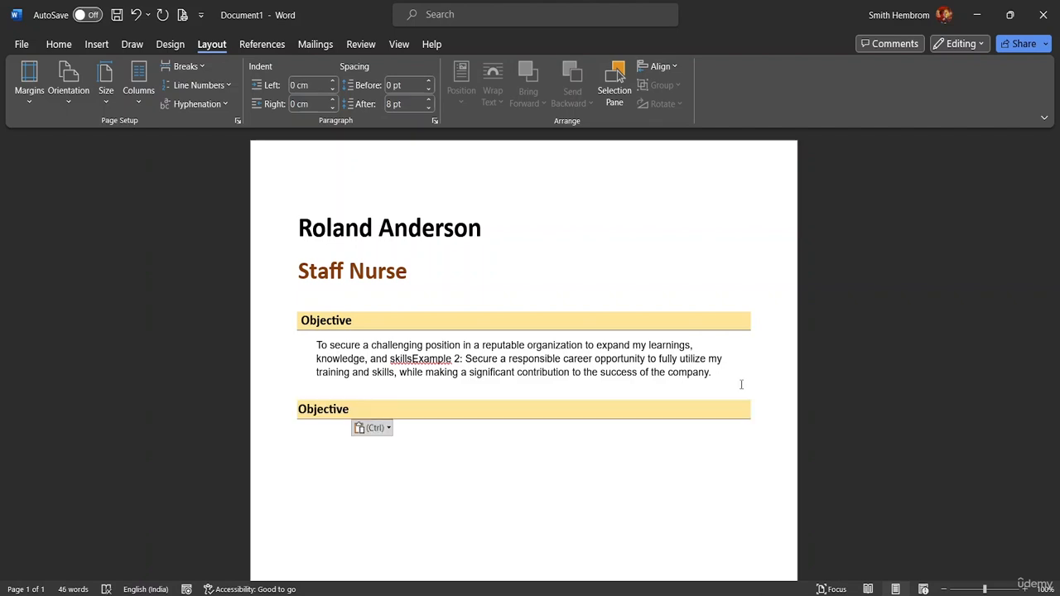
- Replace the text of the pasted heading with "Educational Background"
key(BackSpace)
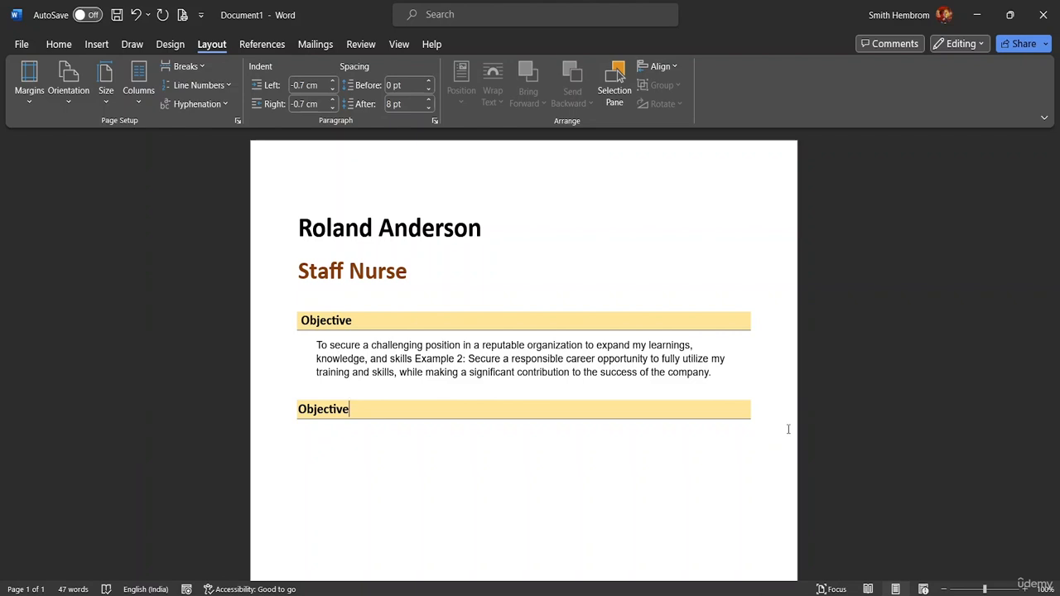
key(BackSpace)
key(BackSpace)
key(BackSpace)
key(BackSpace)
key(BackSpace)
key(BackSpace)
key(BackSpace)
key(BackSpace)
key(BackSpace)
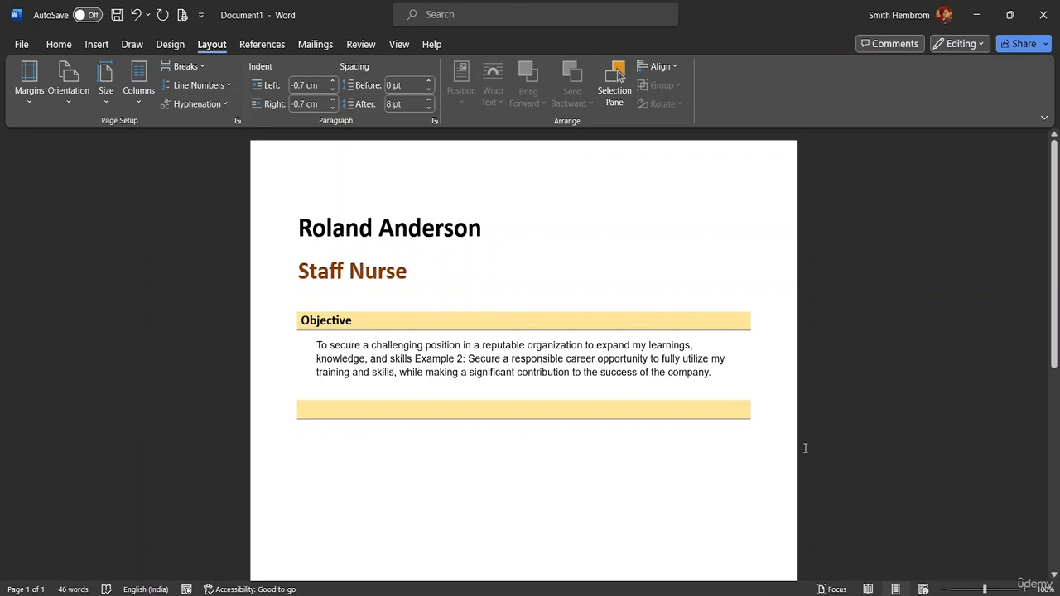
text(Wor)
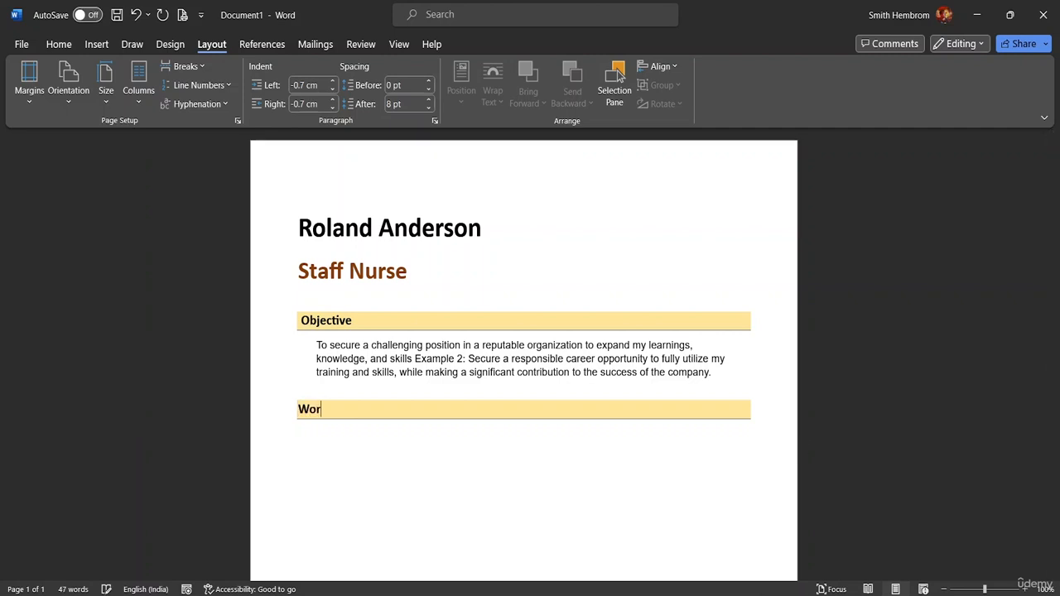
key(BackSpace)
key(BackSpace)
key(BackSpace)
key(BackSpace)
text(Educational Background)
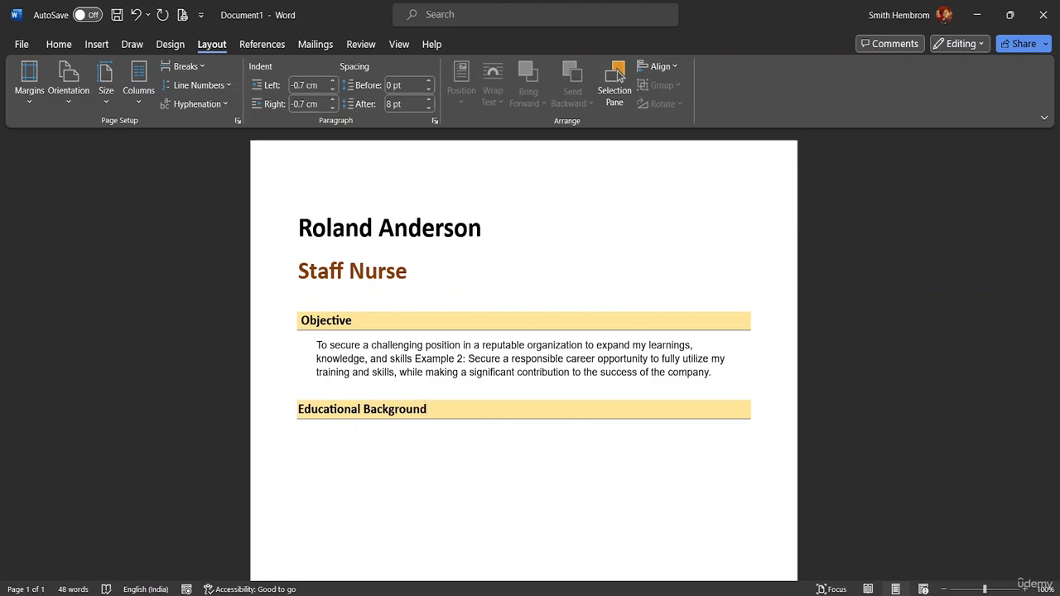
- Insert a table of four columns and three rows below "Educational Background" and enlarge its cells to about 4.15 by 0.83 cm
click(311, 447)
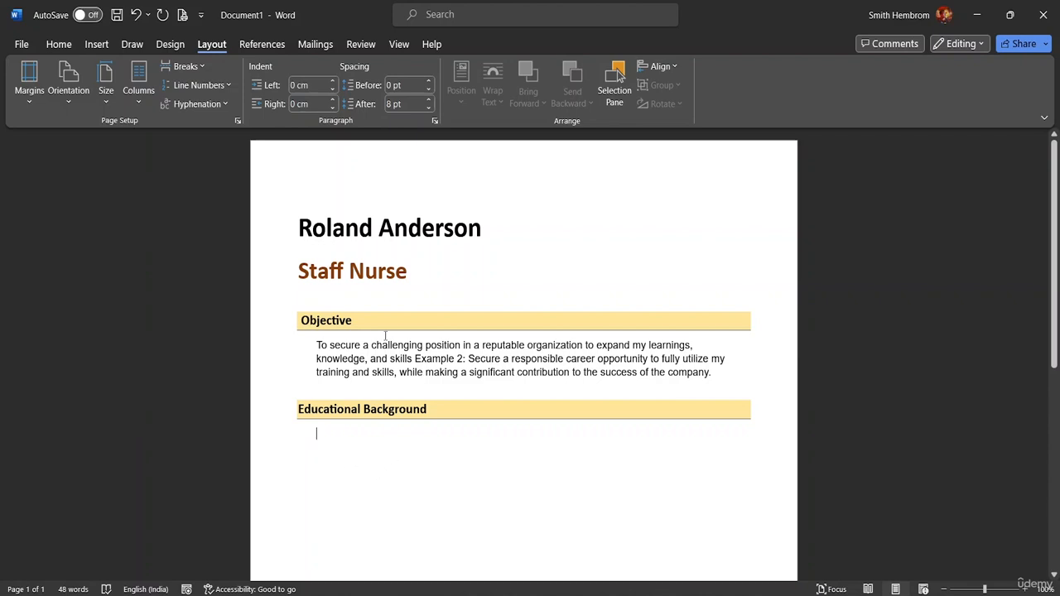
click(94, 47)
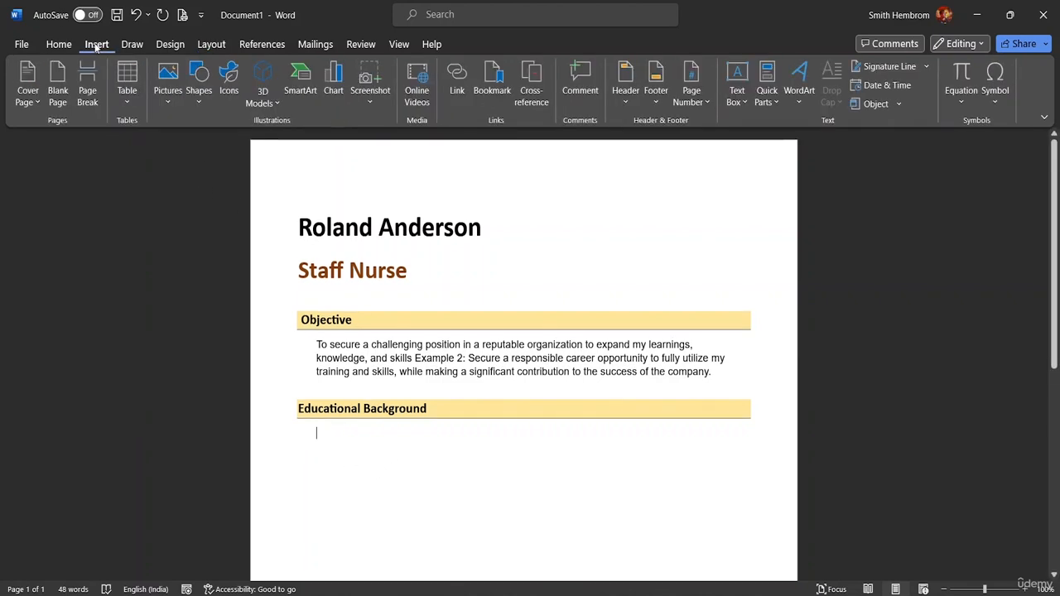
click(129, 102)
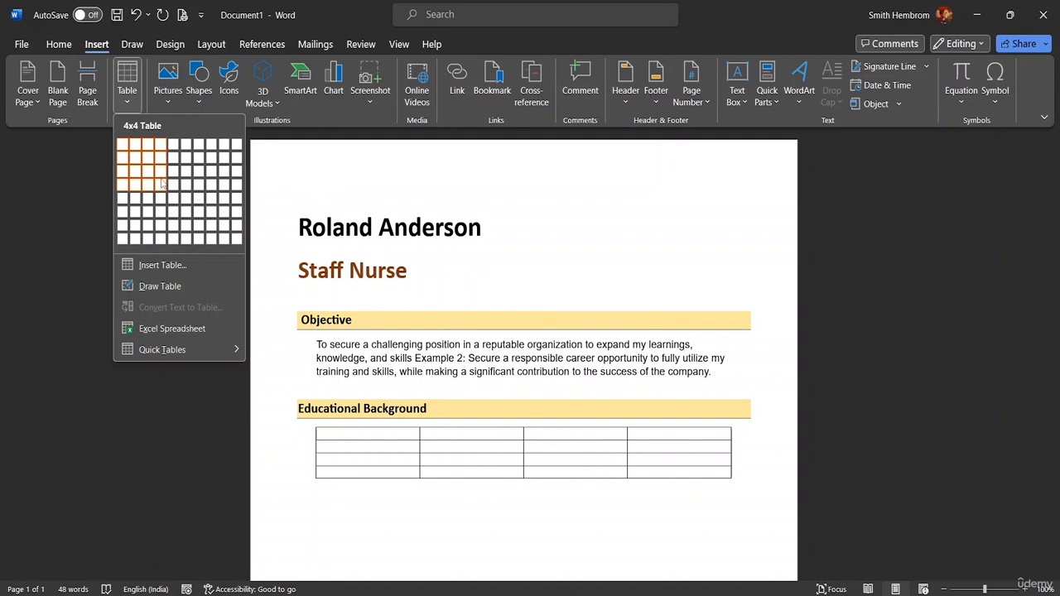
click(161, 172)
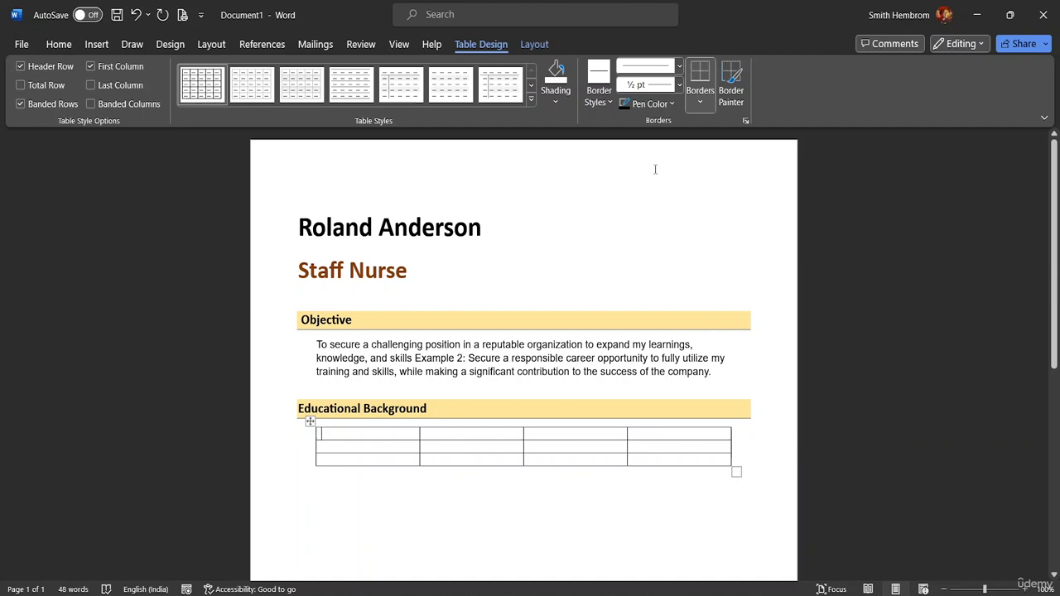
drag(736, 472, 750, 500)
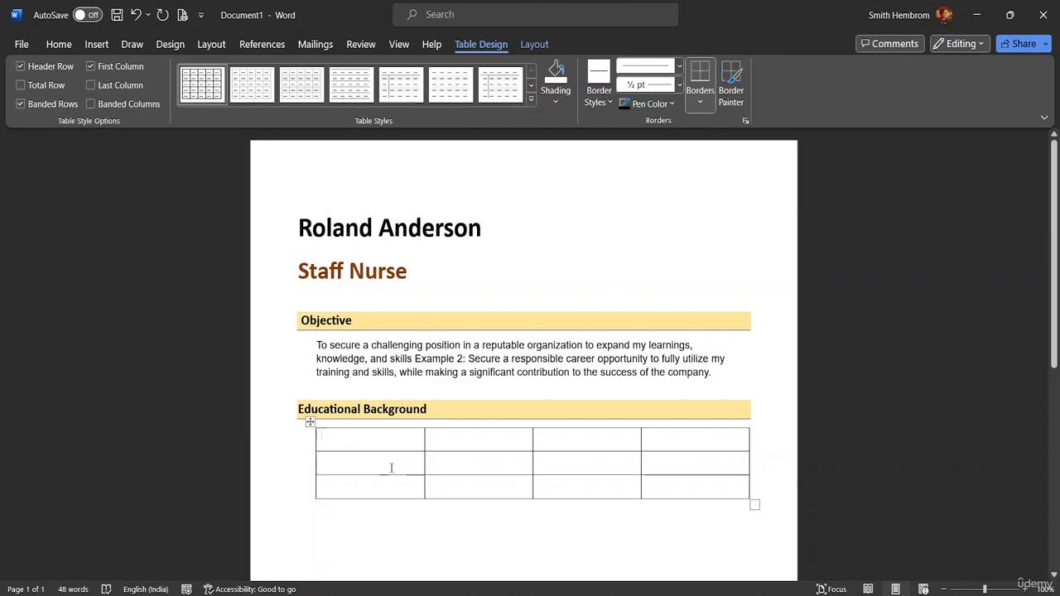
- Fill the table's first row with the column headings EXAM, MAJOR, MARKS and YEAR
text(E)
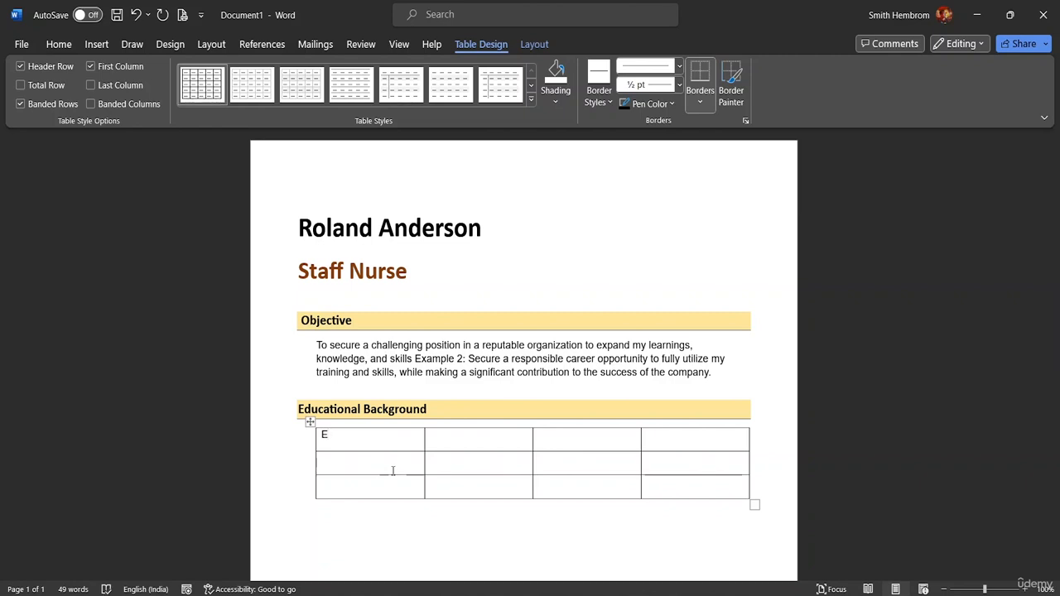
text(XAM)
click(468, 440)
text(MA)
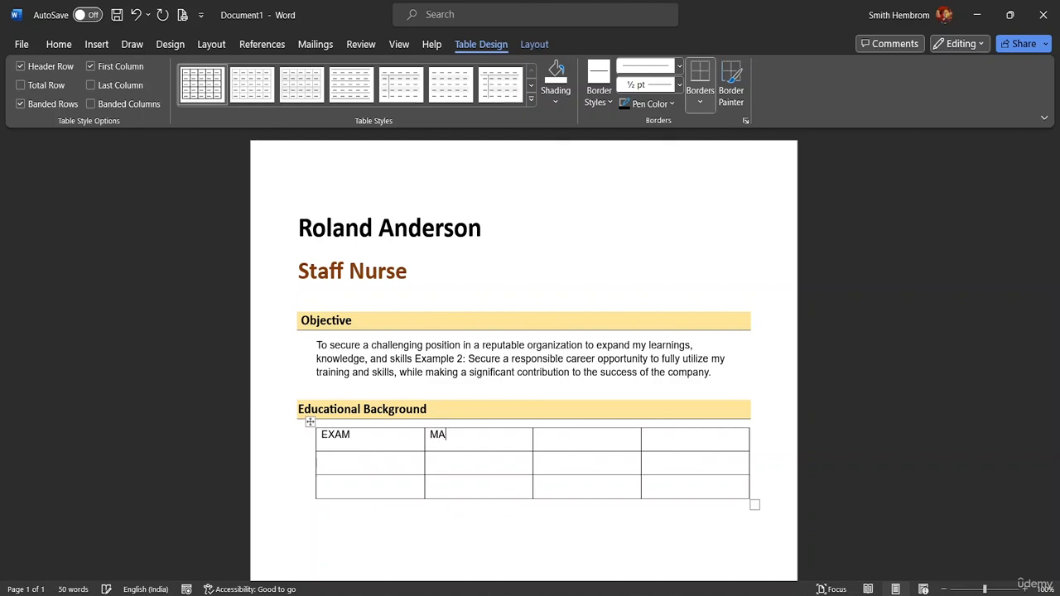
text(JOR)
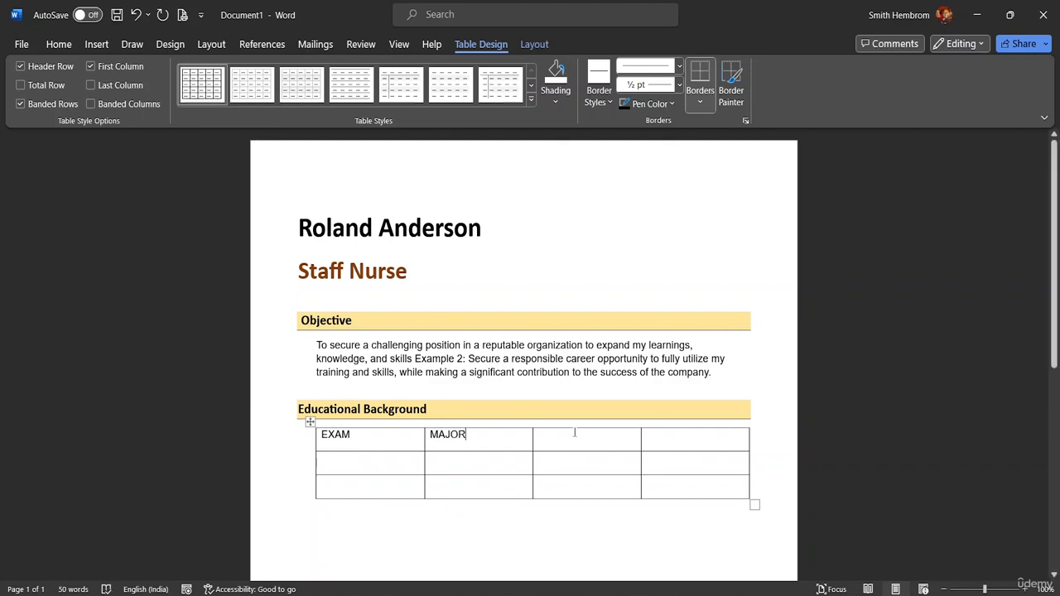
click(571, 436)
text(MA)
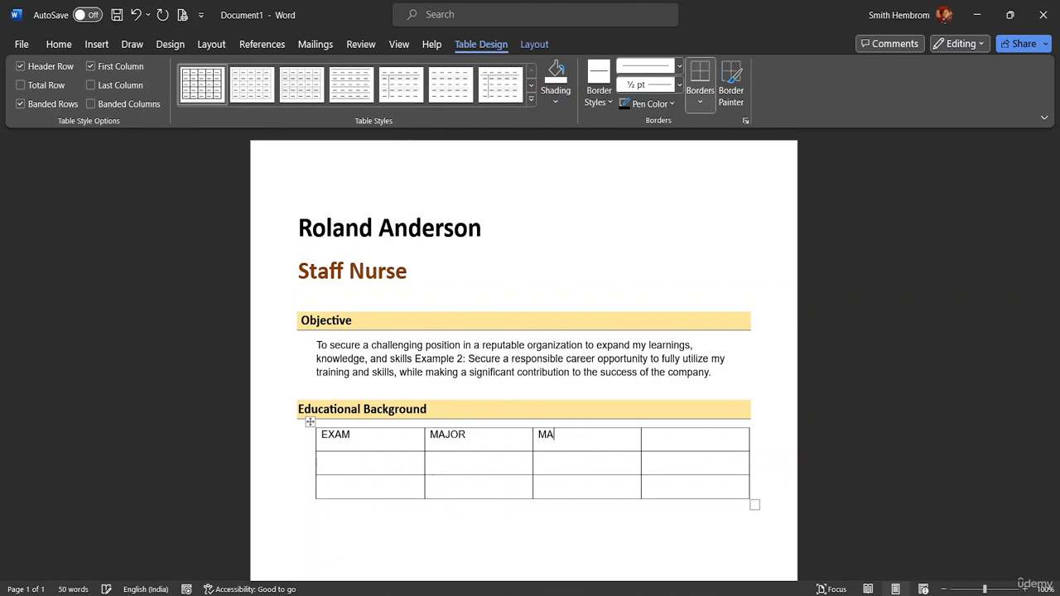
text(KR)
key(BackSpace)
text(RKS)
click(677, 437)
text(YEAR)
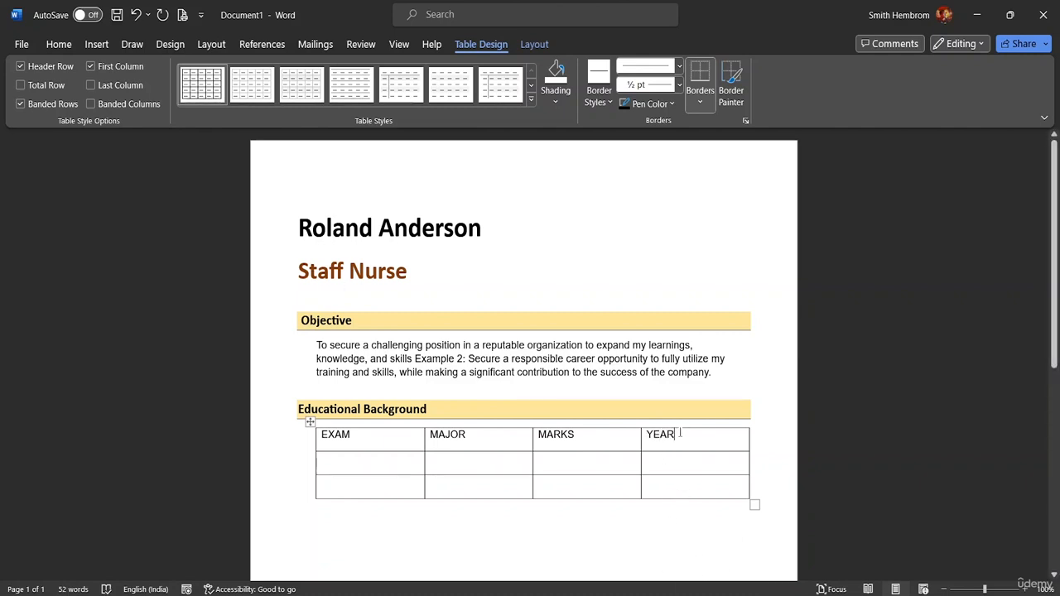
- Centre the table's header row text horizontally and vertically in its cells and make it bold
drag(665, 434, 357, 435)
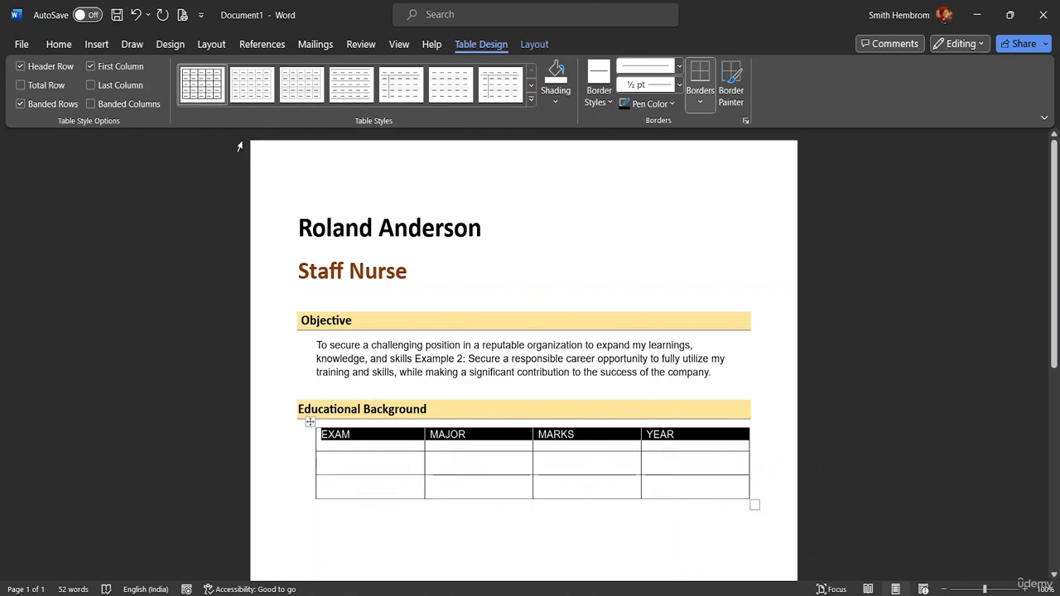
click(530, 49)
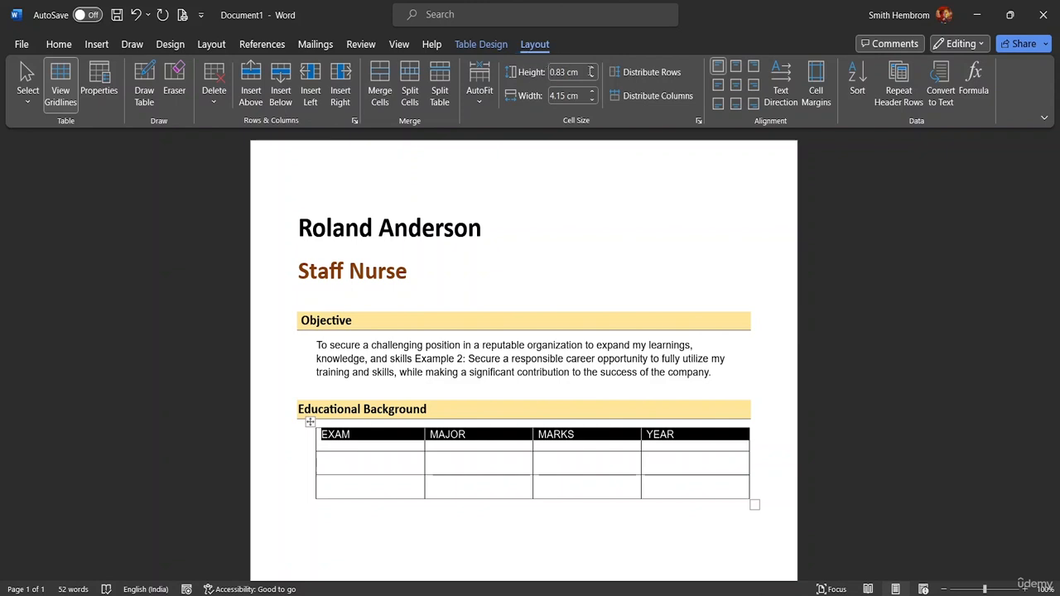
click(736, 86)
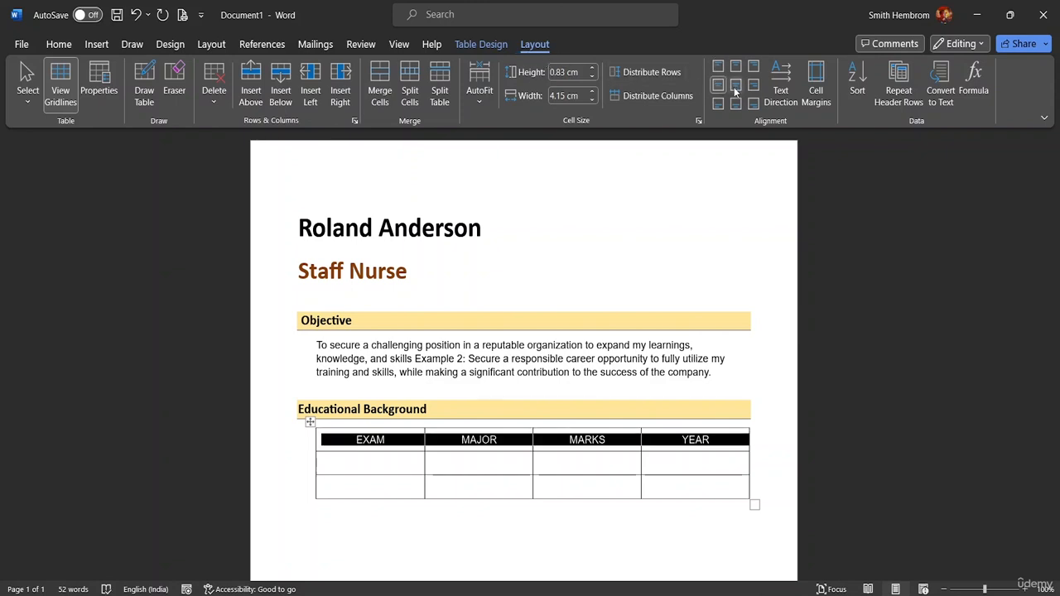
click(736, 68)
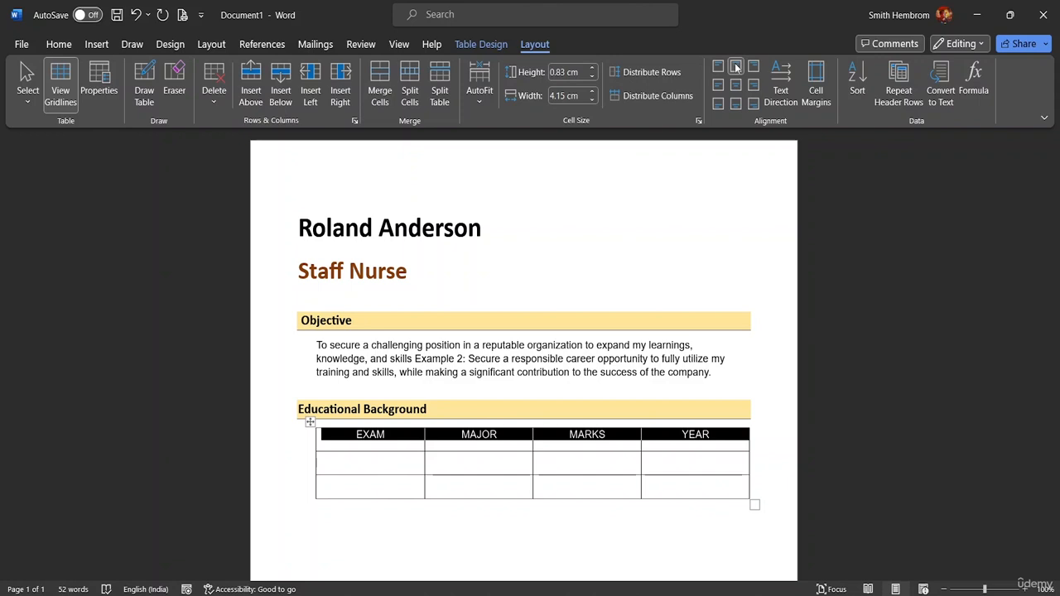
click(735, 85)
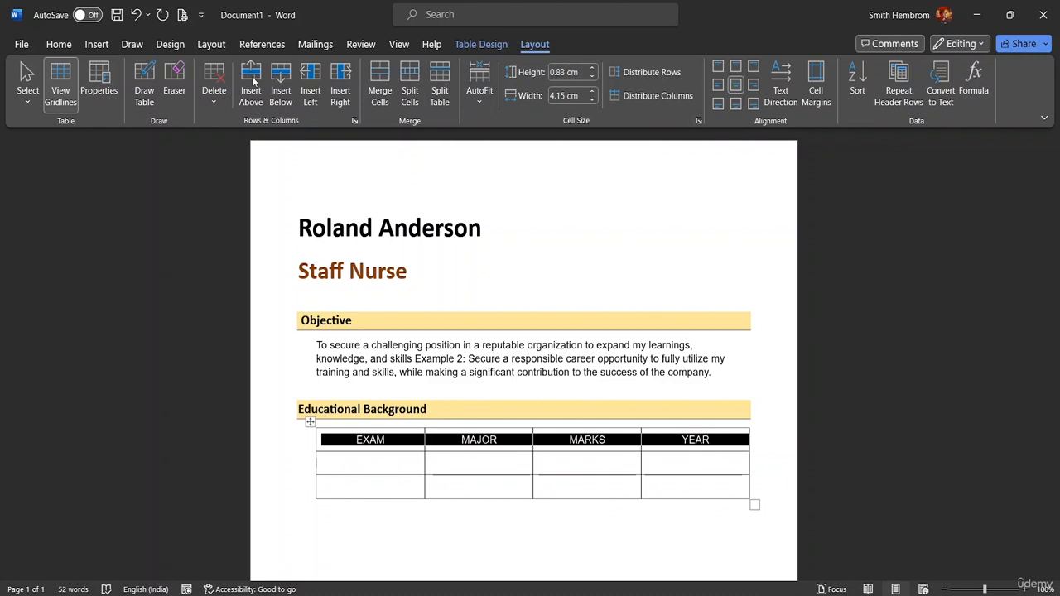
click(67, 47)
click(141, 96)
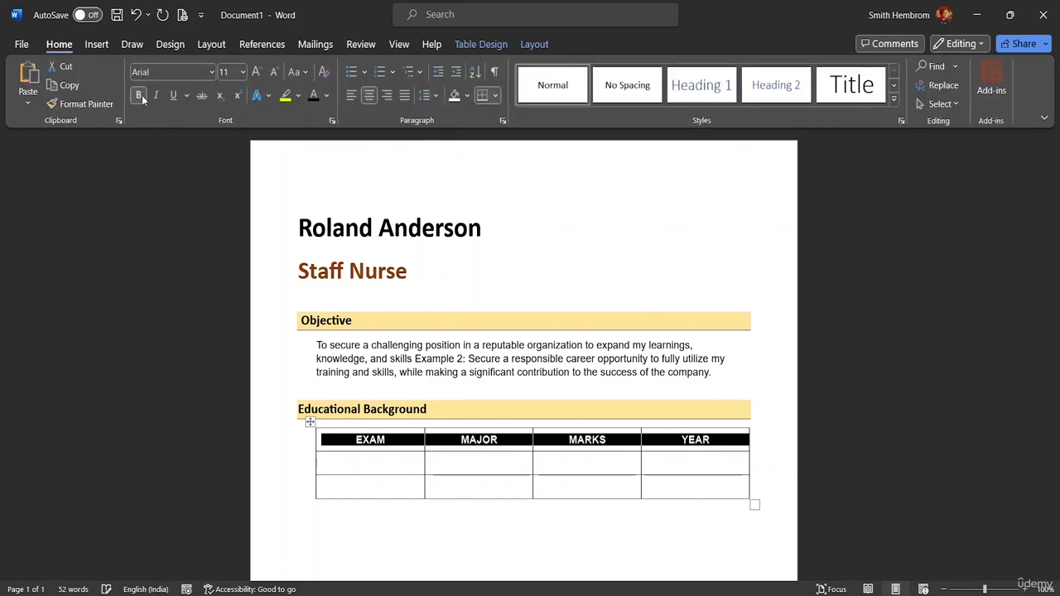
- Shade the table's header row with the lightest blue-grey theme colour and set its font colour to black
click(467, 97)
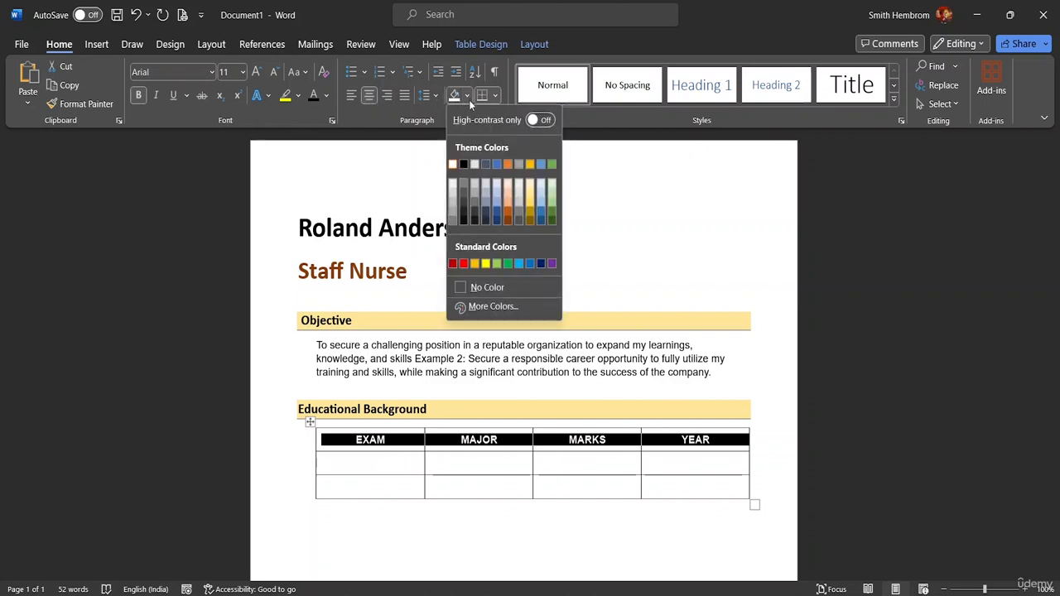
click(487, 185)
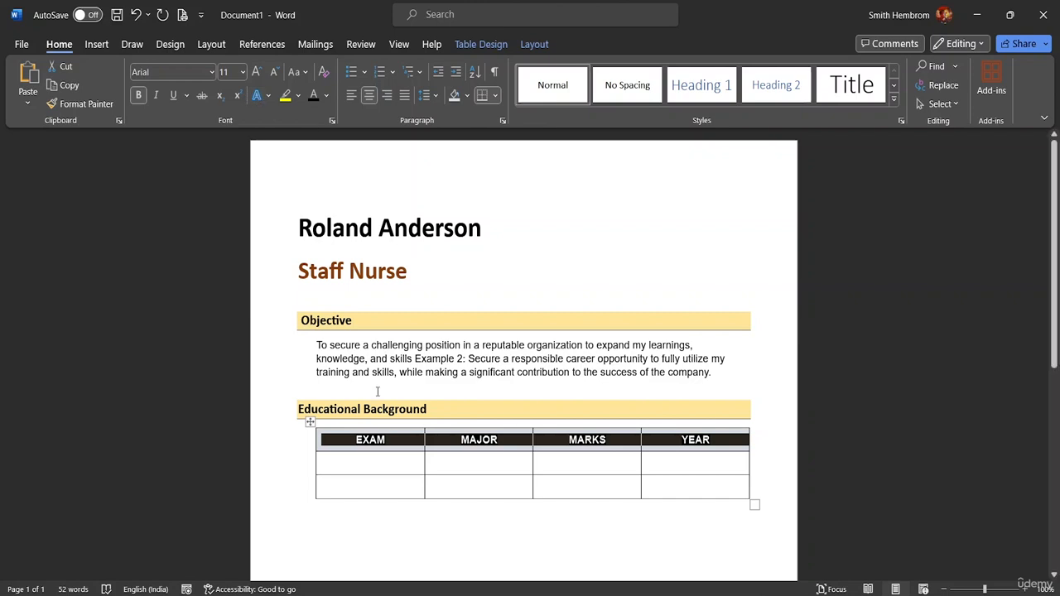
click(326, 97)
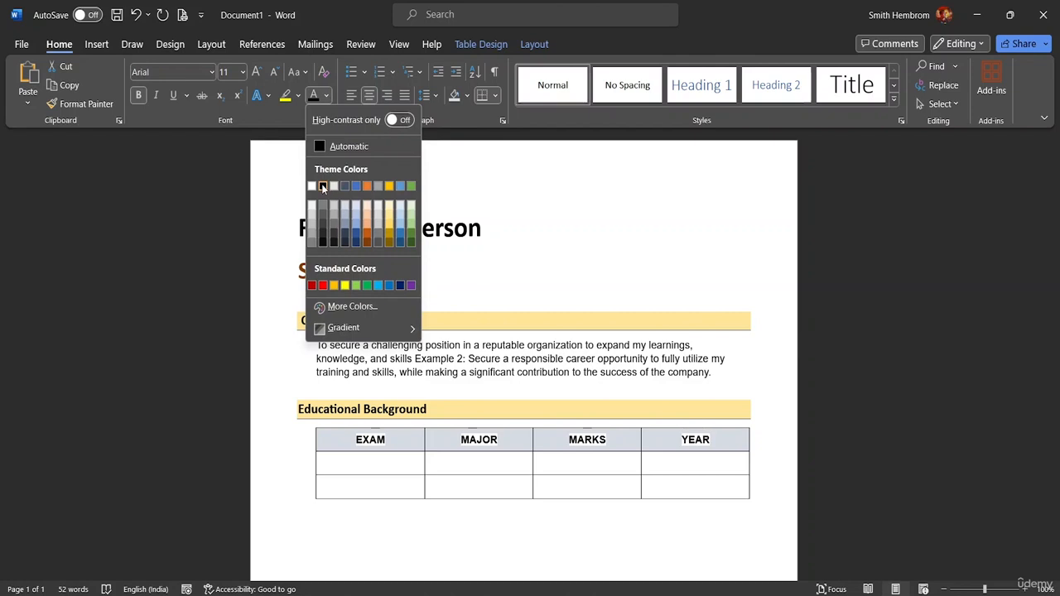
click(323, 187)
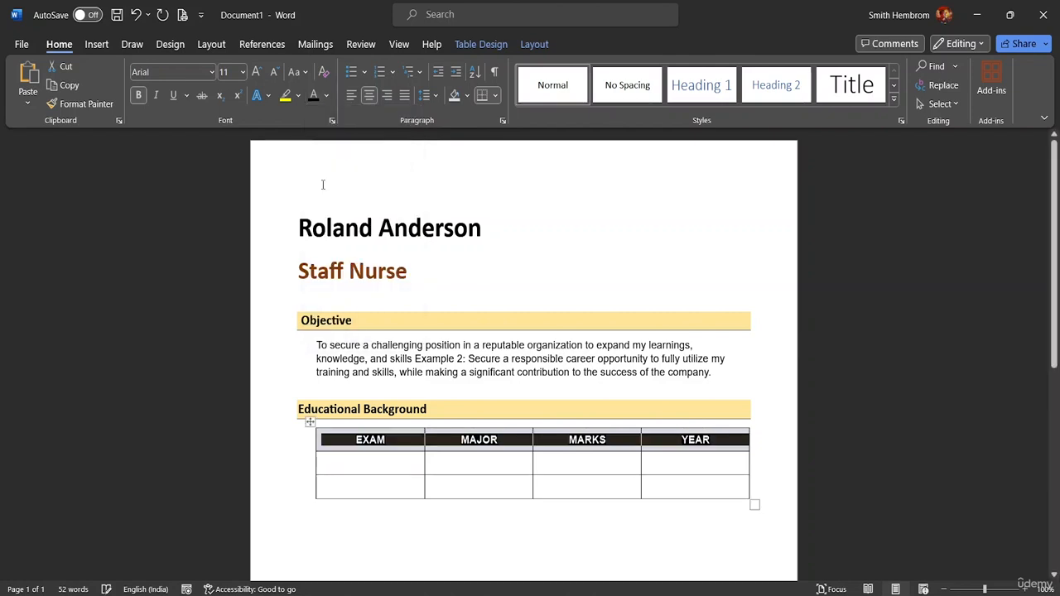
click(741, 386)
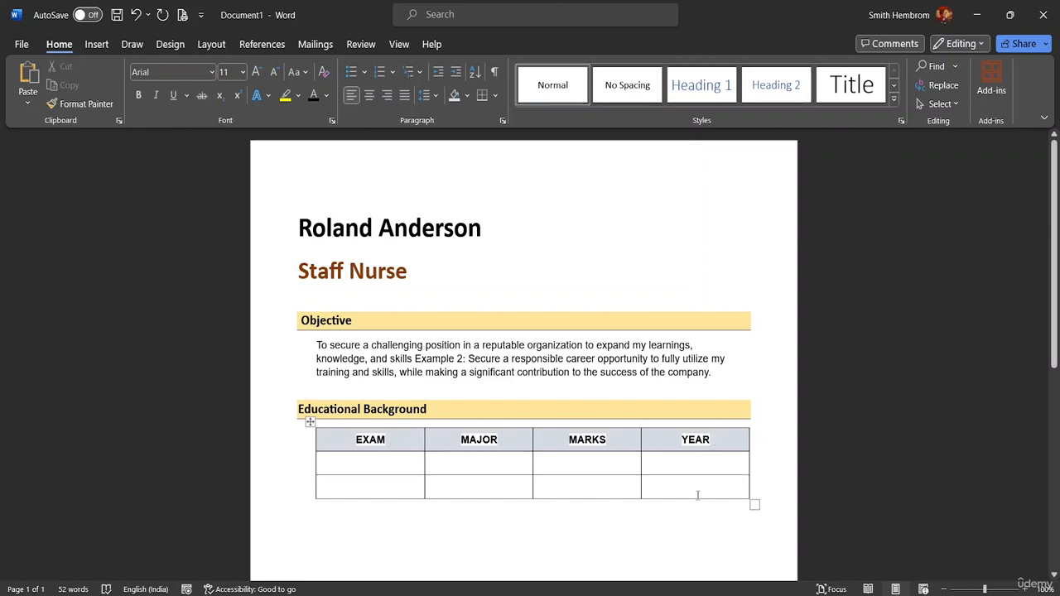
click(593, 440)
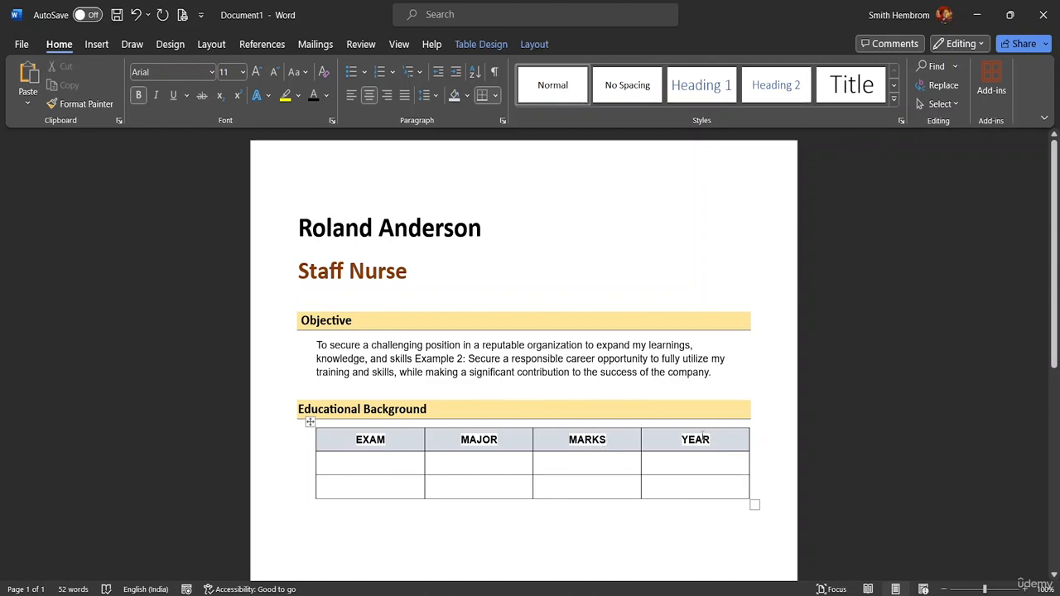
- Change the table header row's shading to light grey and highlight its text in light grey
drag(712, 439, 369, 439)
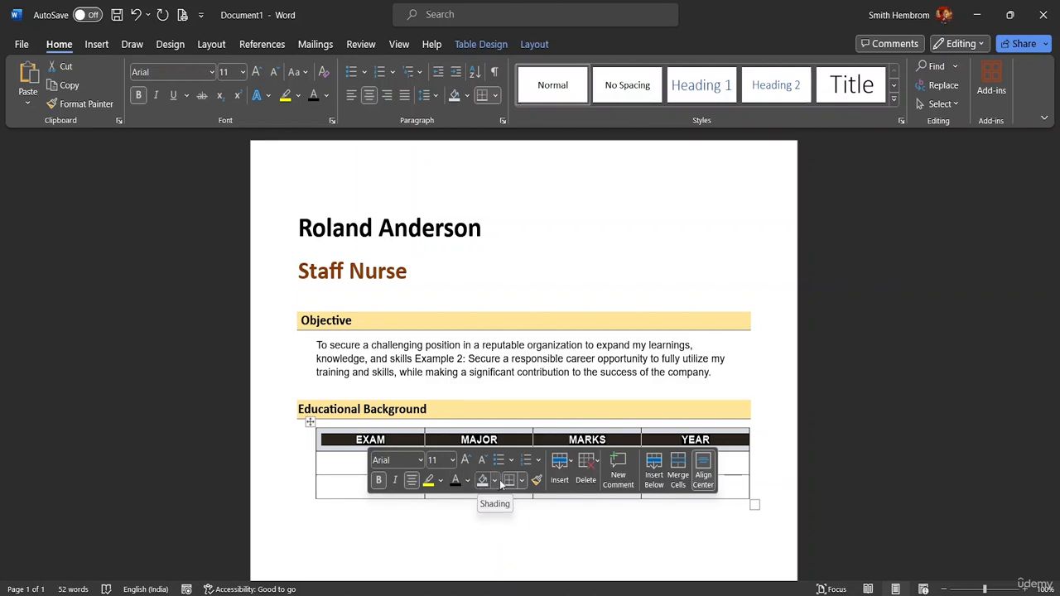
click(496, 481)
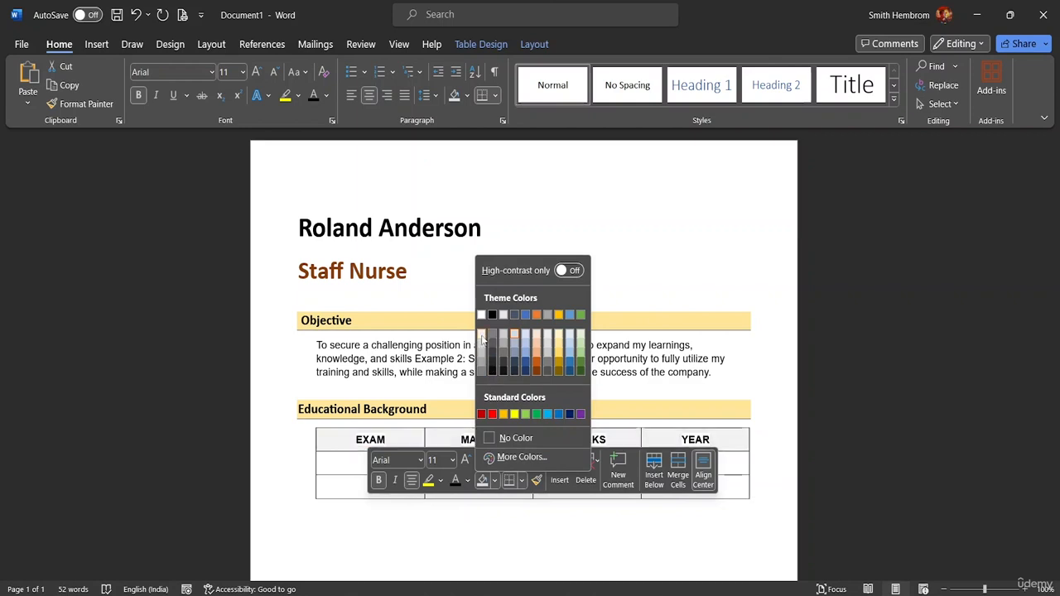
click(548, 352)
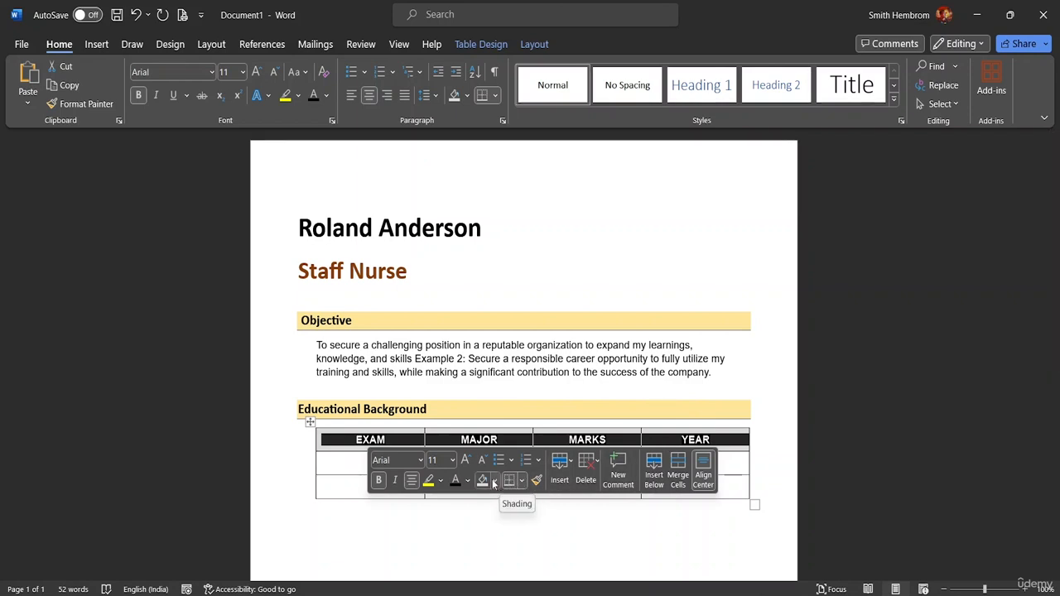
click(441, 481)
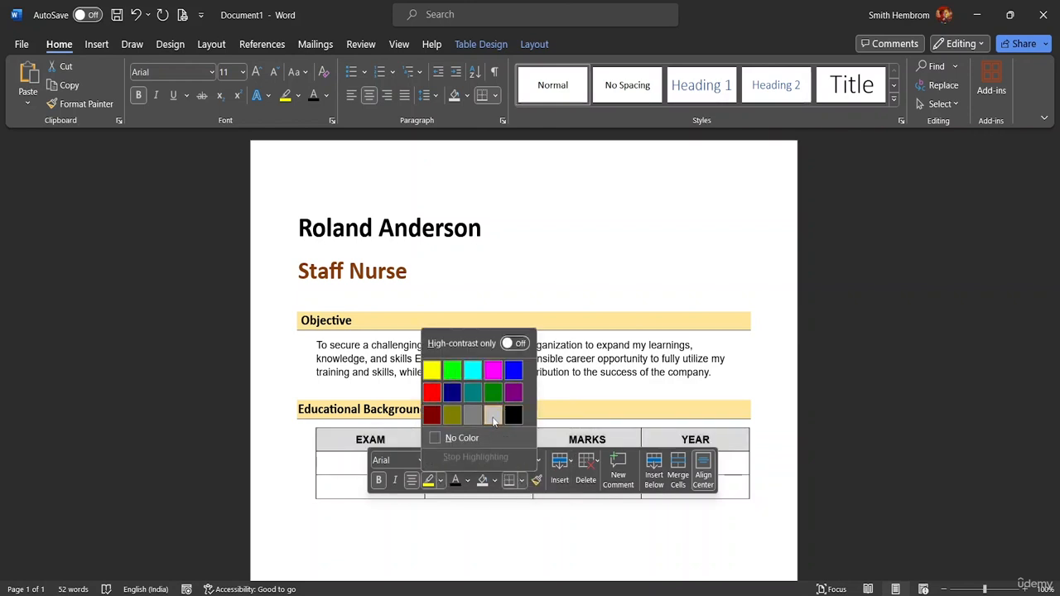
click(492, 416)
click(752, 443)
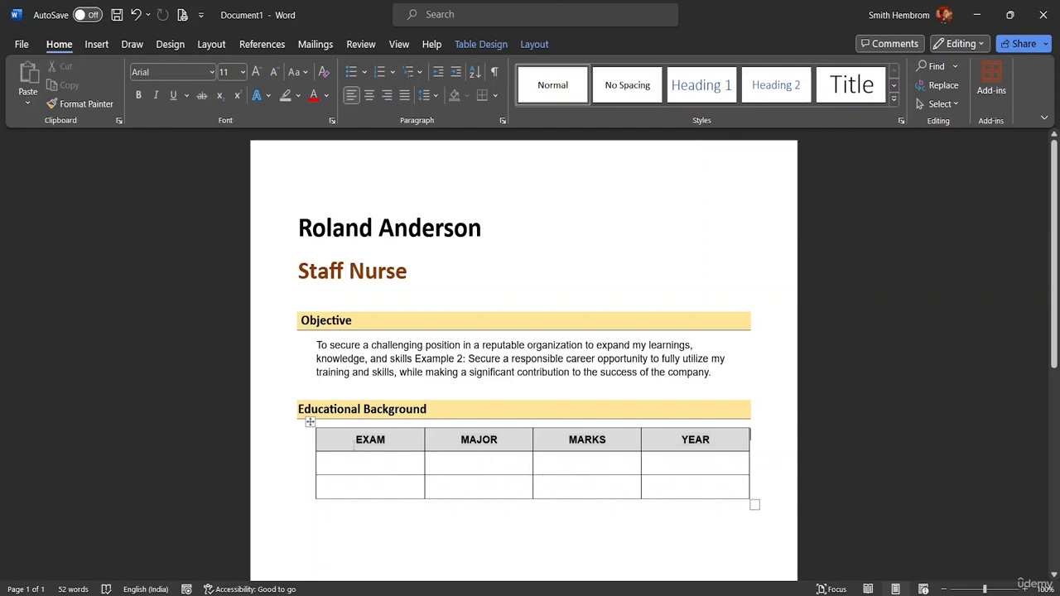
- Fill the table's second row with B.SC NURSING, NURSING, 75% and 1999
click(335, 470)
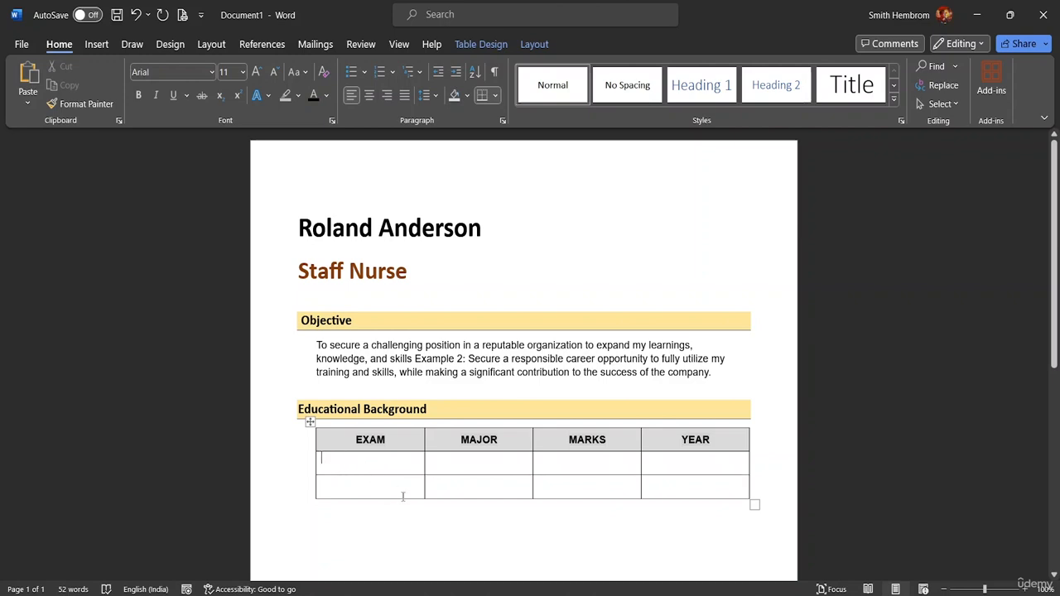
text(B.S)
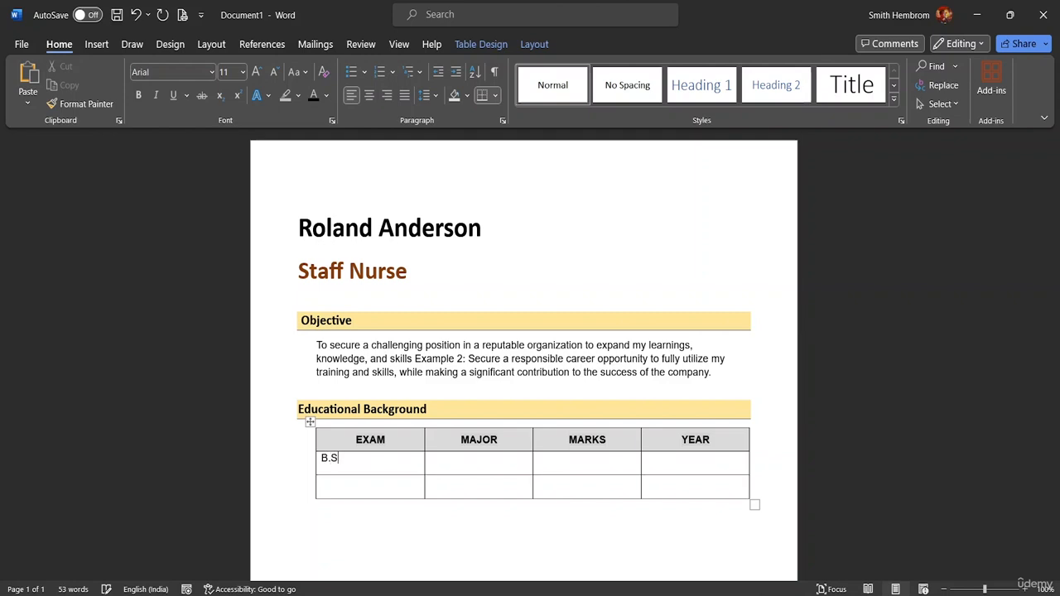
text(C NURSING)
click(467, 461)
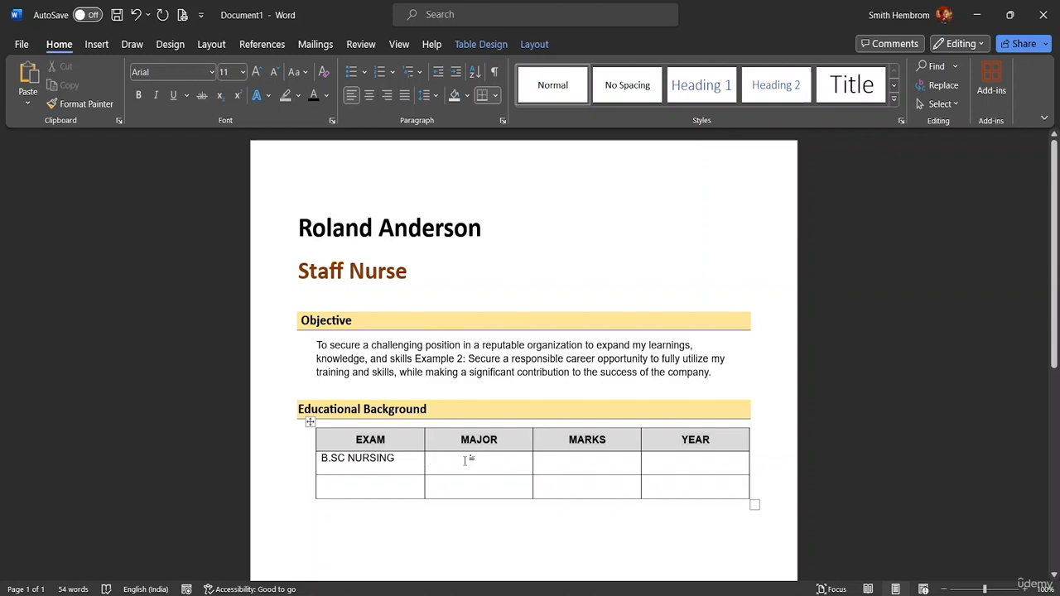
text(N)
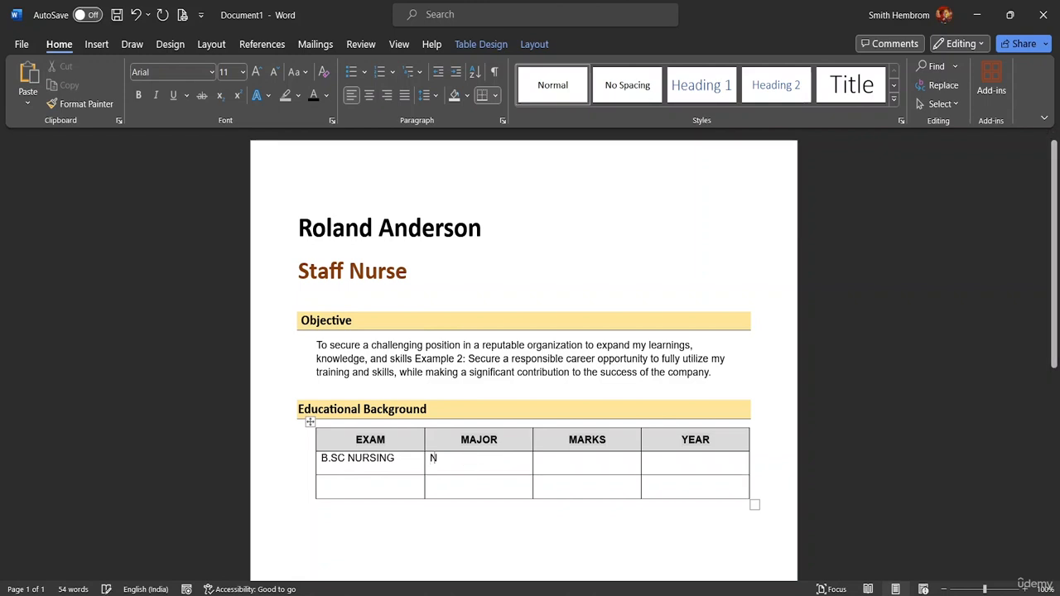
text(URSING)
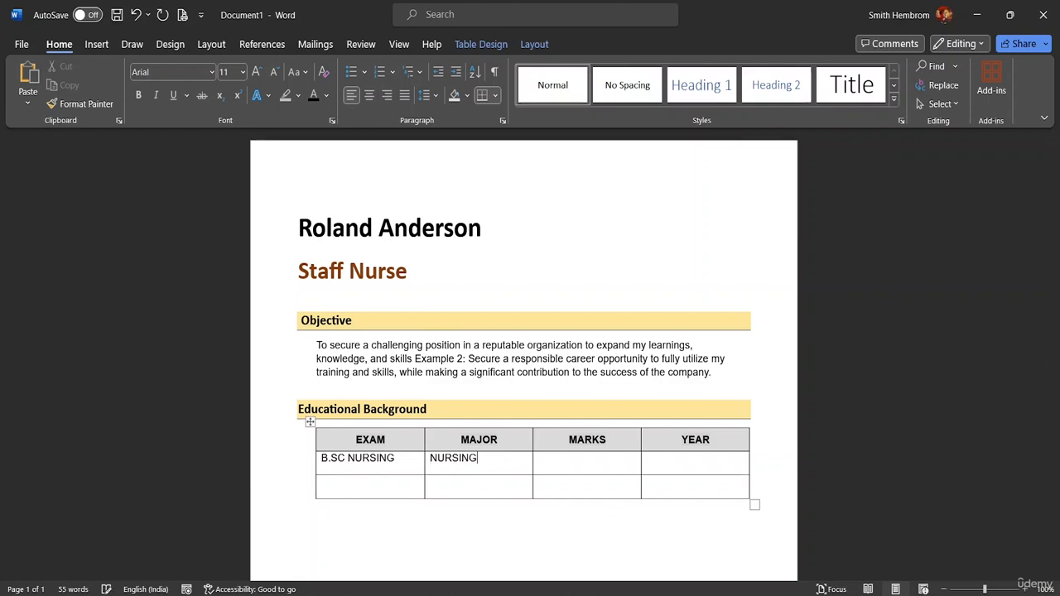
click(576, 453)
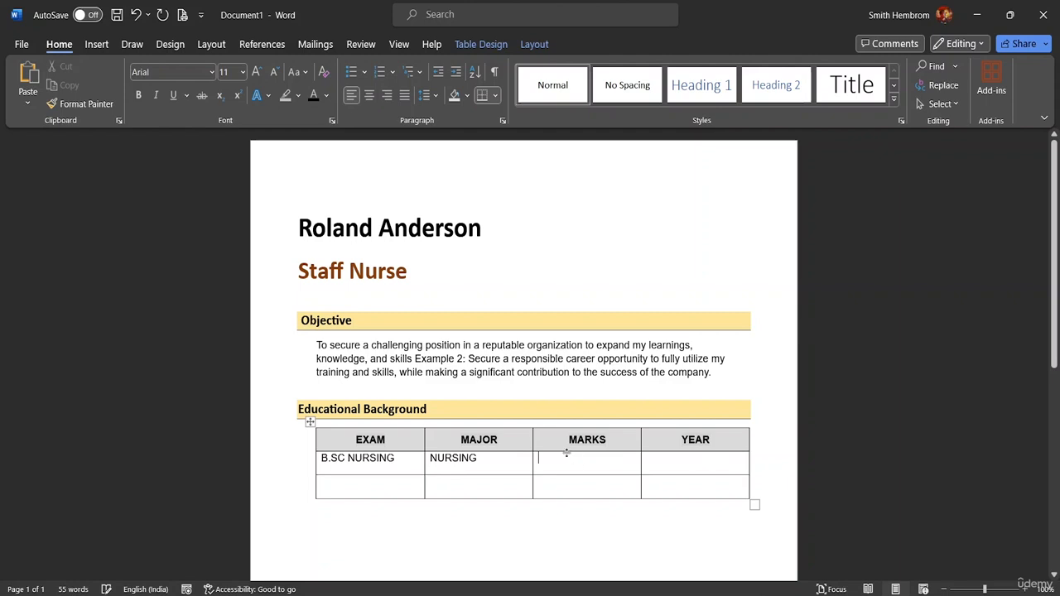
text(75)
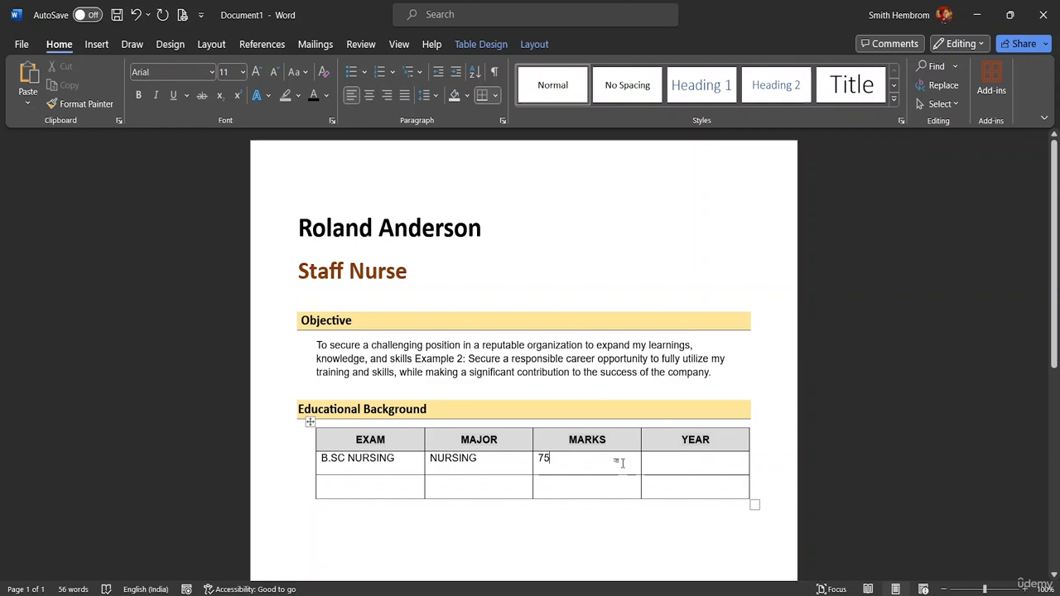
text(%)
key(Tab)
text(199)
- Centre the B.SC NURSING row's text horizontally and vertically in its cells and make it bold
drag(675, 464, 352, 466)
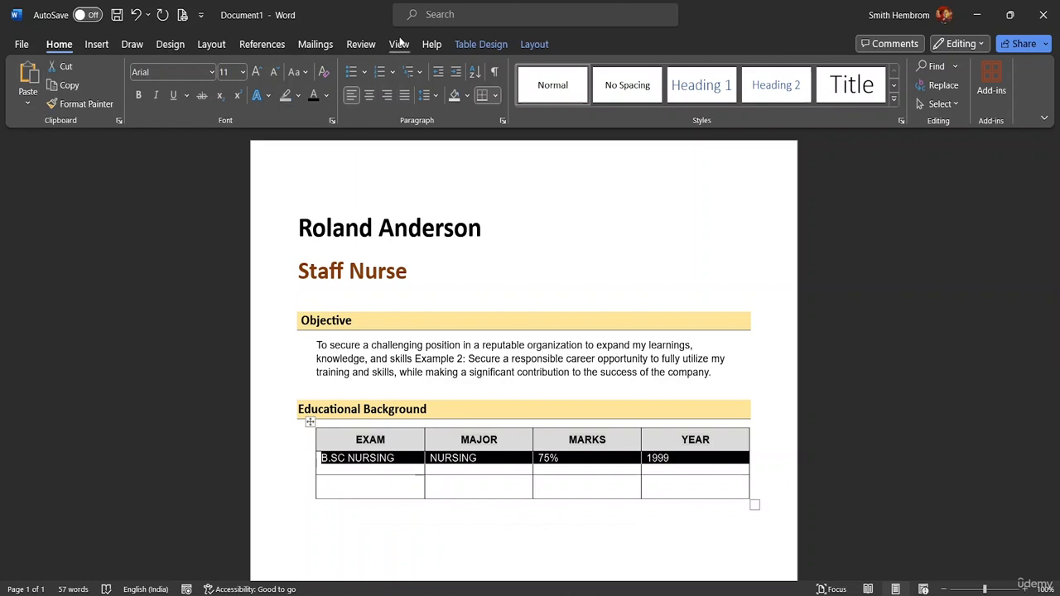
click(535, 44)
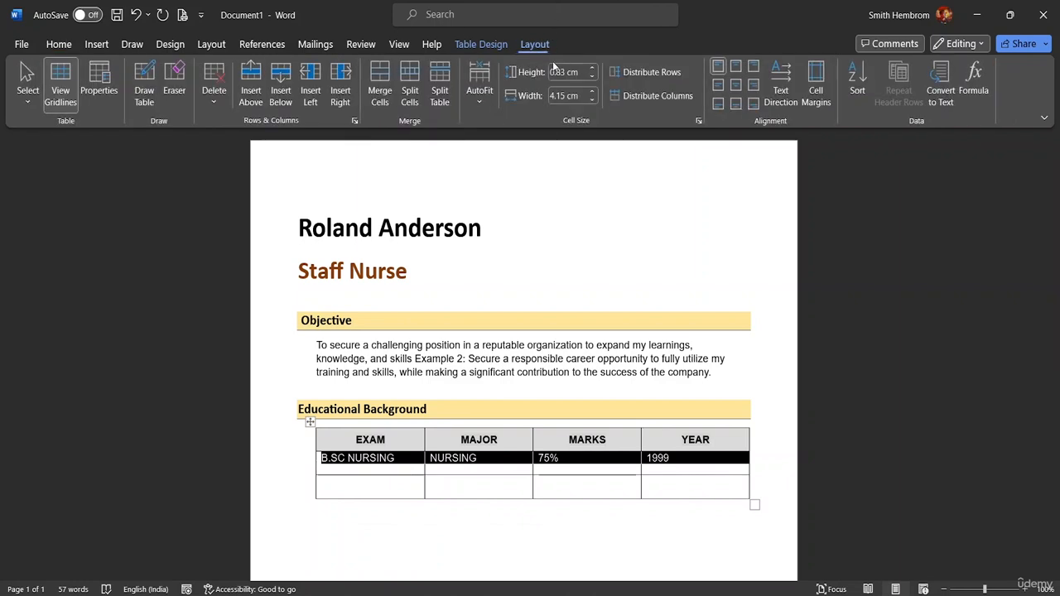
click(739, 86)
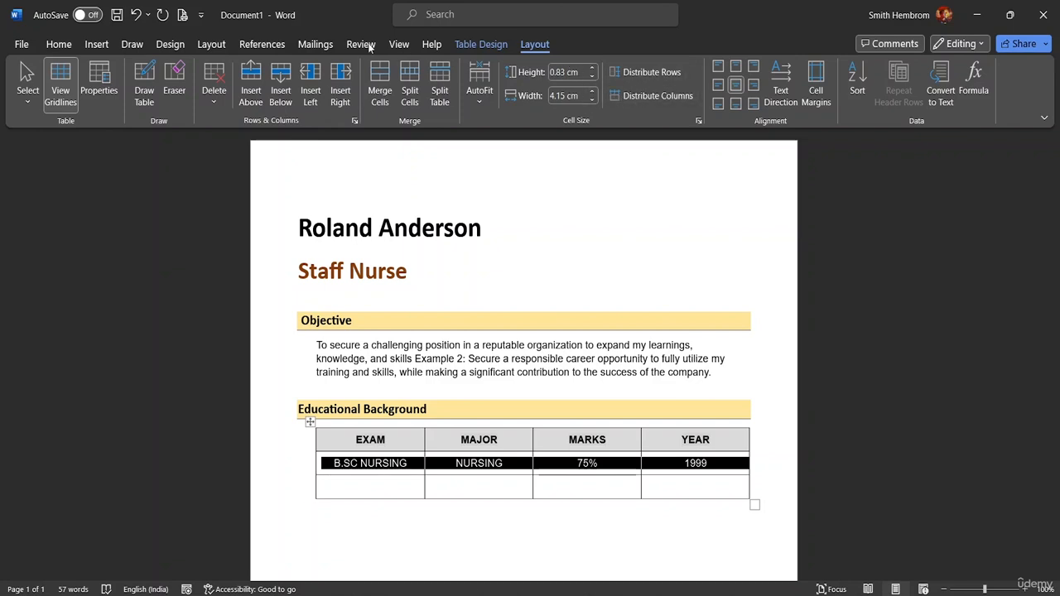
click(59, 43)
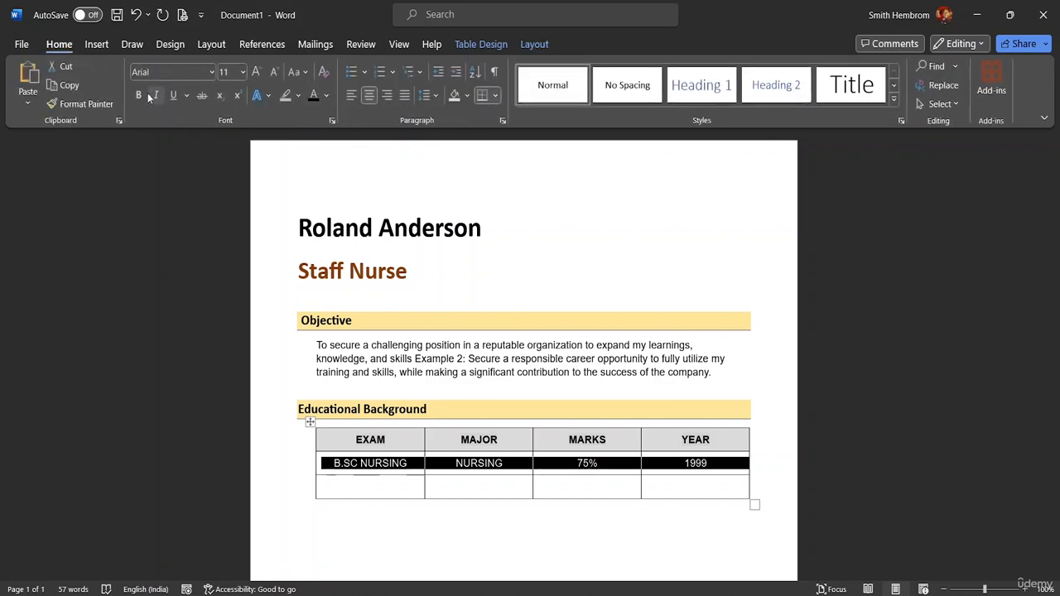
click(139, 94)
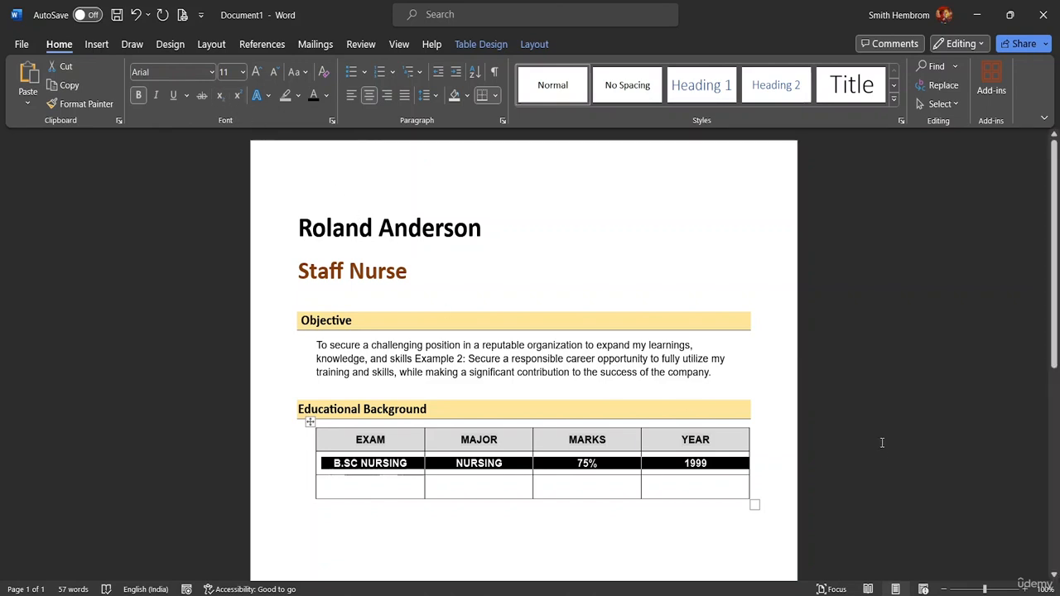
click(776, 461)
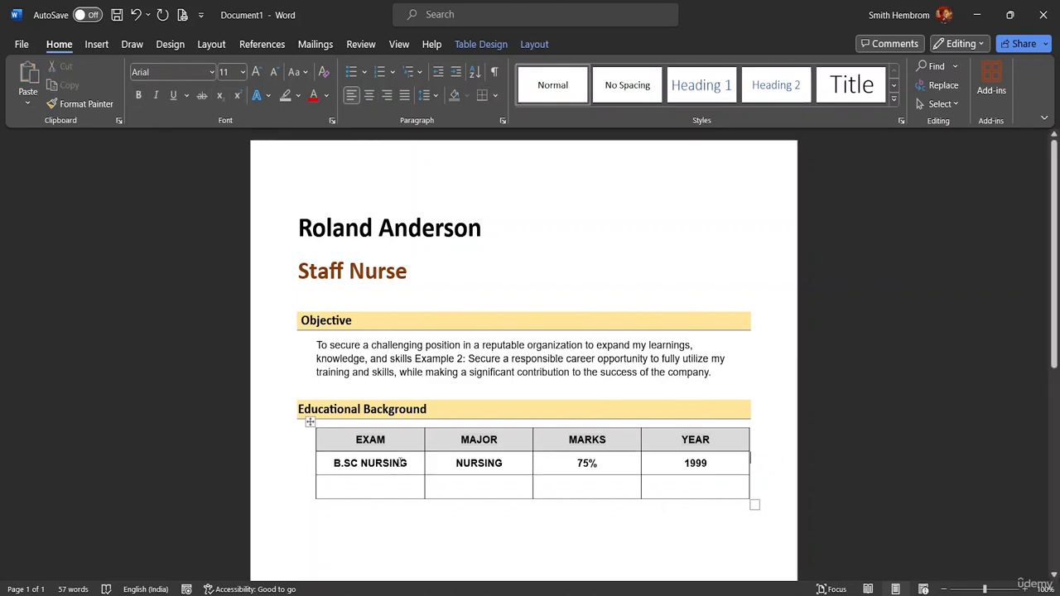
- Copy the shaded "Educational Background" heading to below the table and remove the extra blank line above the copy
scroll(586, 478, down, 3)
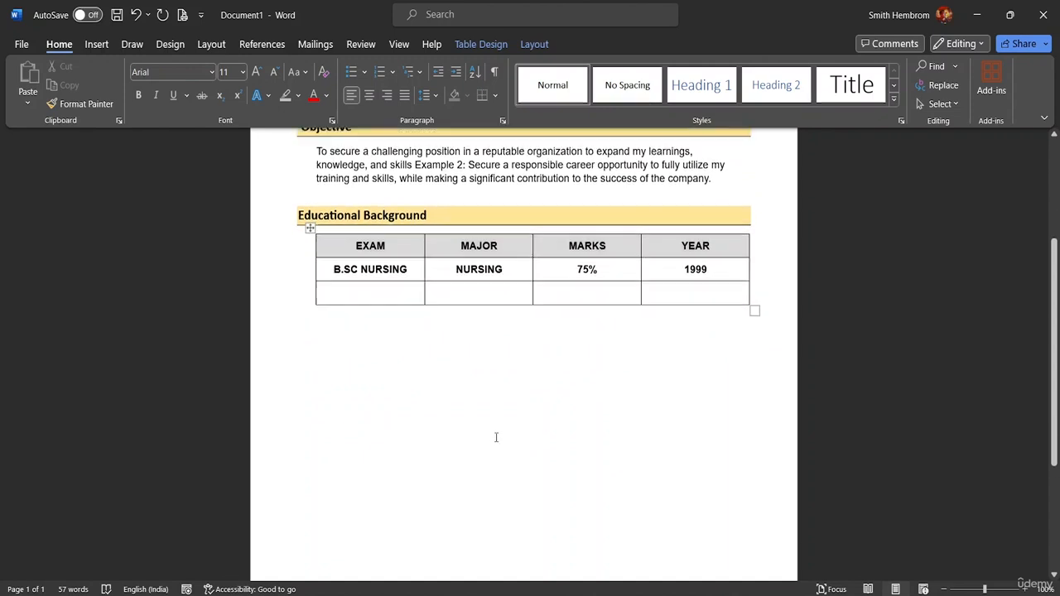
scroll(496, 437, up, 1)
click(443, 270)
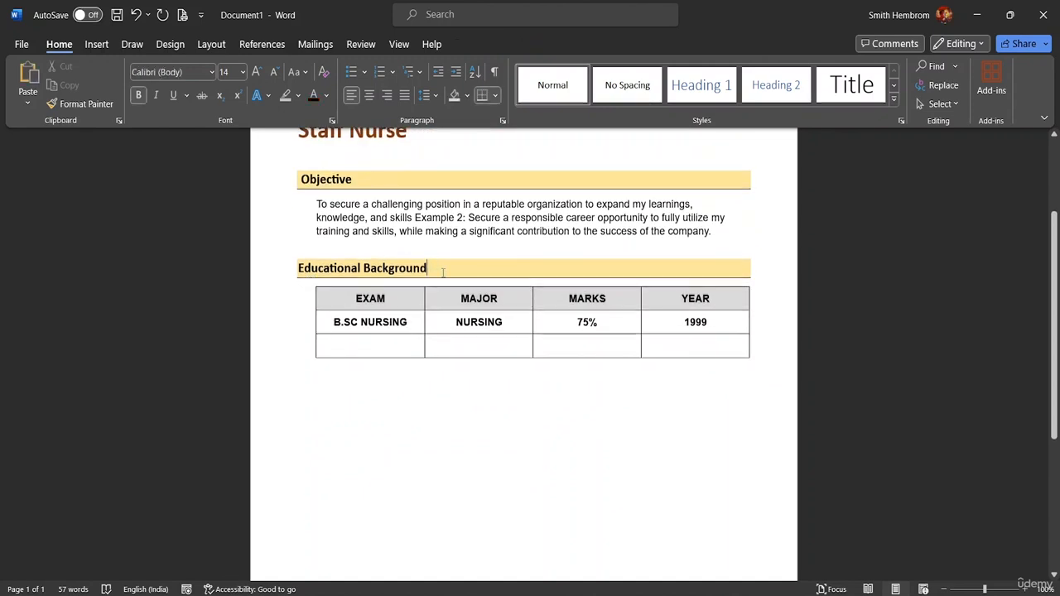
drag(443, 273, 329, 274)
key(ctrl+c)
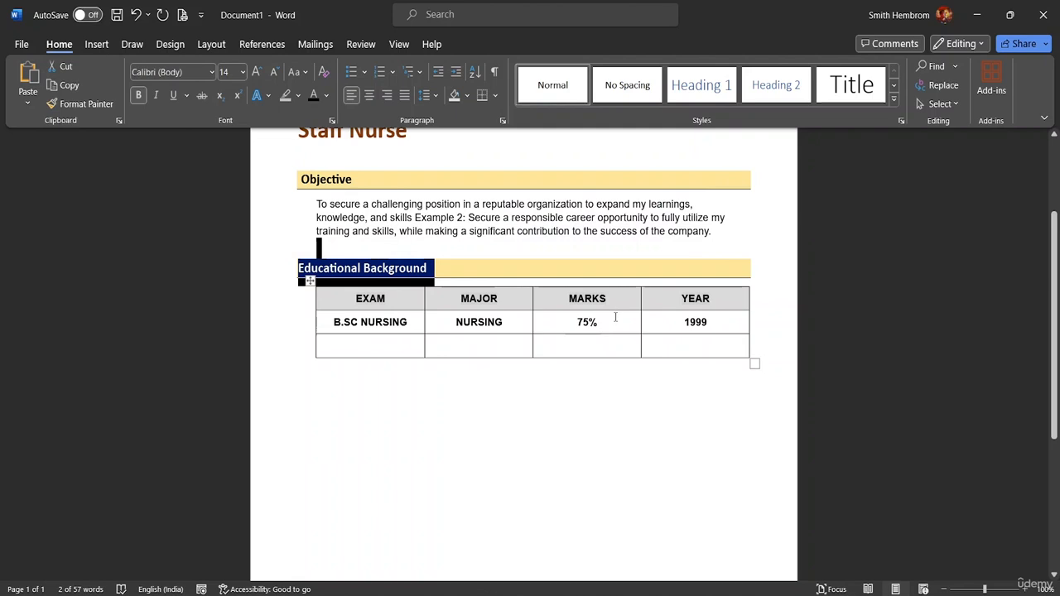
click(311, 394)
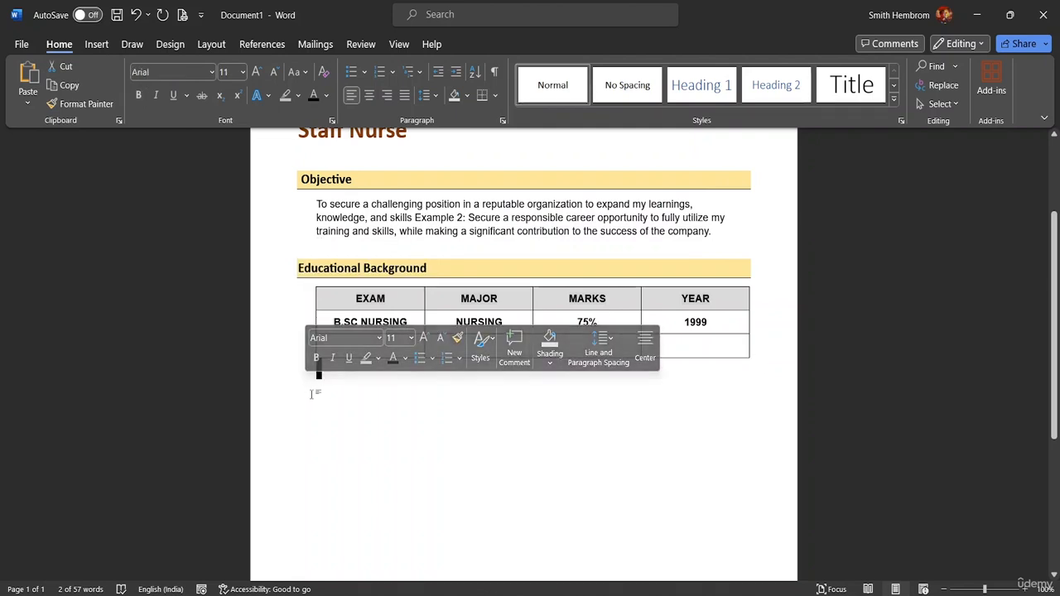
click(311, 394)
click(299, 395)
click(331, 407)
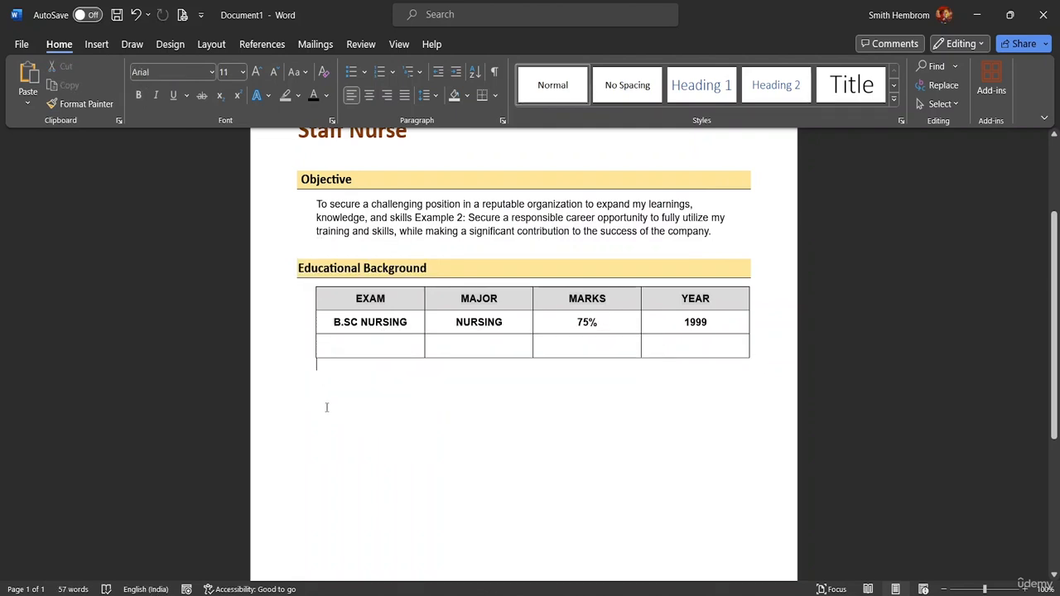
key(Return)
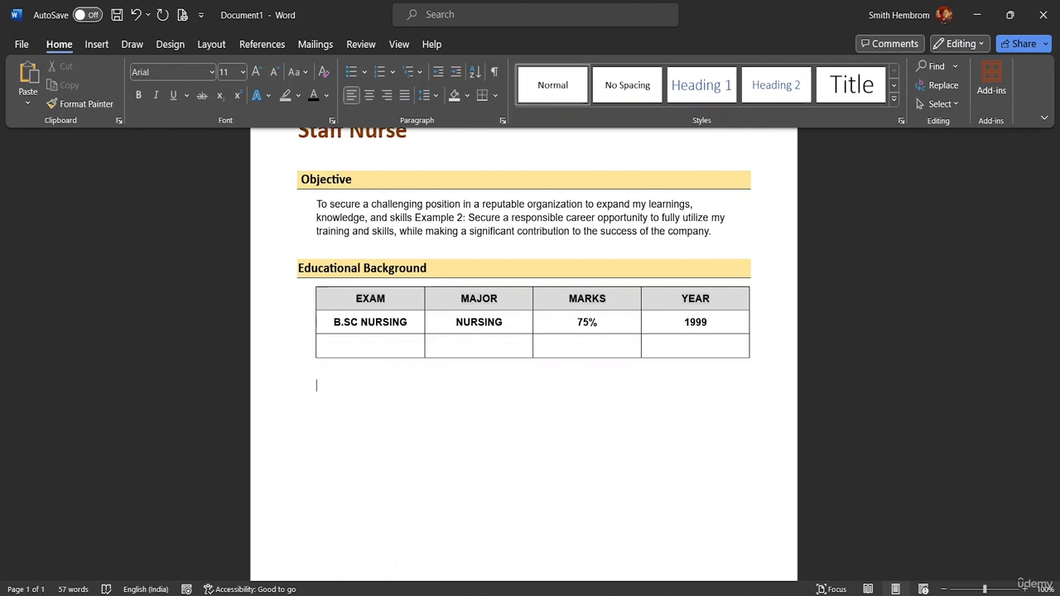
key(ctrl+v)
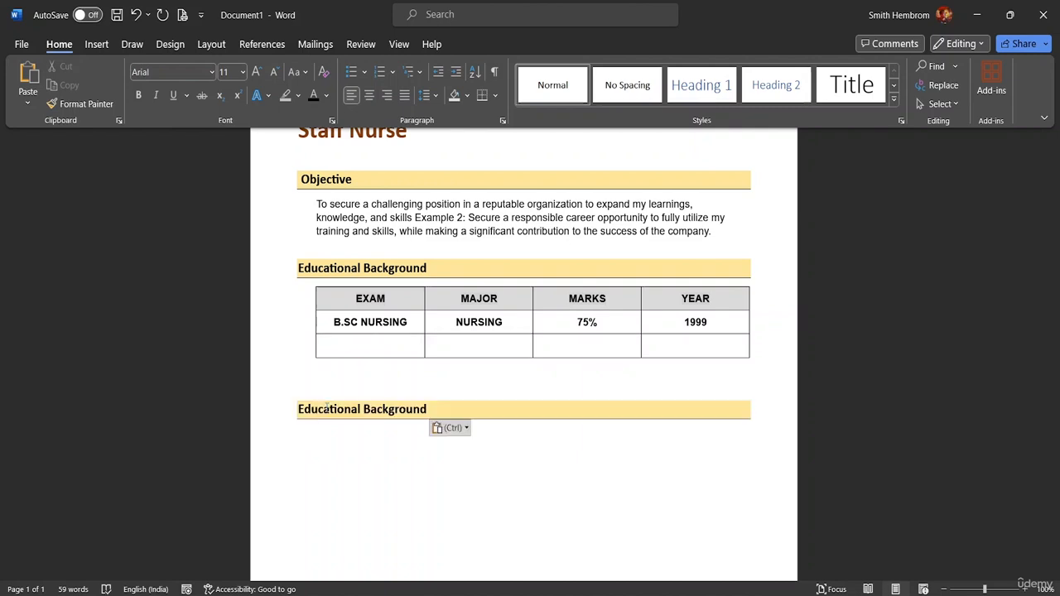
click(315, 390)
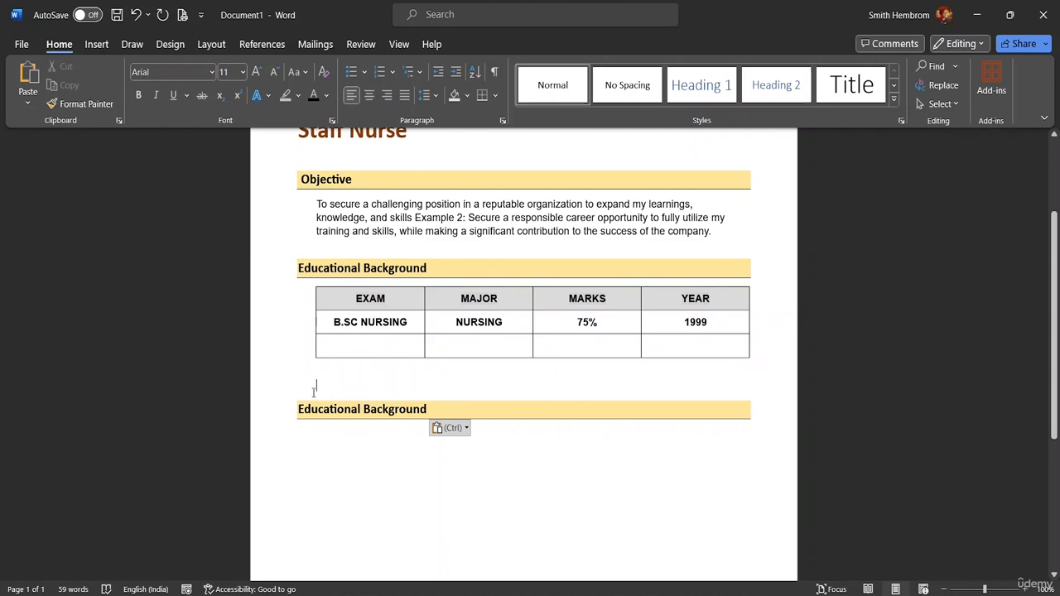
key(BackSpace)
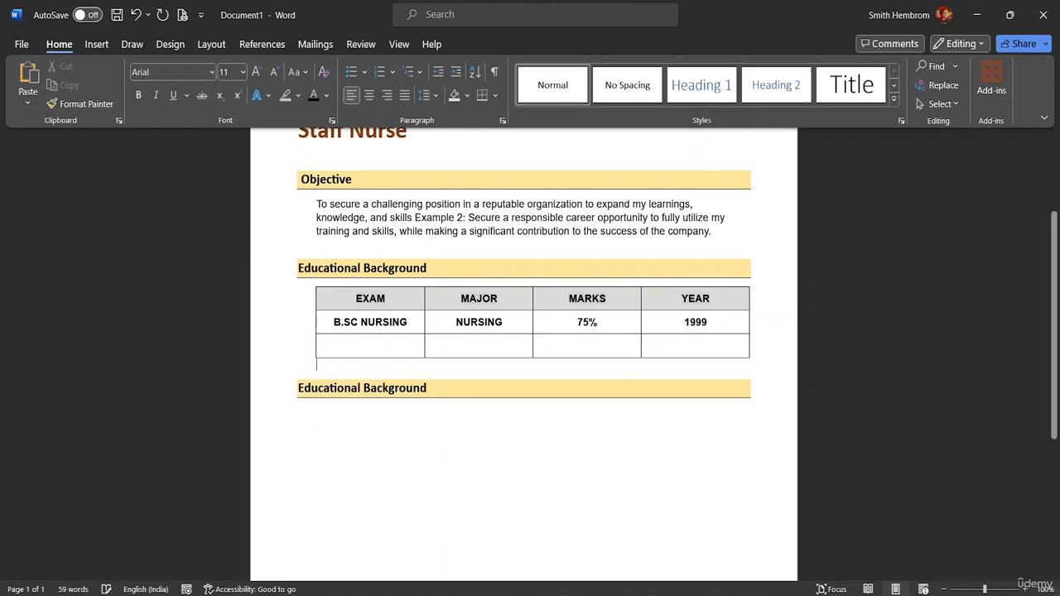
- Replace the text of the copied heading below the table with "Work Experience"
click(428, 389)
key(BackSpace)
key(BackSpace)
key(BackSpace)
key(BackSpace)
key(BackSpace)
key(BackSpace)
key(BackSpace)
key(BackSpace)
key(BackSpace)
key(BackSpace)
key(BackSpace)
key(BackSpace)
key(BackSpace)
key(BackSpace)
key(BackSpace)
key(BackSpace)
key(BackSpace)
key(BackSpace)
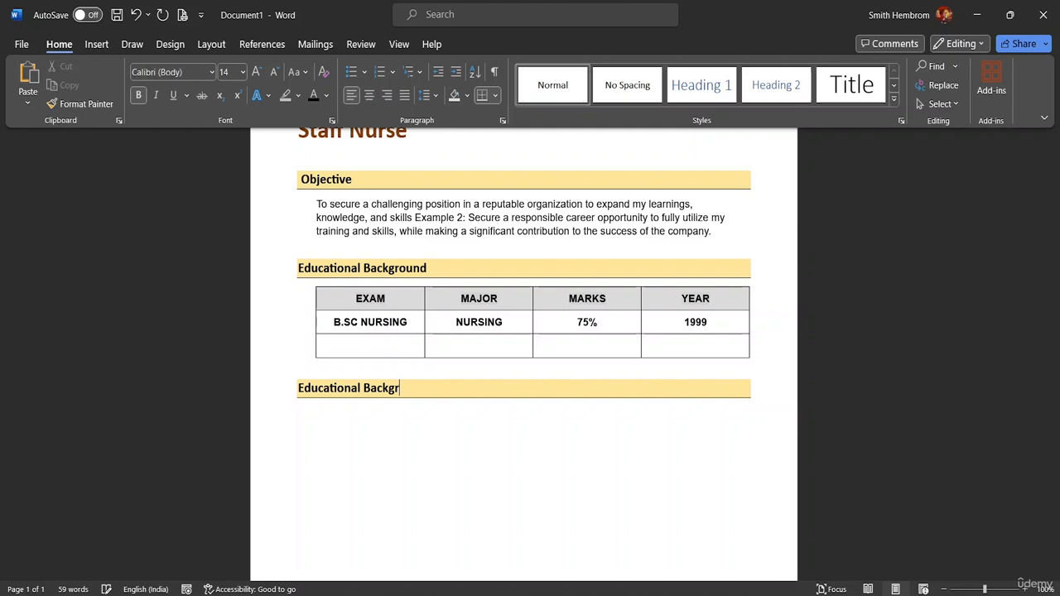
key(BackSpace)
key(BackSpace)
key(BackSpace)
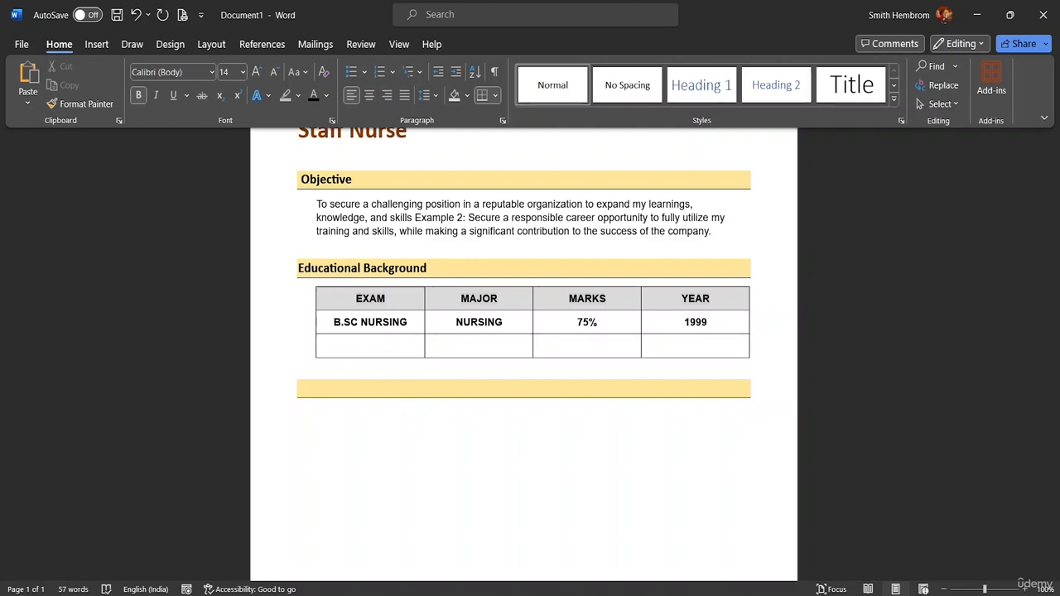
text(w)
key(BackSpace)
text(Work Exp)
key(BackSpace)
key(BackSpace)
text(er)
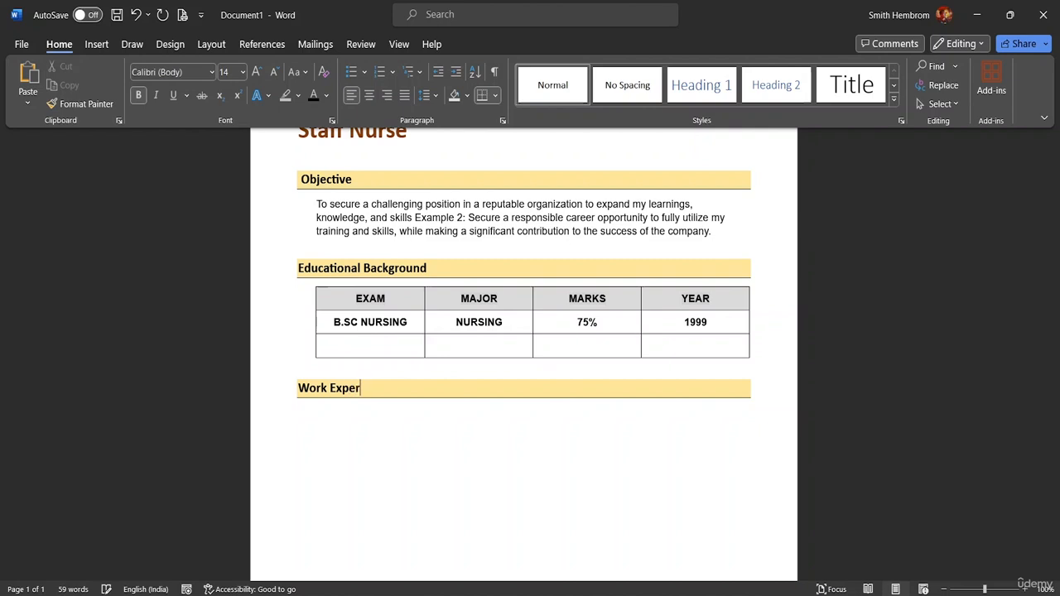
text(ience)
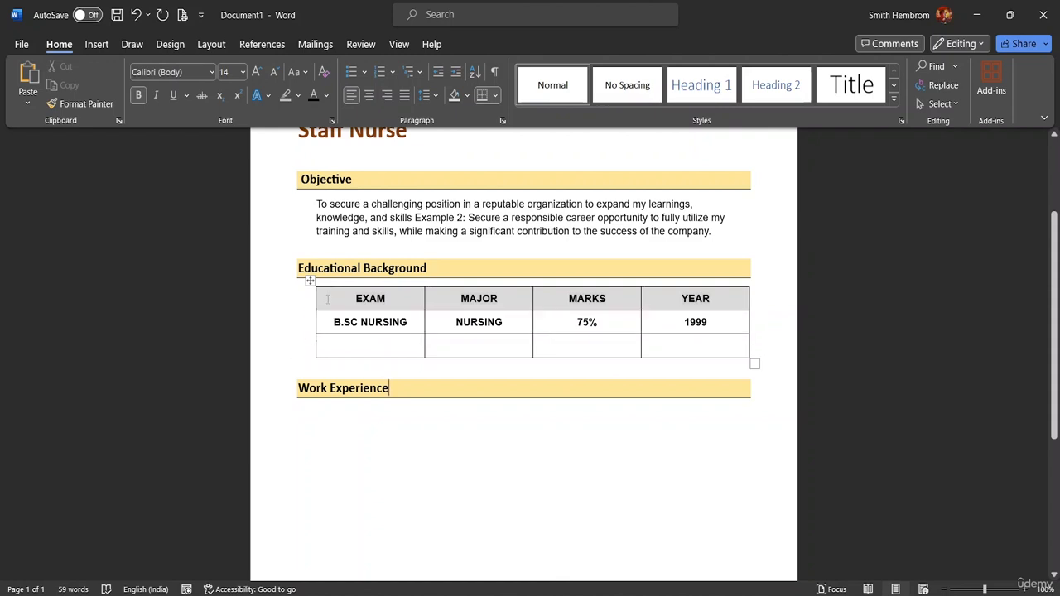
- Resize the Educational Background table slightly taller, keeping its width about the same as the shaded heading
click(397, 354)
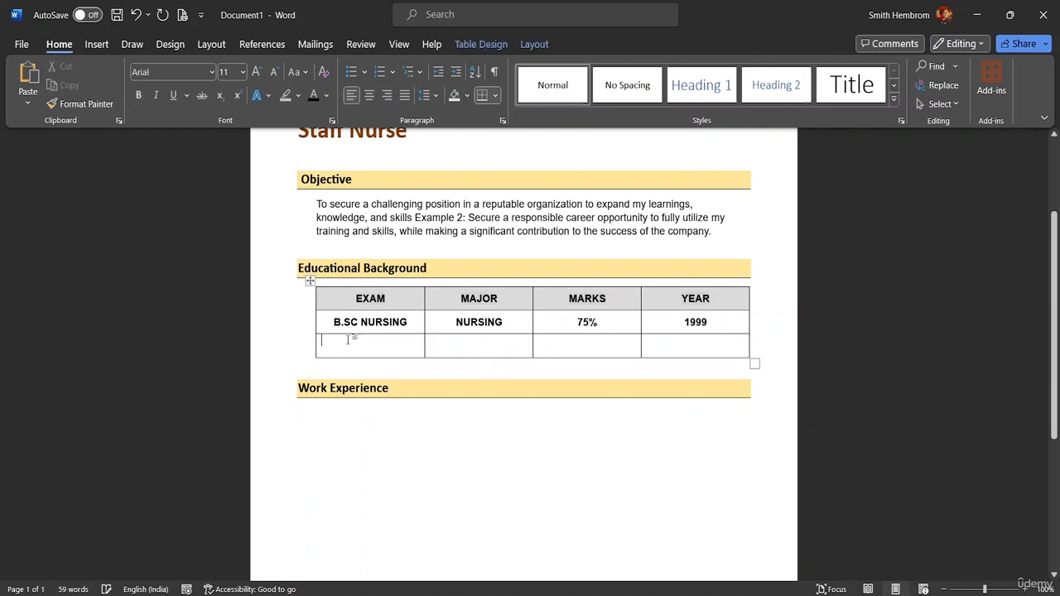
click(307, 283)
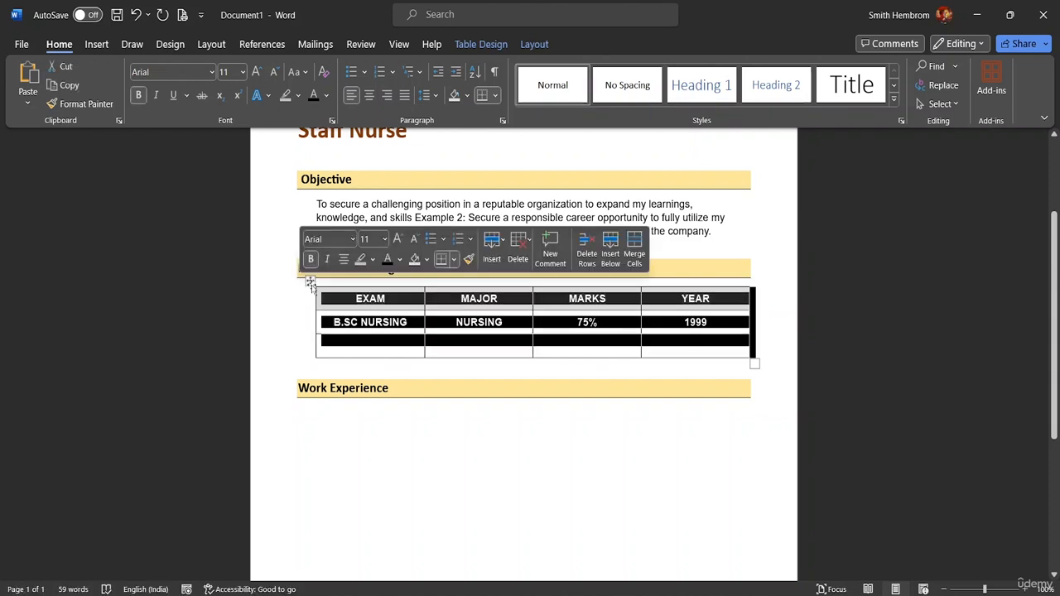
click(308, 283)
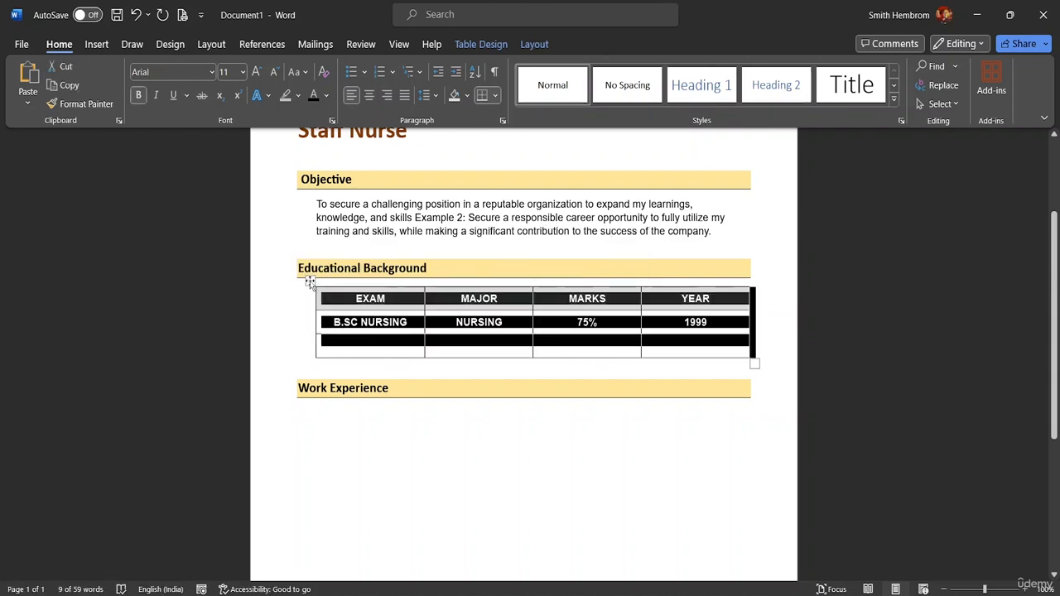
click(308, 282)
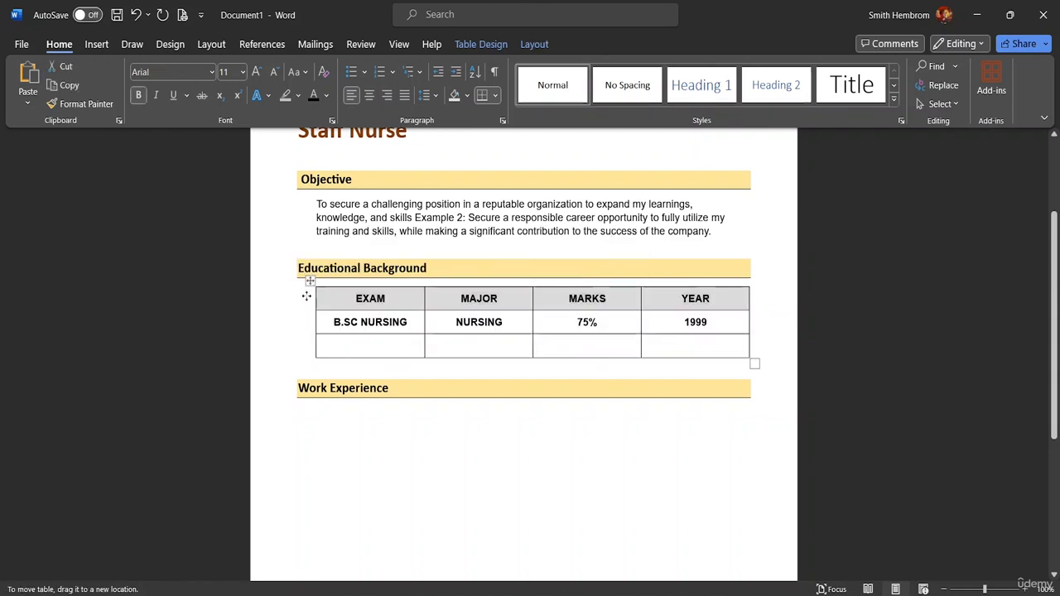
click(777, 368)
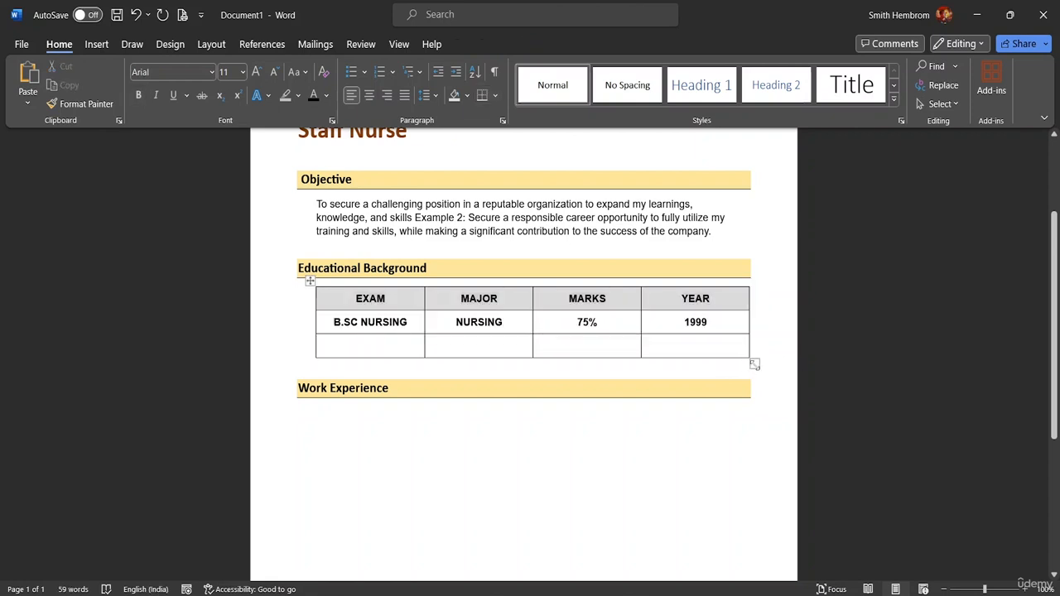
mouse_move(755, 364)
mouse_down()
mouse_move(726, 357)
mouse_move(716, 374)
mouse_move(752, 372)
mouse_up()
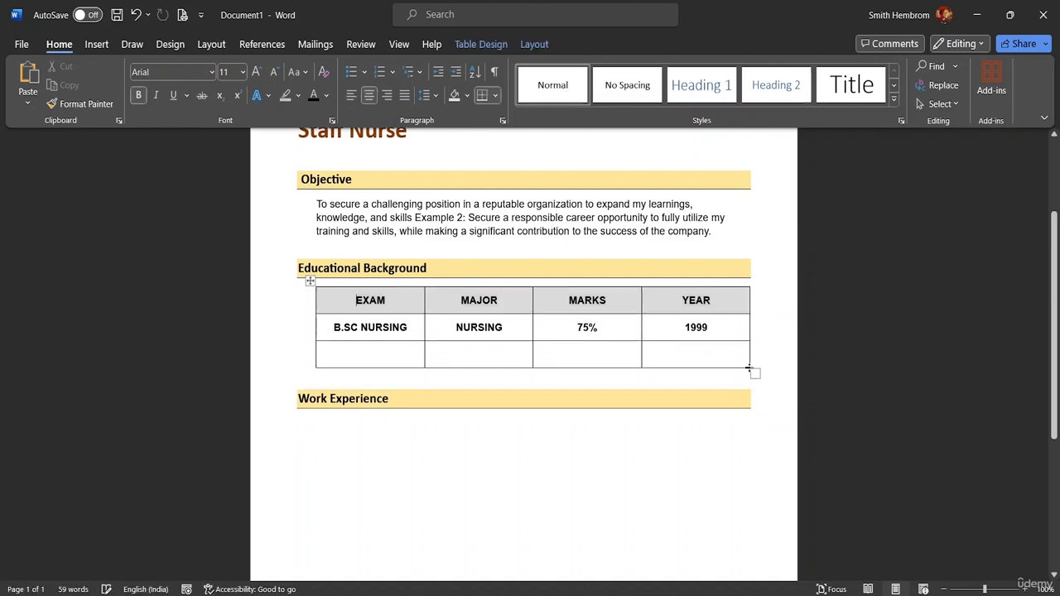
- Insert a table with two columns and two rows below the Work Experience heading
click(323, 435)
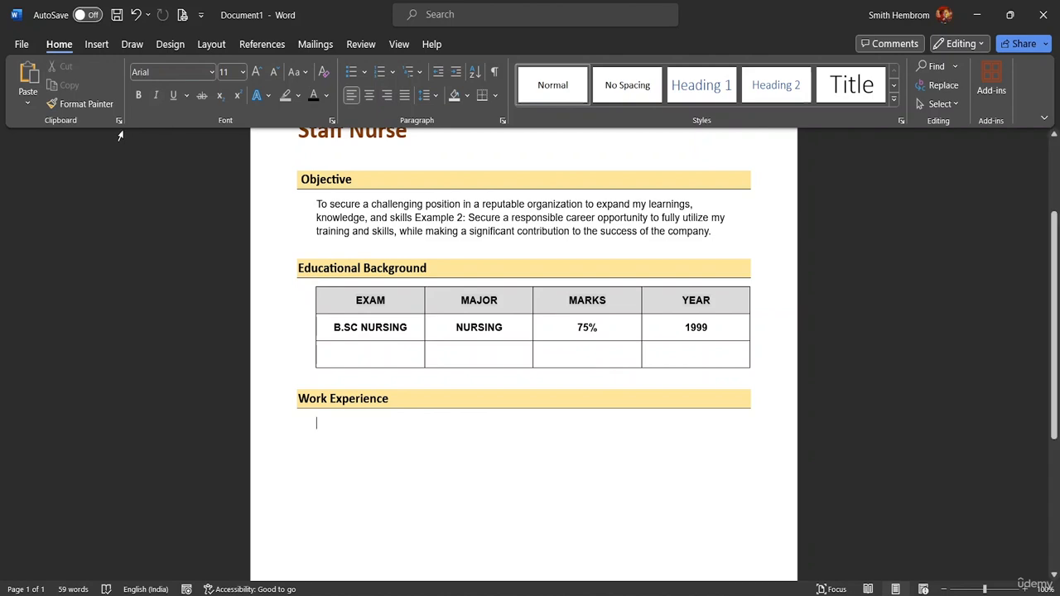
click(96, 45)
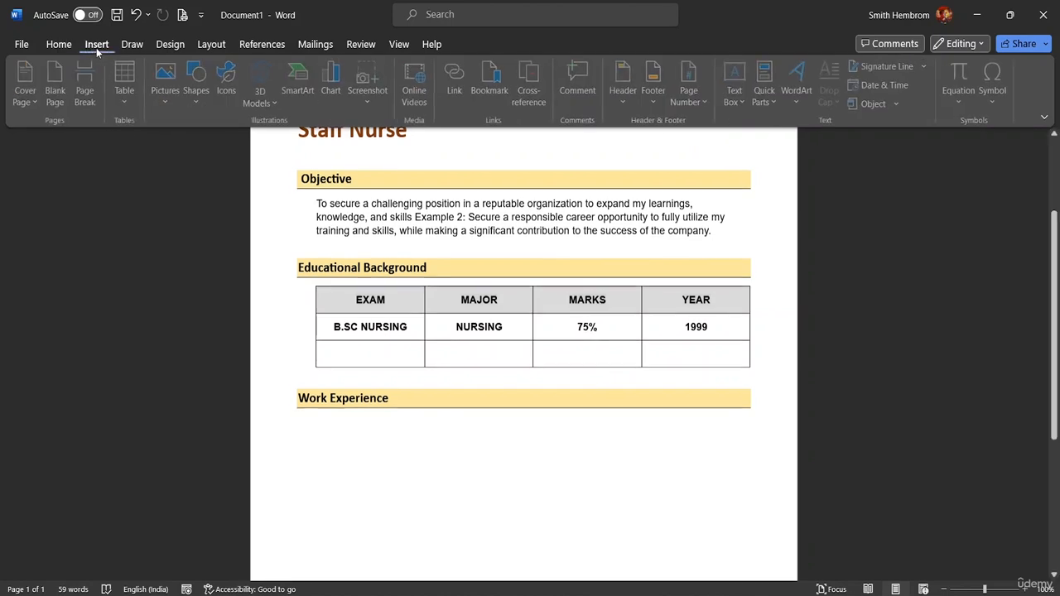
click(134, 95)
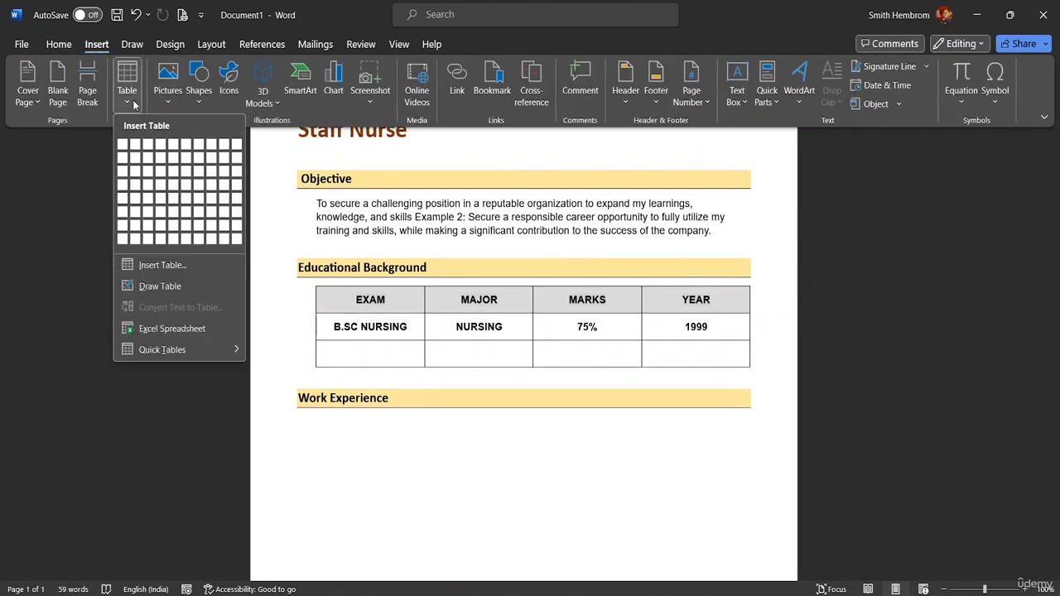
click(130, 163)
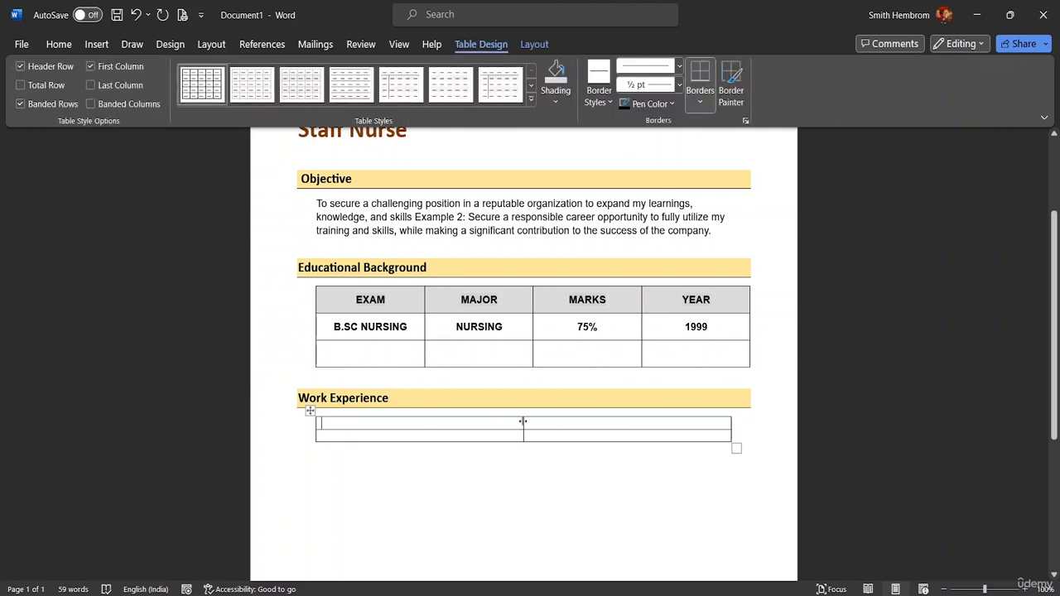
- Narrow the new table's first column, leaving the second about 12.7 cm wide, and heighten both rows, the header to about 1 cm
drag(523, 422, 402, 434)
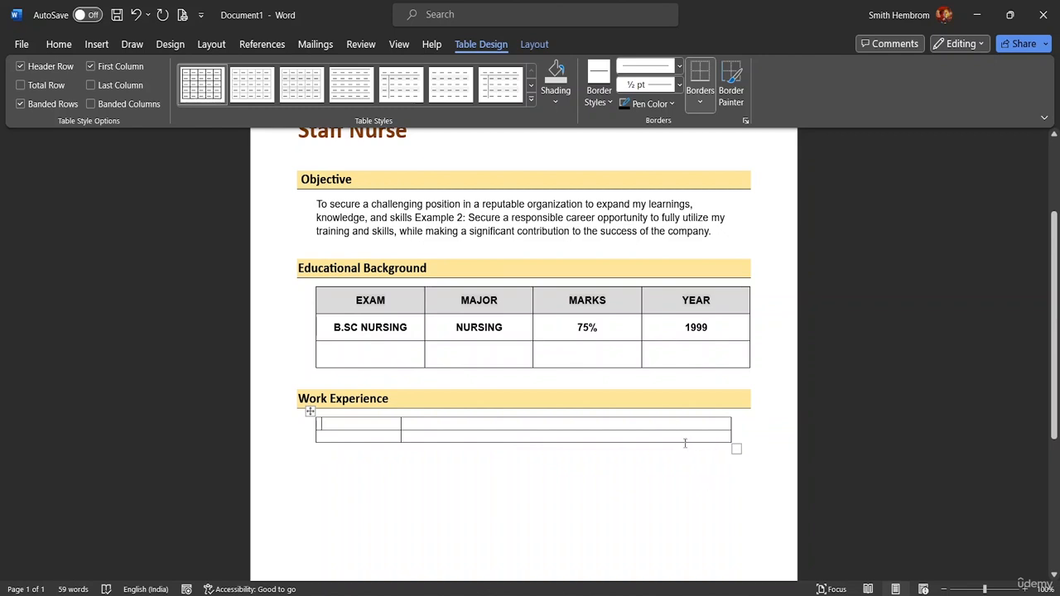
drag(679, 441, 674, 487)
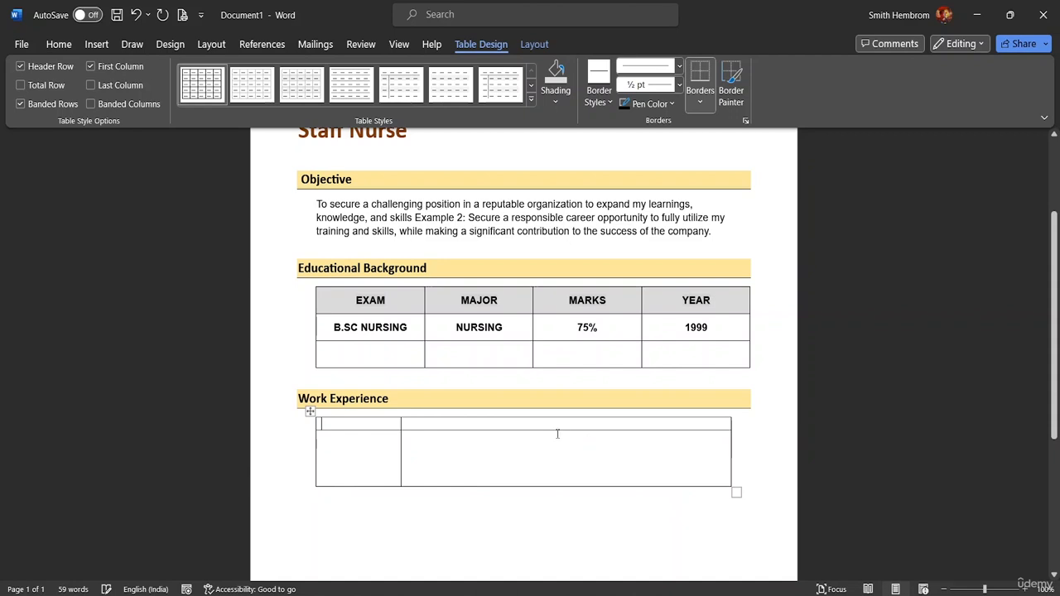
drag(556, 430, 561, 445)
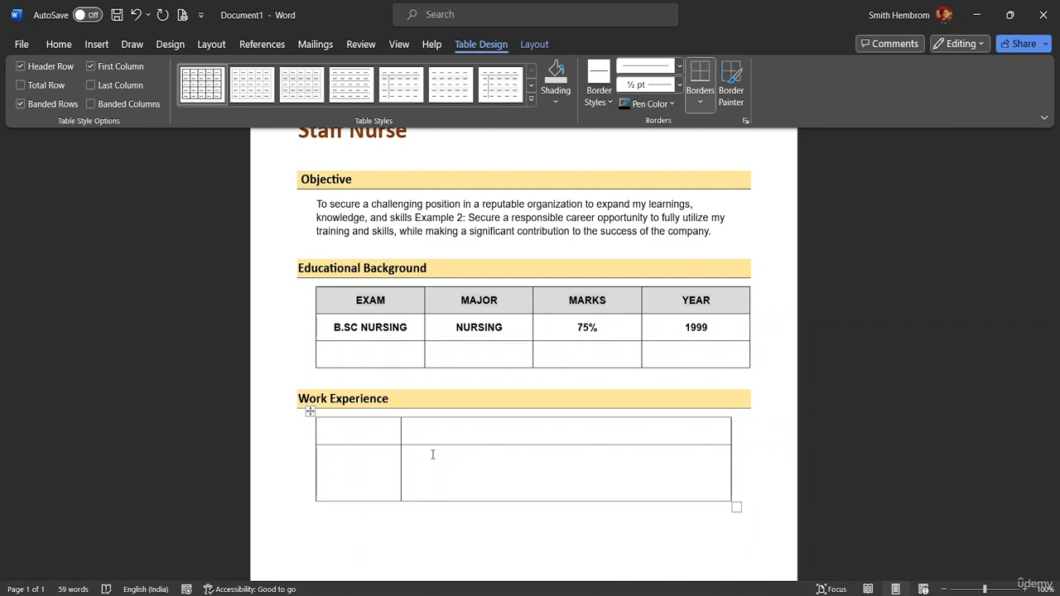
- Fill the Work Experience table's header row with TIME AND DURATION and DESCRIPTION
text(TIME AND DUR)
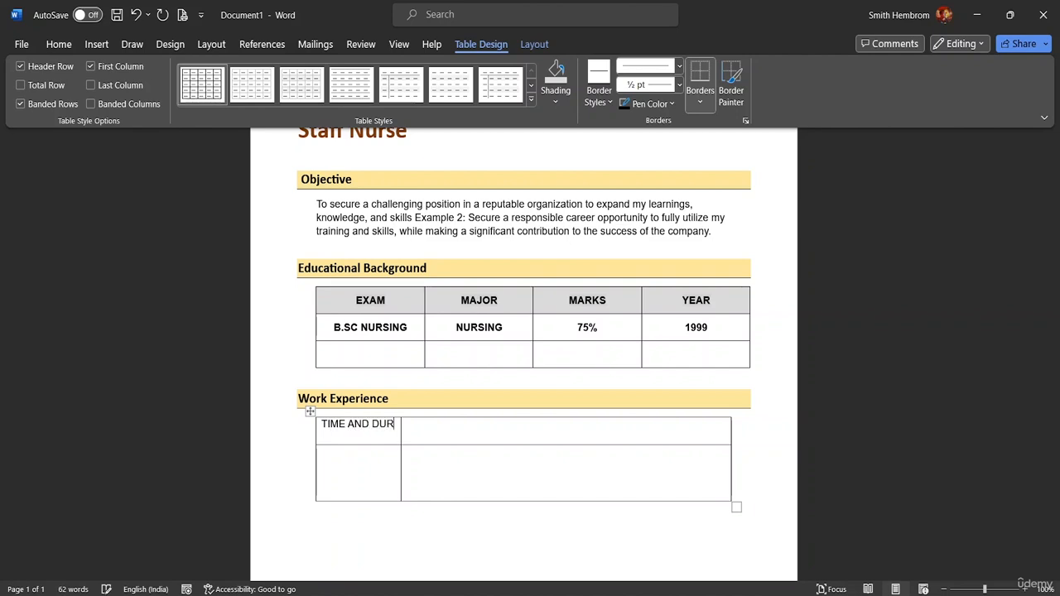
text(ATION)
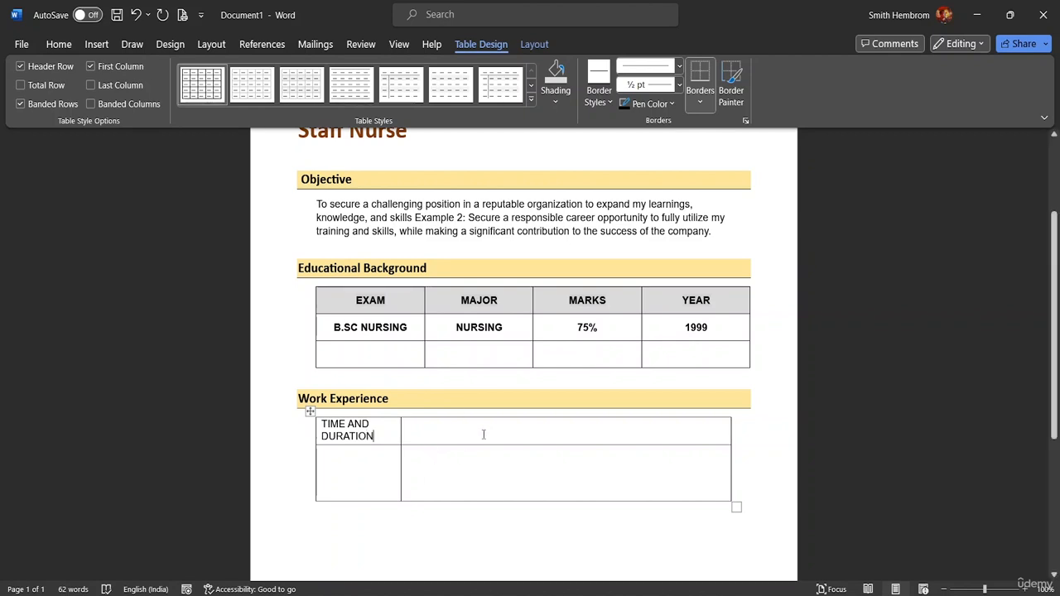
click(486, 432)
text(DESC)
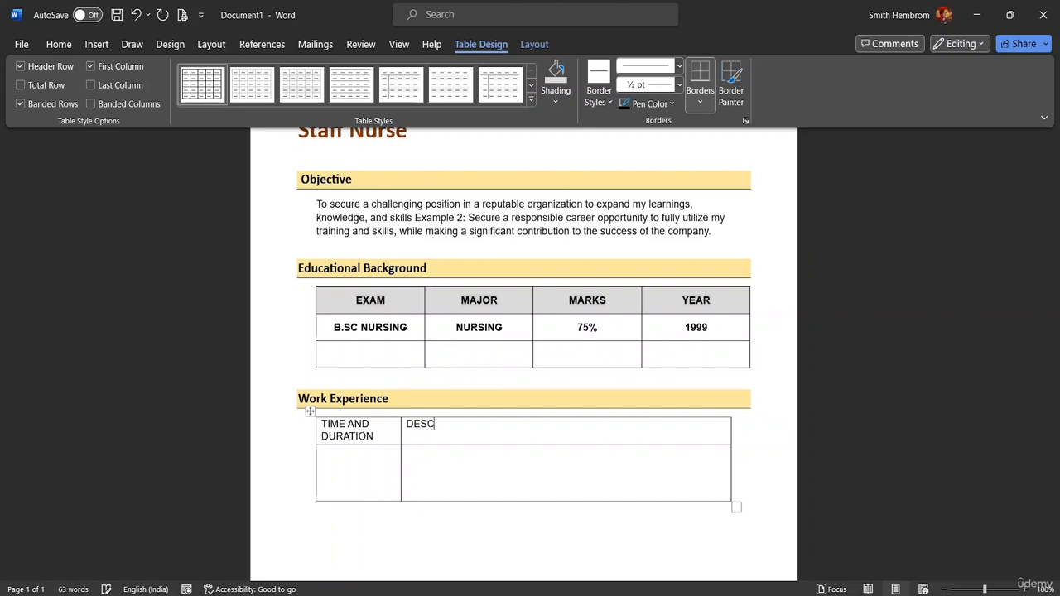
text(RIPTION)
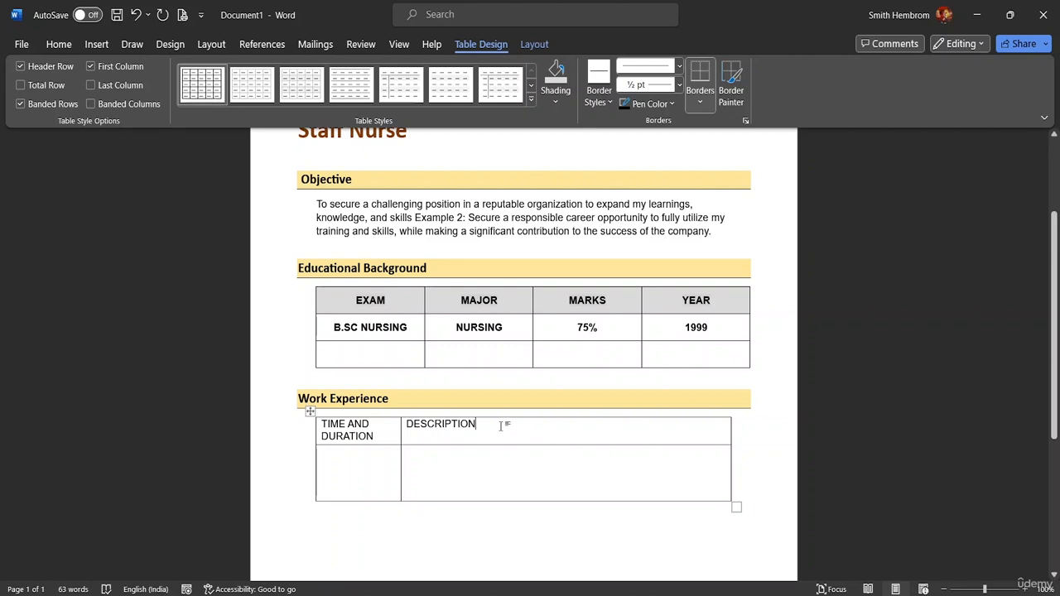
- Centre DESCRIPTION horizontally and vertically in its cell, and make both header texts of the Work Experience table bold
click(523, 44)
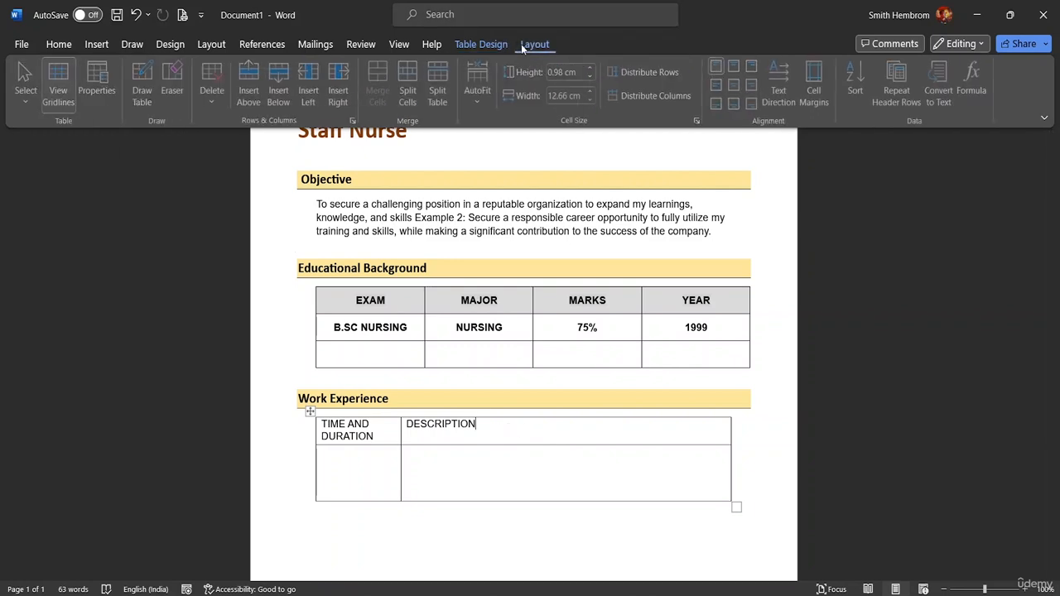
click(736, 85)
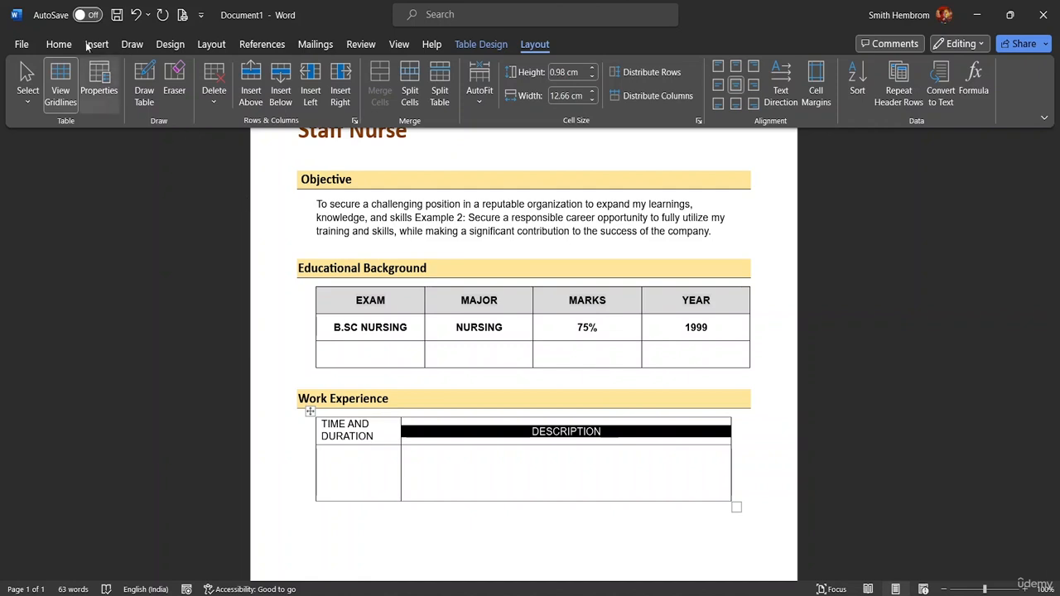
click(59, 44)
click(138, 95)
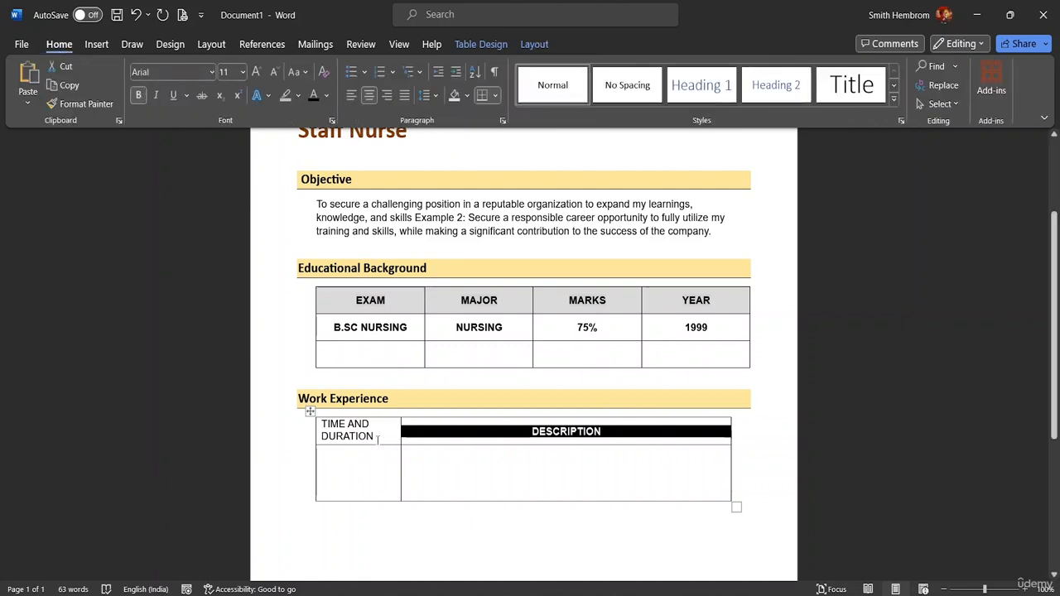
drag(378, 440, 321, 424)
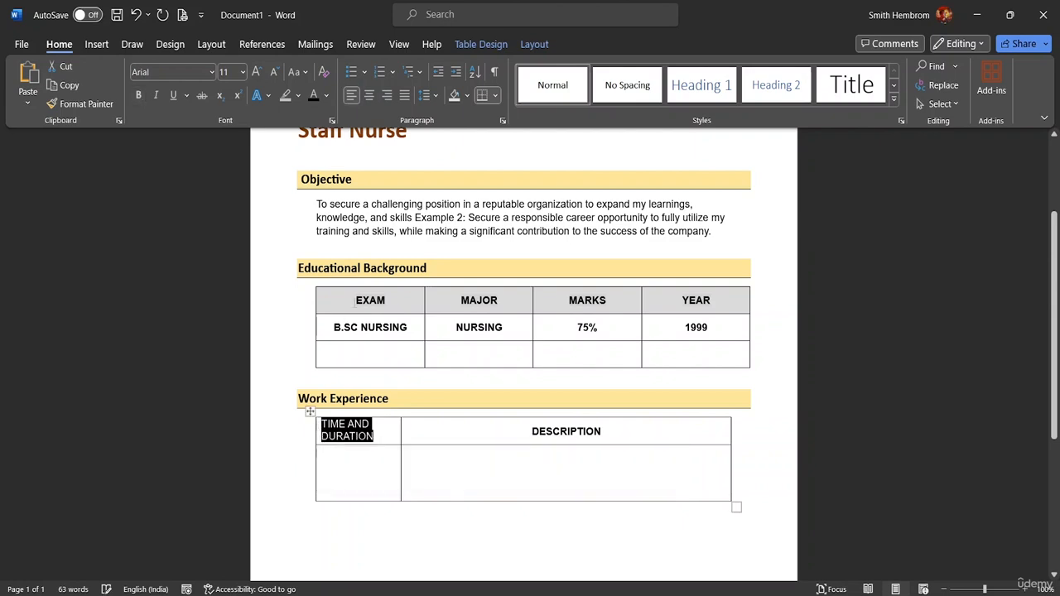
click(138, 94)
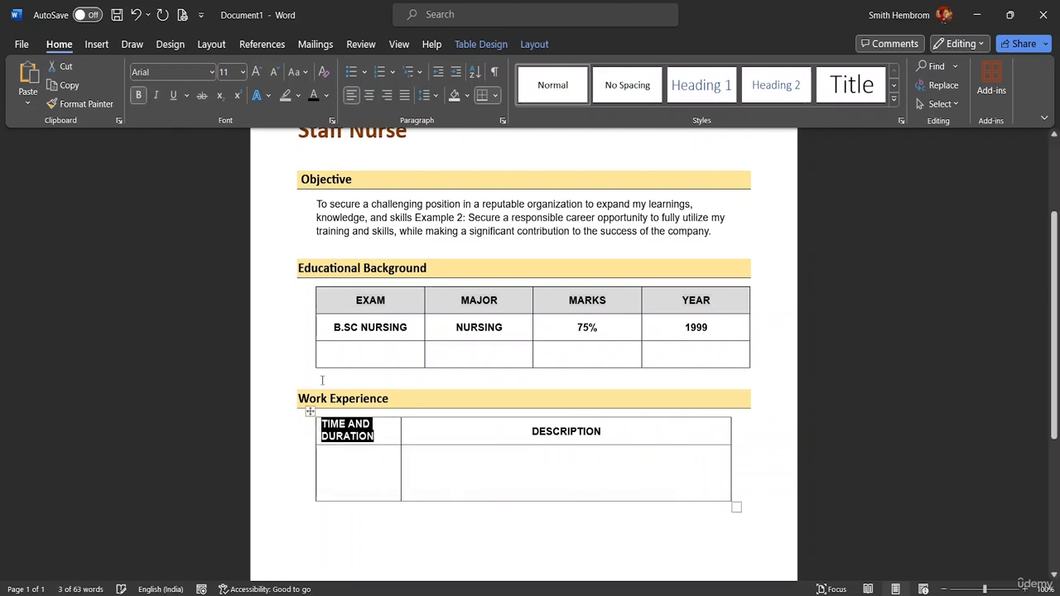
- Fill the cell below TIME AND DURATION with "January 1997-January 1999" and, on a new line, "( 2 Years )"
click(335, 465)
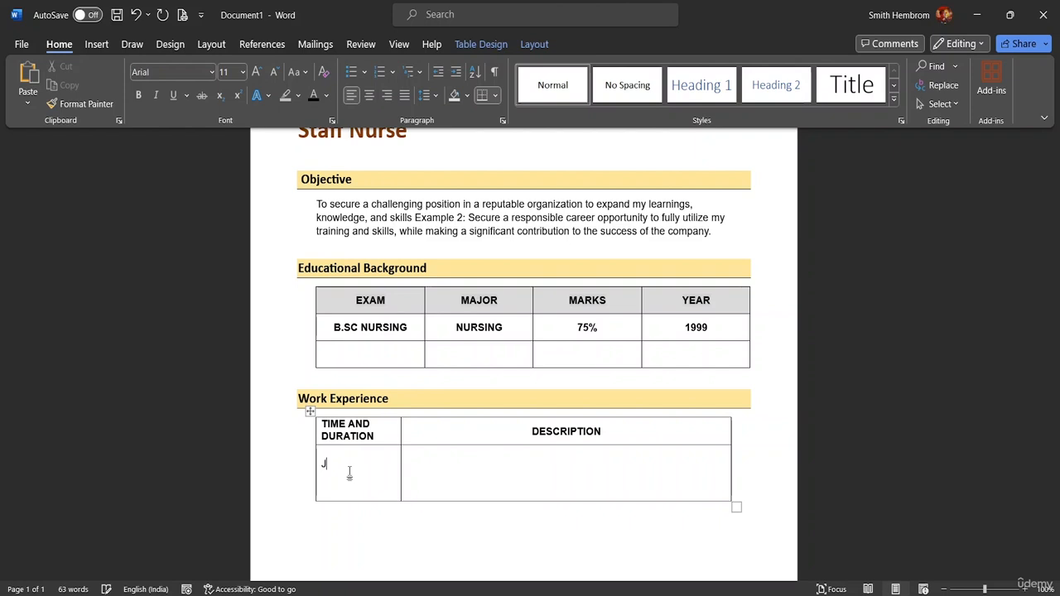
text(anuary)
text(1997-January 1999)
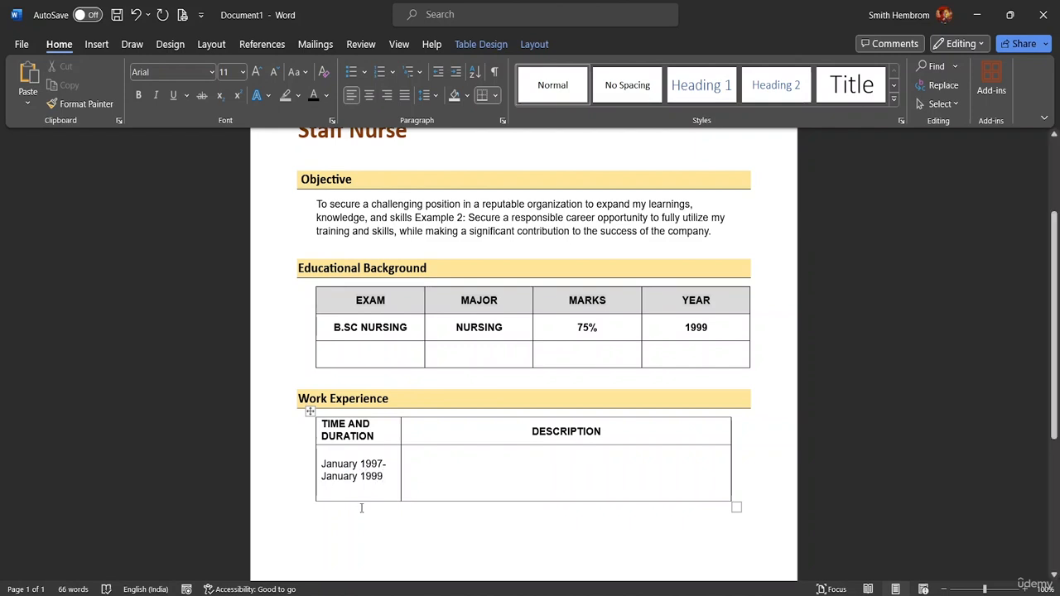
key(Return)
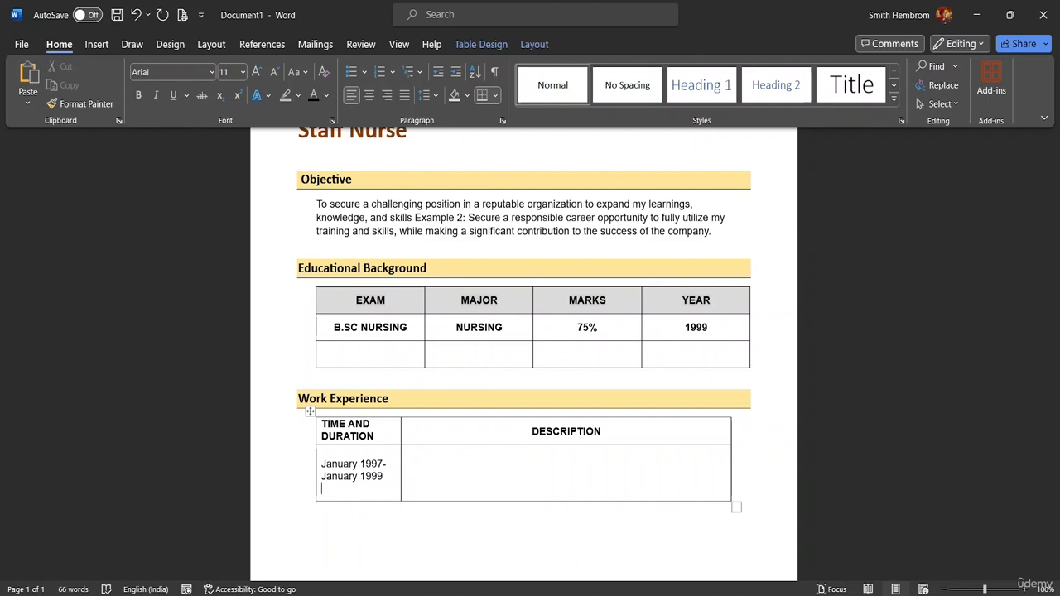
click(353, 511)
key(BackSpace)
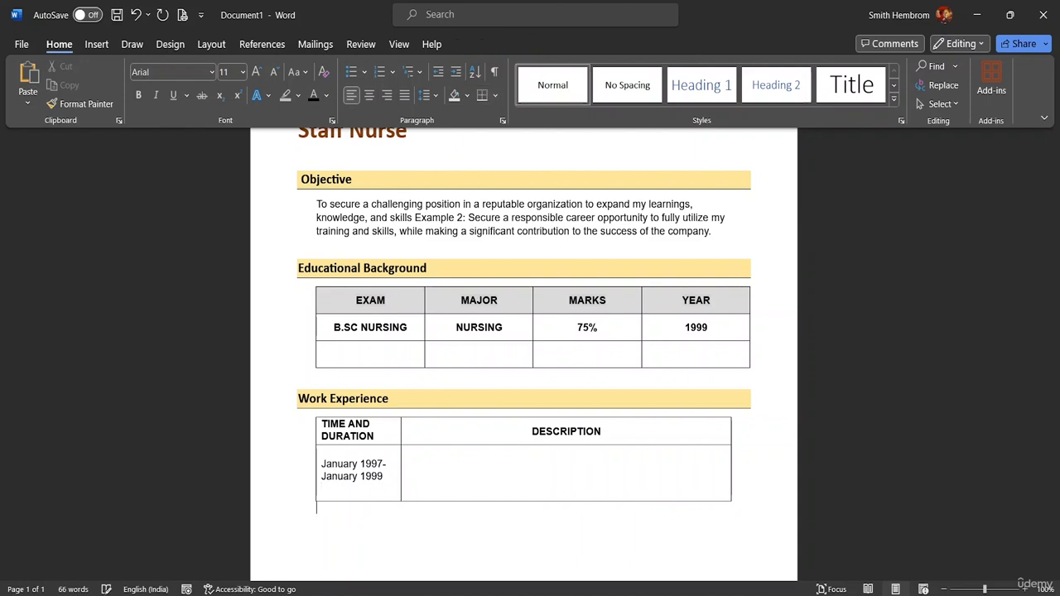
click(335, 492)
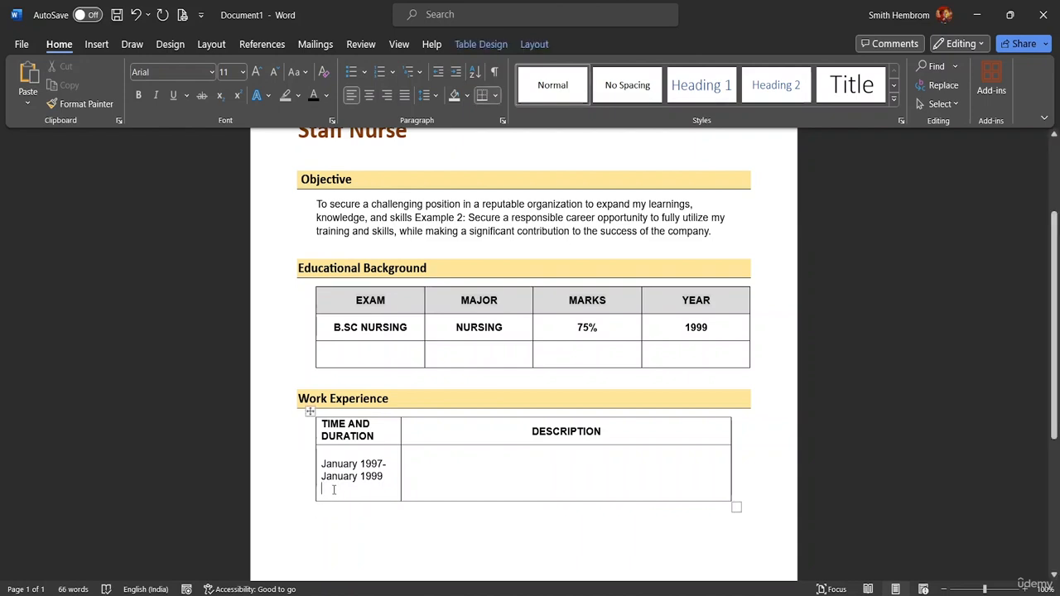
text(()
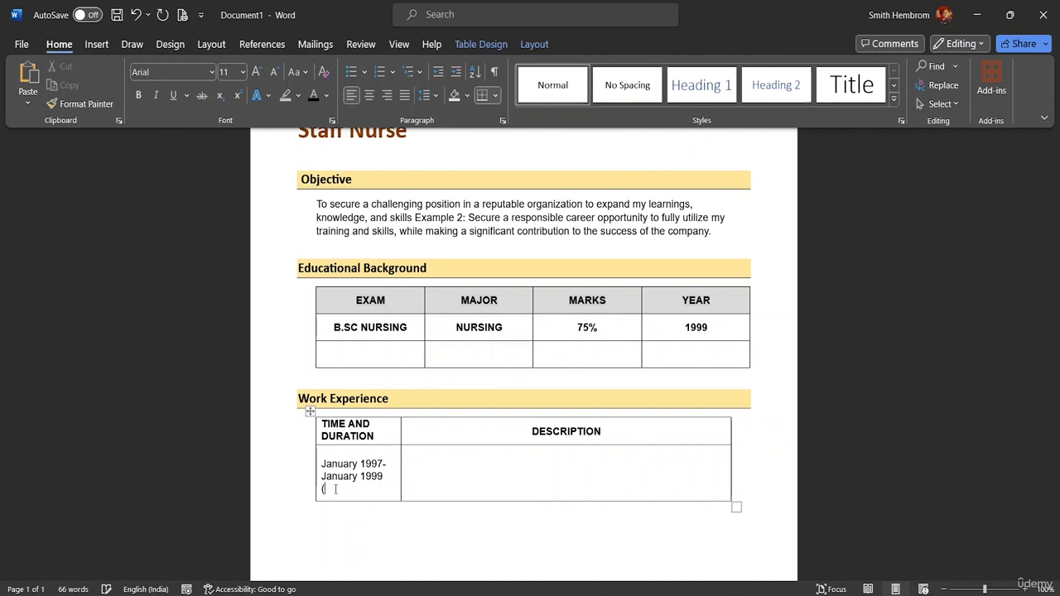
text( 2 Years ))
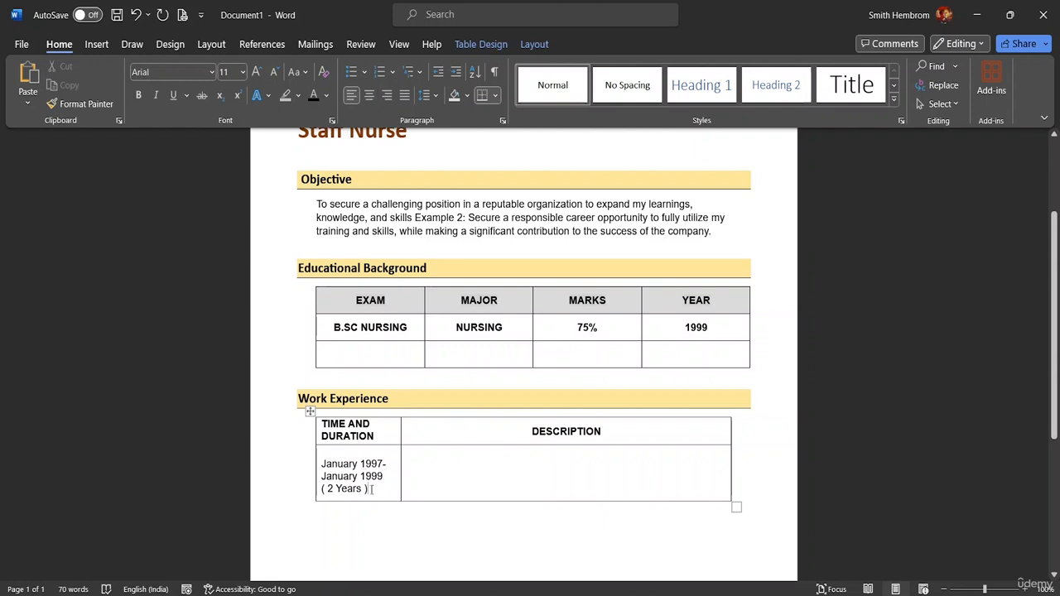
- Centre the January 1997-January 1999 date and duration text horizontally in its cell
drag(371, 490, 320, 464)
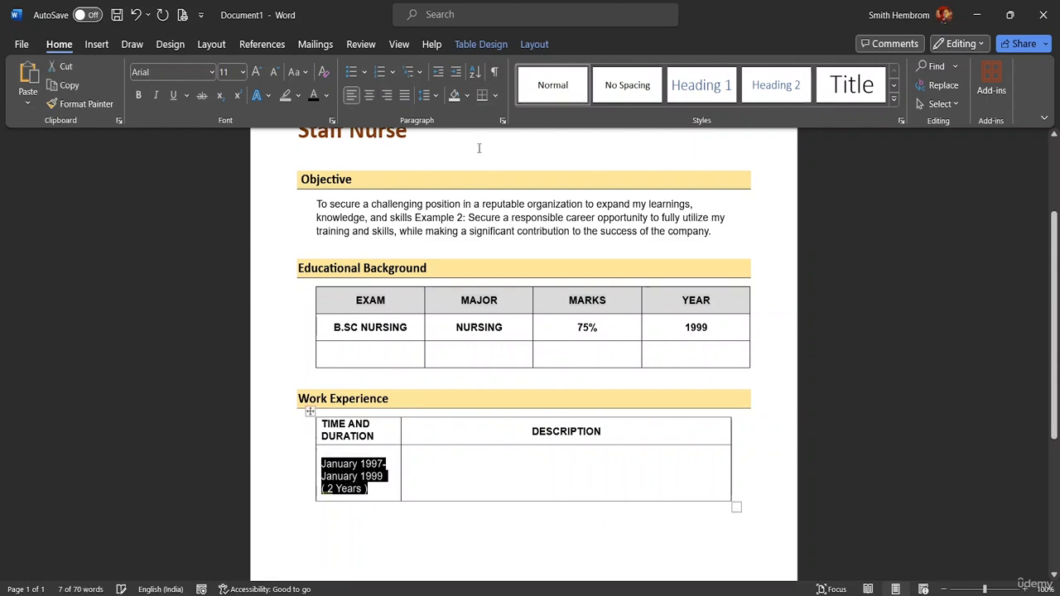
click(369, 97)
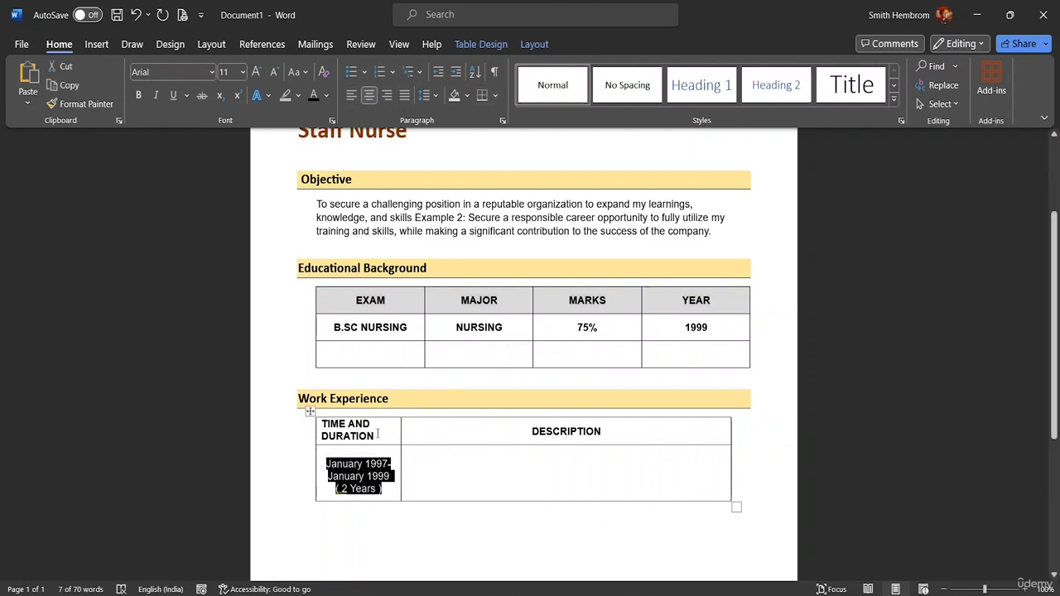
click(386, 491)
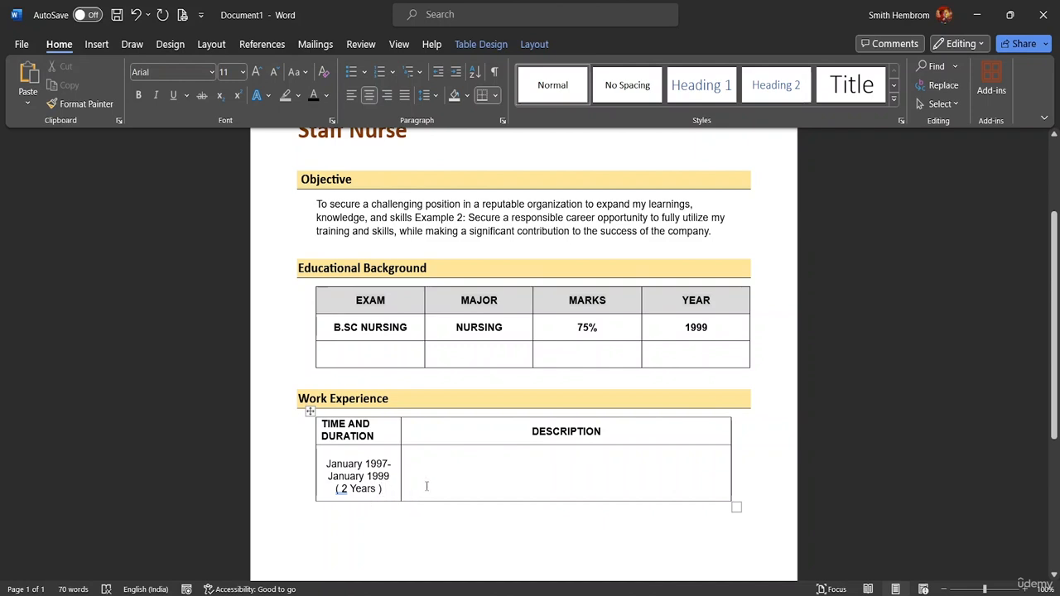
- Enter "NICU , Emergency Department, ICU" as a dash-bulleted line in the cell below DESCRIPTION
click(436, 463)
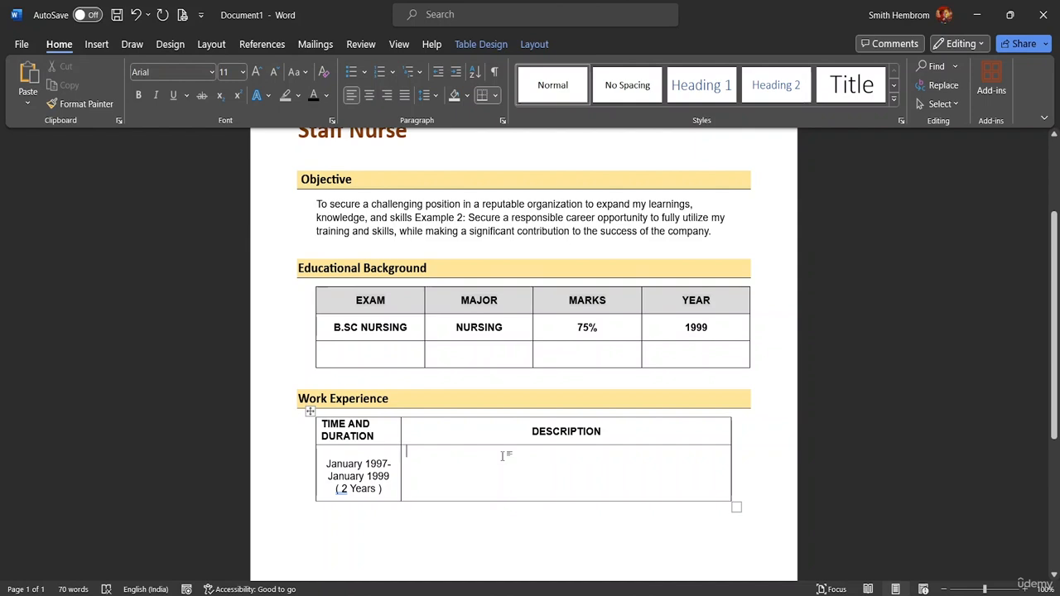
text(- )
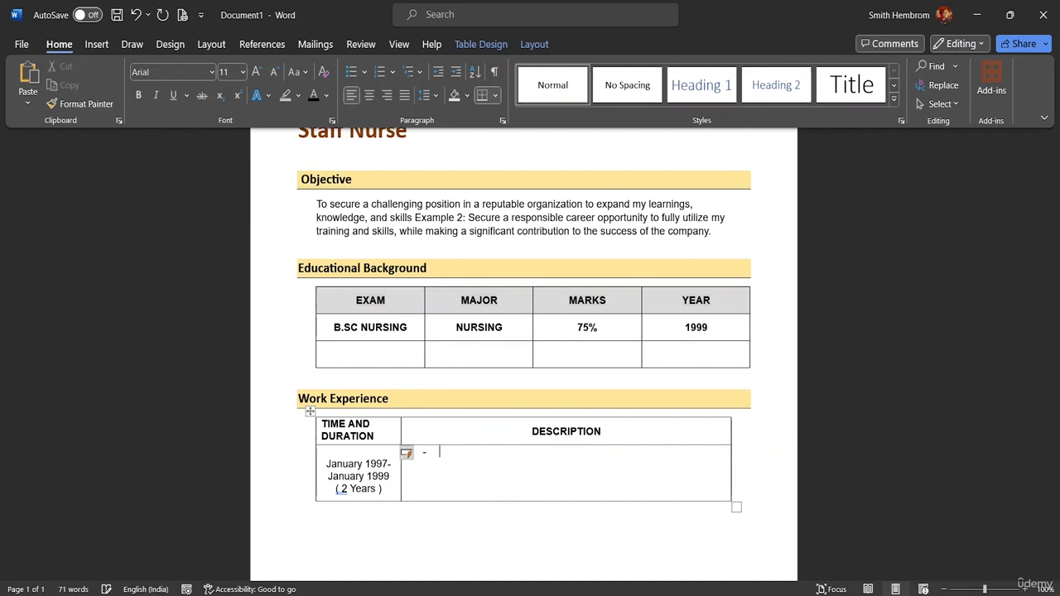
text(Ni)
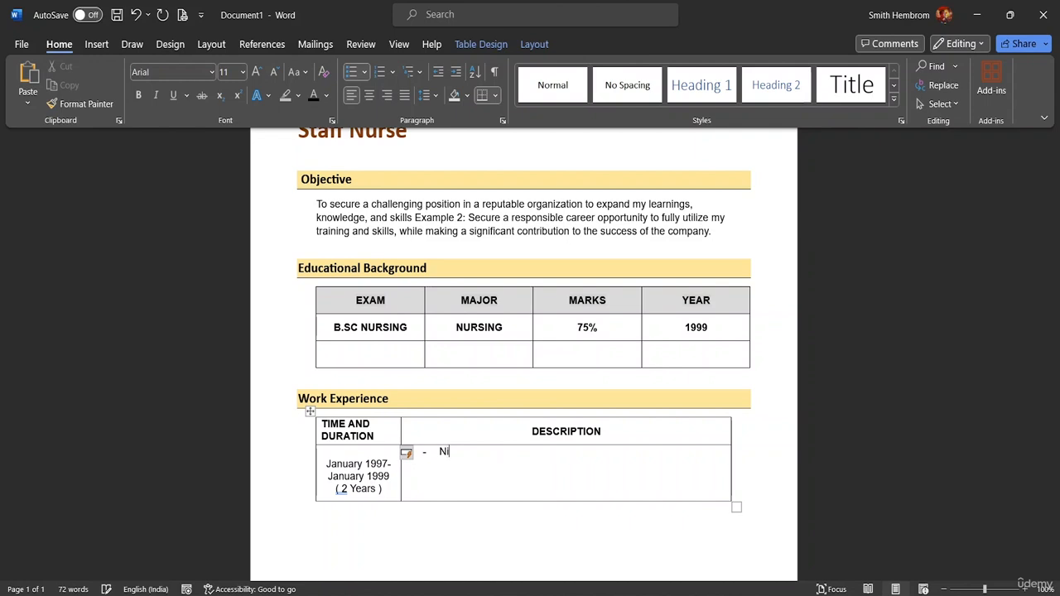
text(CU ,e)
key(BackSpace)
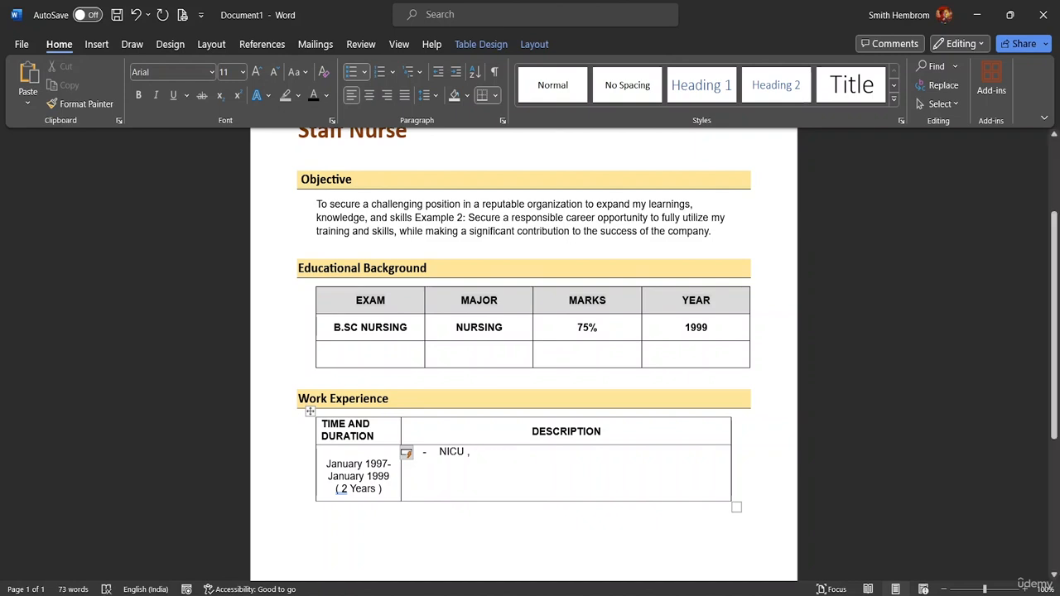
text(e)
key(BackSpace)
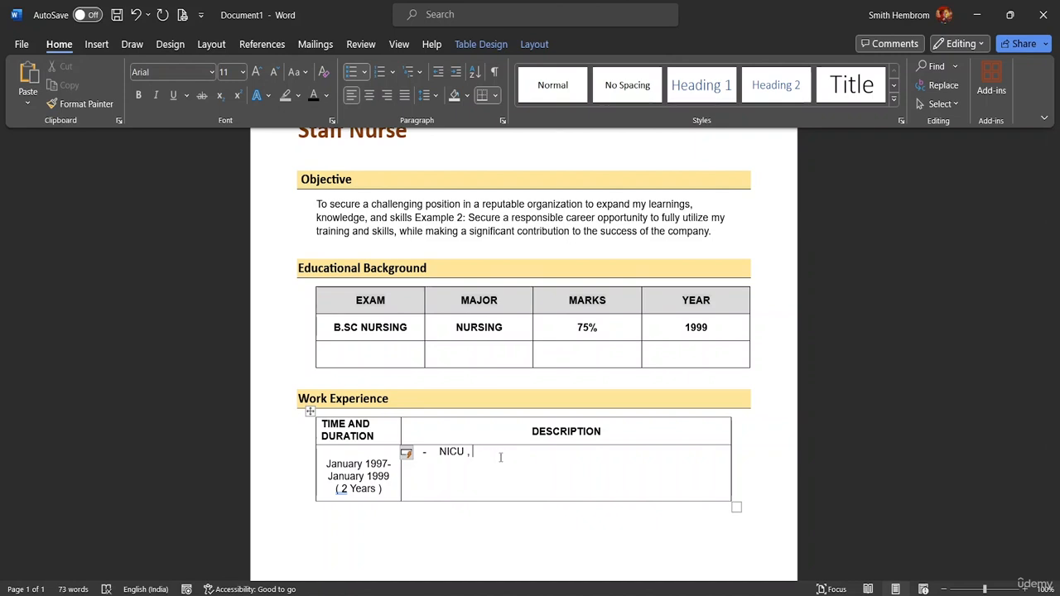
text(Emergency Department,)
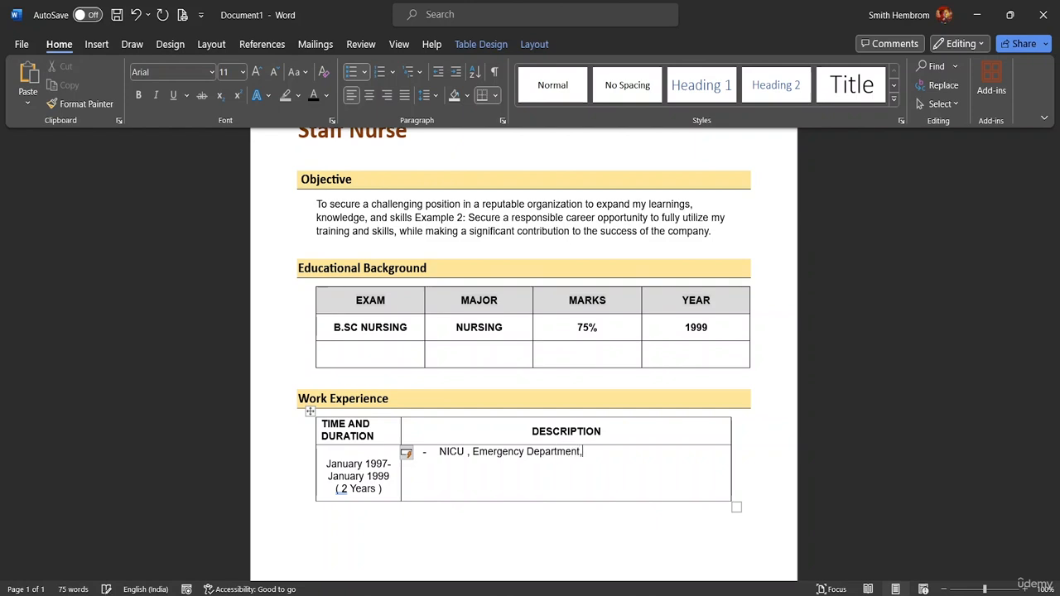
text( IC)
key(BackSpace)
text(U)
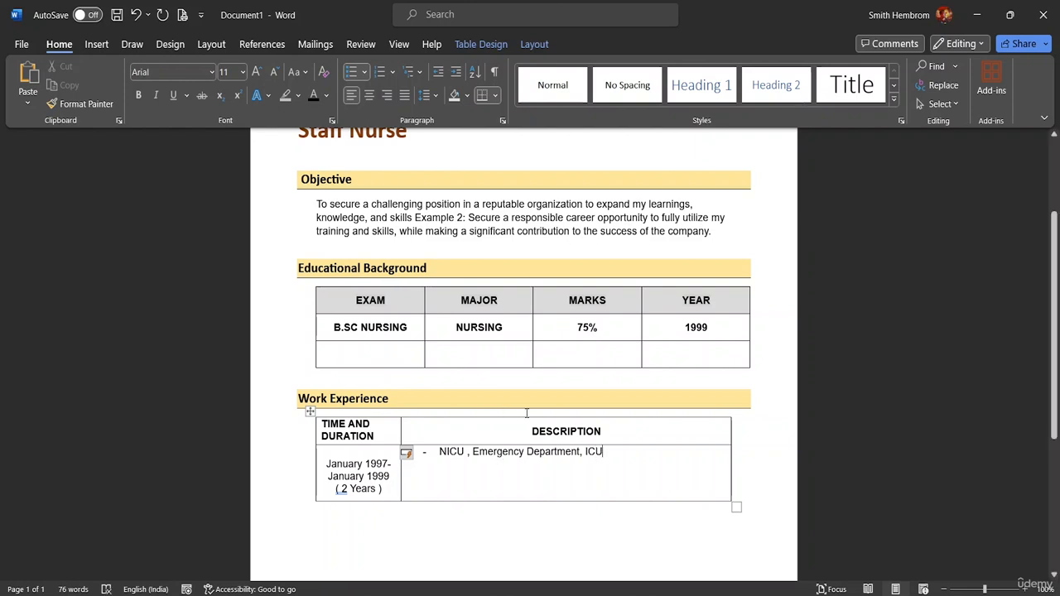
- Add an unbulleted "Job Responsibilities" line below the department list, separated from it by a blank line
key(Return)
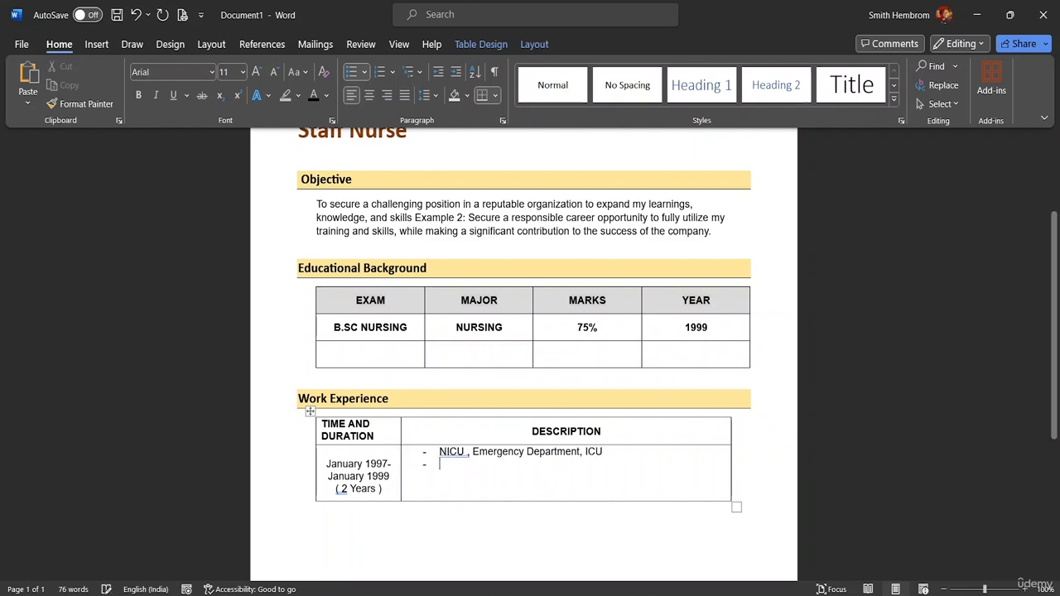
key(BackSpace)
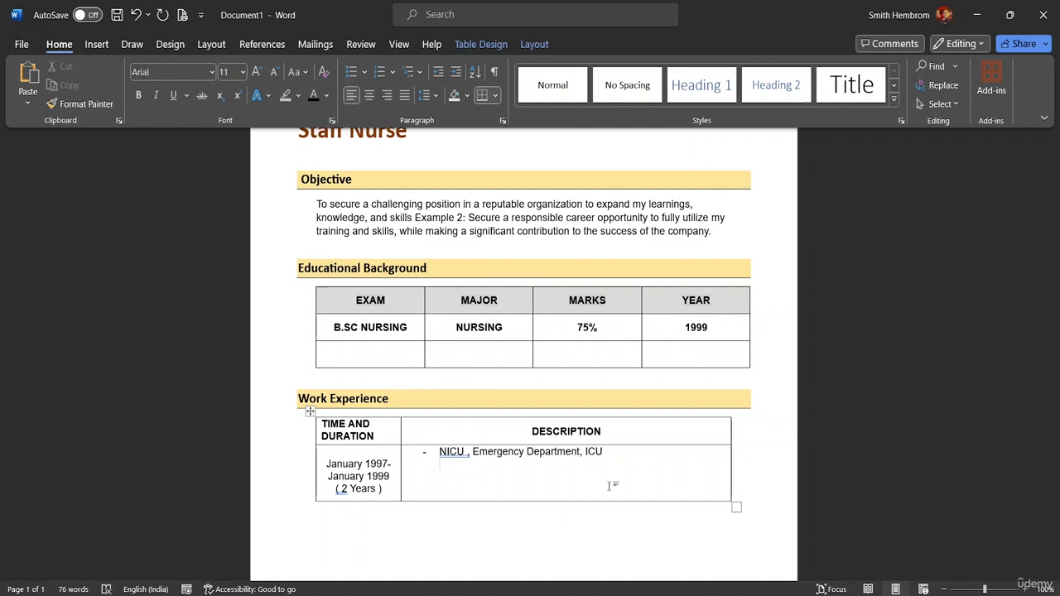
text(Job Res)
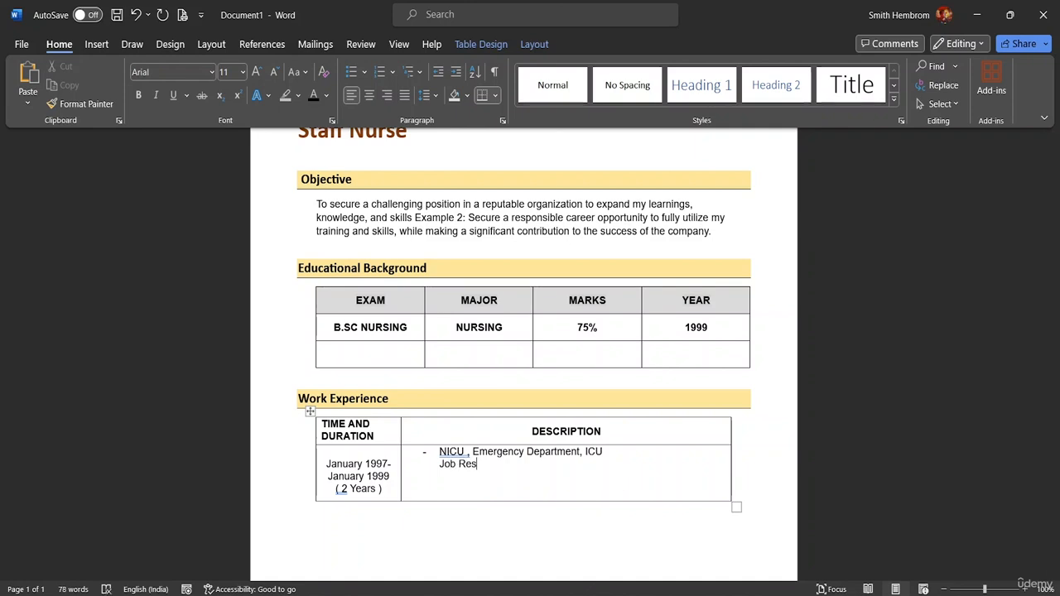
text(pon)
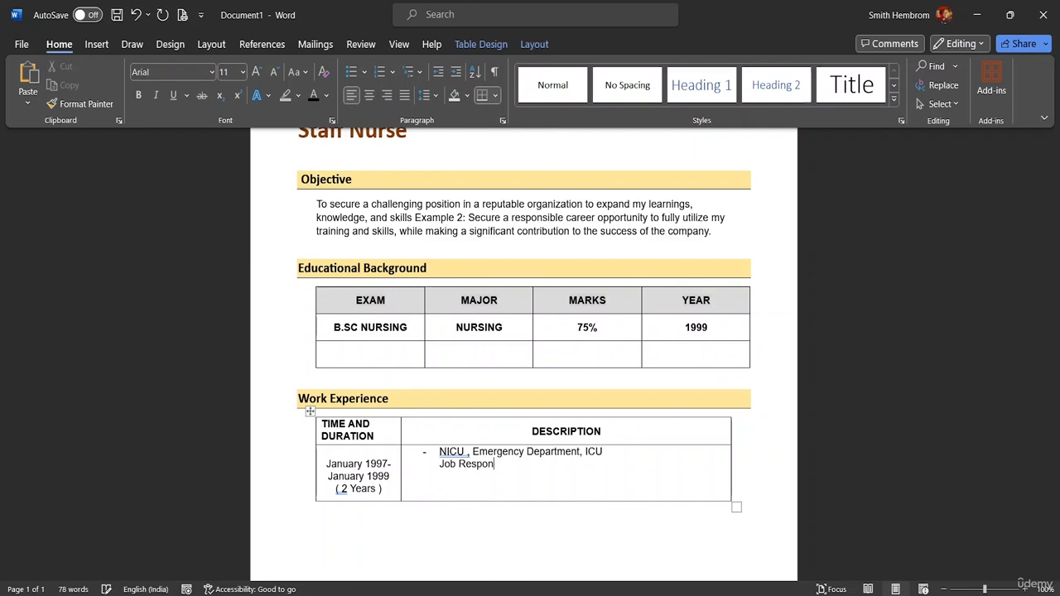
text(sibilities)
click(609, 451)
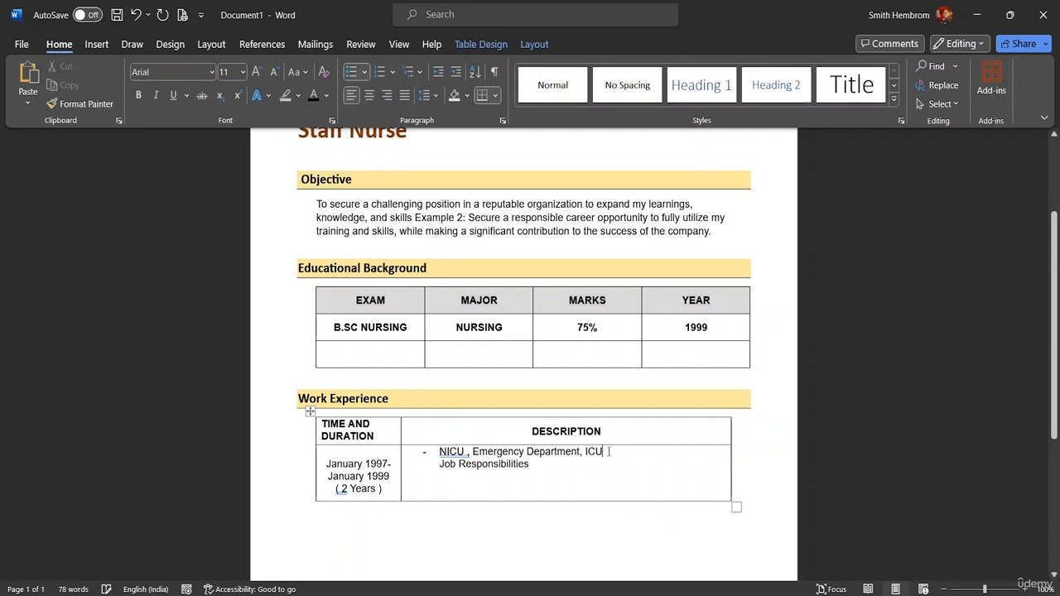
key(Return)
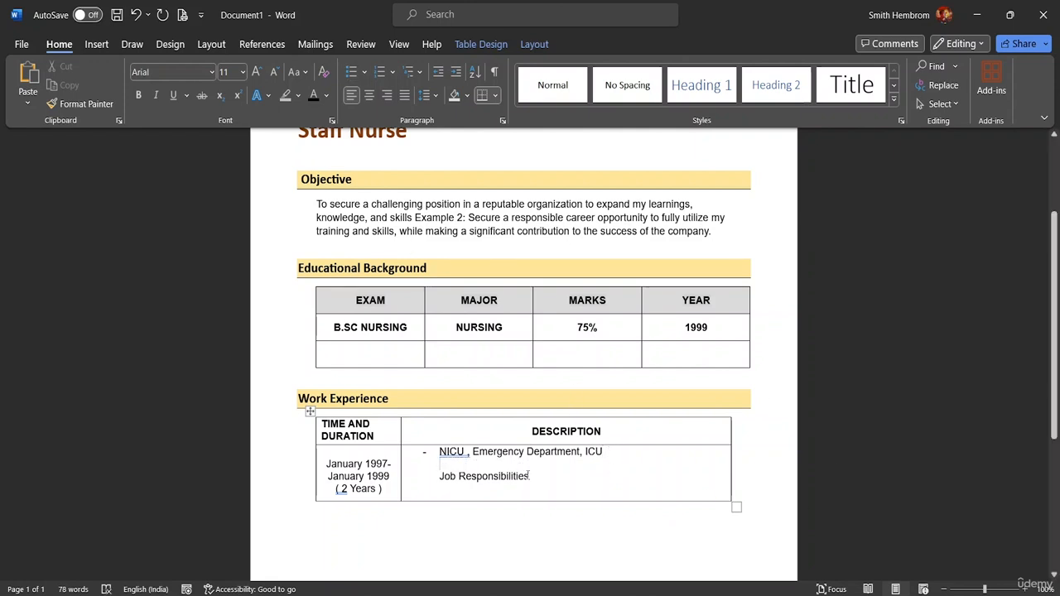
- Make the "Job Responsibilities" text in the description cell bold
drag(531, 477, 439, 477)
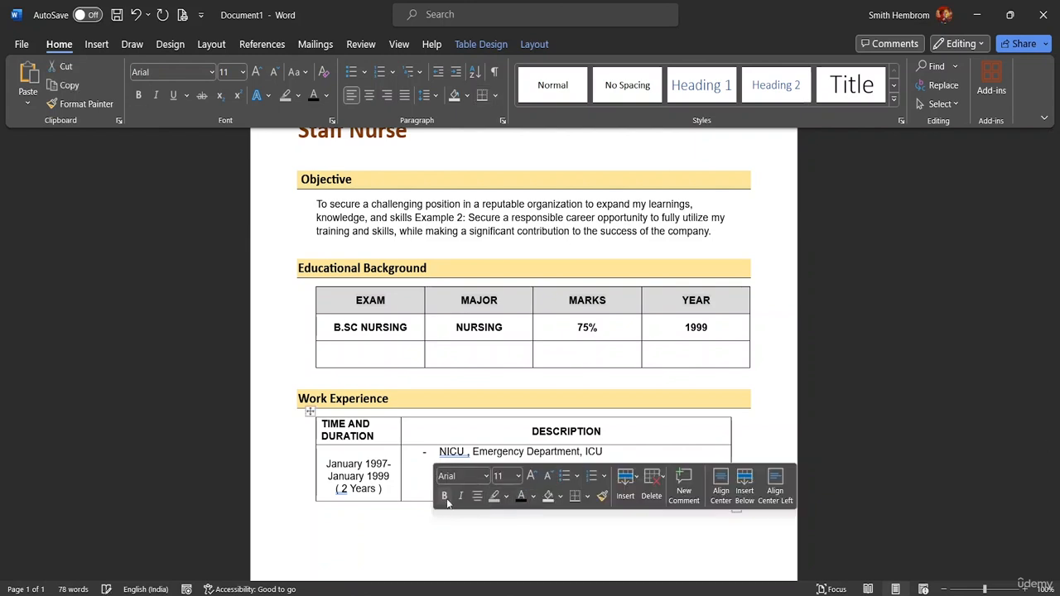
click(652, 483)
key(Escape)
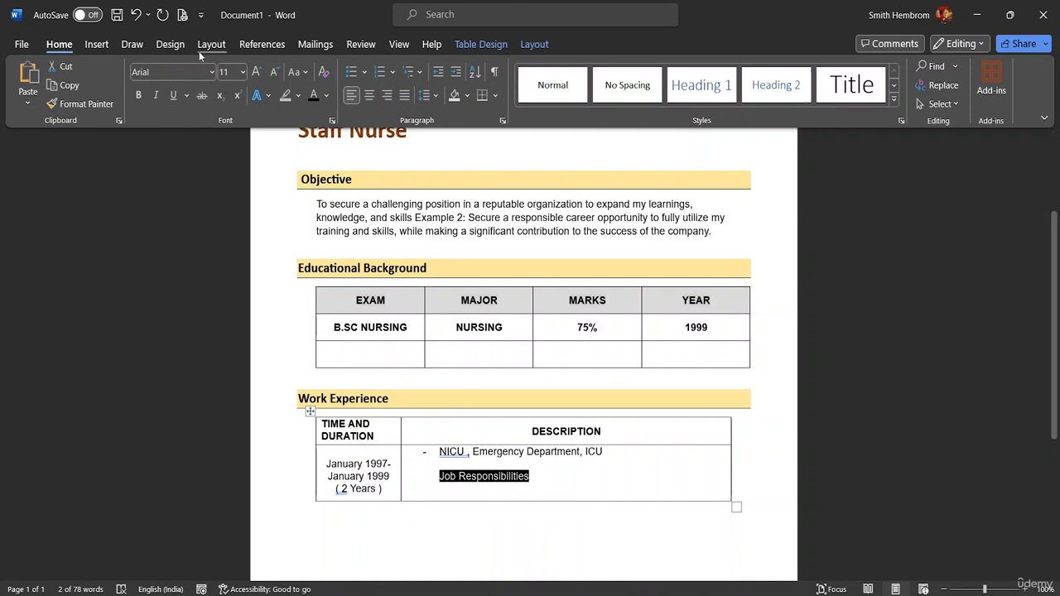
click(139, 96)
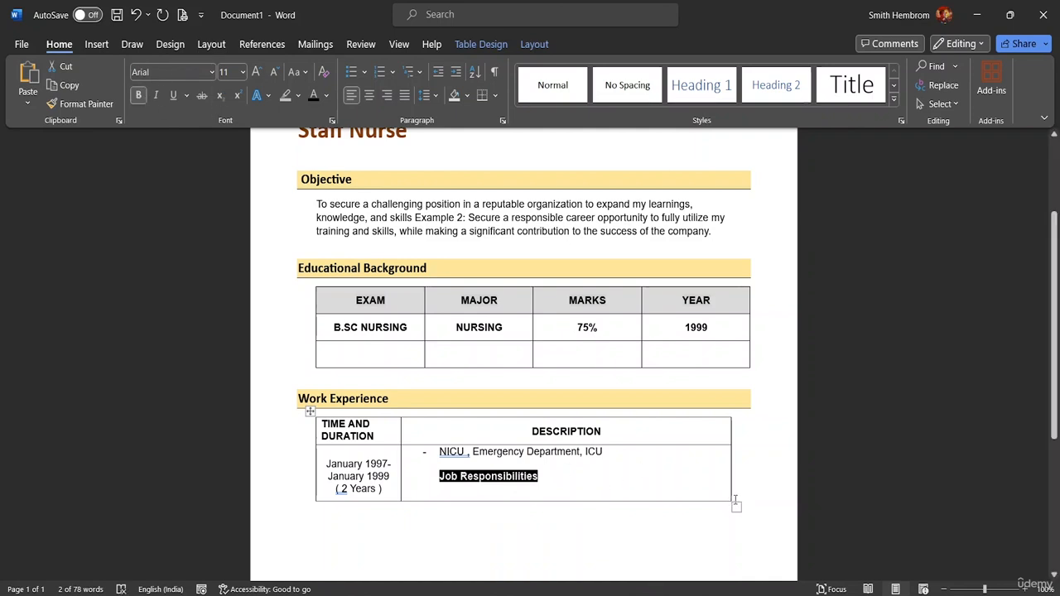
- Increase the height of the Work Experience table's second row and start a round-bulleted line below "Job Responsibilities"
drag(731, 501, 717, 577)
click(516, 512)
key(Return)
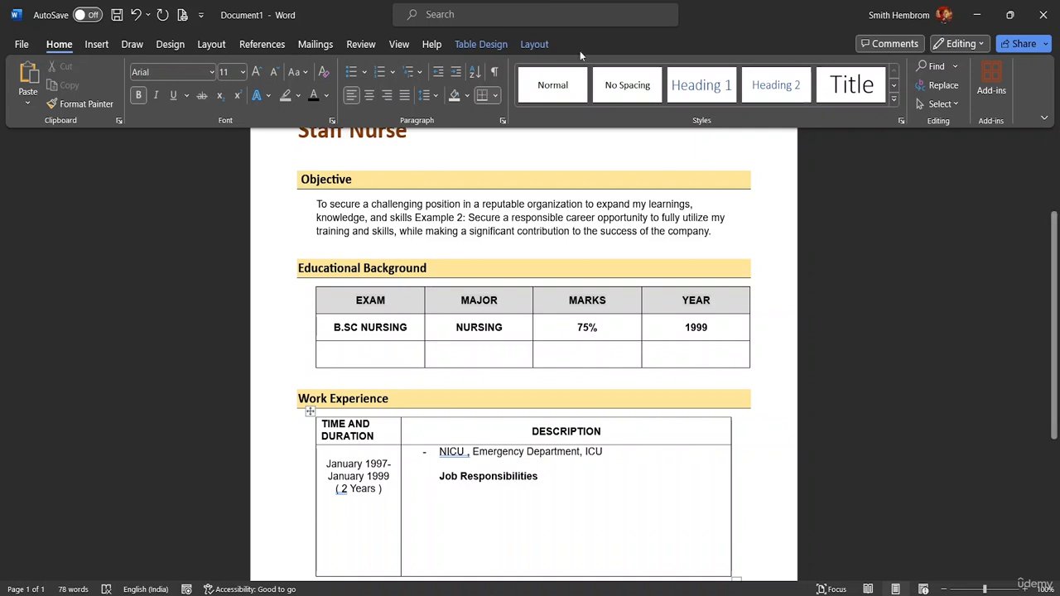
click(352, 73)
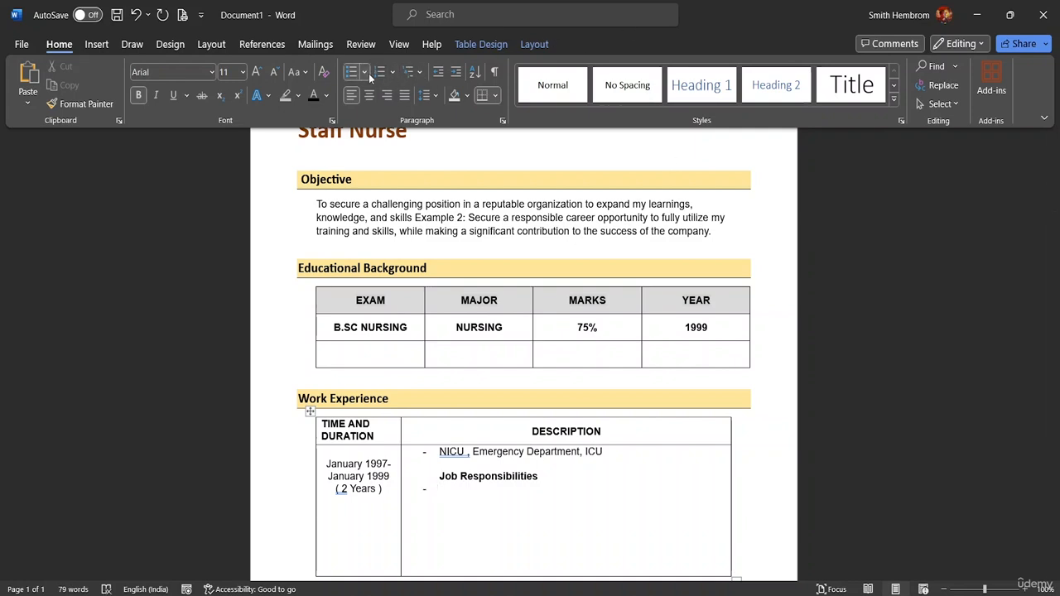
click(364, 73)
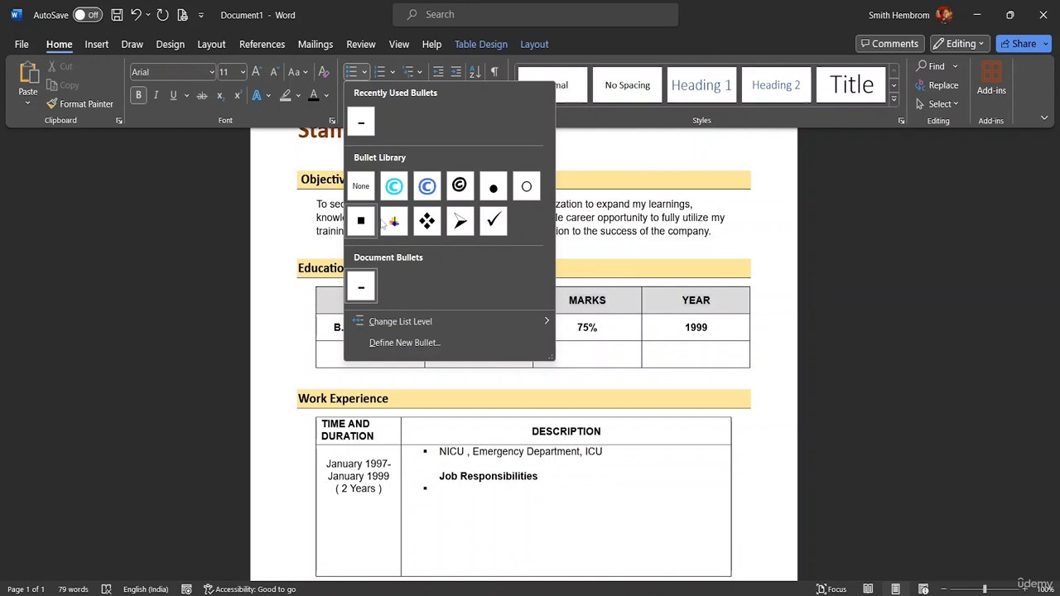
click(495, 187)
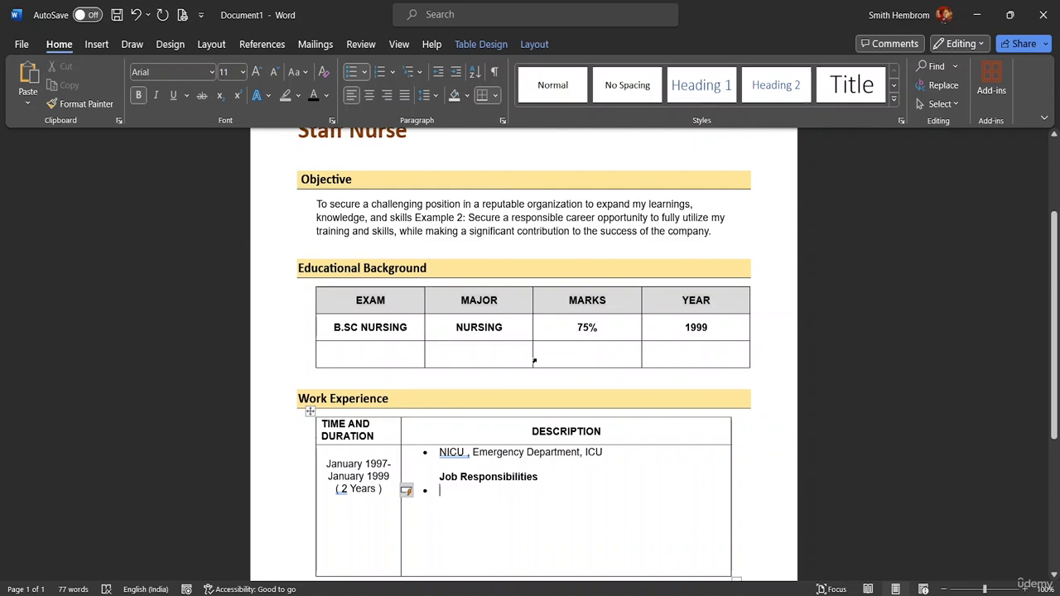
- Enter "Medicine Administration" in non-bold text as the first responsibility and start another bullet below it
text(M)
key(BackSpace)
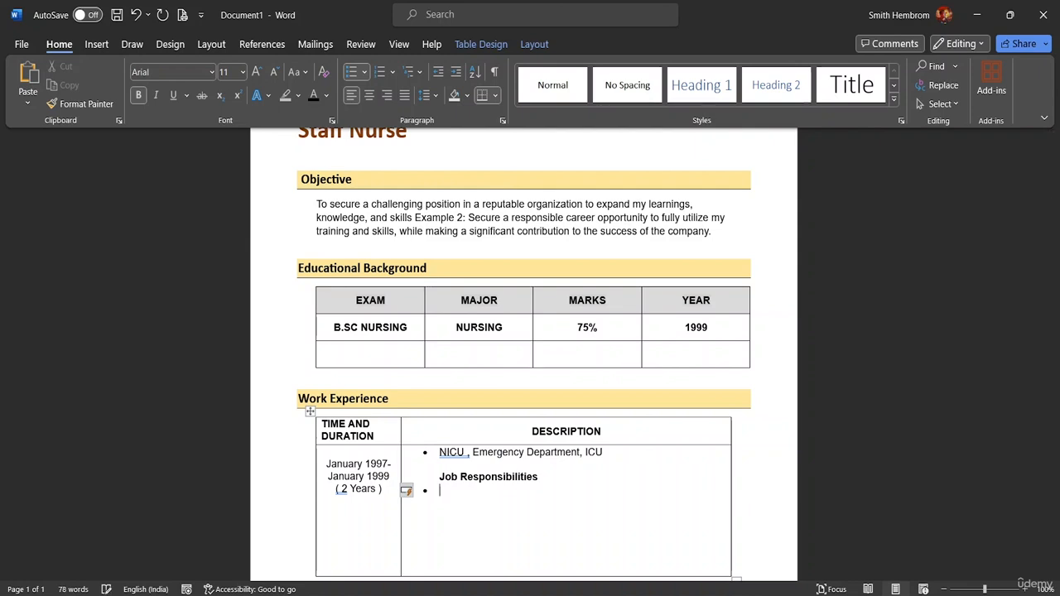
click(137, 96)
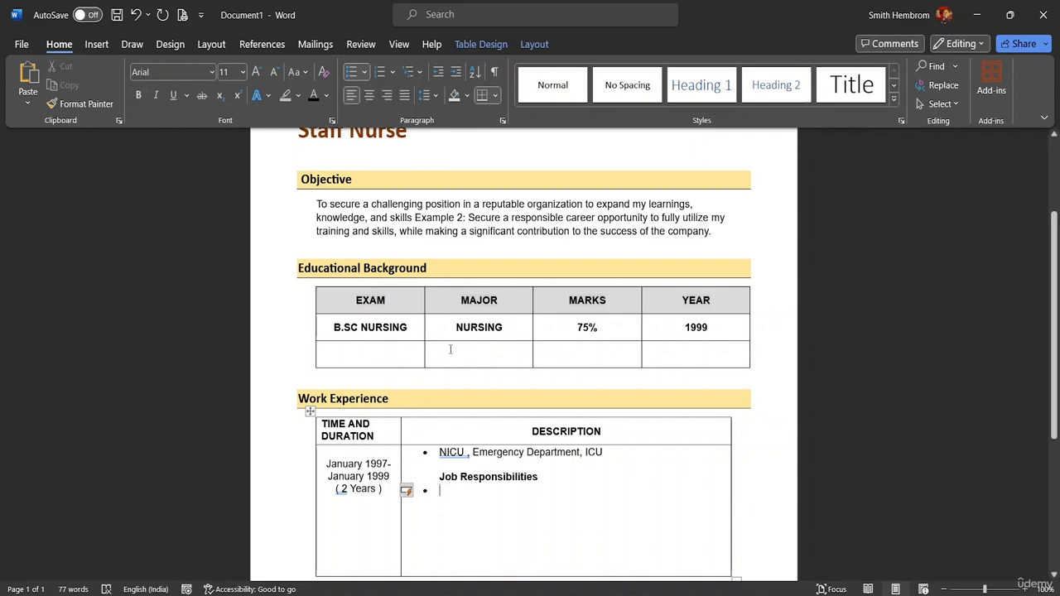
text(Me)
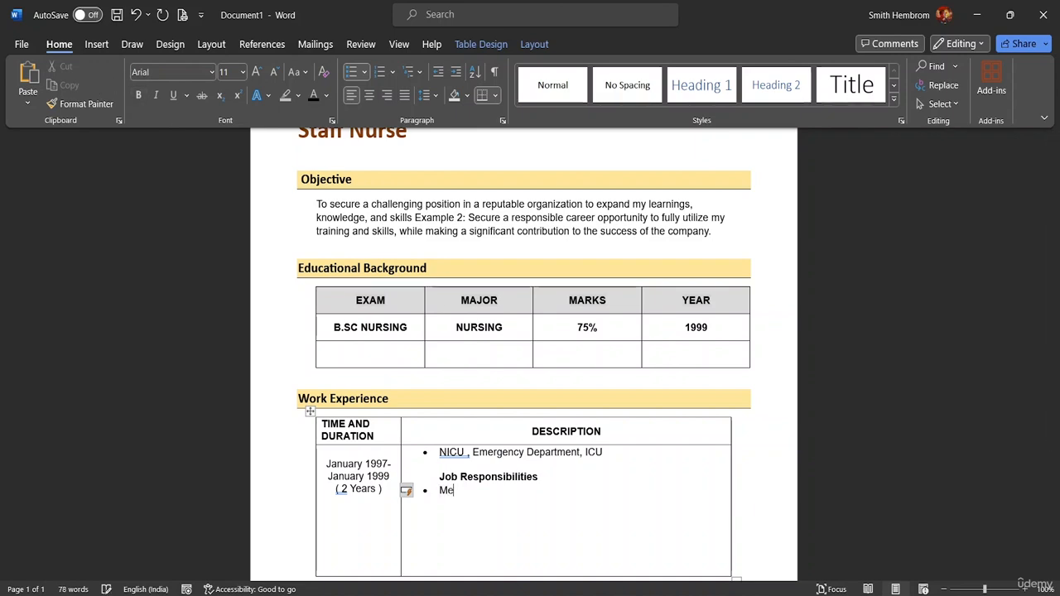
text(dicina)
text( Administra)
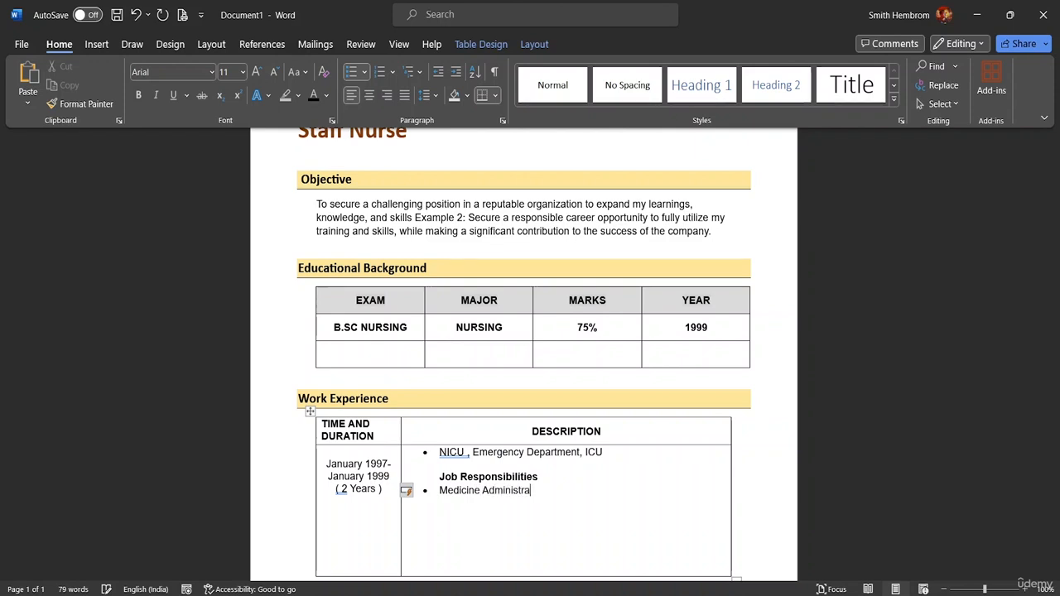
text(tion)
key(Return)
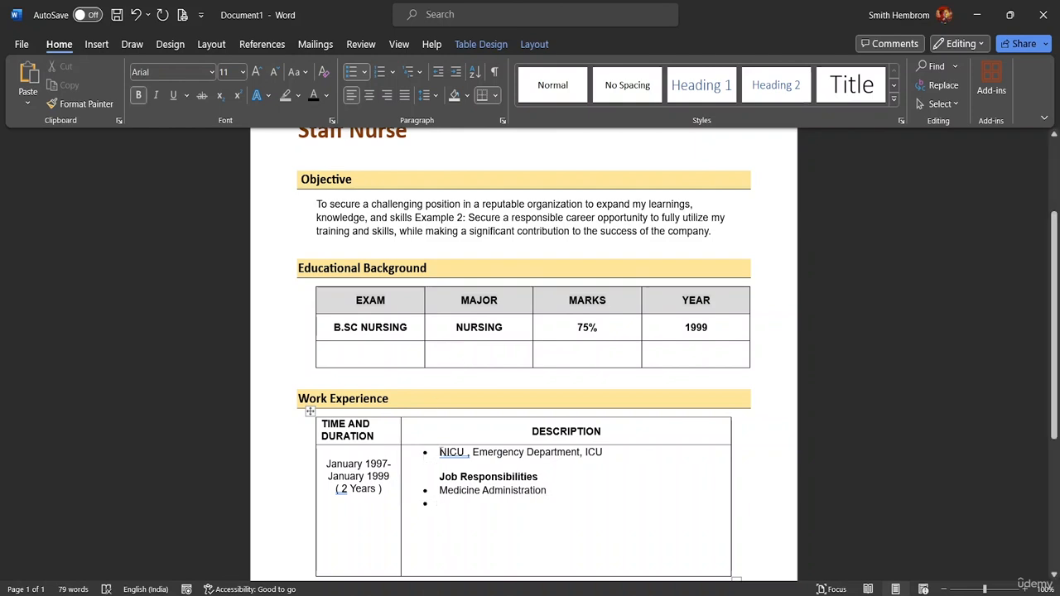
- Remove the bullet from the "NICU , Emergency Department, ICU" line and format its text as 14-point bold
click(436, 452)
key(BackSpace)
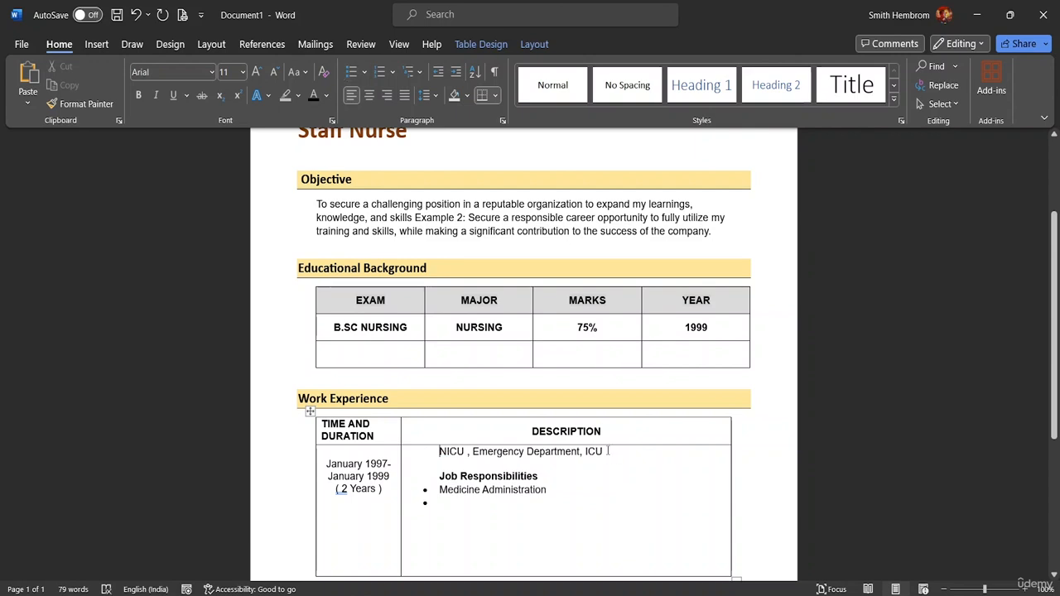
drag(608, 451, 438, 451)
click(587, 473)
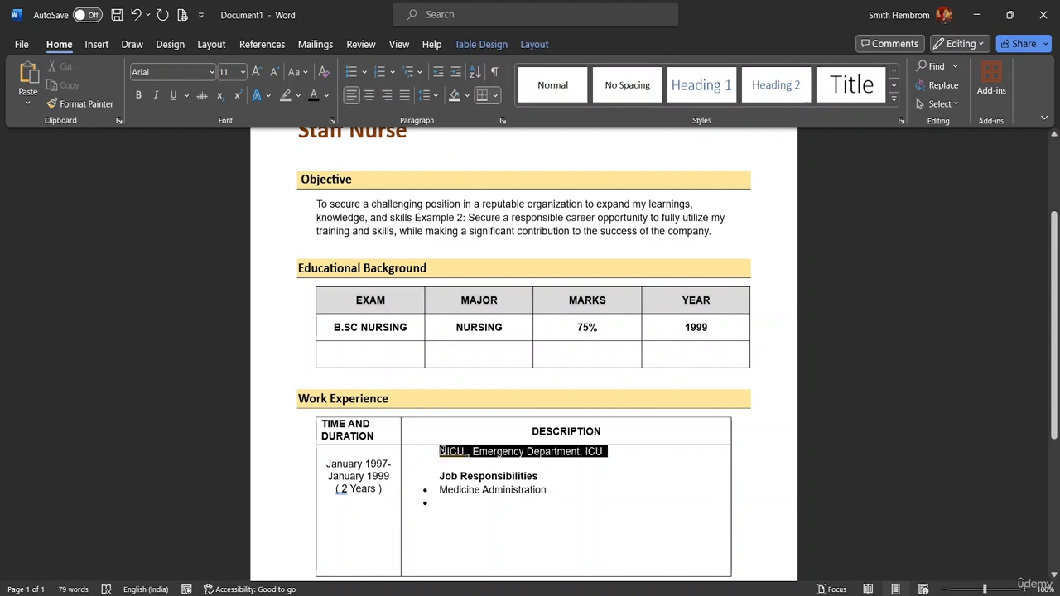
click(241, 73)
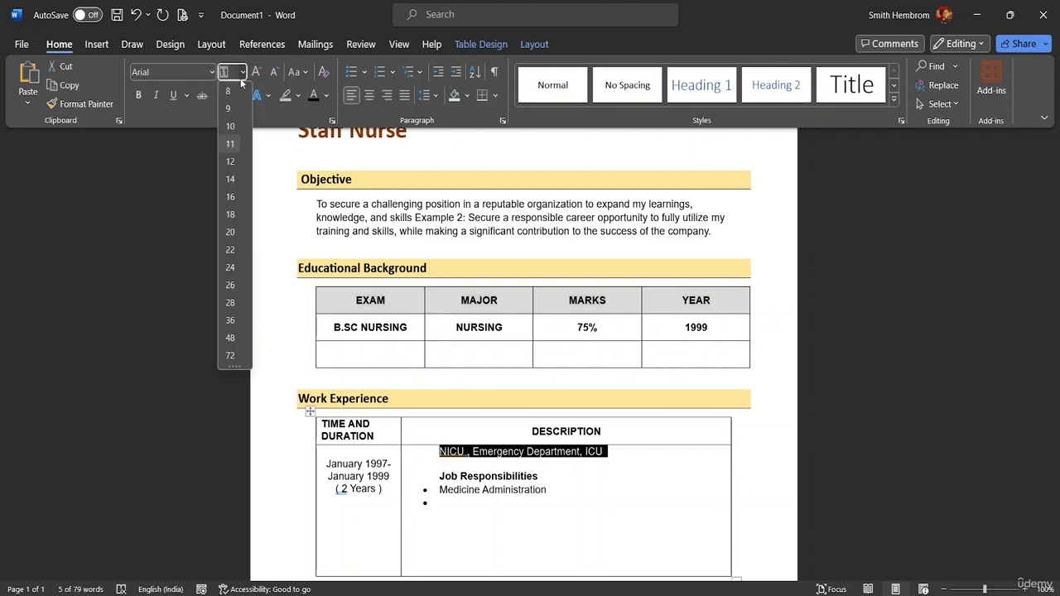
click(230, 179)
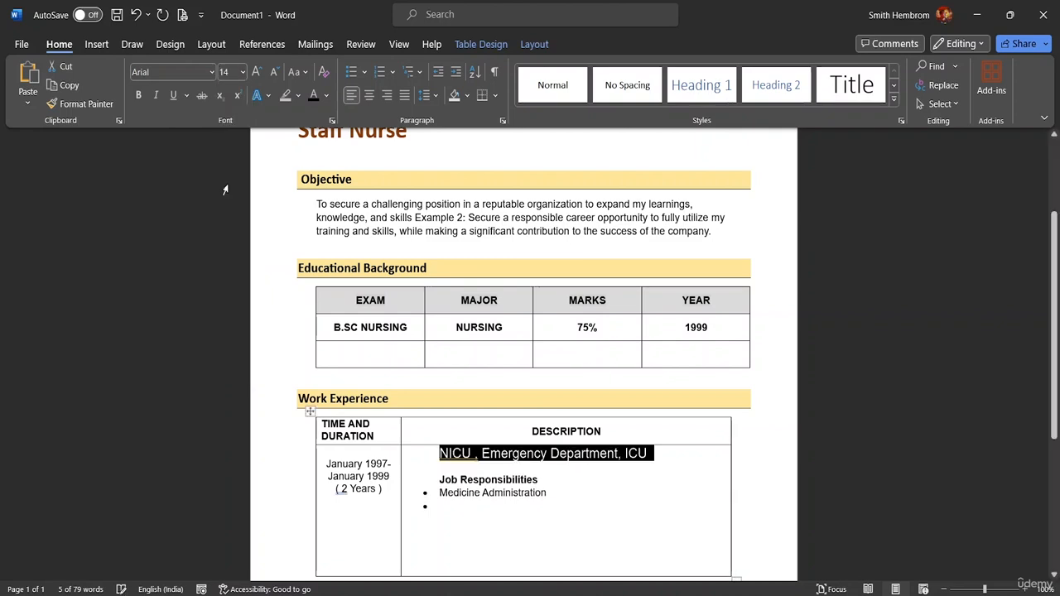
click(137, 96)
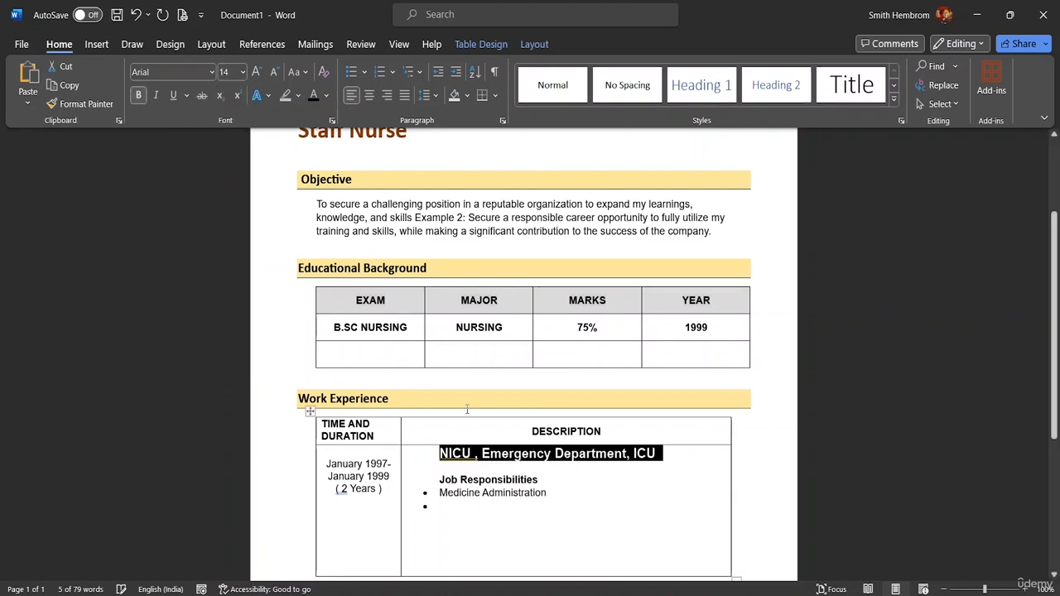
- Enter "Emergency Care" in non-bold text at the empty bullet below "Medicine Administration"
click(444, 509)
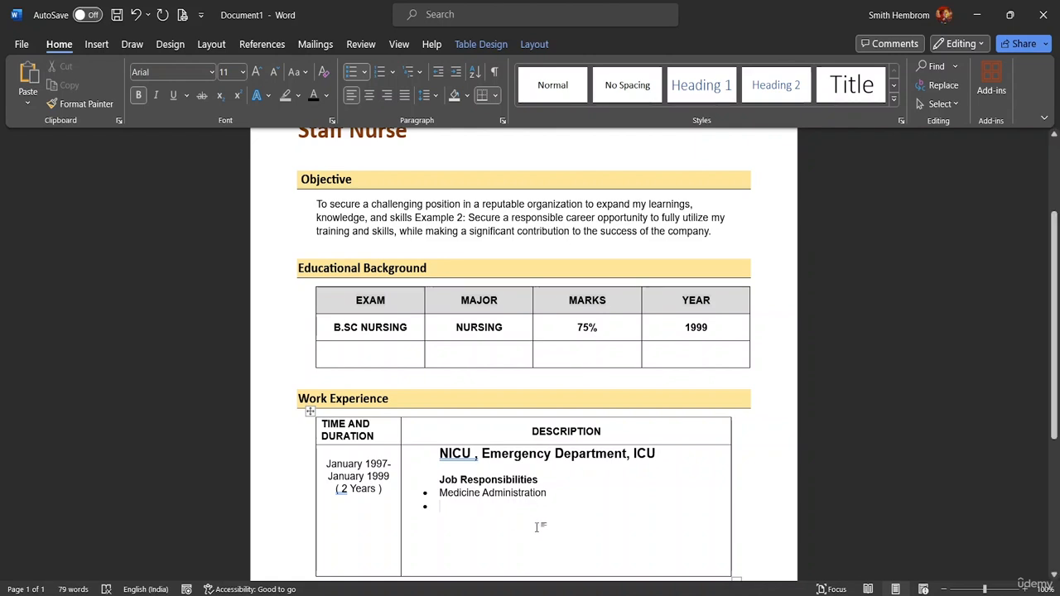
text(E)
key(BackSpace)
text(Eme)
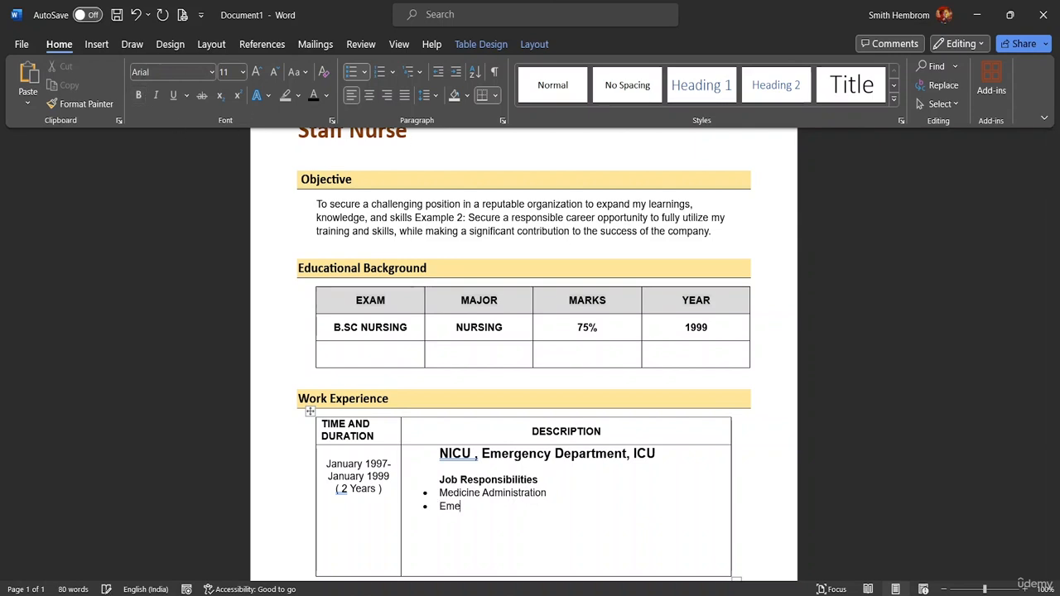
text(rgenc)
text(y Care)
- Reduce the height of the Work Experience table's second row to end just below the "Emergency Care" bullet
scroll(481, 436, down, 3)
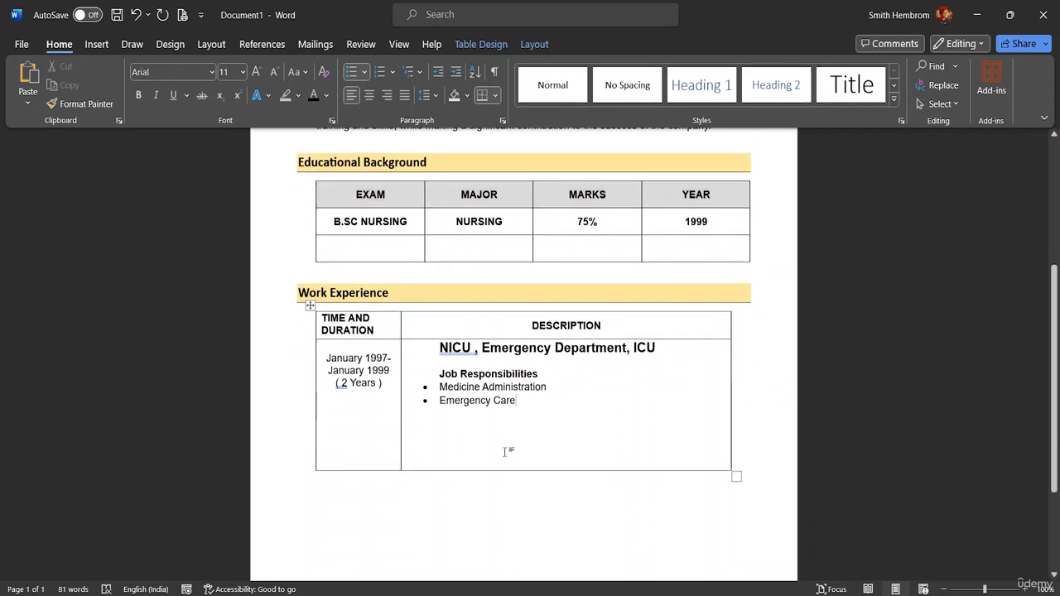
scroll(495, 416, down, 4)
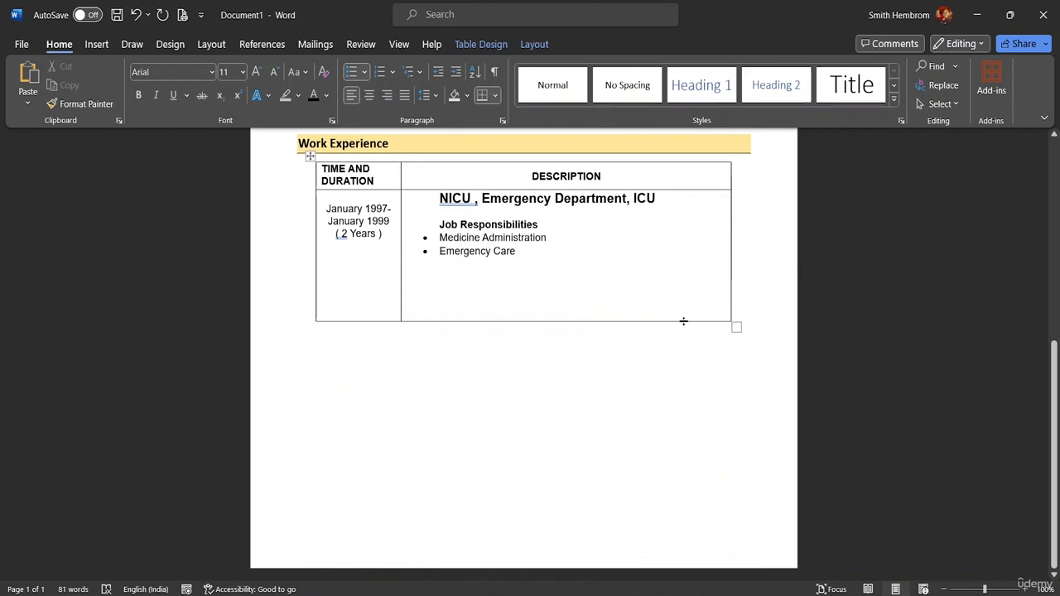
drag(682, 321, 679, 272)
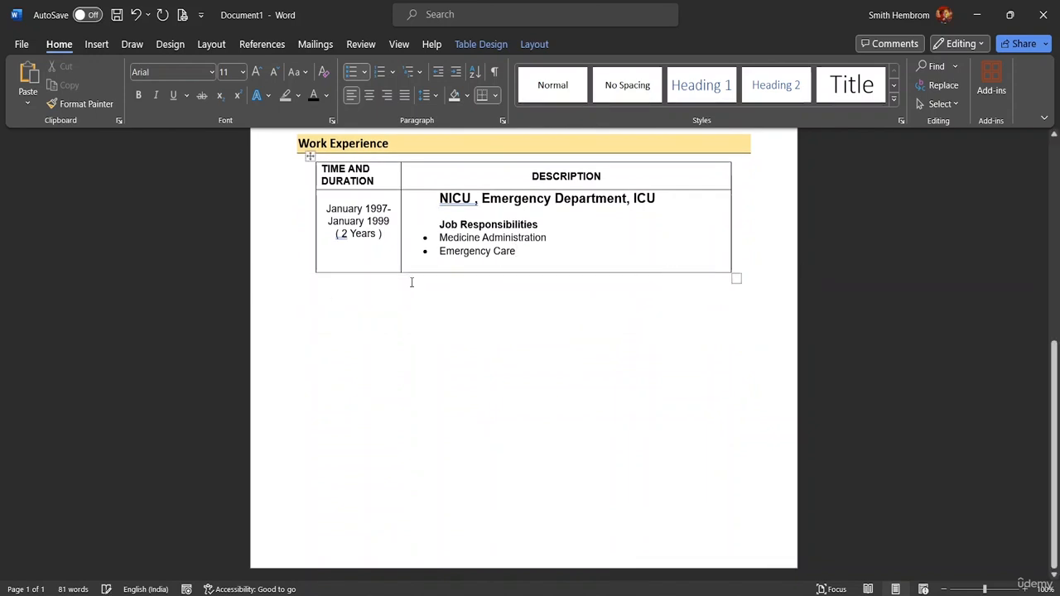
- Copy the shaded "Work Experience" heading
scroll(422, 224, up, 3)
scroll(445, 219, up, 8)
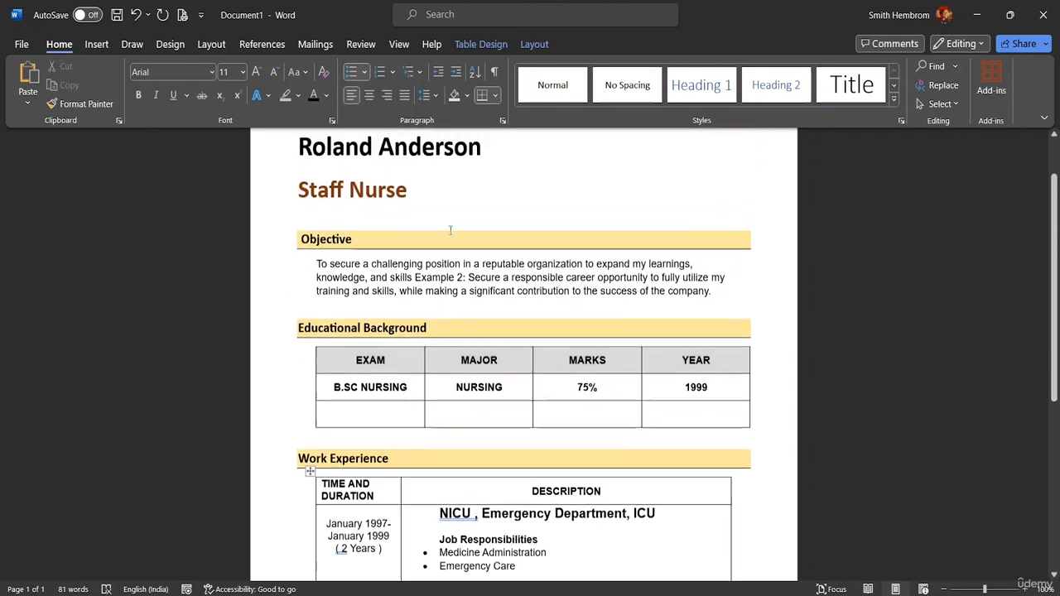
scroll(451, 257, down, 6)
scroll(402, 372, down, 4)
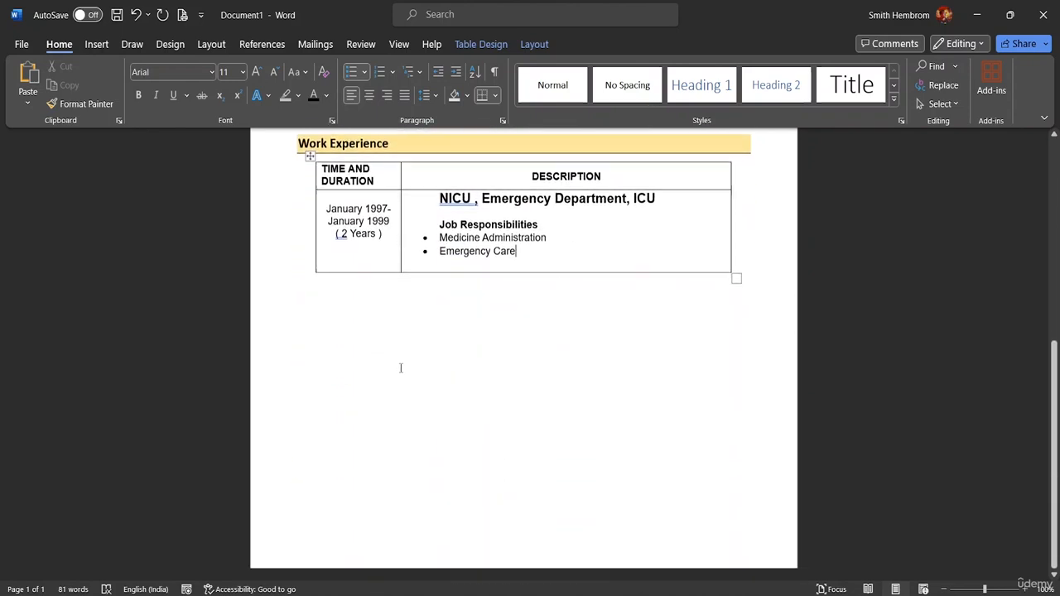
drag(398, 145, 298, 144)
key(ctrl+c)
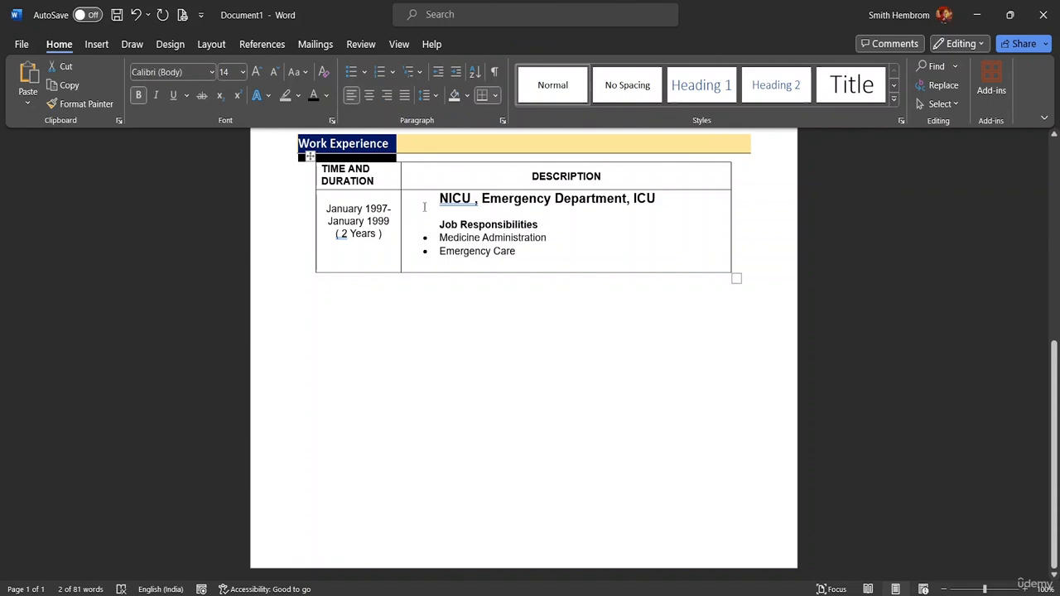
click(315, 300)
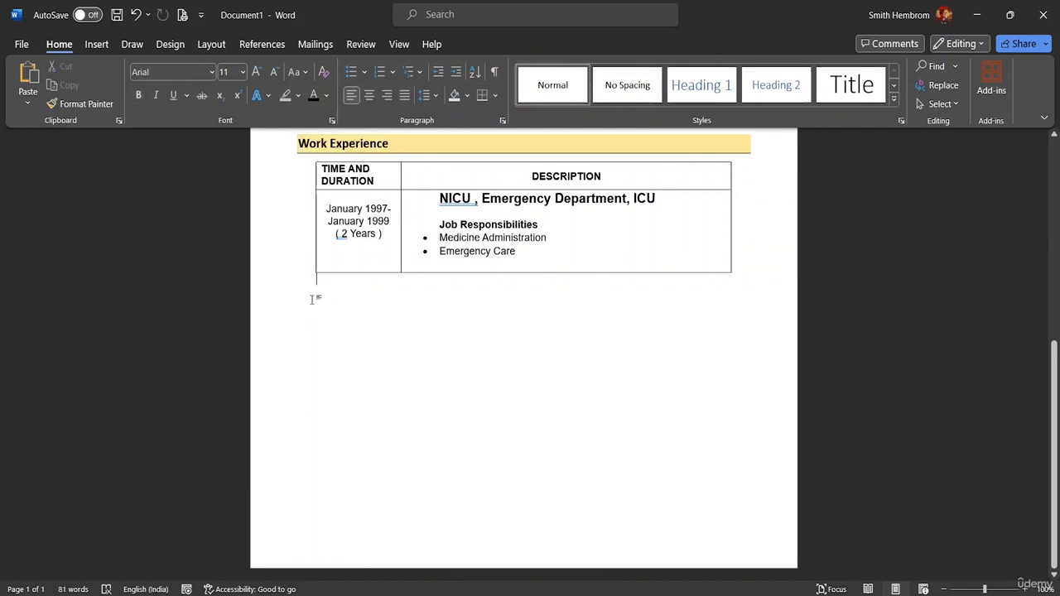
key(ctrl+v)
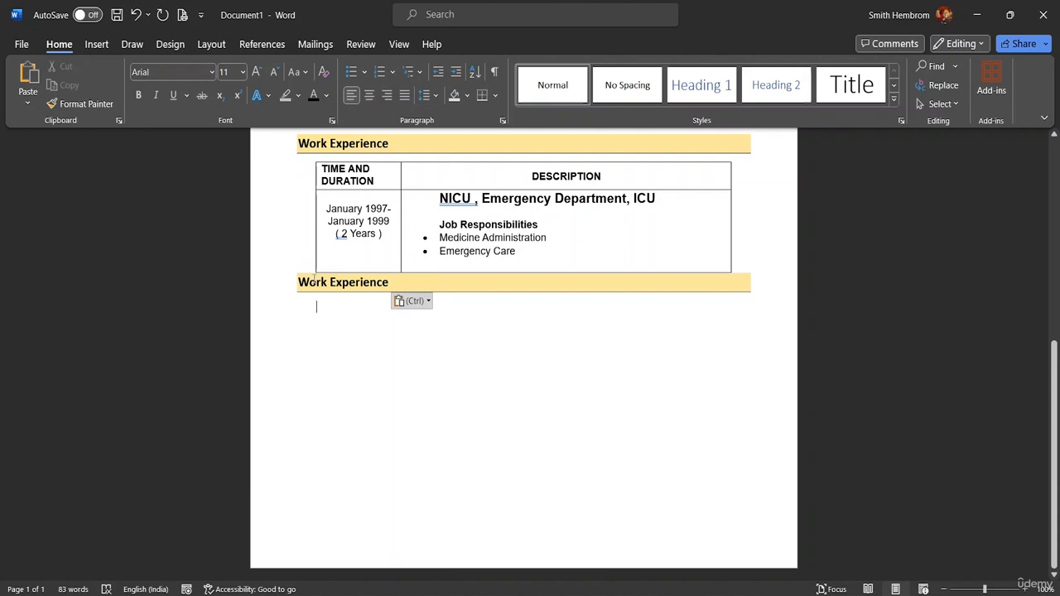
click(318, 253)
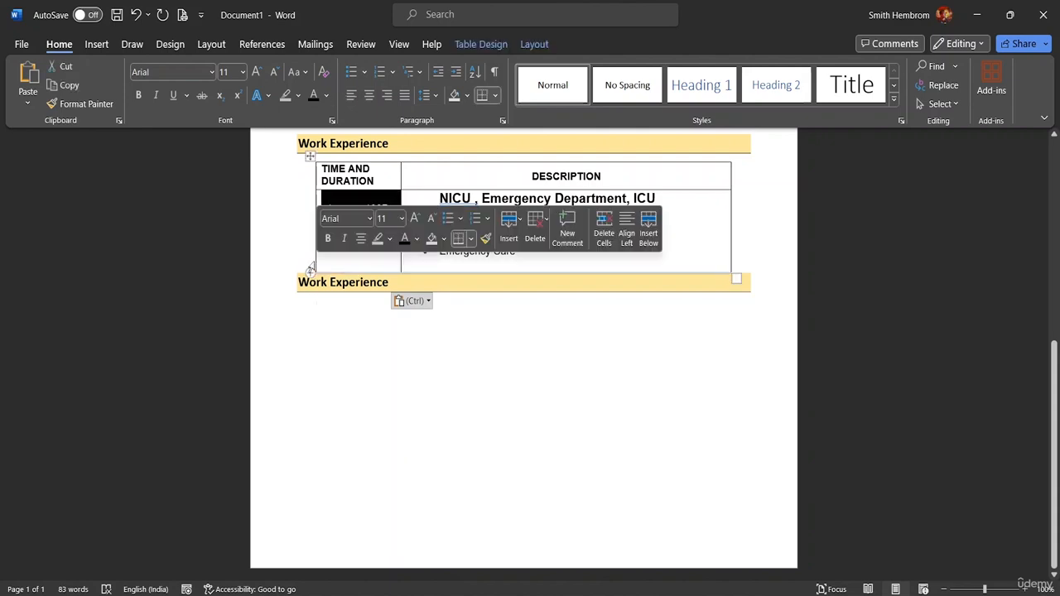
click(306, 173)
click(306, 256)
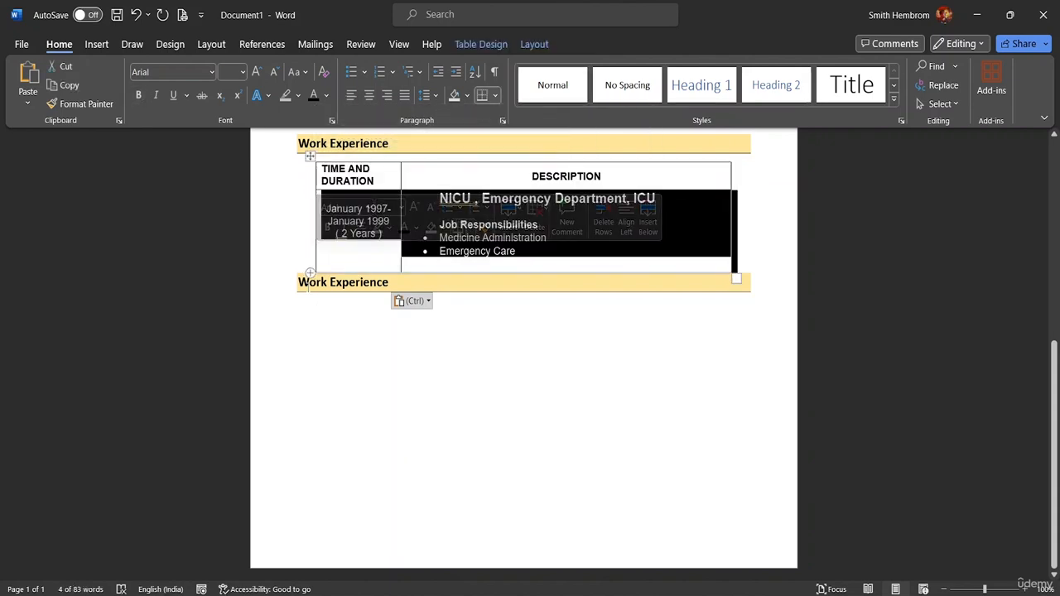
click(309, 284)
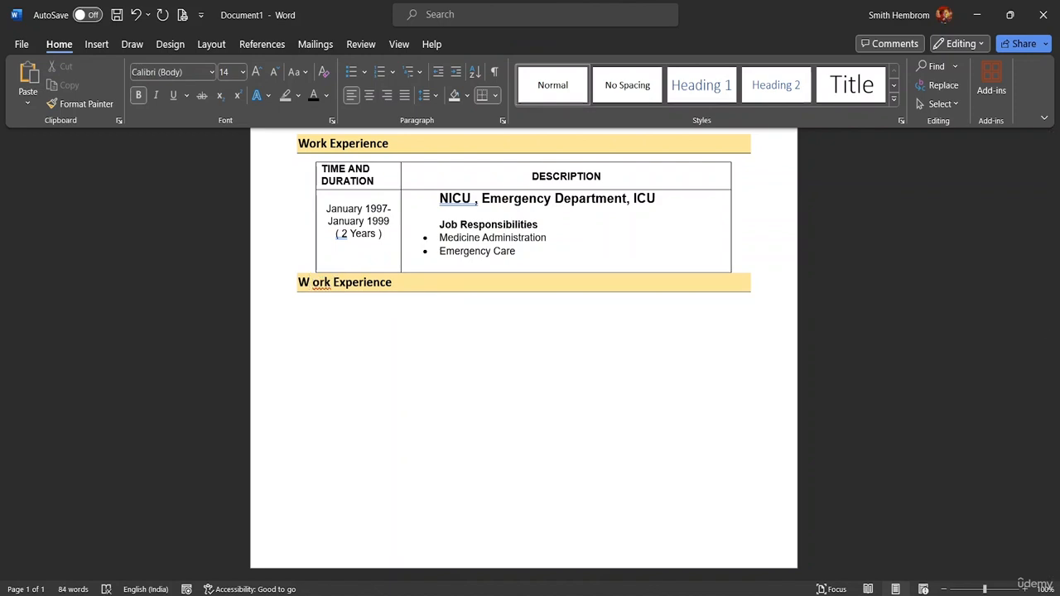
key(BackSpace)
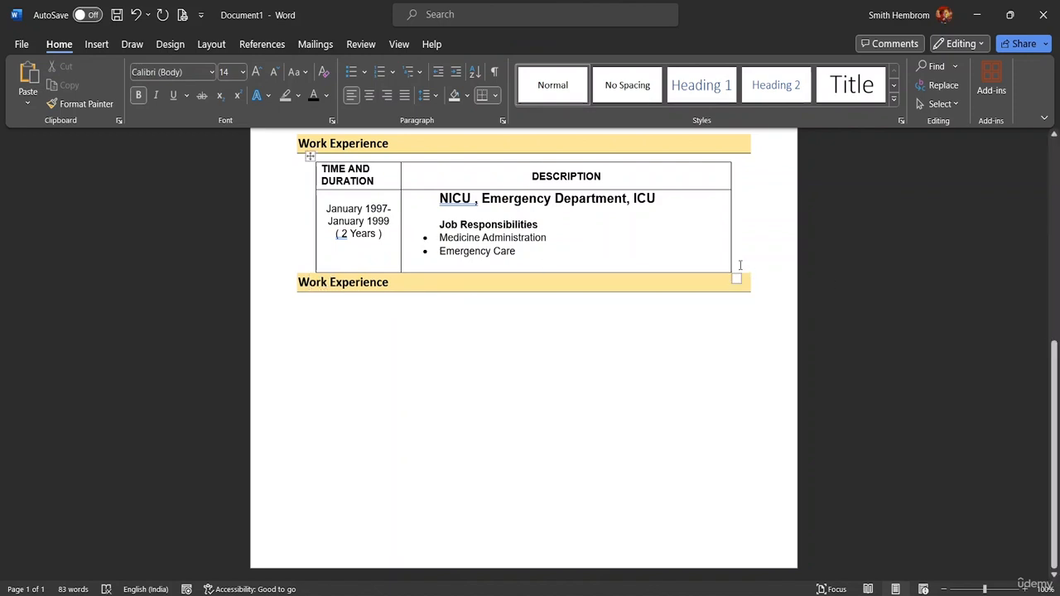
click(740, 265)
key(ctrl+z)
key(ctrl+z)
key(ctrl+z)
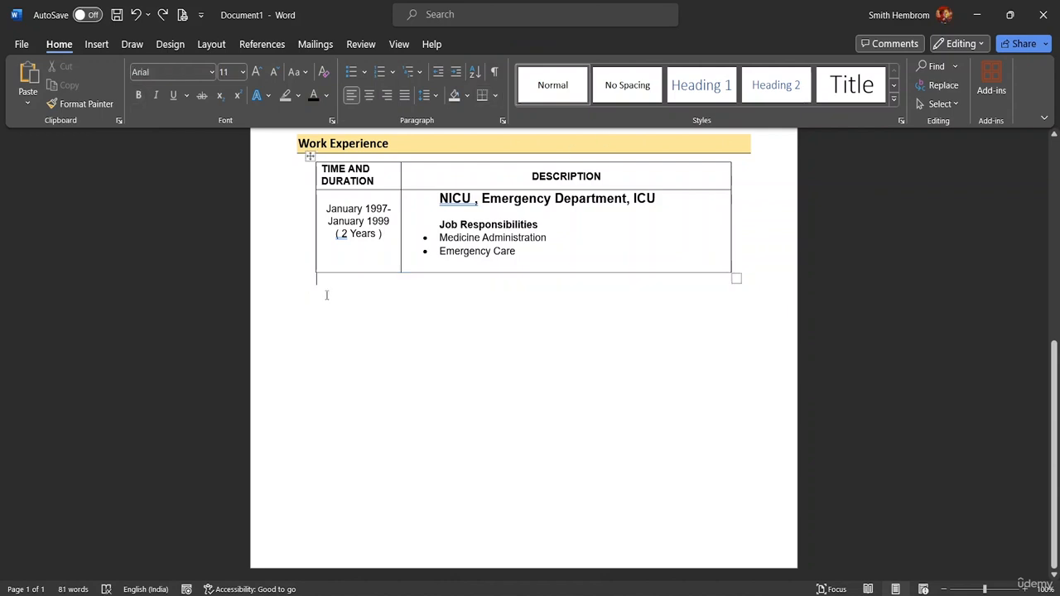
- Paste the copied shaded heading one blank line below the Work Experience table and replace its text with "Personal Details"
key(Return)
key(ctrl+v)
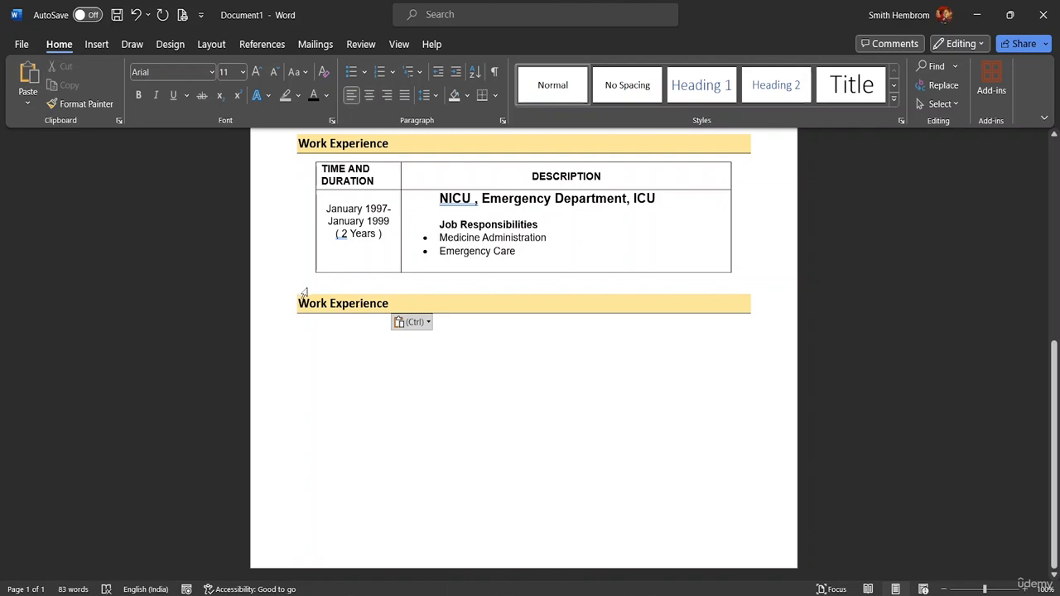
double_click(400, 303)
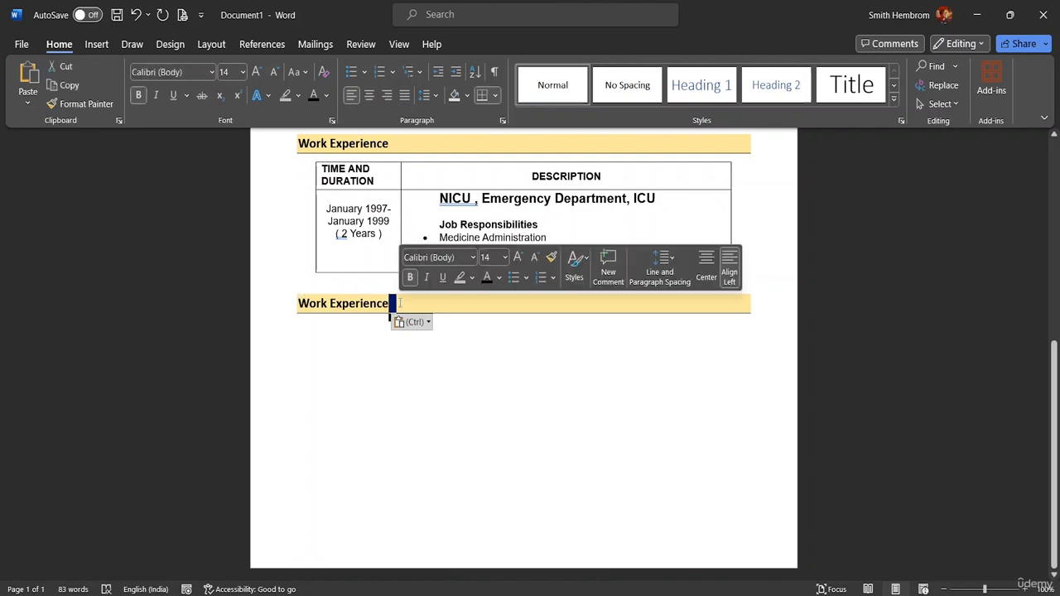
key(BackSpace)
key(BackSpace)
key(BackSpace)
key(BackSpace)
key(BackSpace)
key(BackSpace)
key(BackSpace)
key(BackSpace)
key(BackSpace)
key(BackSpace)
key(BackSpace)
key(BackSpace)
key(BackSpace)
key(BackSpace)
key(BackSpace)
key(BackSpace)
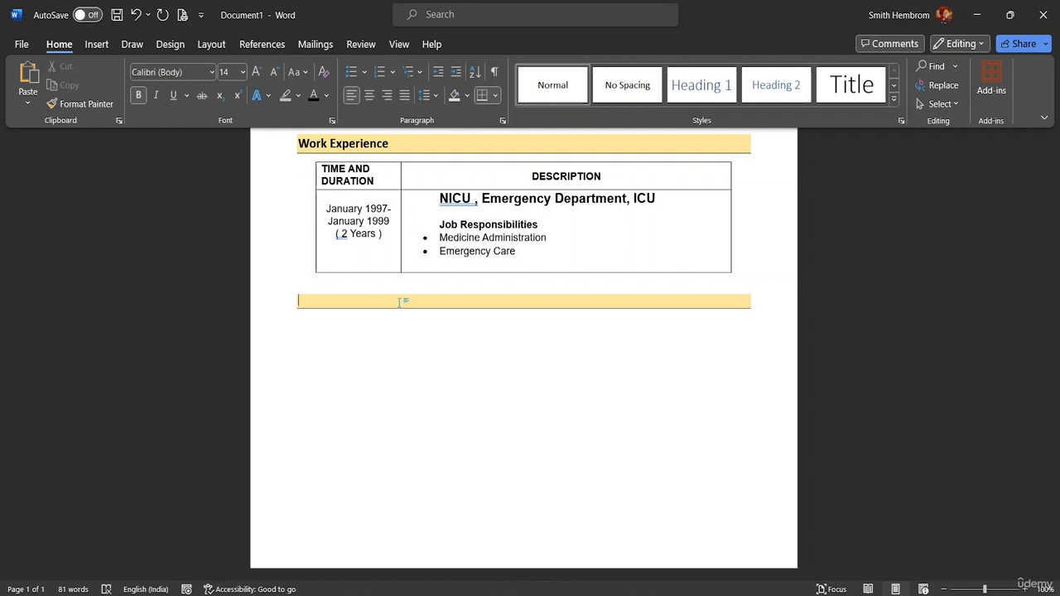
text(Pre)
key(BackSpace)
key(BackSpace)
text(e)
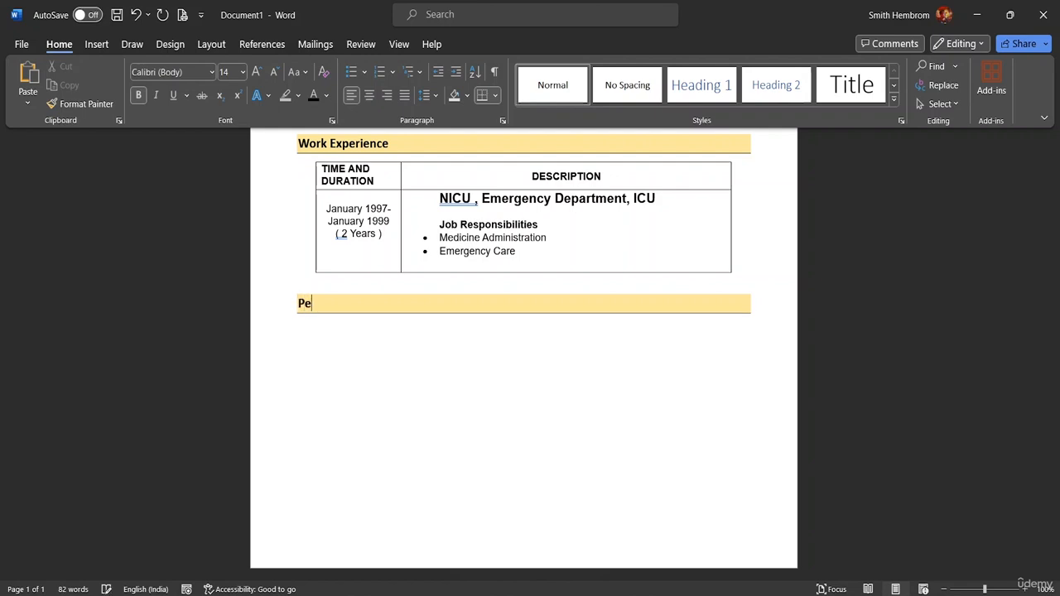
text(rsonal Details)
- Enter the label "Father's Name" in non-bold text on the line below the Personal Details heading
double_click(305, 345)
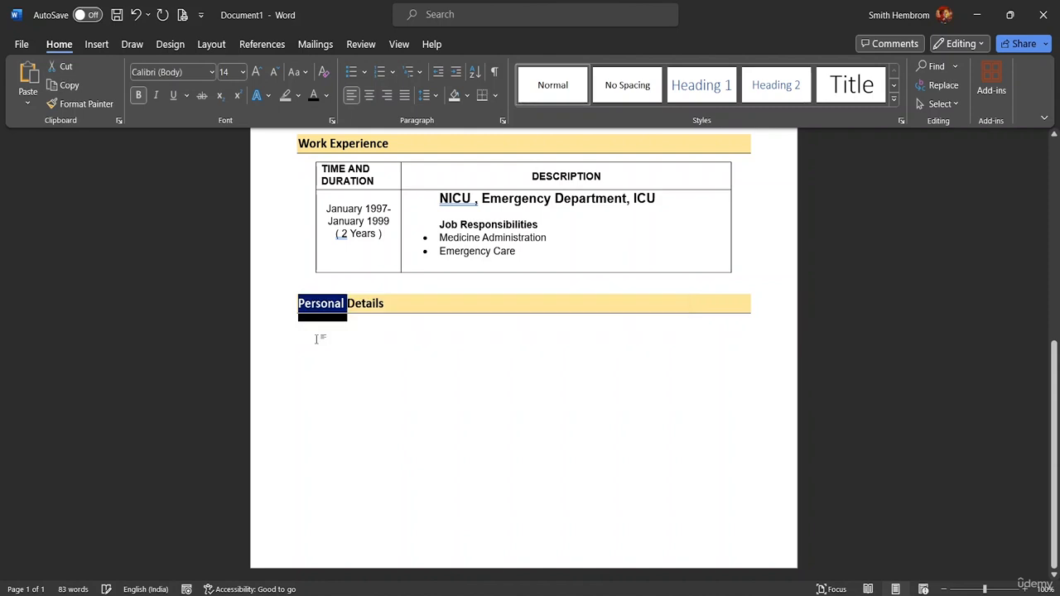
click(316, 339)
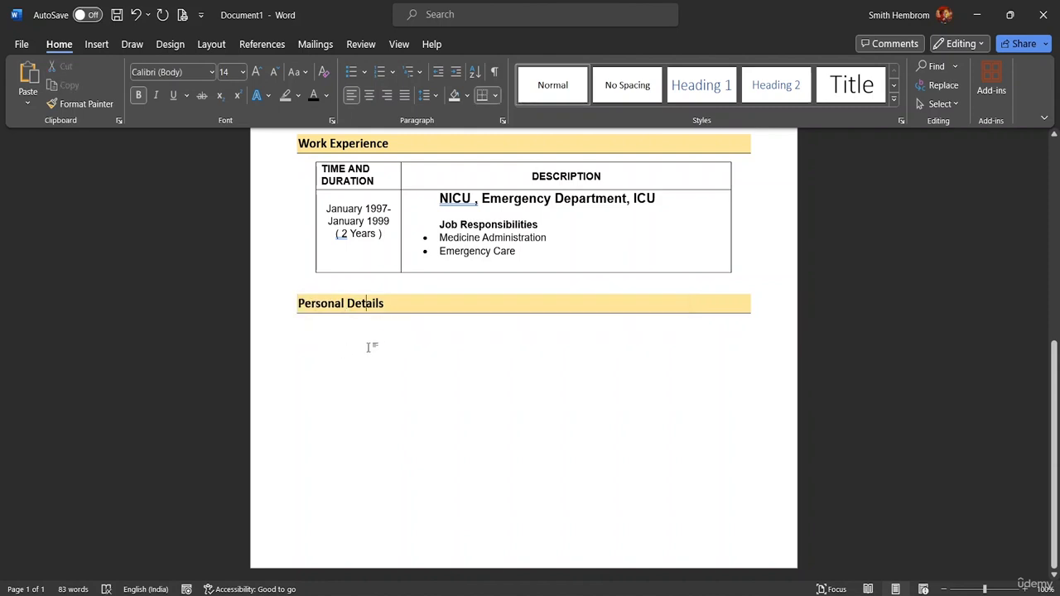
double_click(368, 347)
key(BackSpace)
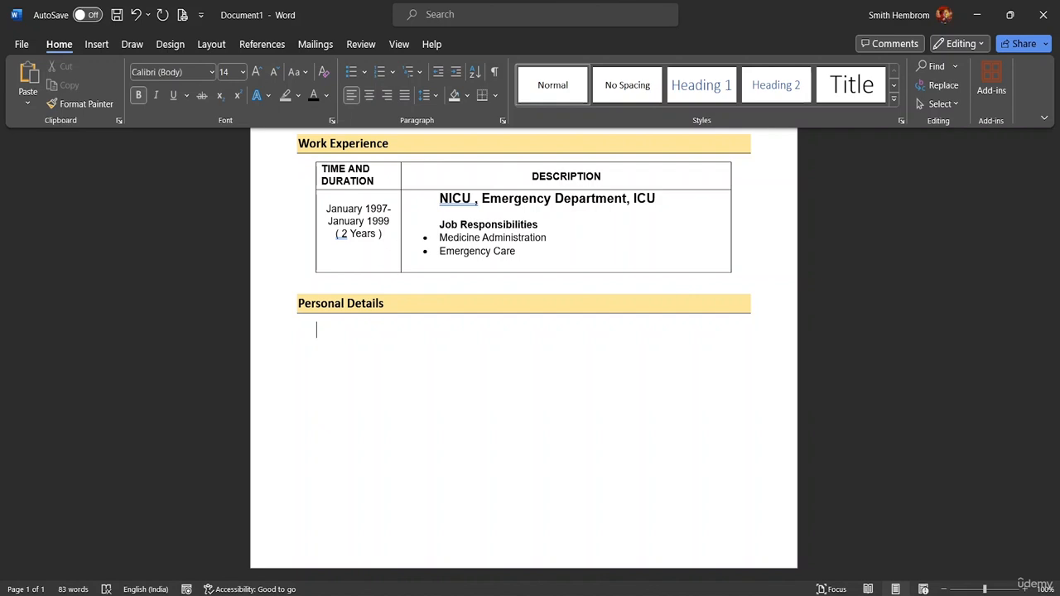
text(A)
key(BackSpace)
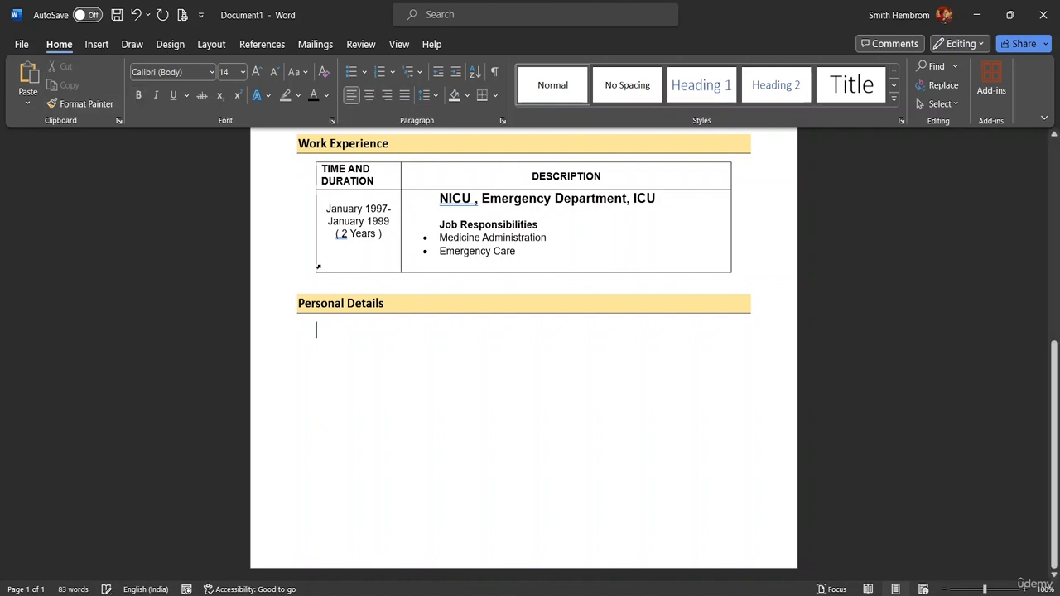
text(Fa)
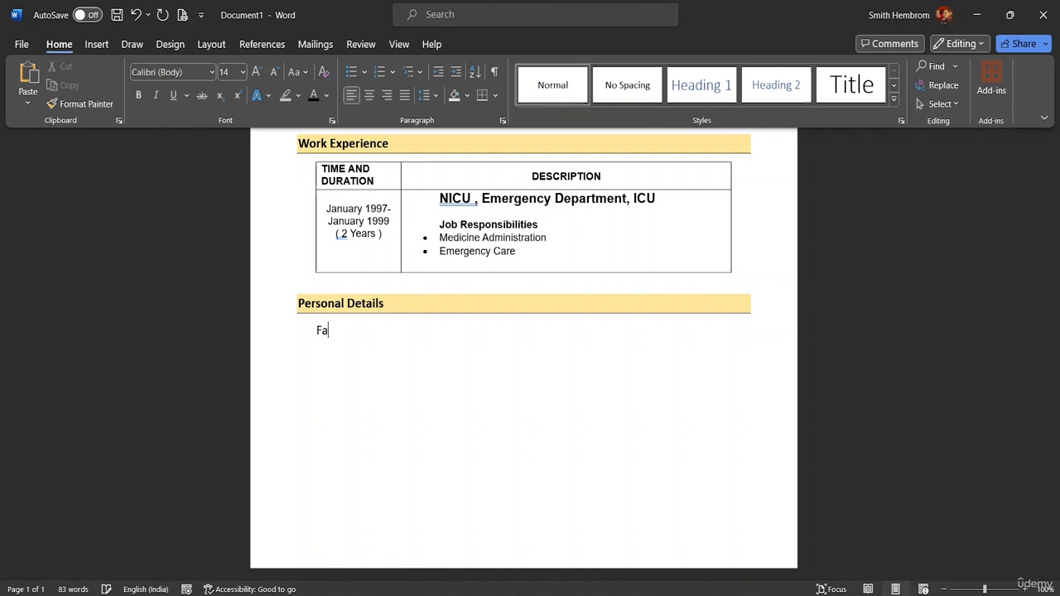
text(ther)
text(")
key(BackSpace)
text('s )
text(Name)
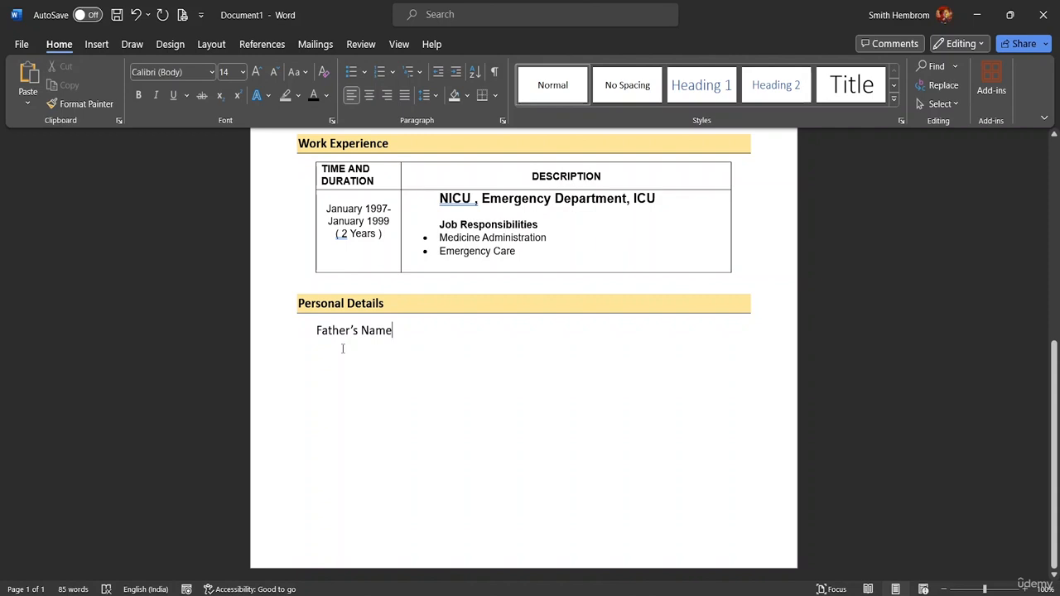
- Add a colon after "Father's Name", set apart from the label with tab spacing, and start a new line below
text(:)
key(Tab)
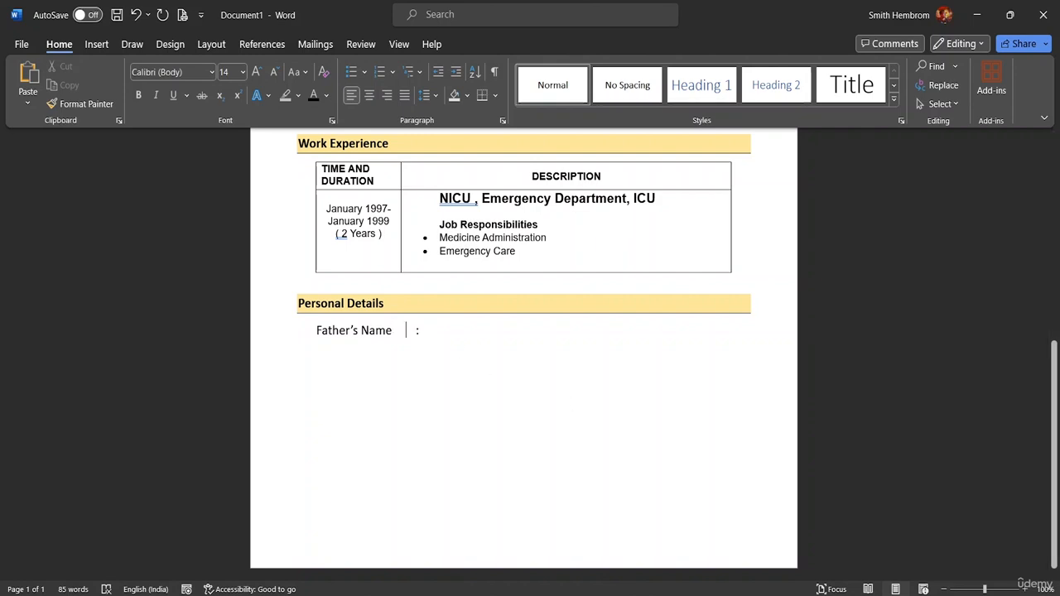
key(Tab)
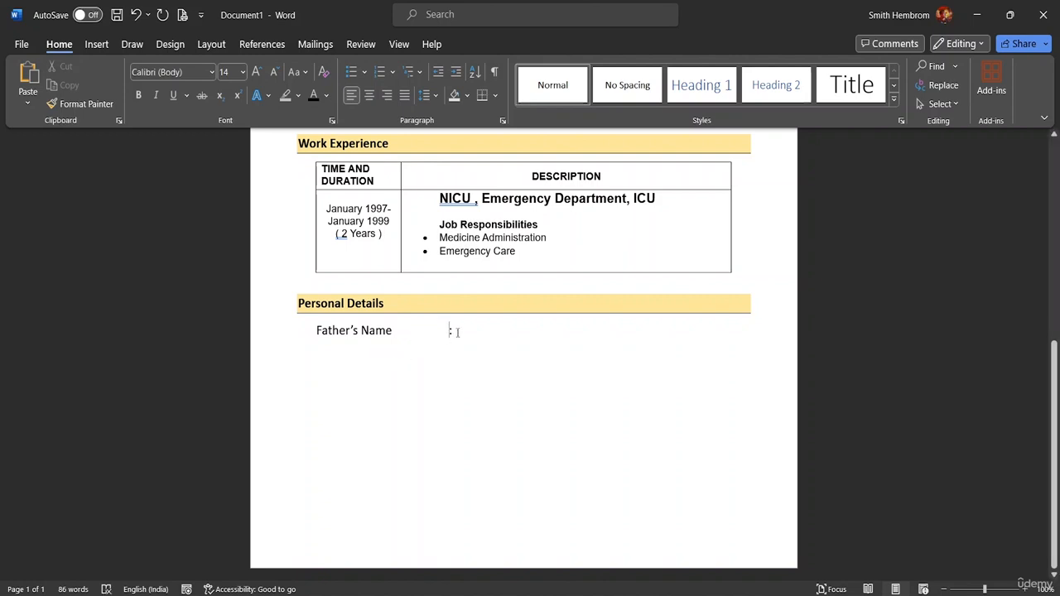
double_click(458, 332)
click(463, 334)
key(Return)
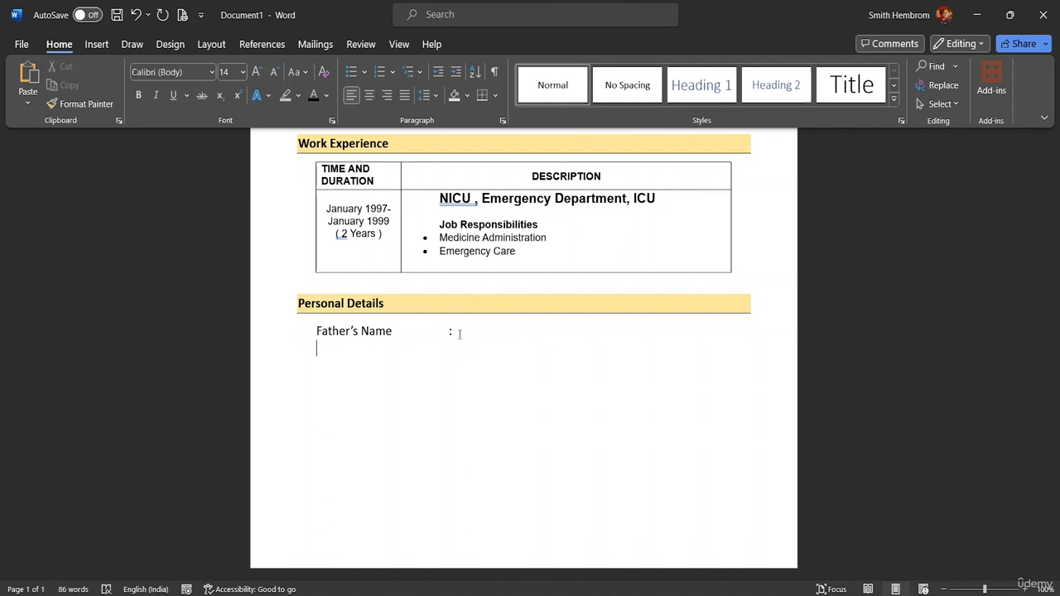
- Enter the label "Mother's Name" with its colon tab-aligned under the colon of the "Father's Name" line
text(Mothe)
text(r's )
text(Name)
text(:)
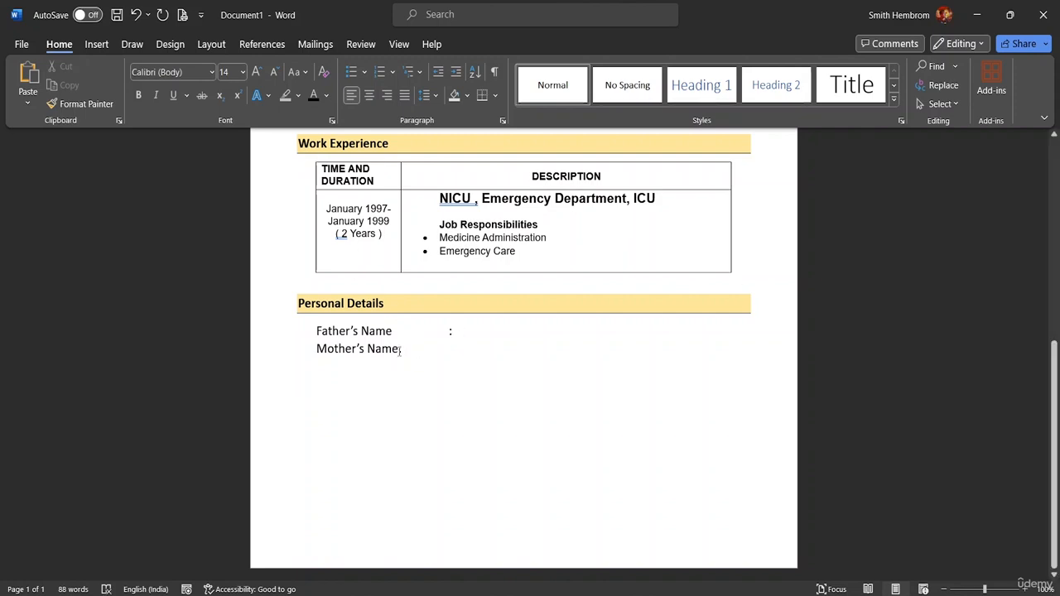
key(BackSpace)
key(Tab)
text(:)
- Add an "Email Address" label directly below "Mother's Name" without extra paragraph spacing, with its colon aligned to those above
key(Return)
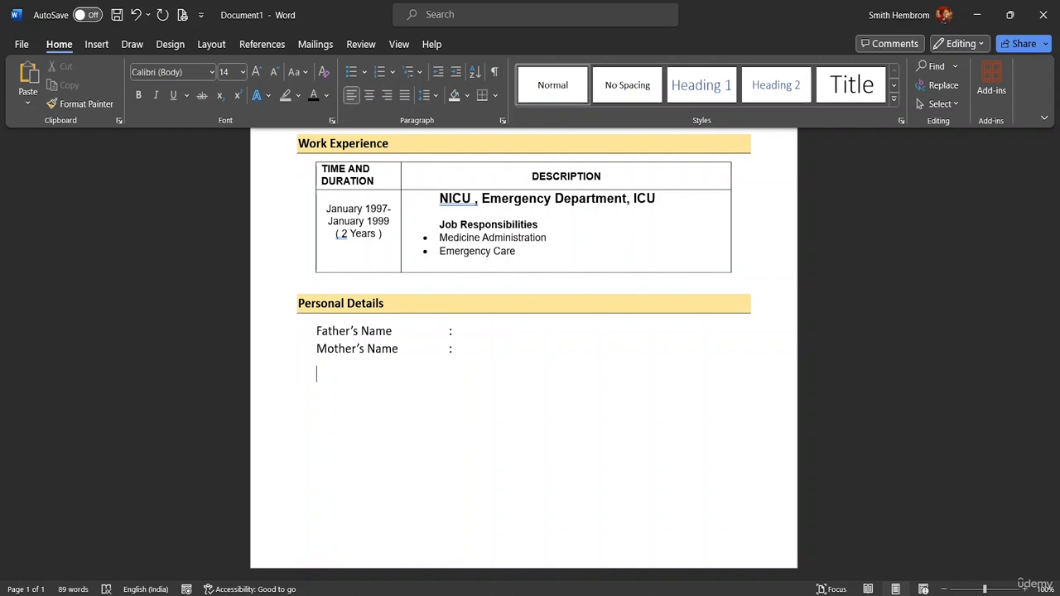
key(BackSpace)
key(Return)
text(Email Address)
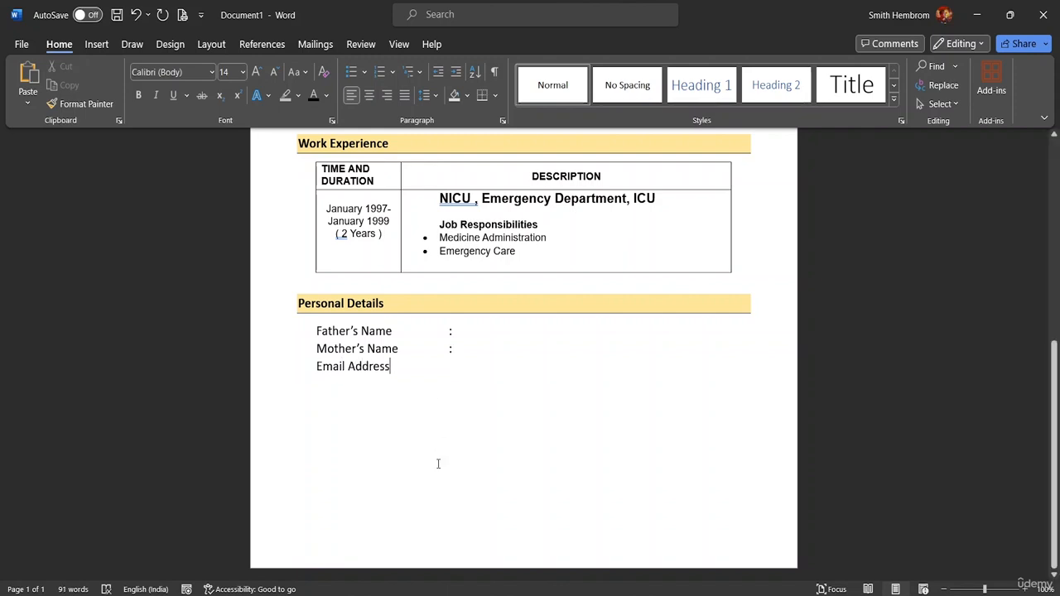
text(:)
key(Tab)
key(Tab)
click(461, 370)
click(466, 382)
- Add the label "Phone No.:" on a line break directly below the "Email Address" line
scroll(488, 398, up, 4)
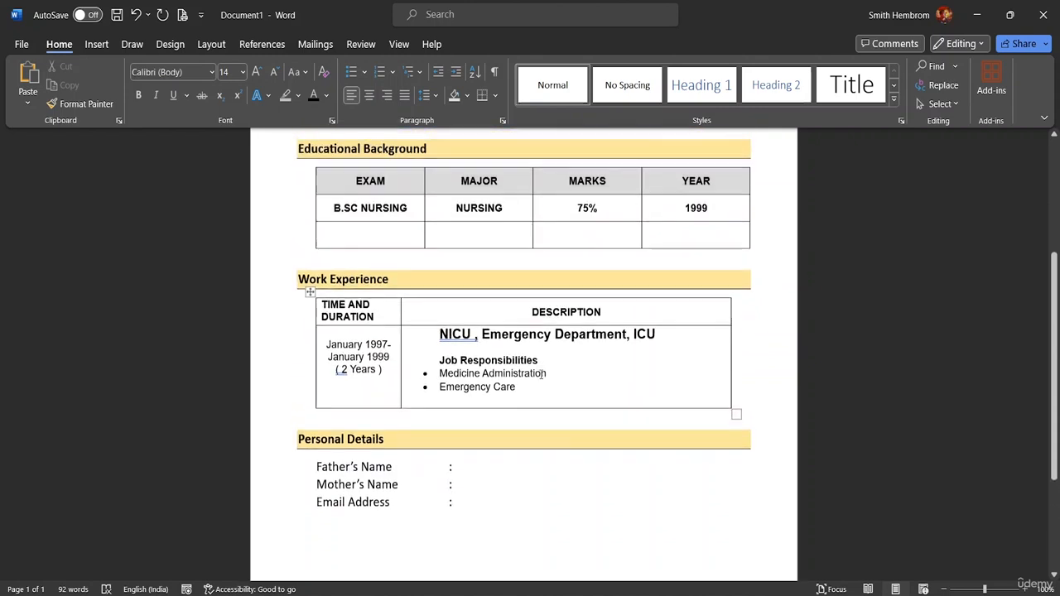
scroll(545, 347, down, 4)
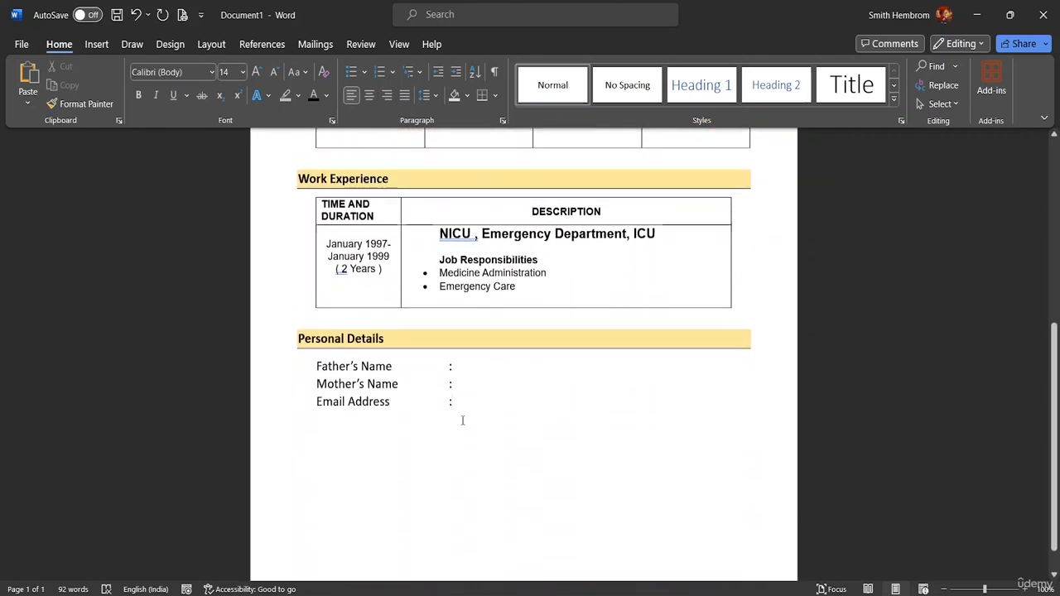
key(Return)
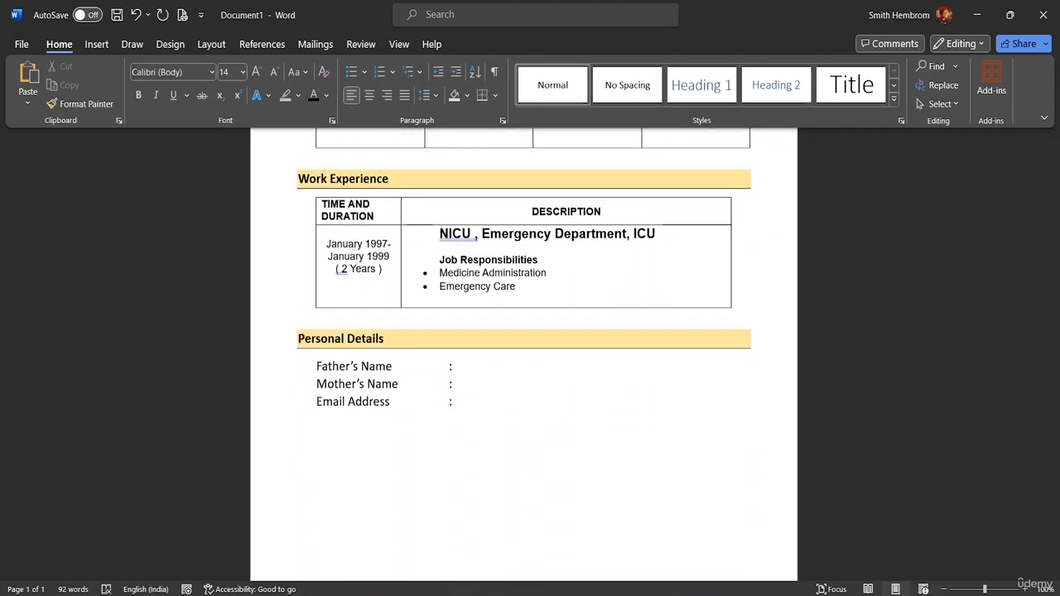
key(BackSpace)
key(shift+Return)
text(Phone No.)
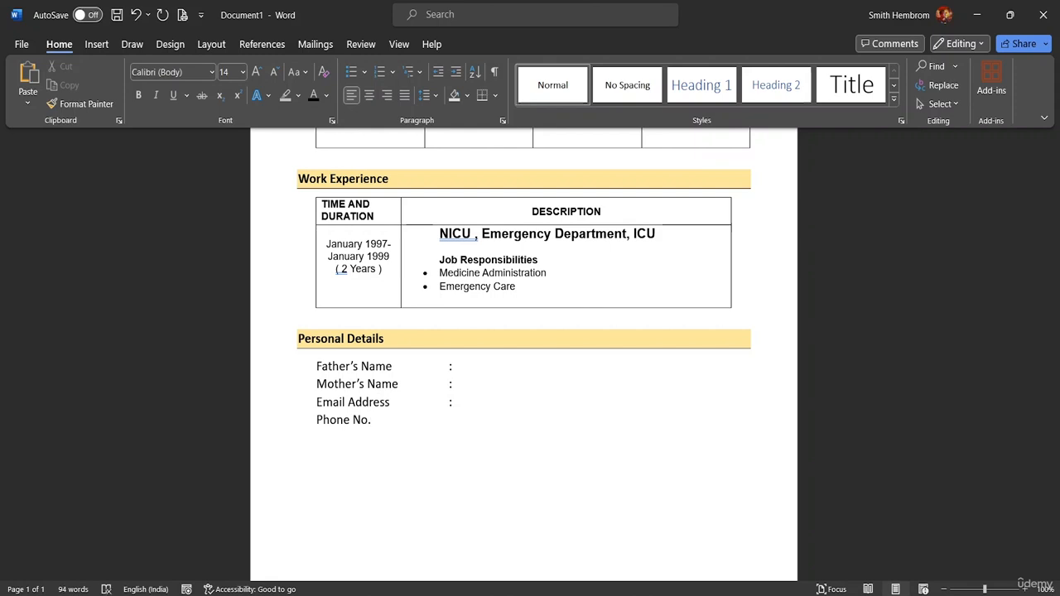
text(:)
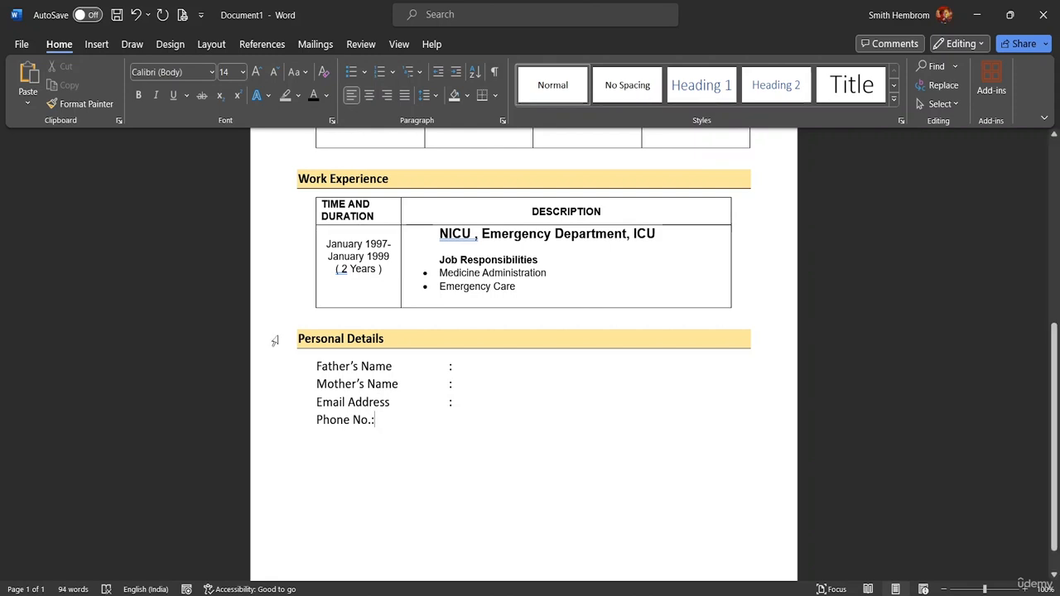
- Tab the colon after "Phone No." into line with the colons above and add a line break after it
drag(372, 420, 377, 423)
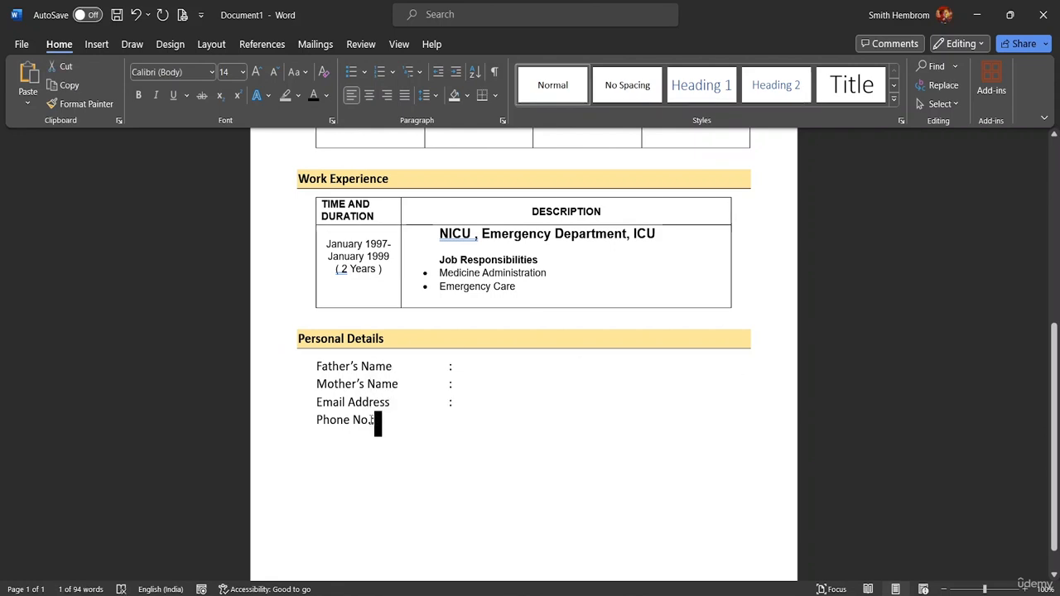
click(372, 422)
key(Tab)
key(Tab)
key(Tab)
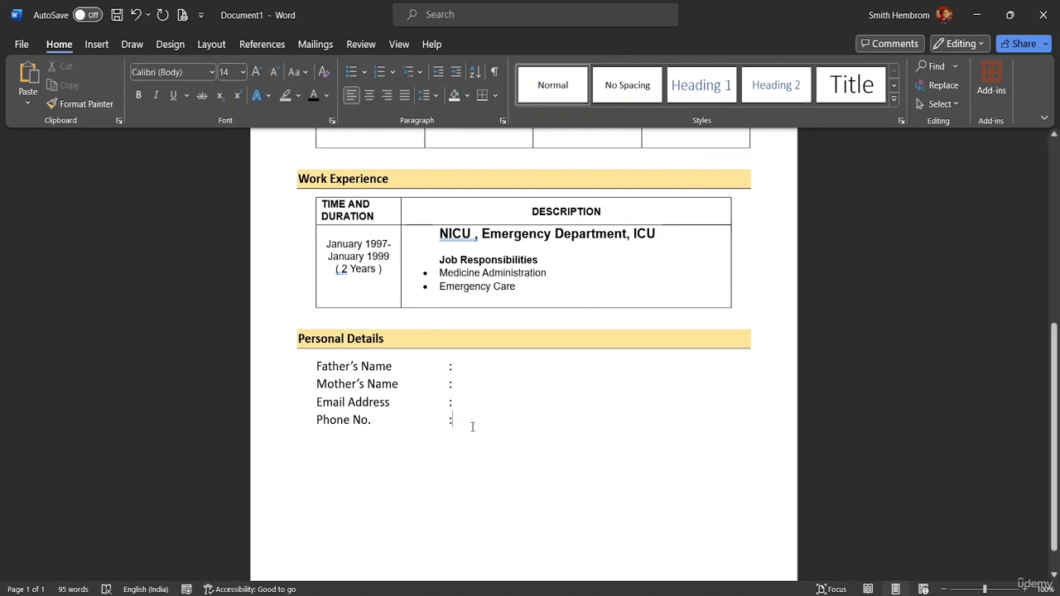
key(Return)
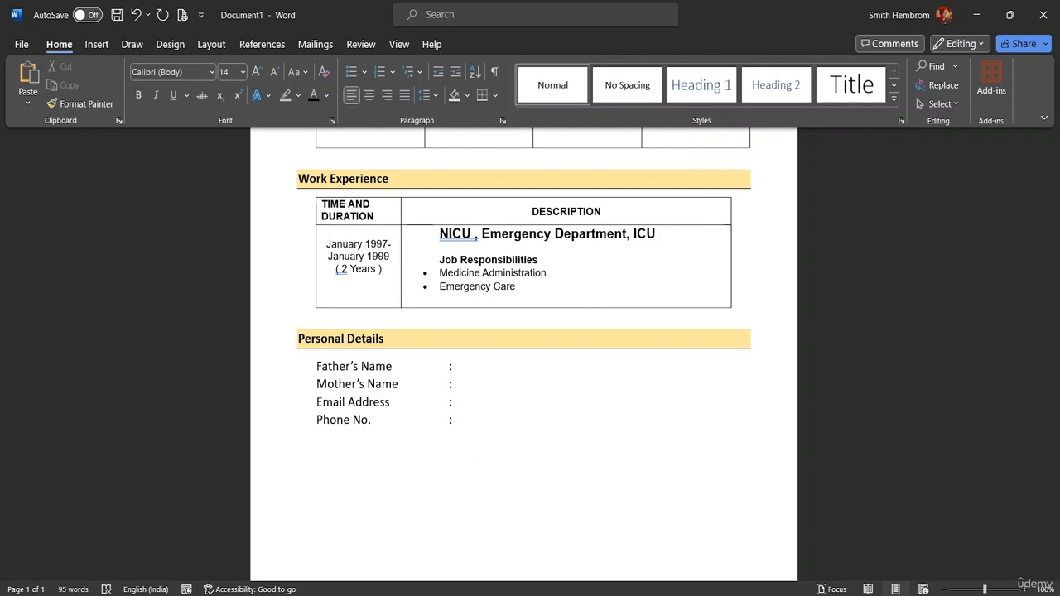
key(BackSpace)
key(Return)
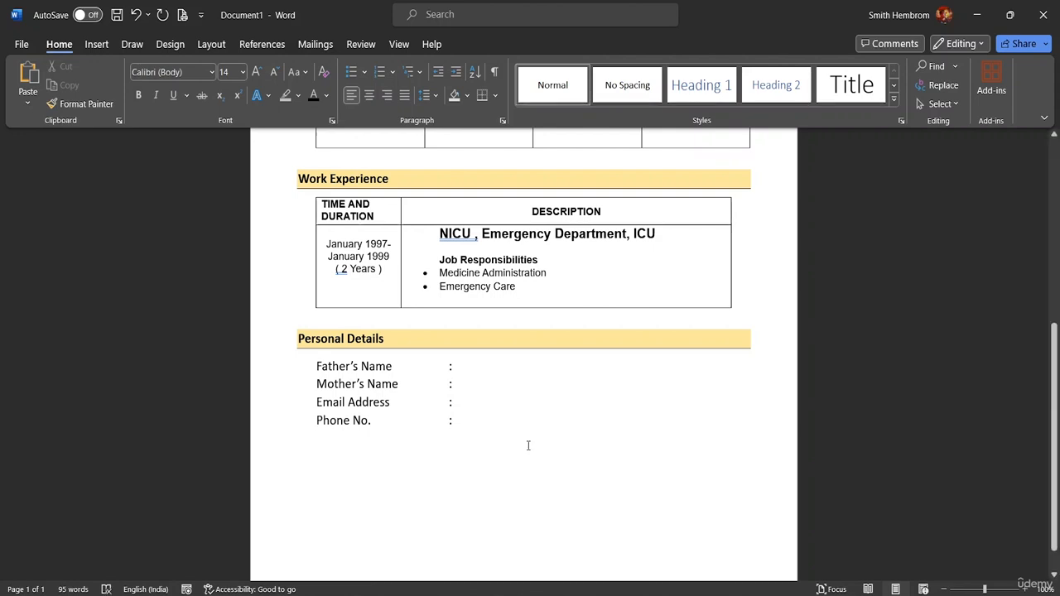
- Add the label "Nationality" below "Phone No." with its colon tab-aligned under the colons above
text(Na)
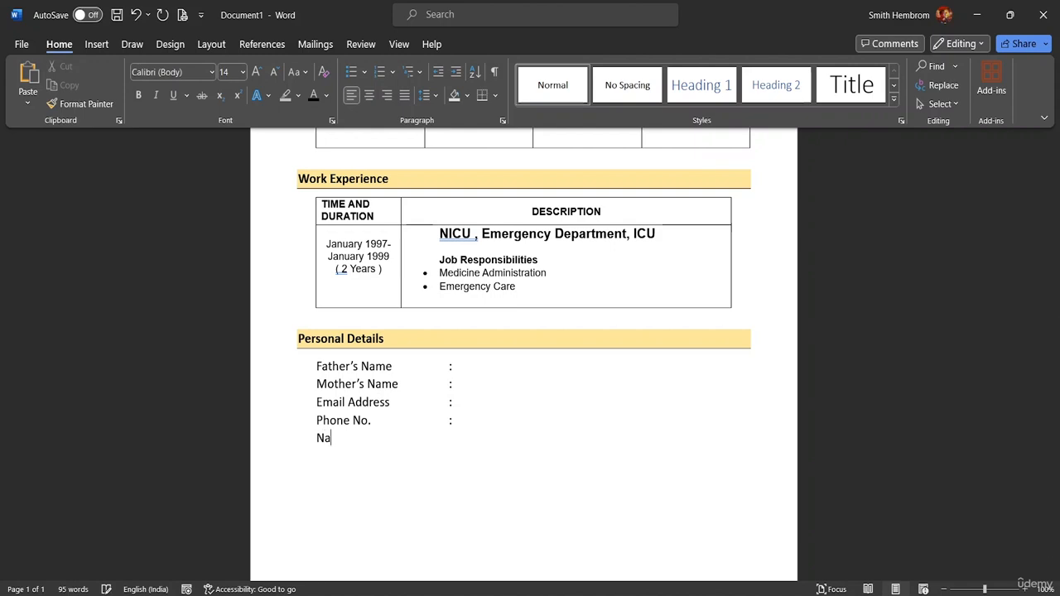
text(tional)
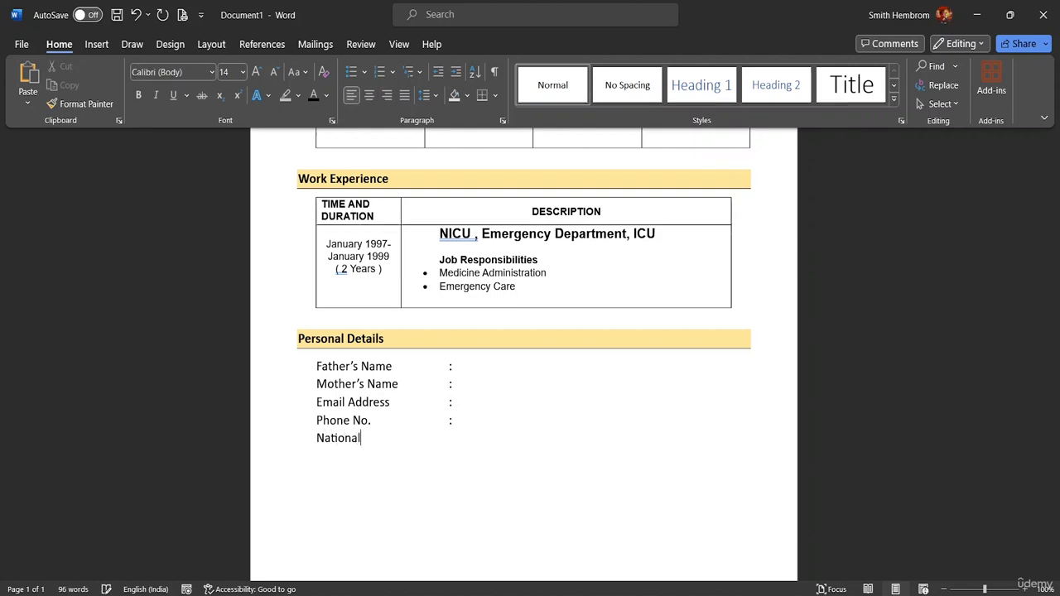
text(ity)
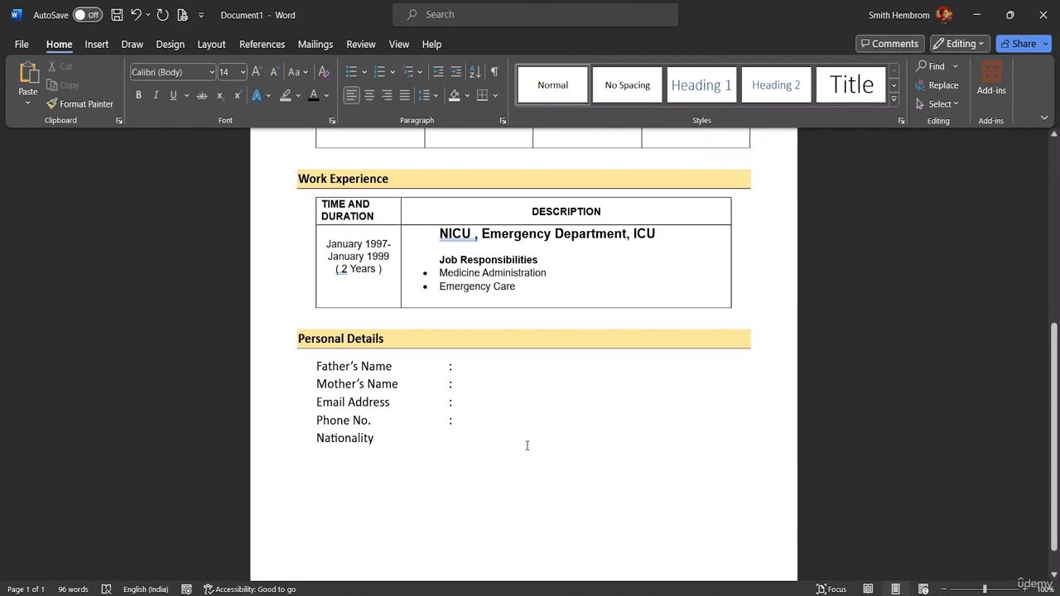
text(:)
key(Tab)
scroll(470, 407, down, 1)
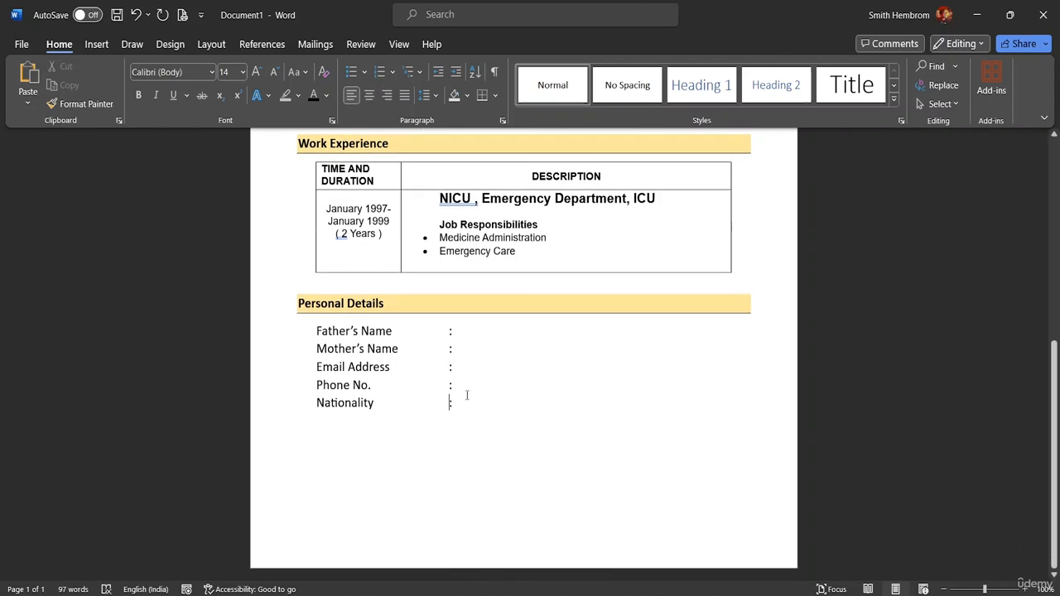
- Start a new paragraph after the colon of the "Nationality" line in Personal Details
scroll(557, 402, up, 8)
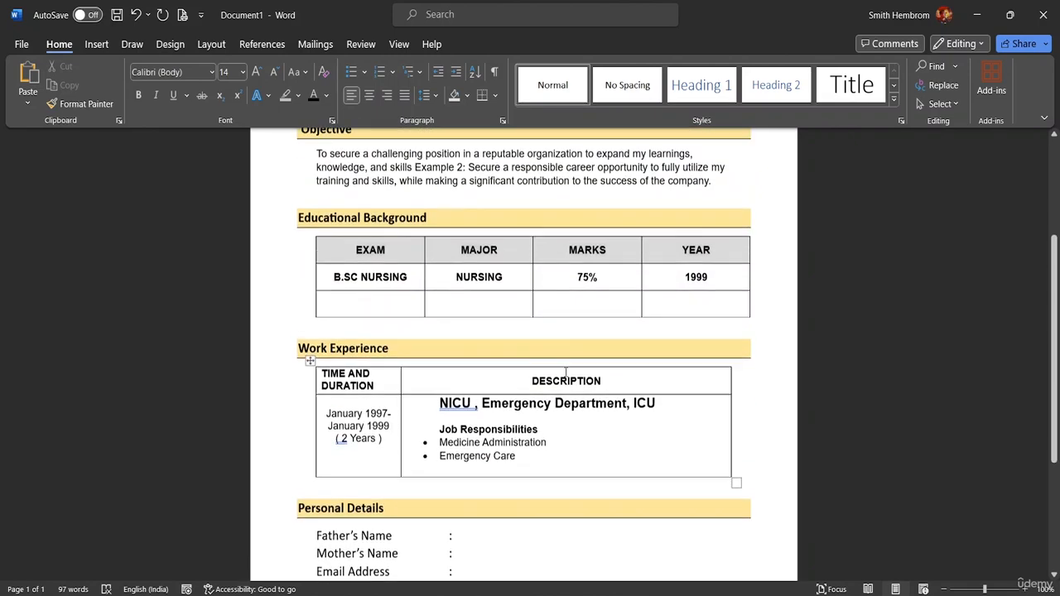
scroll(540, 406, down, 1)
scroll(540, 406, down, 5)
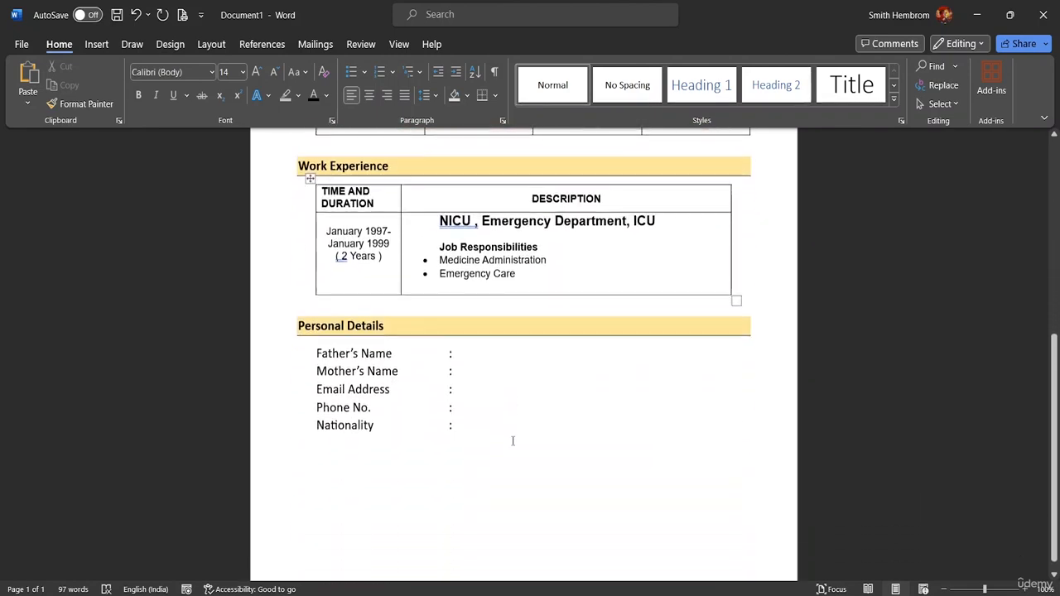
double_click(467, 410)
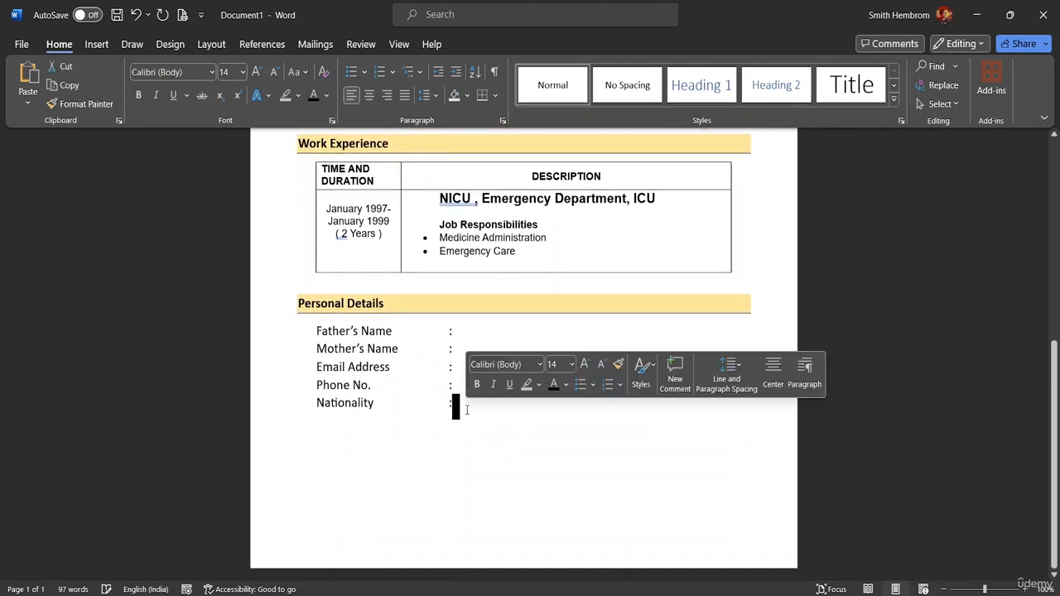
click(467, 410)
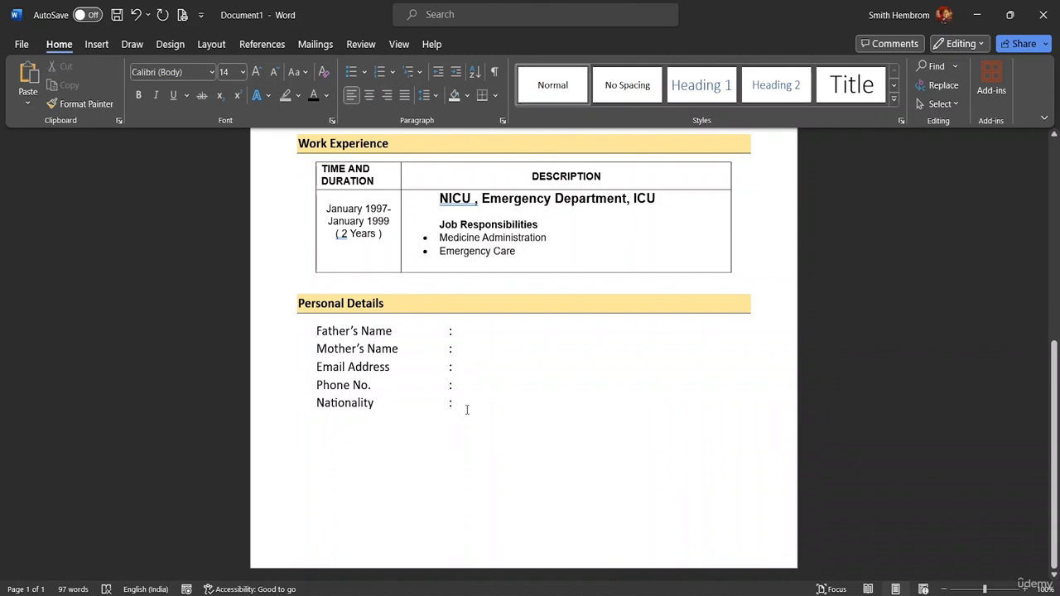
key(Return)
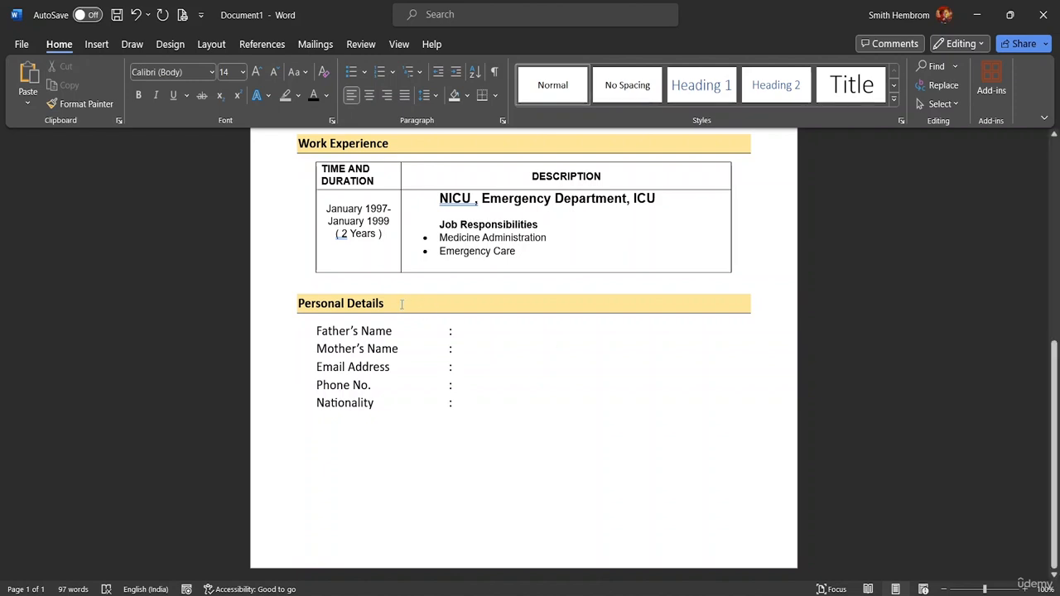
- Review the layout of the Objective, Educational Background, Work Experience and Personal Details sections
scroll(439, 315, up, 7)
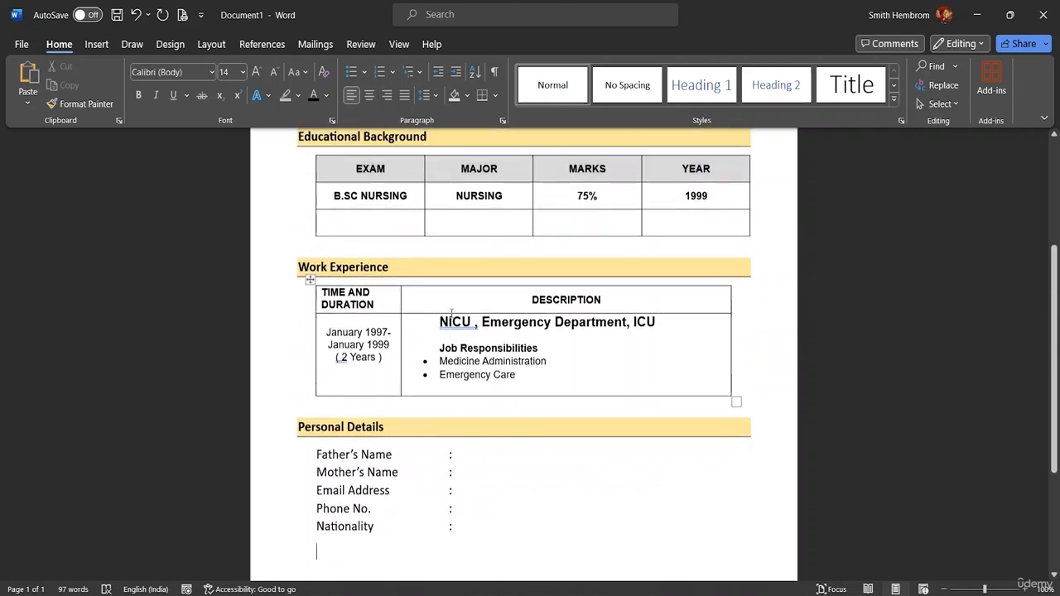
scroll(417, 402, down, 6)
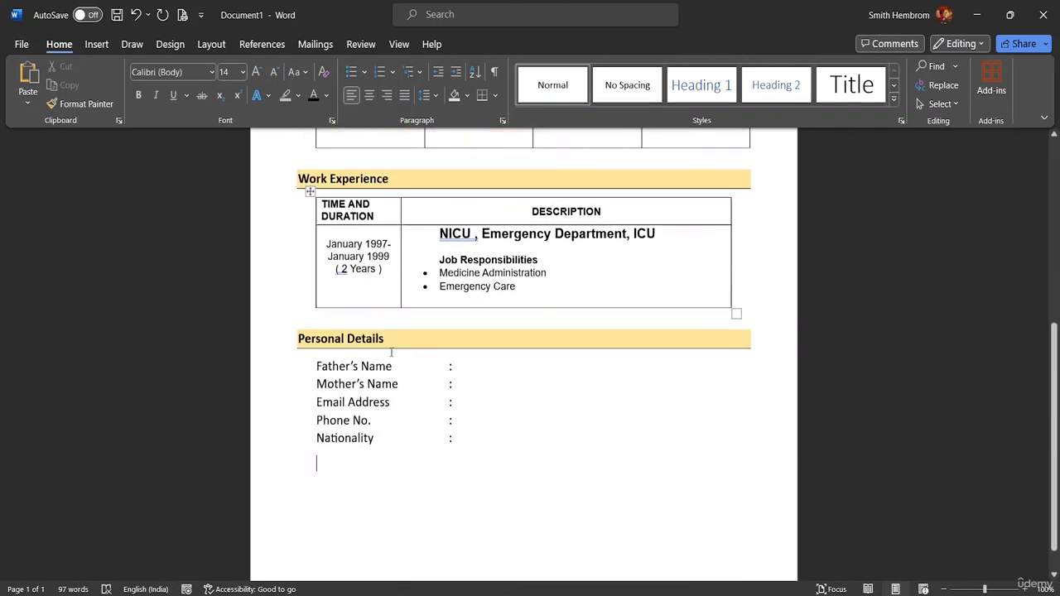
scroll(729, 483, up, 1)
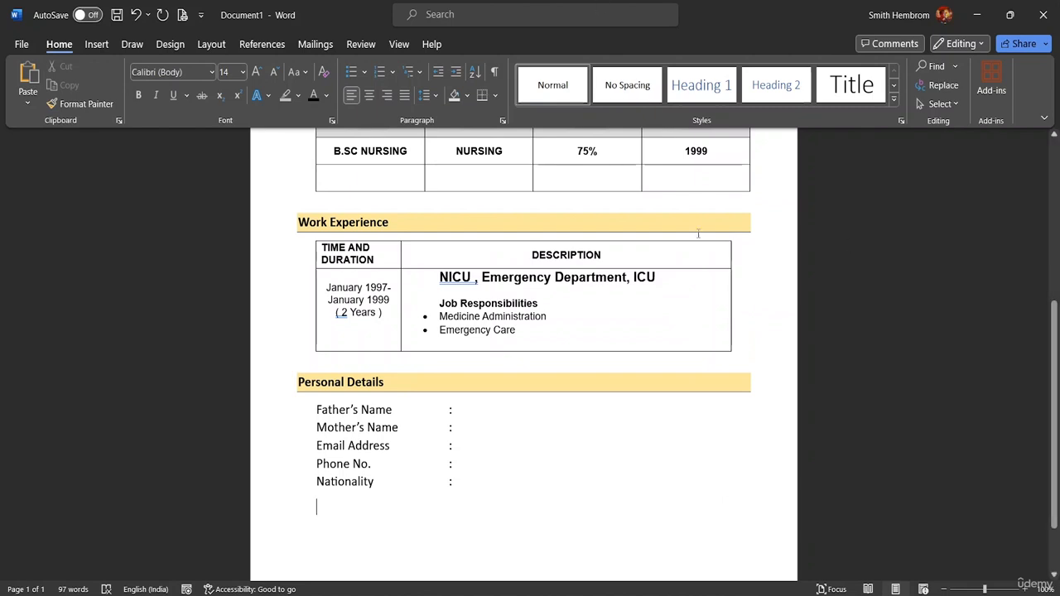
scroll(397, 296, up, 1)
scroll(397, 296, up, 1)
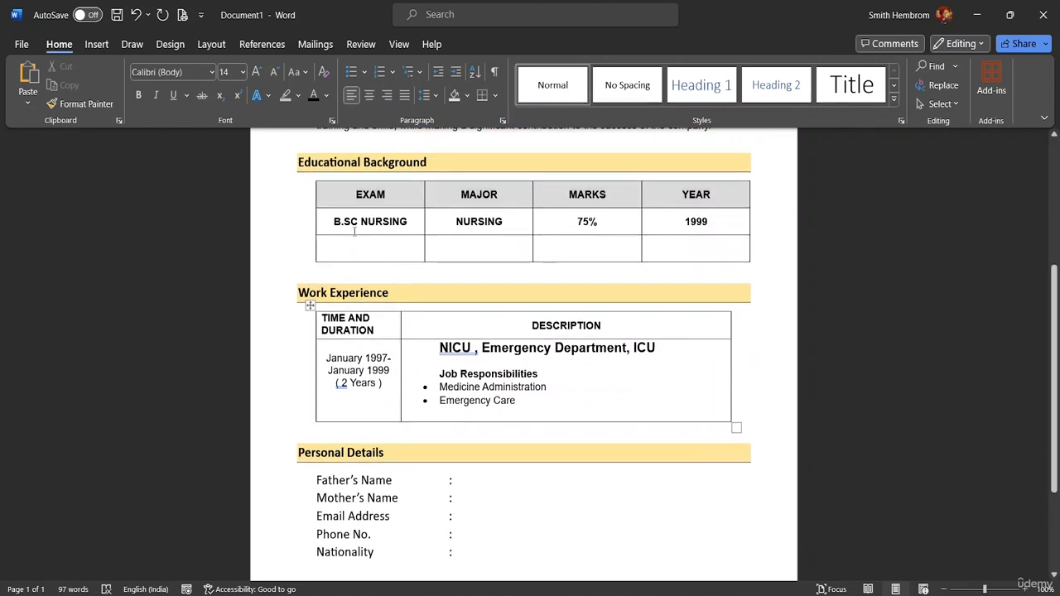
scroll(501, 271, up, 4)
scroll(501, 271, down, 3)
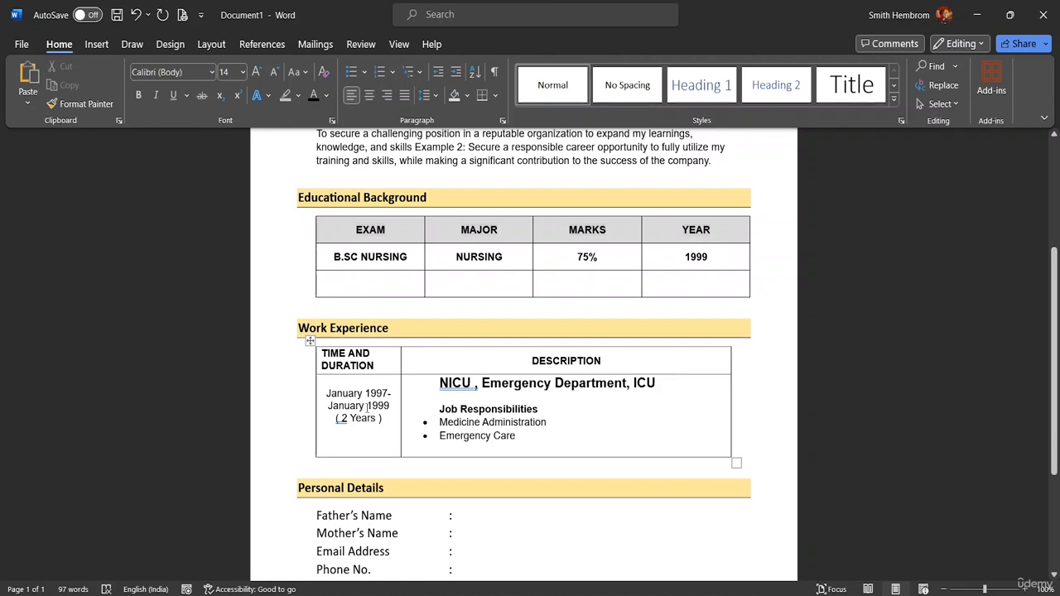
scroll(368, 409, down, 5)
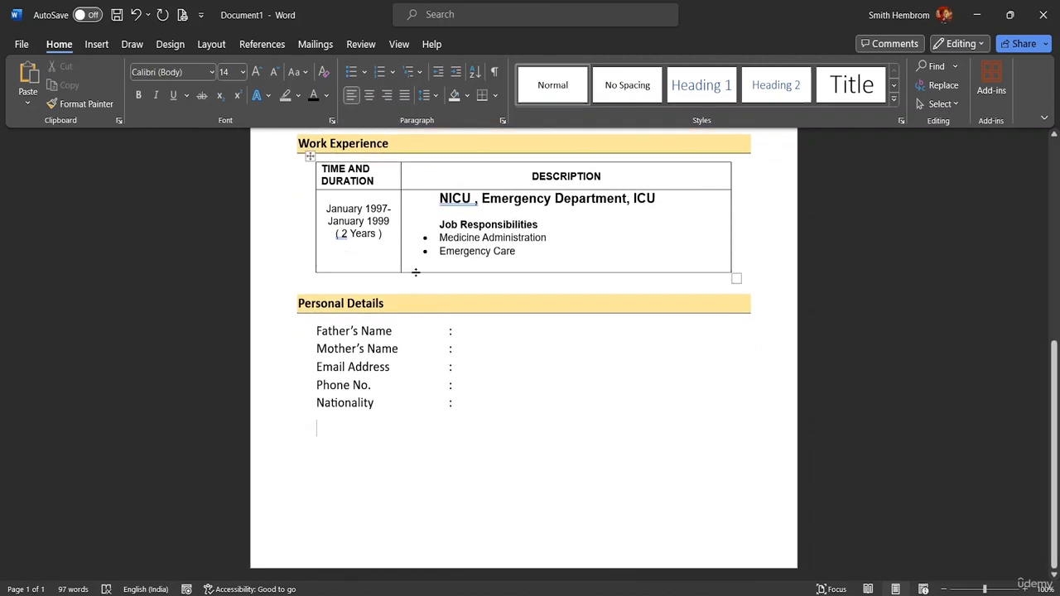
- Copy the shaded "Personal Details" heading to below the "Nationality" line and remove the blank line above the copy
click(398, 307)
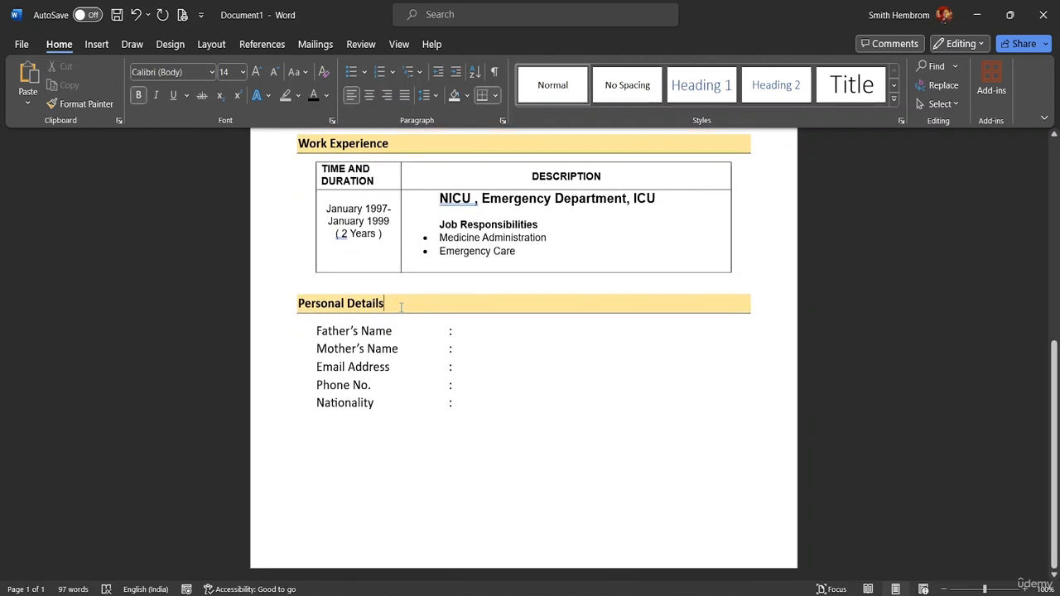
drag(383, 304, 282, 296)
key(ctrl+c)
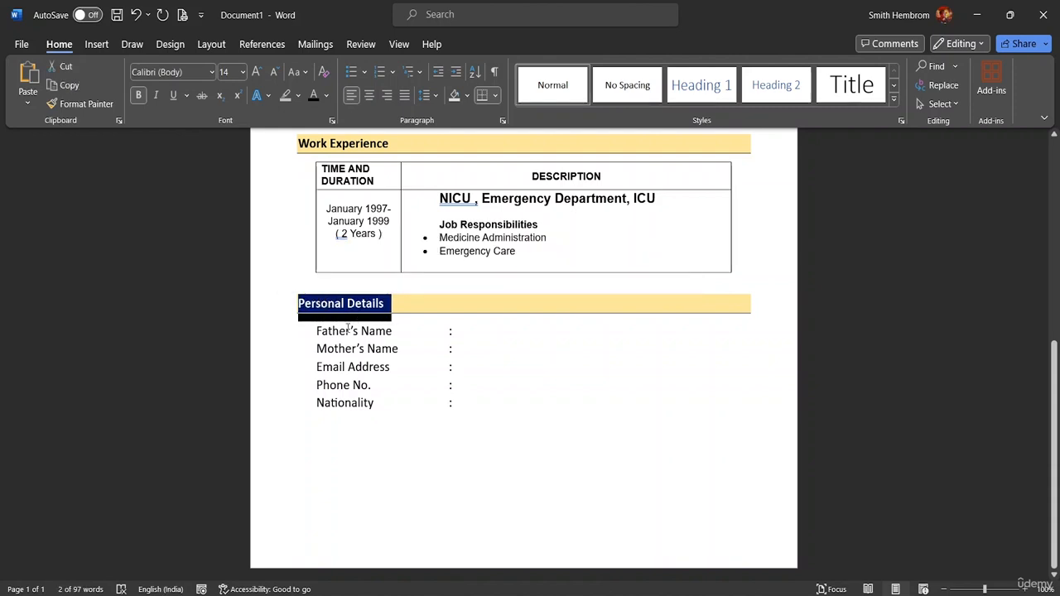
click(316, 451)
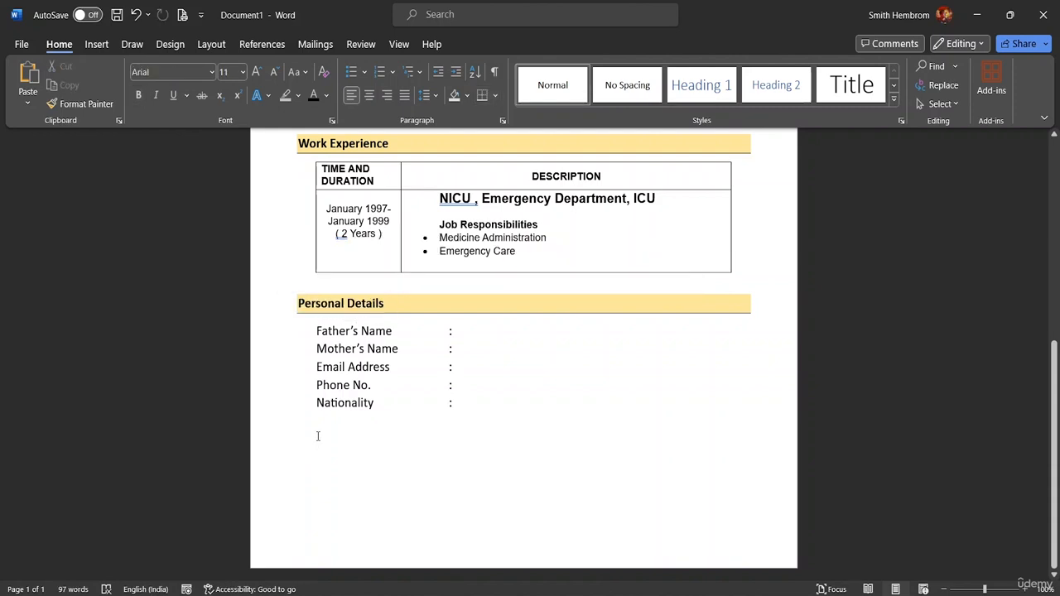
key(ctrl+v)
click(309, 424)
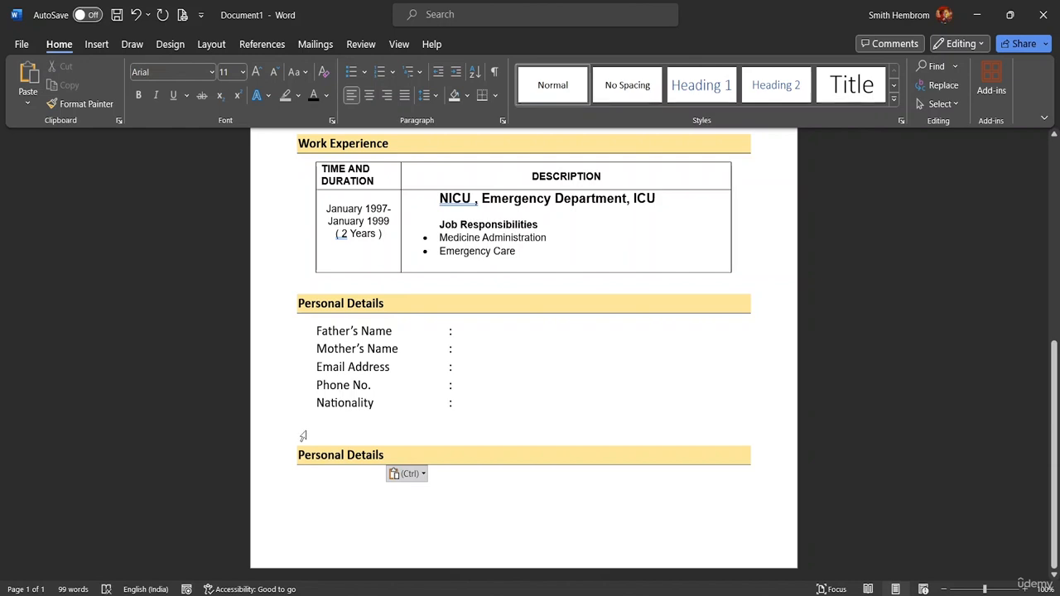
key(BackSpace)
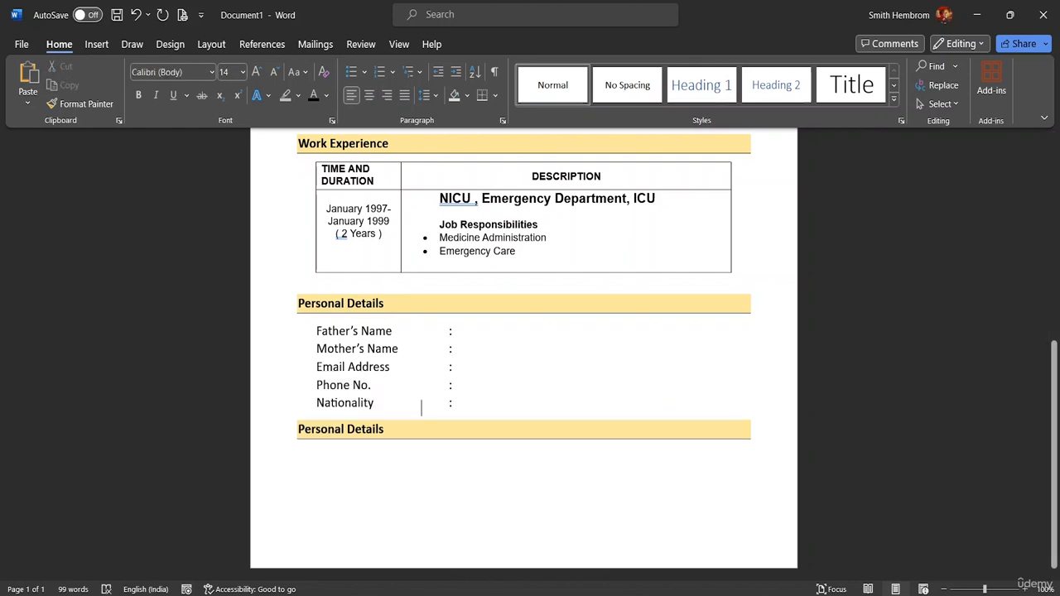
- Replace the text of the copied shaded heading below "Nationality" with "References"
click(310, 462)
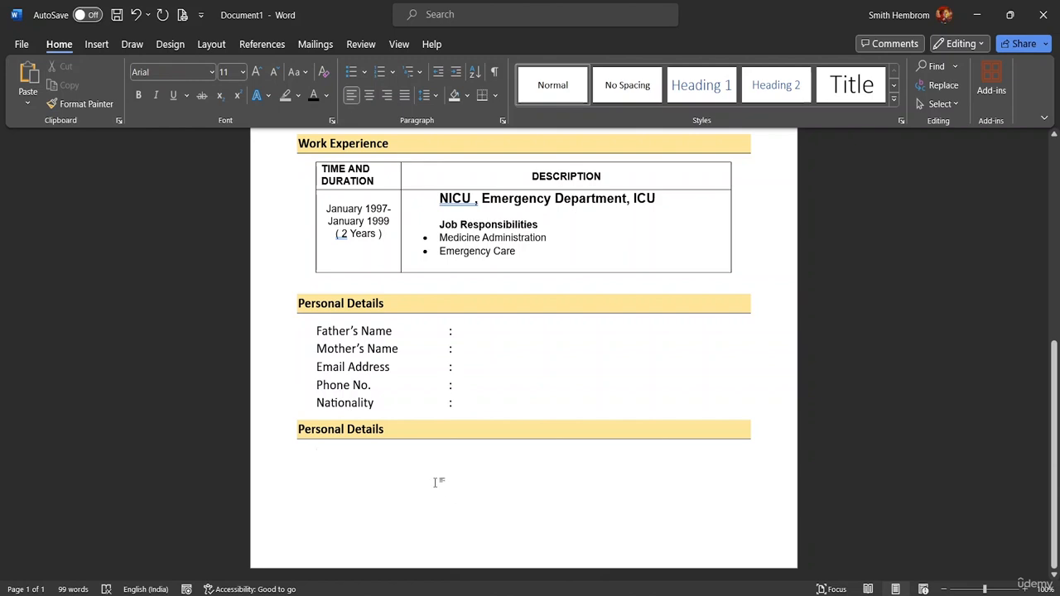
drag(385, 429, 390, 427)
key(BackSpace)
key(BackSpace)
key(BackSpace)
key(BackSpace)
key(BackSpace)
key(BackSpace)
key(BackSpace)
key(BackSpace)
key(BackSpace)
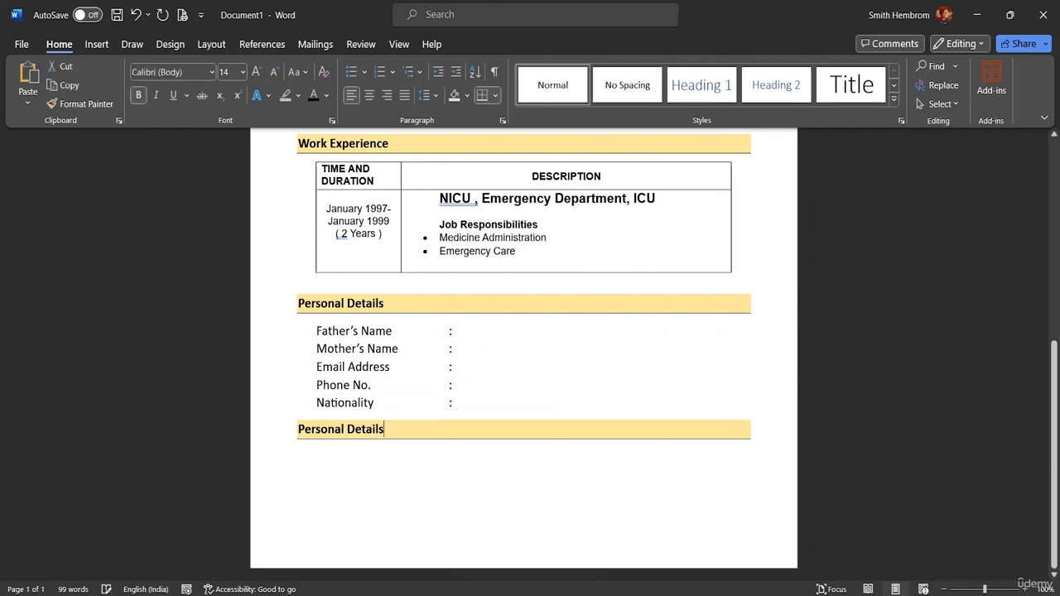
key(BackSpace)
key(BackSpace)
key(BackSpace)
key(BackSpace)
key(BackSpace)
key(BackSpace)
key(BackSpace)
key(BackSpace)
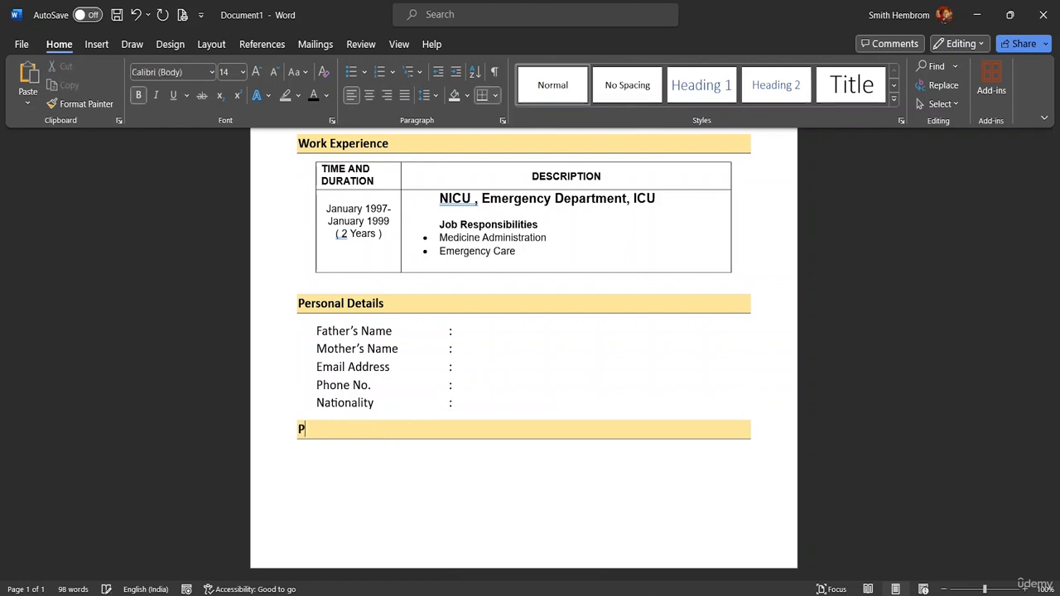
text(De)
key(BackSpace)
key(BackSpace)
key(BackSpace)
key(BackSpace)
key(BackSpace)
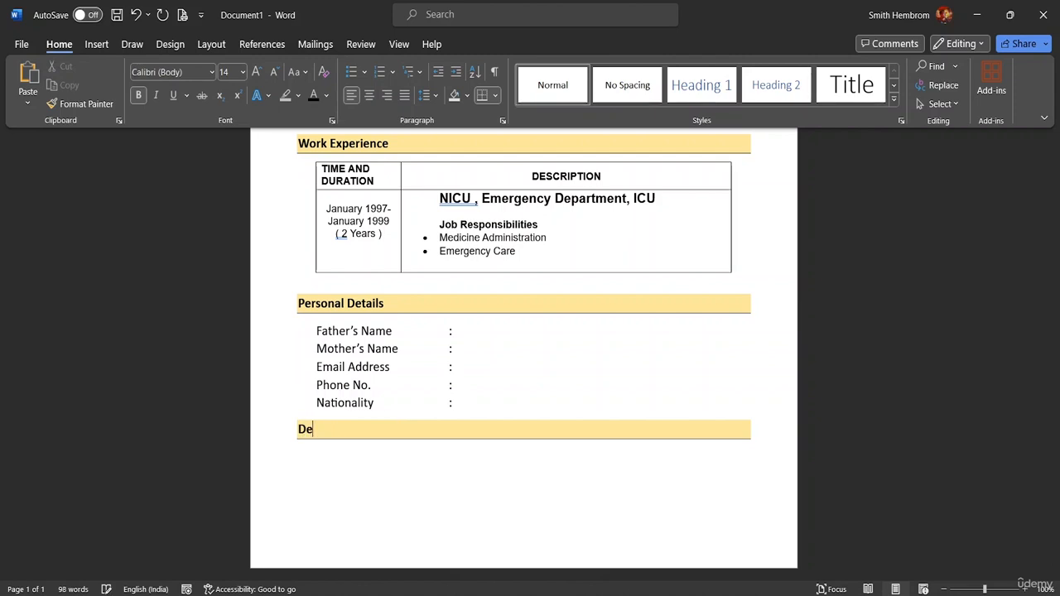
text(R)
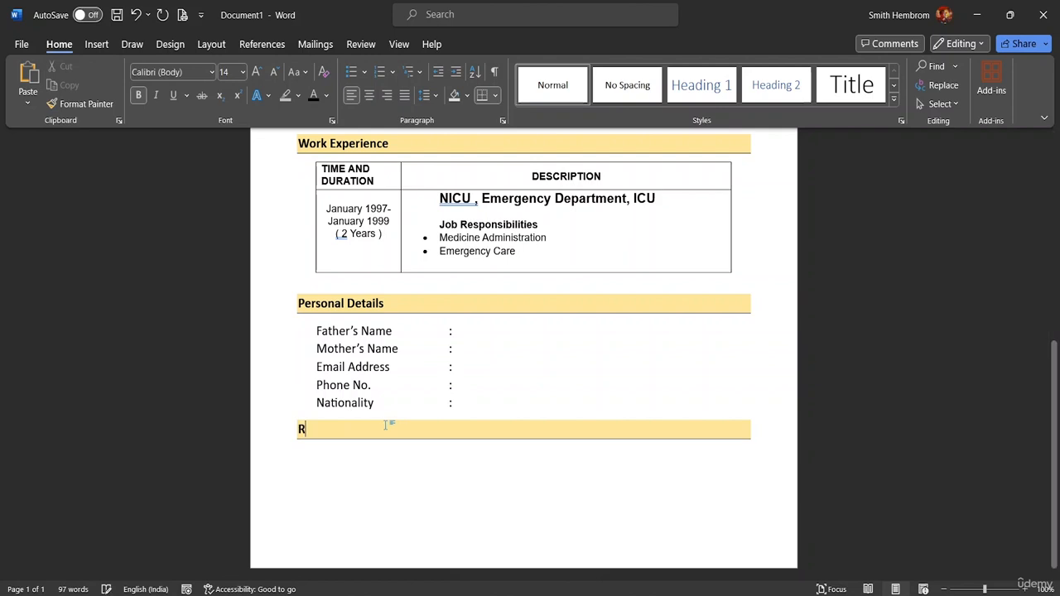
text(eferences)
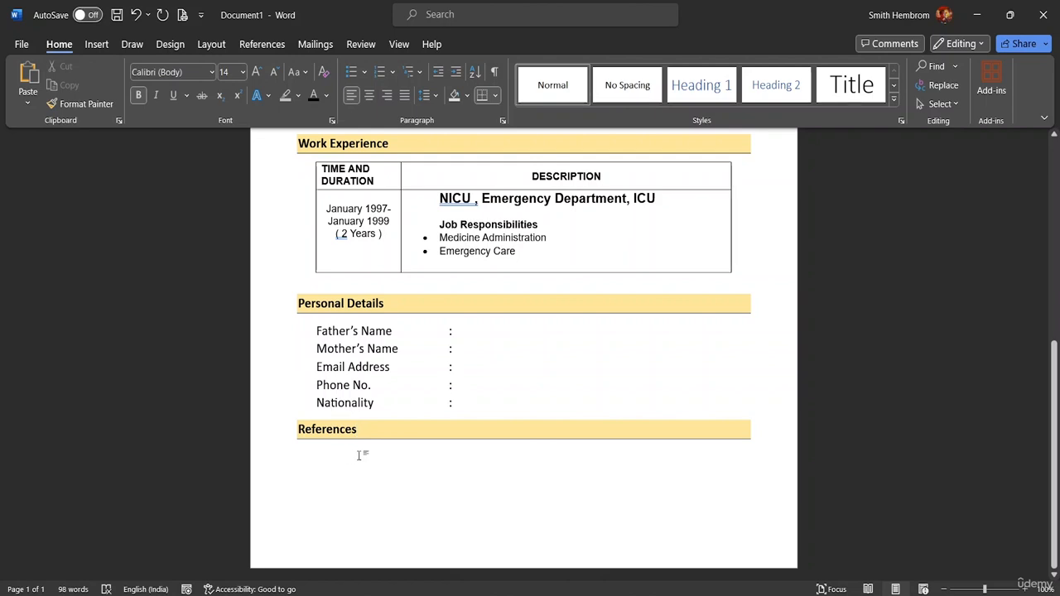
- Insert a table of two columns and one row directly below the "References" heading and make its row taller
double_click(304, 456)
double_click(421, 477)
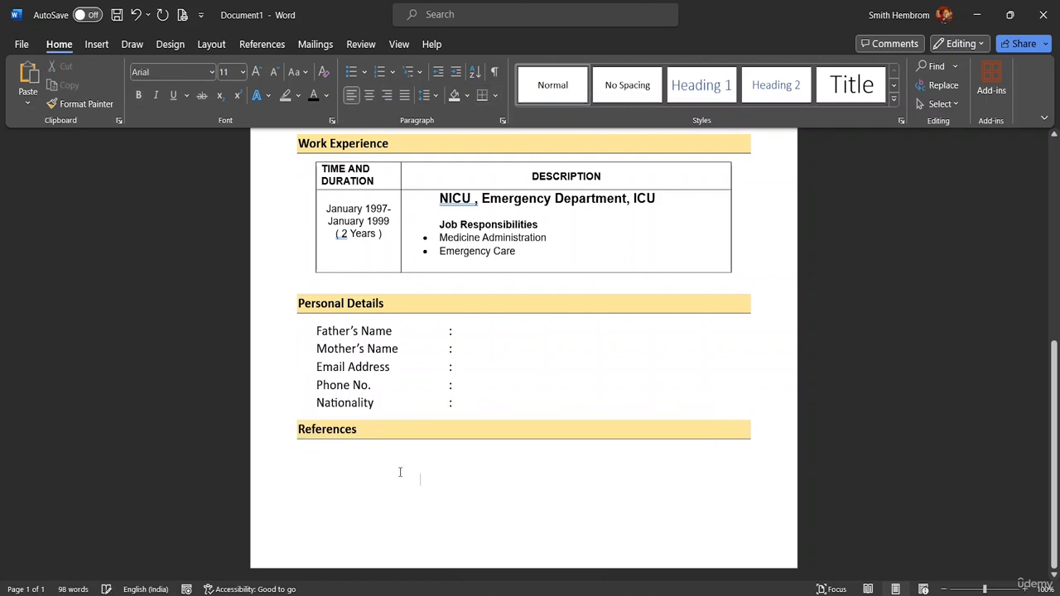
key(BackSpace)
key(BackSpace)
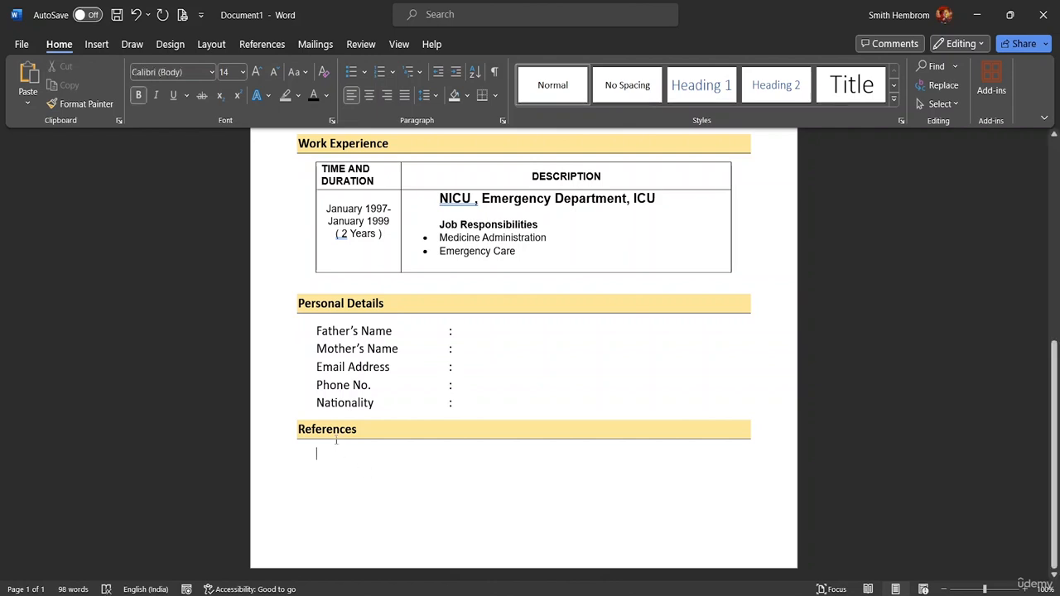
click(97, 45)
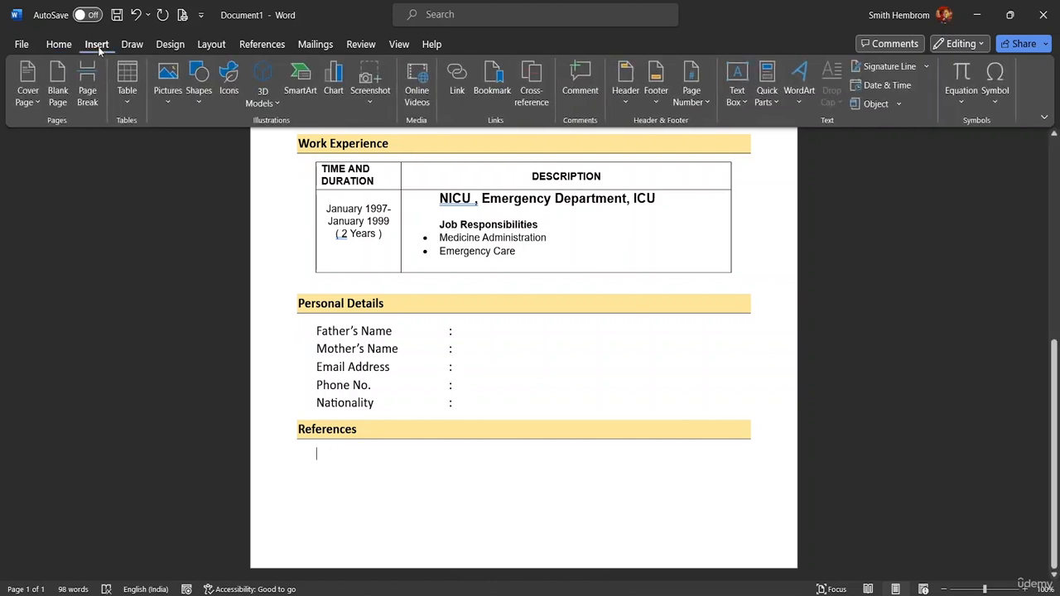
click(126, 83)
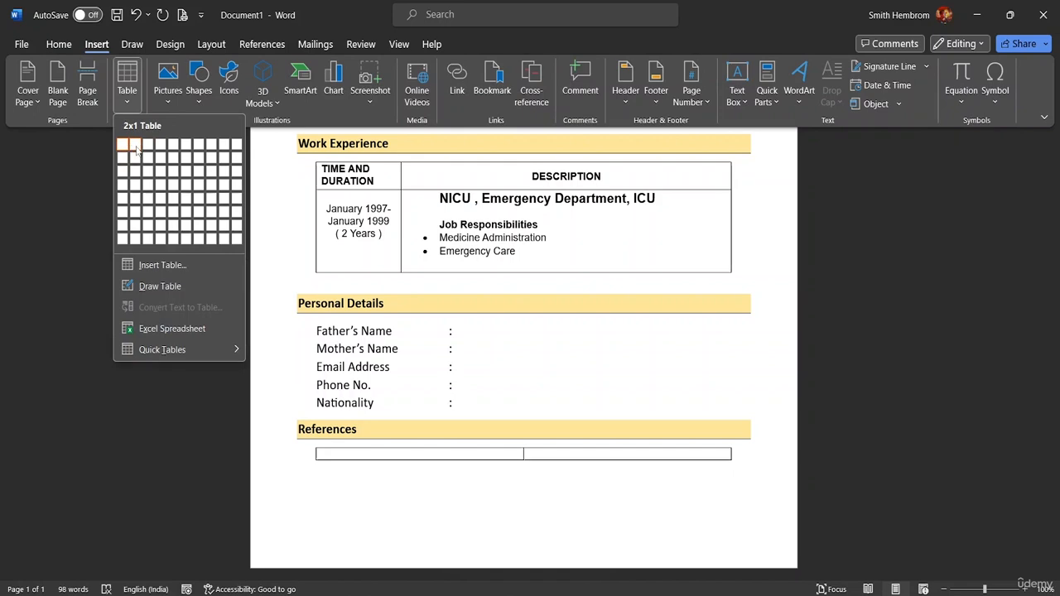
click(135, 147)
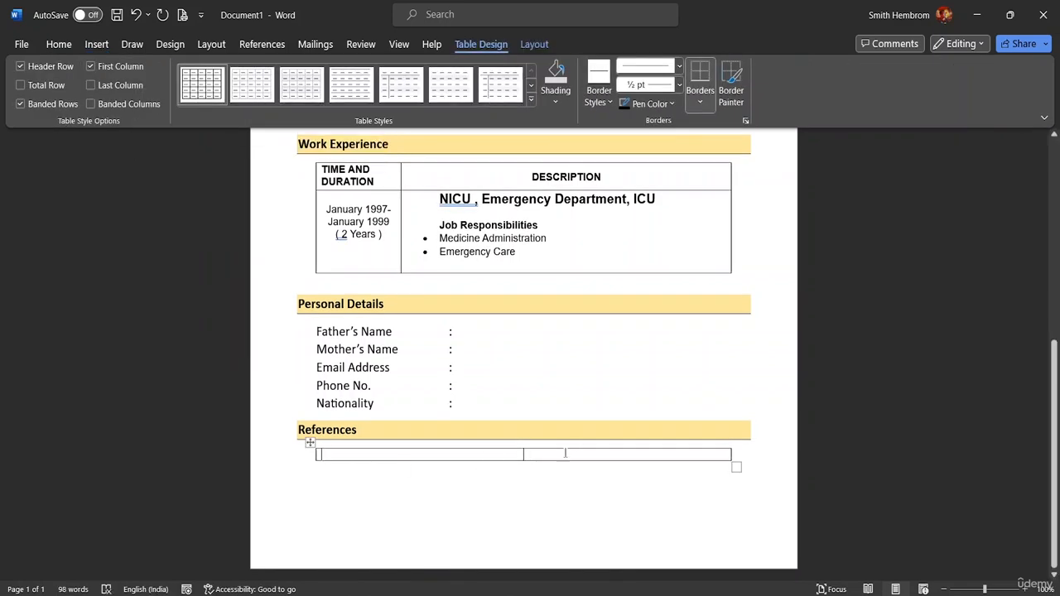
drag(524, 458, 523, 473)
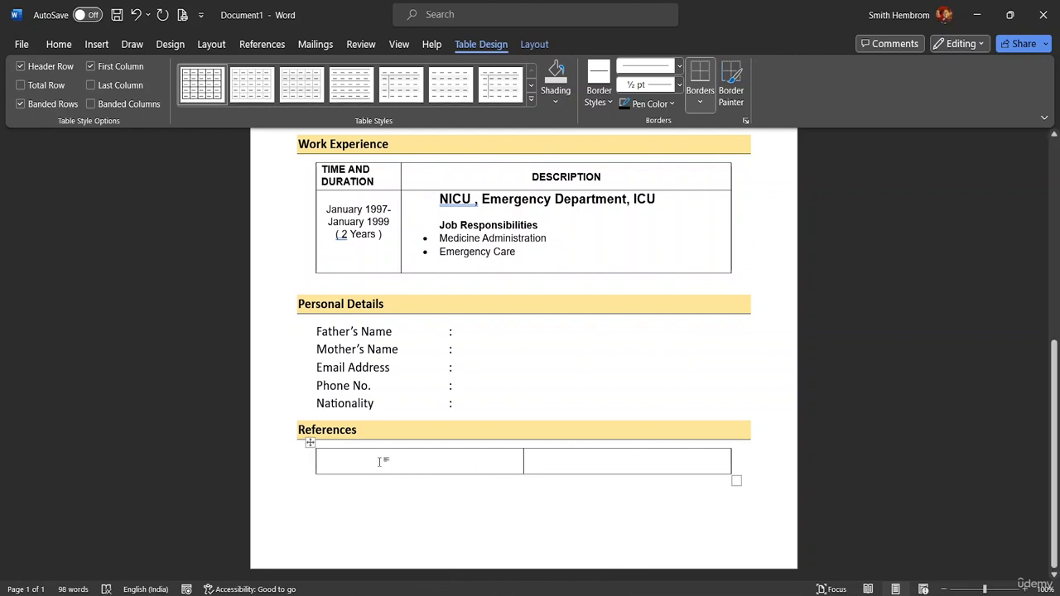
- Enter the column headings "NAME" and "DESIGNATION" in the two cells of the References table
text(N)
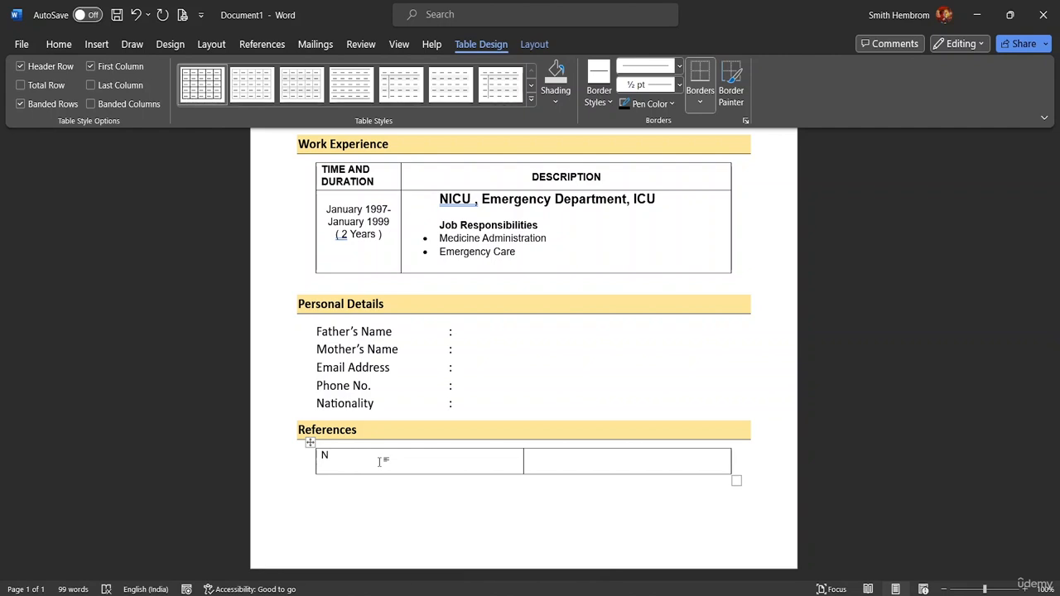
text(AME)
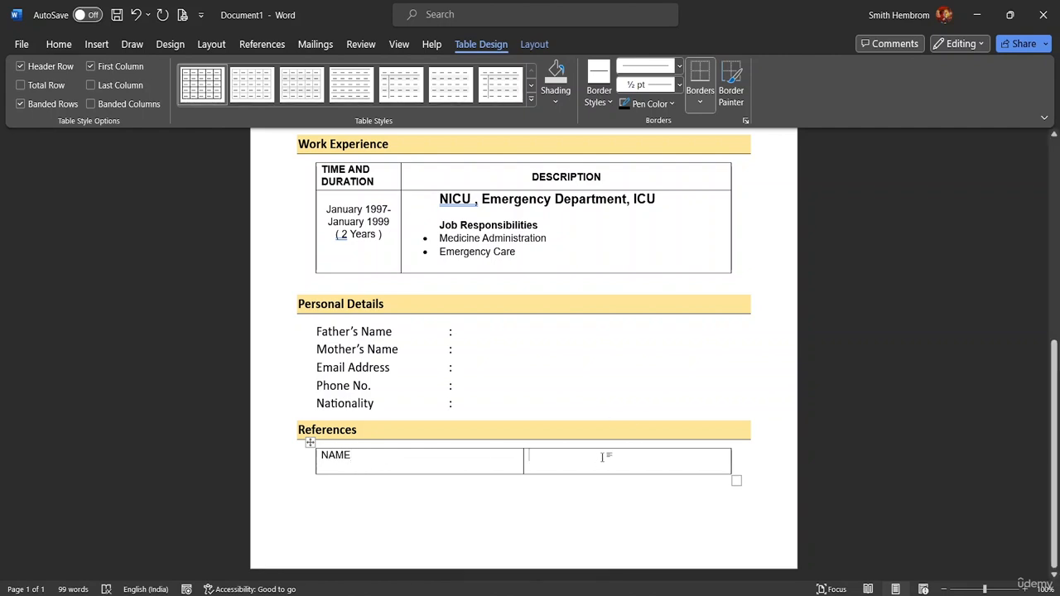
click(534, 455)
text(D)
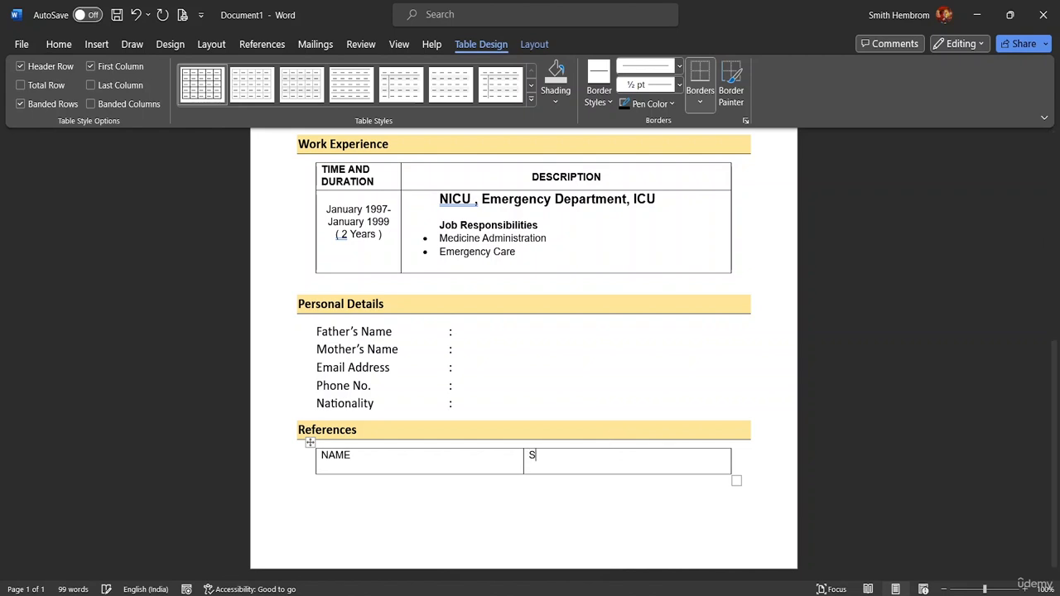
key(BackSpace)
text(DES)
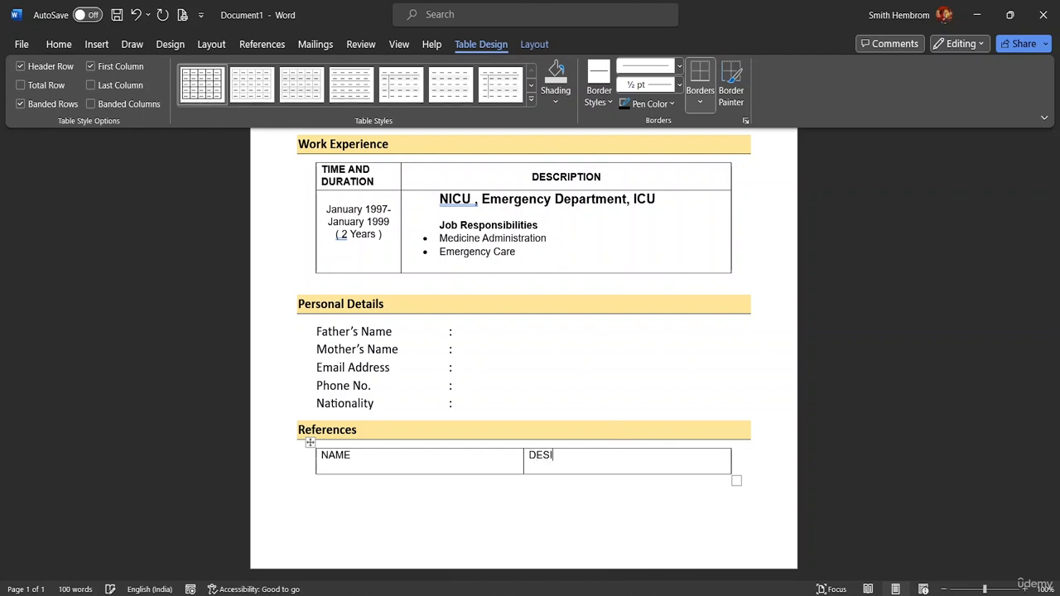
text(IGNATION)
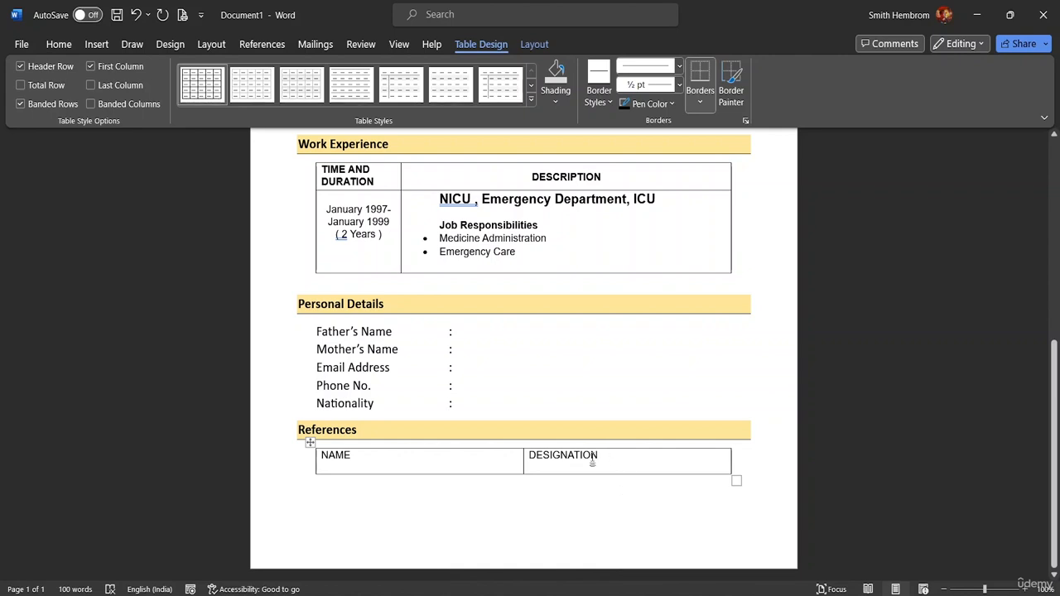
- Centre and bold the "NAME" and "DESIGNATION" headings and shade their cells with White, Background 1, Darker 35%
drag(593, 461, 437, 441)
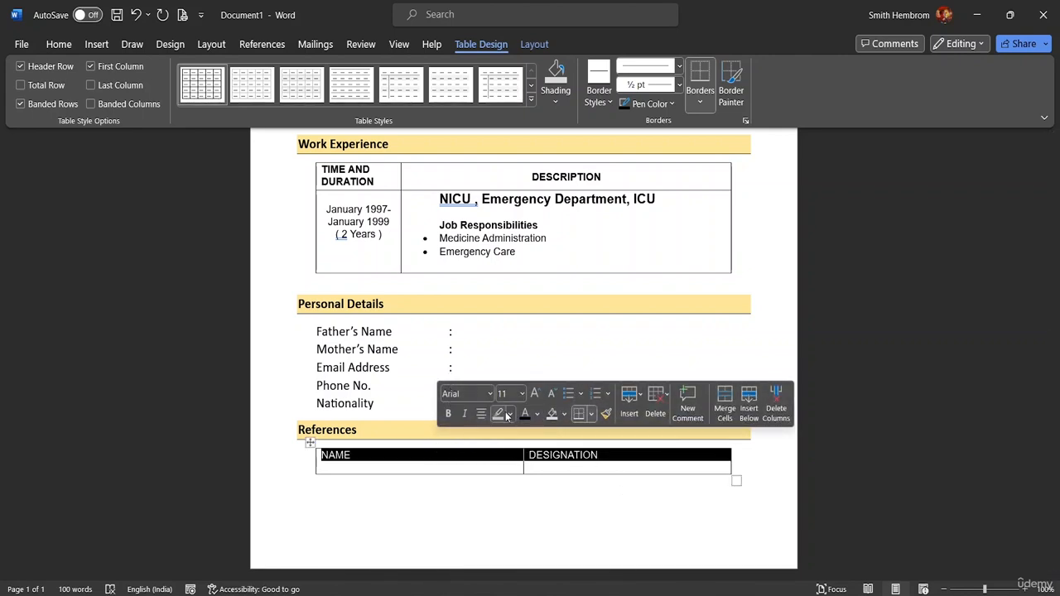
click(482, 415)
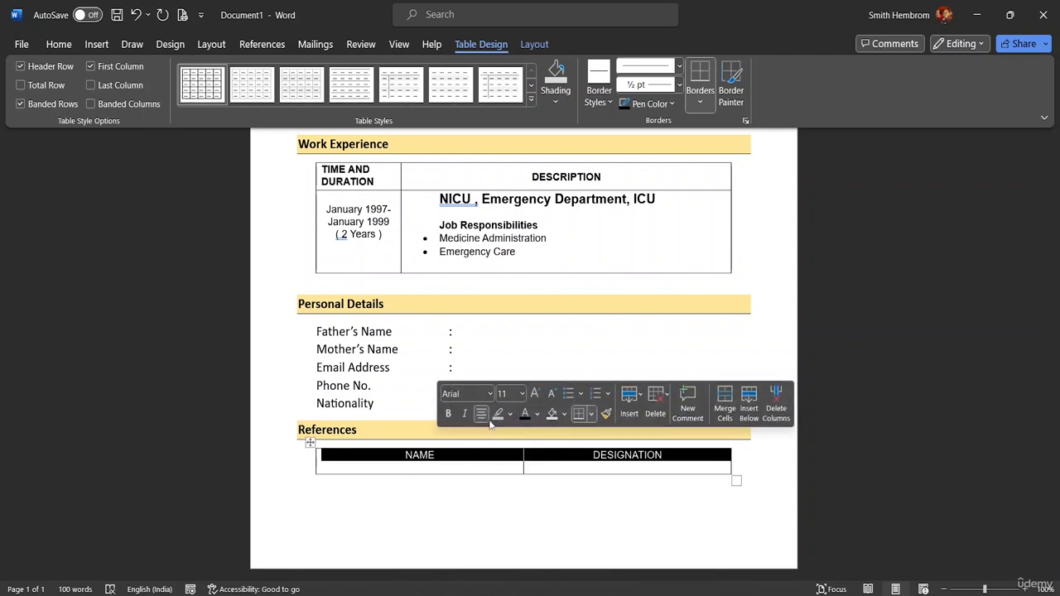
click(448, 414)
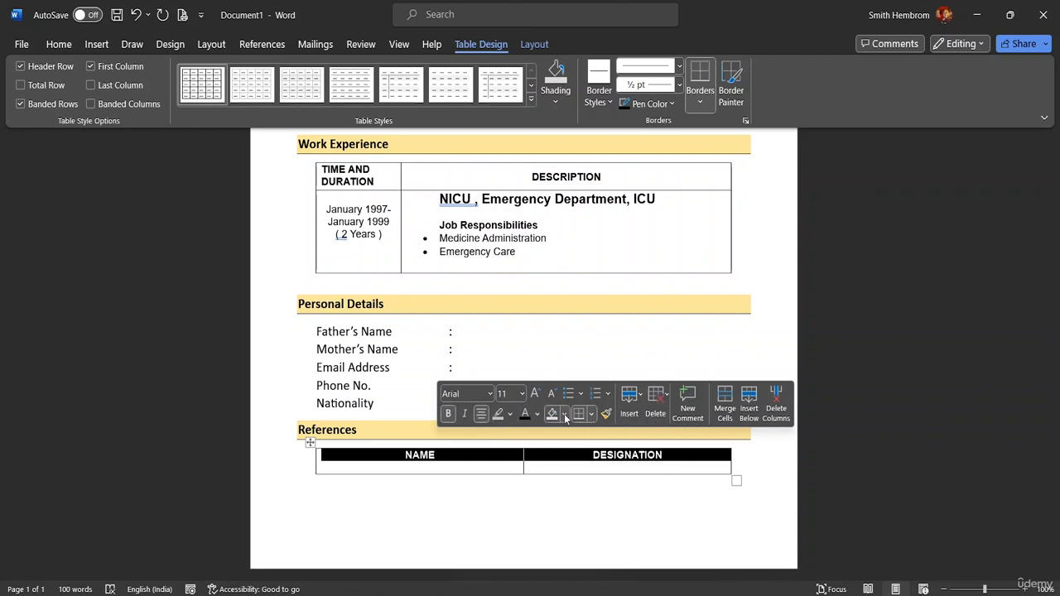
click(564, 414)
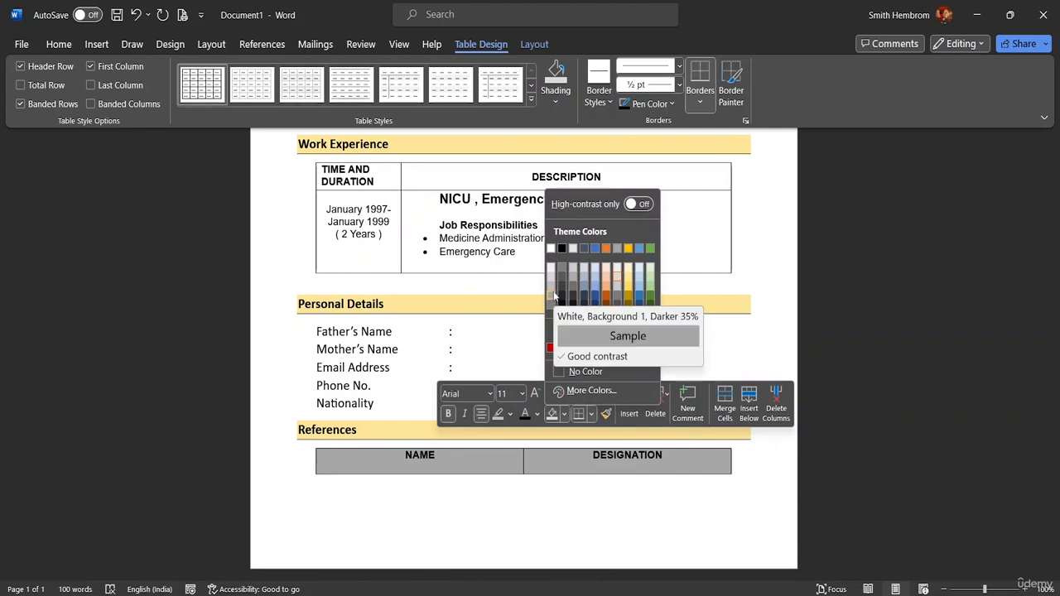
click(554, 296)
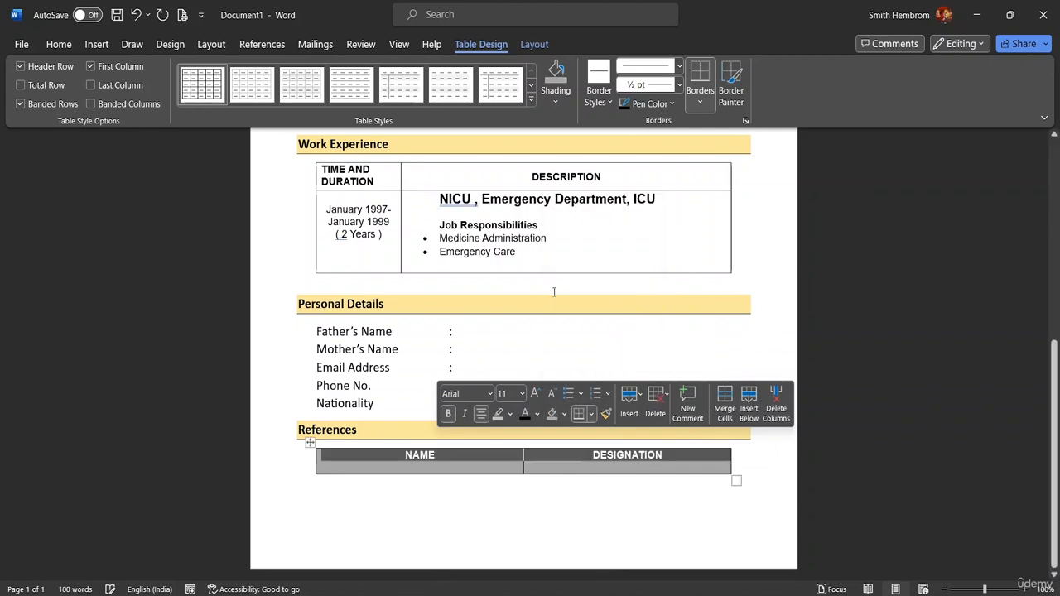
- Centre the heading text vertically within both cells of the References table
click(535, 45)
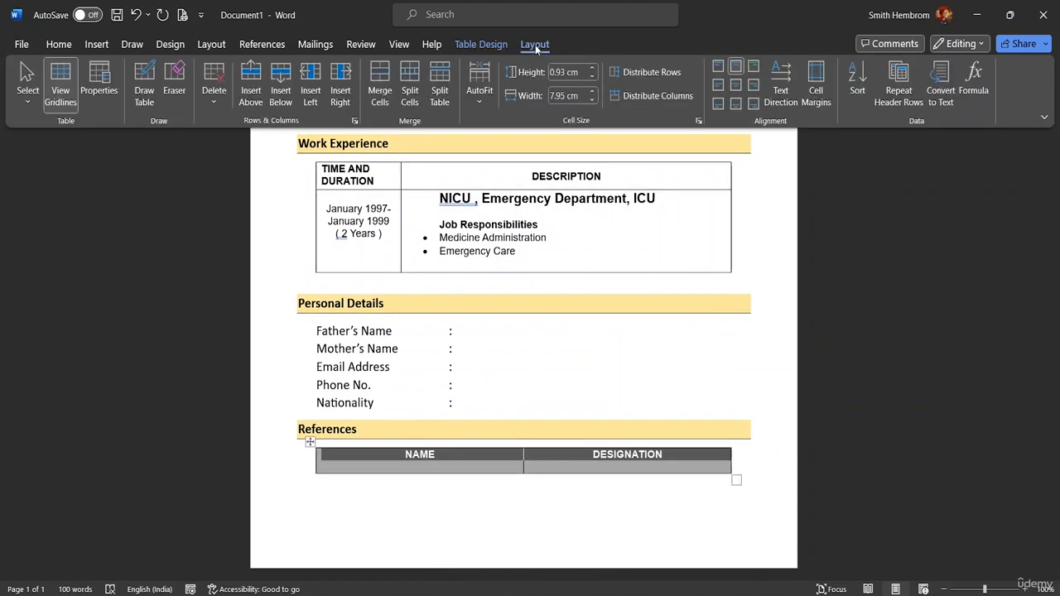
click(737, 84)
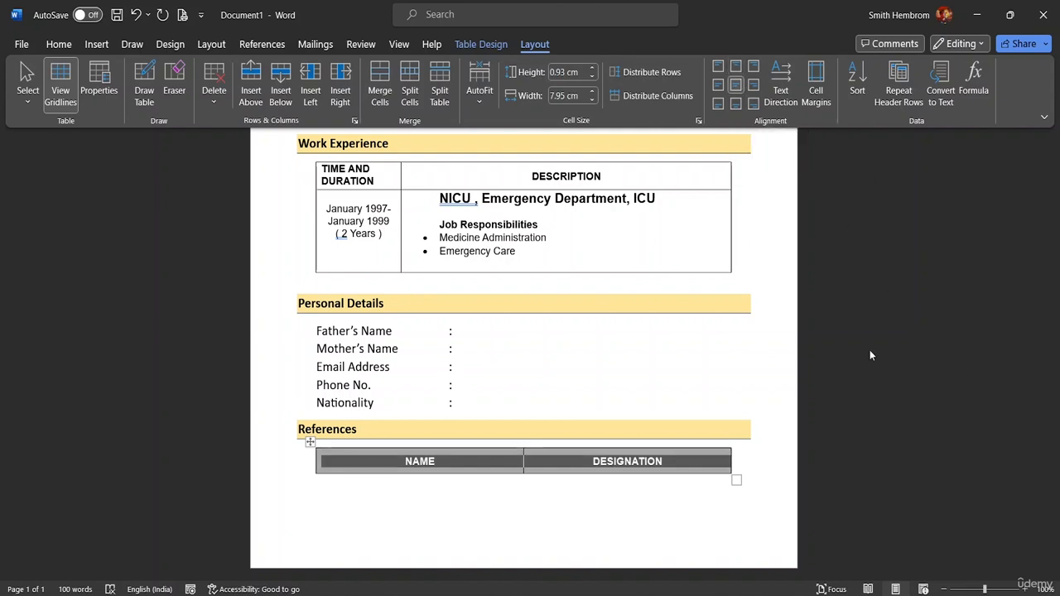
click(744, 376)
triple_click(743, 377)
click(776, 442)
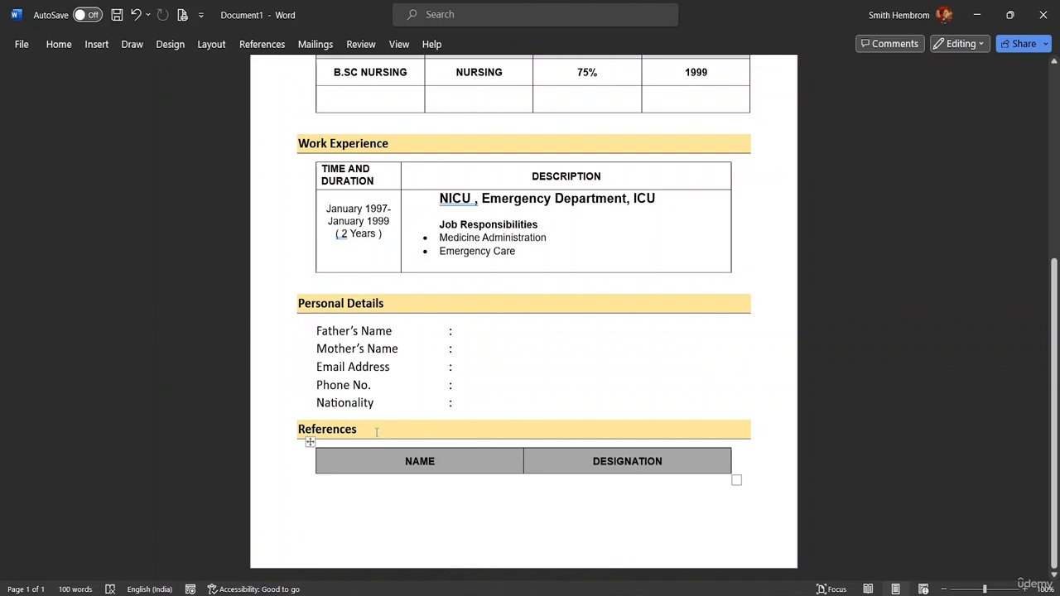
click(282, 429)
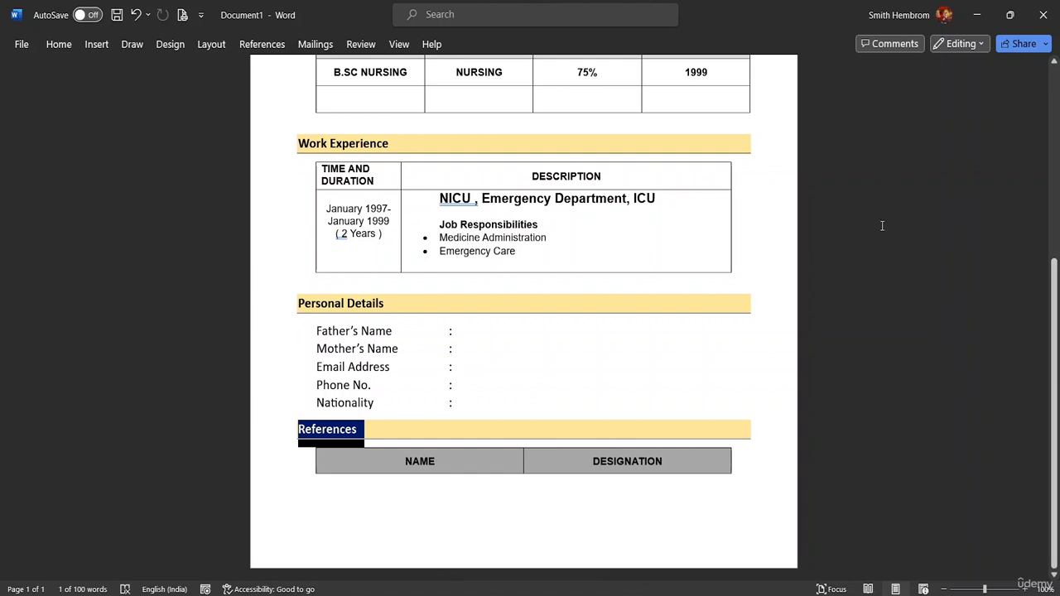
scroll(942, 237, up, 3)
scroll(994, 277, down, 3)
mouse_move(309, 443)
click(18, 45)
double_click(23, 48)
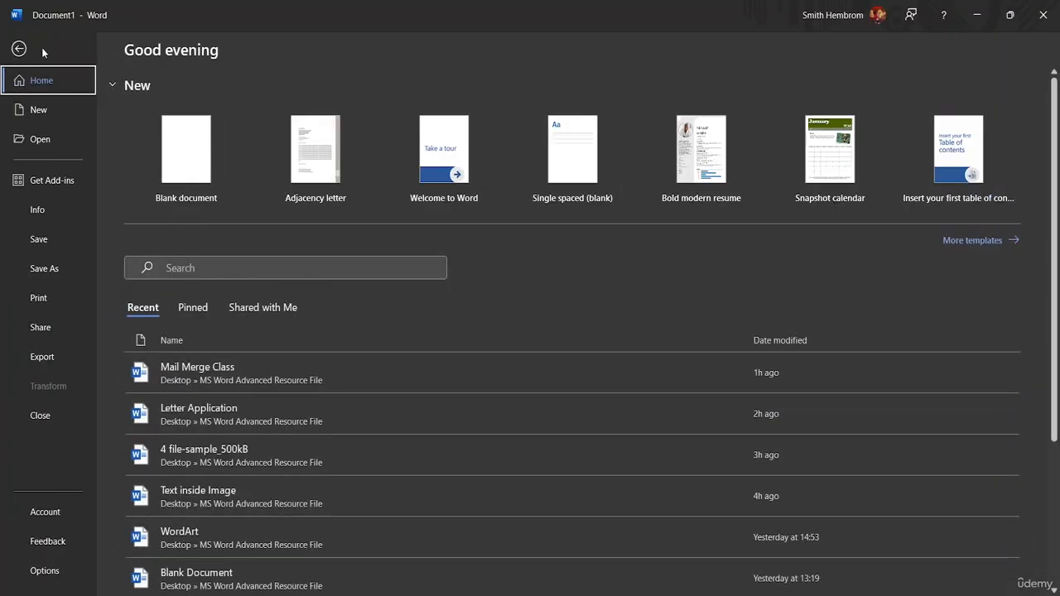
double_click(20, 50)
click(18, 48)
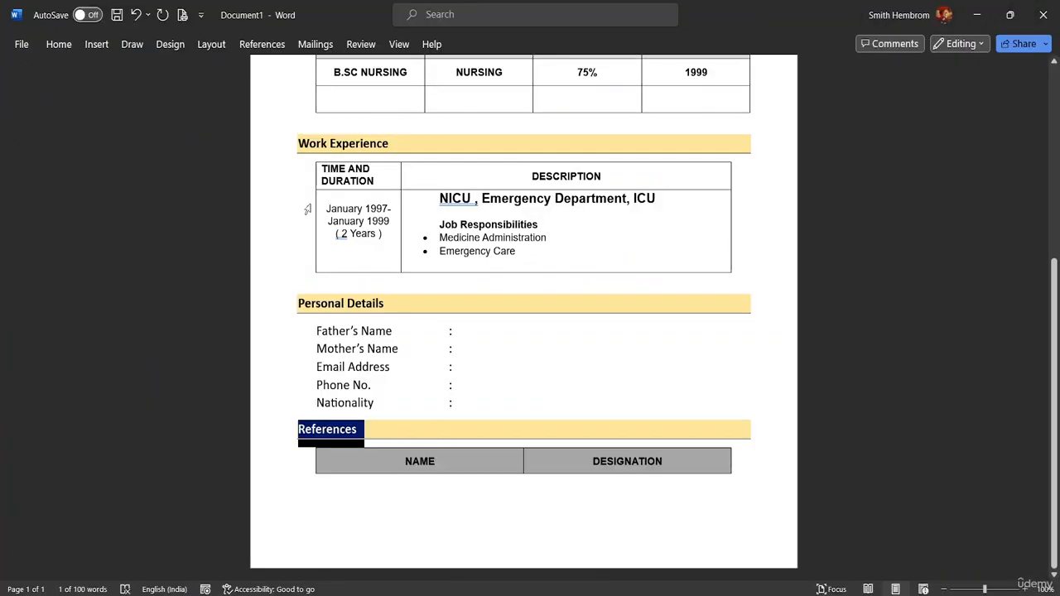
- Try to insert a blank page at the selected "References" heading and undo the insertion
click(71, 45)
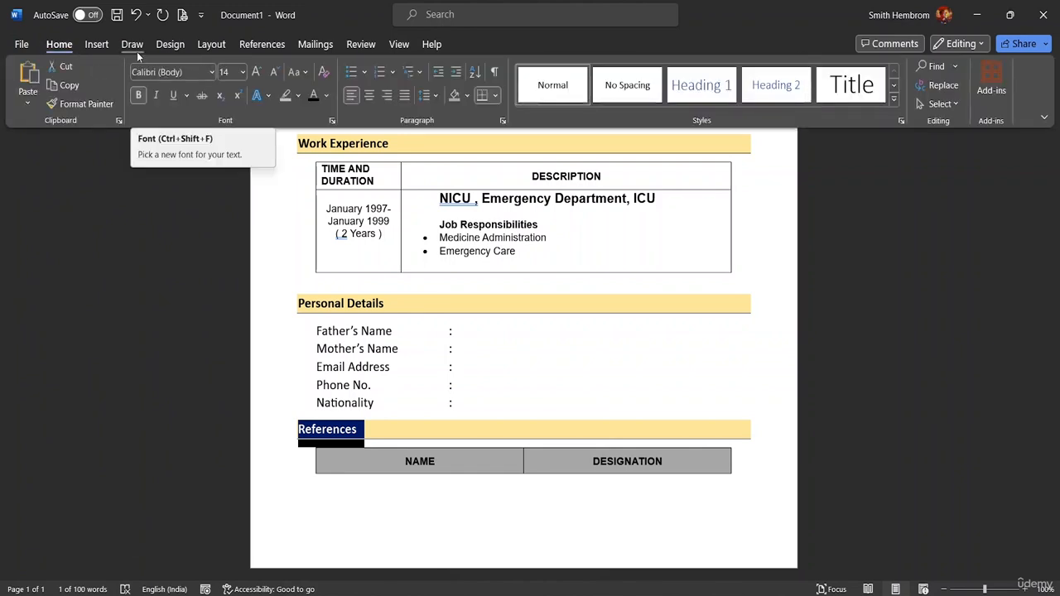
double_click(92, 46)
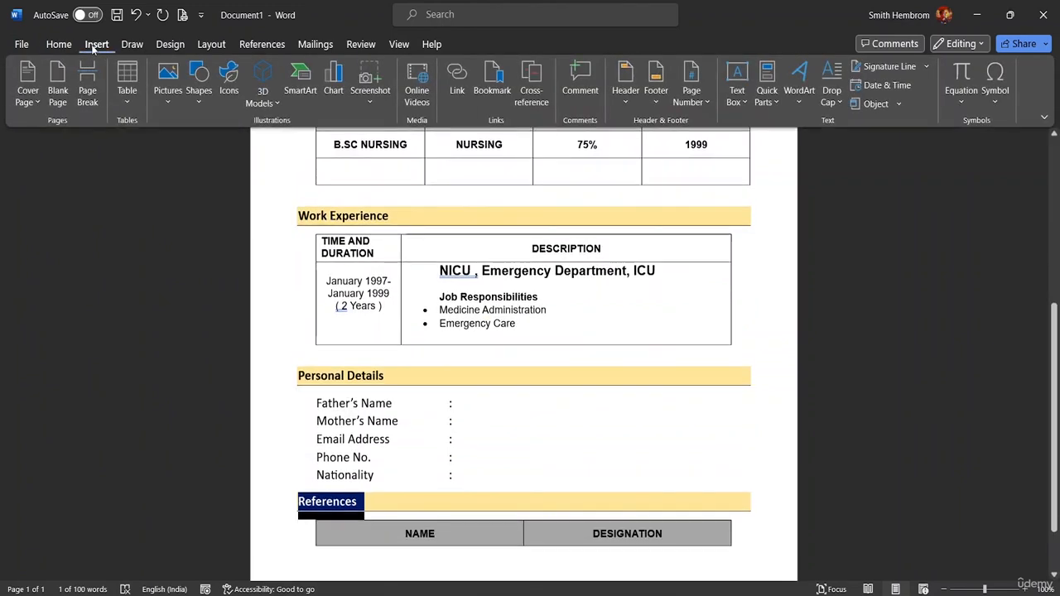
click(58, 81)
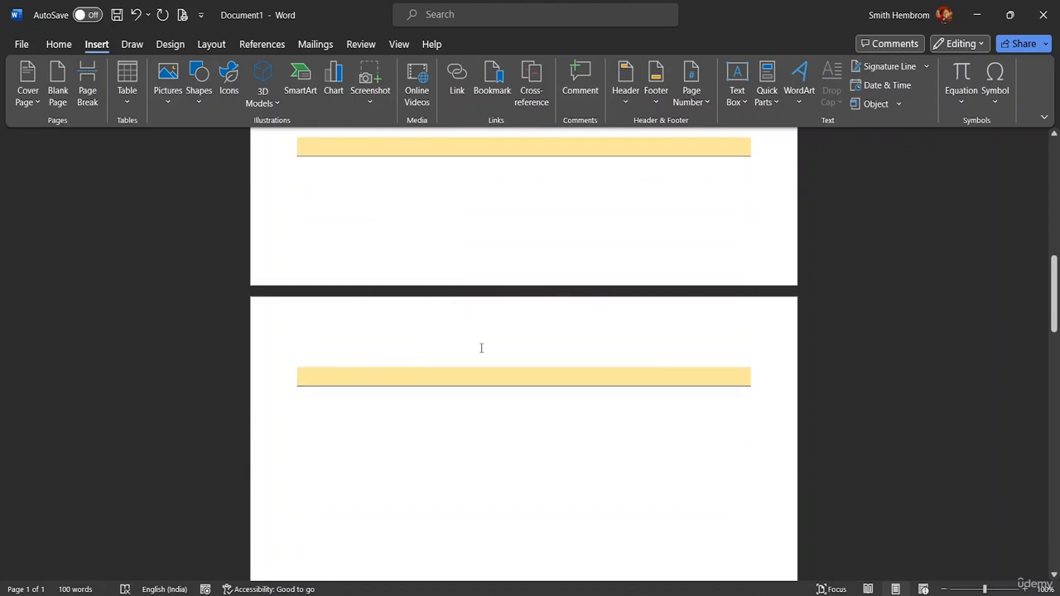
scroll(508, 329, up, 5)
scroll(535, 312, up, 1)
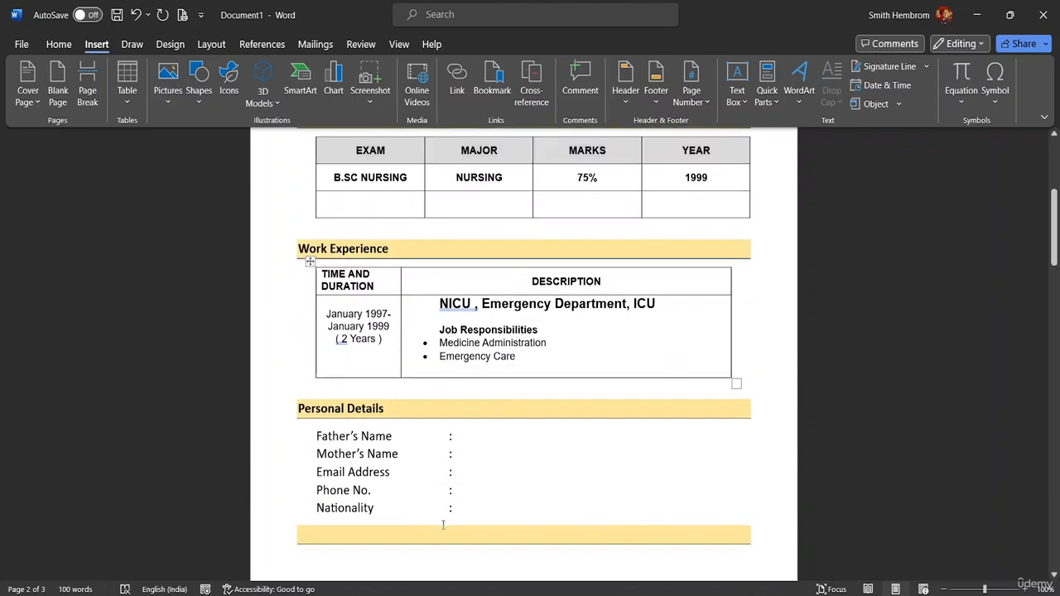
double_click(424, 540)
click(424, 537)
key(ctrl+z)
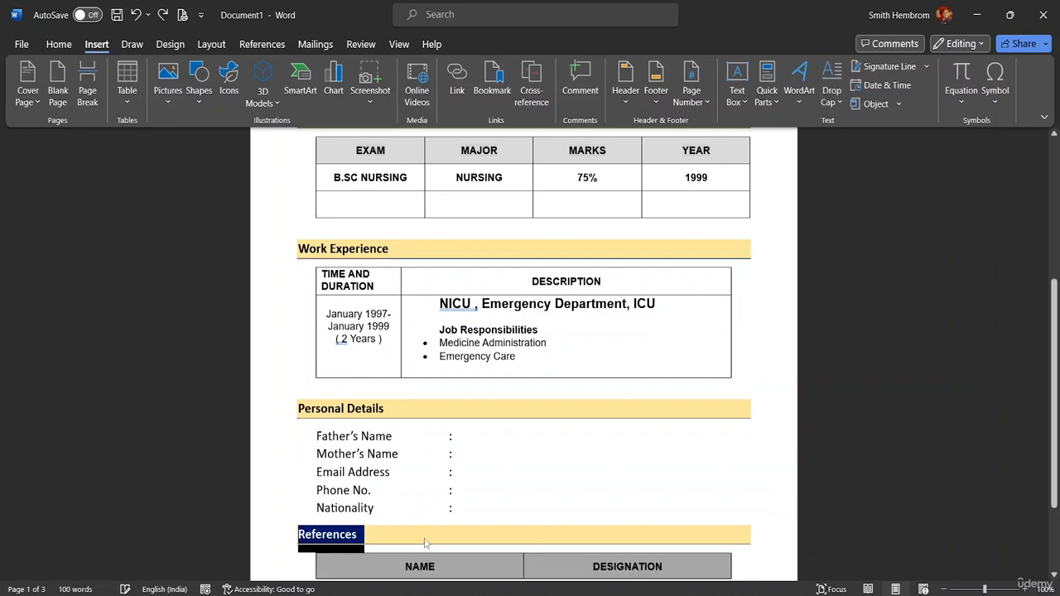
scroll(493, 468, down, 2)
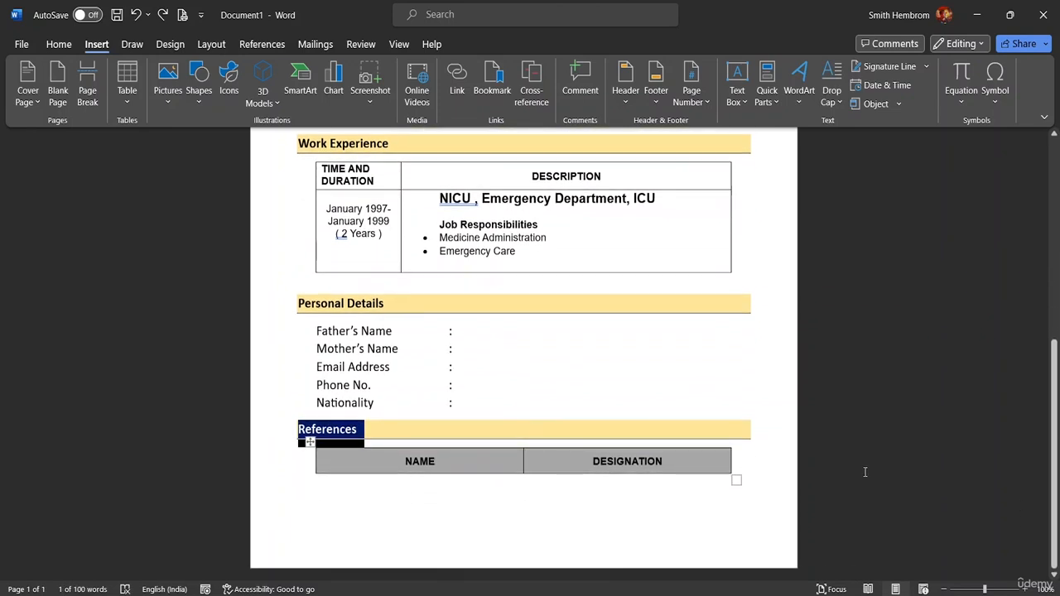
- Insert a blank page directly below the References table
click(794, 499)
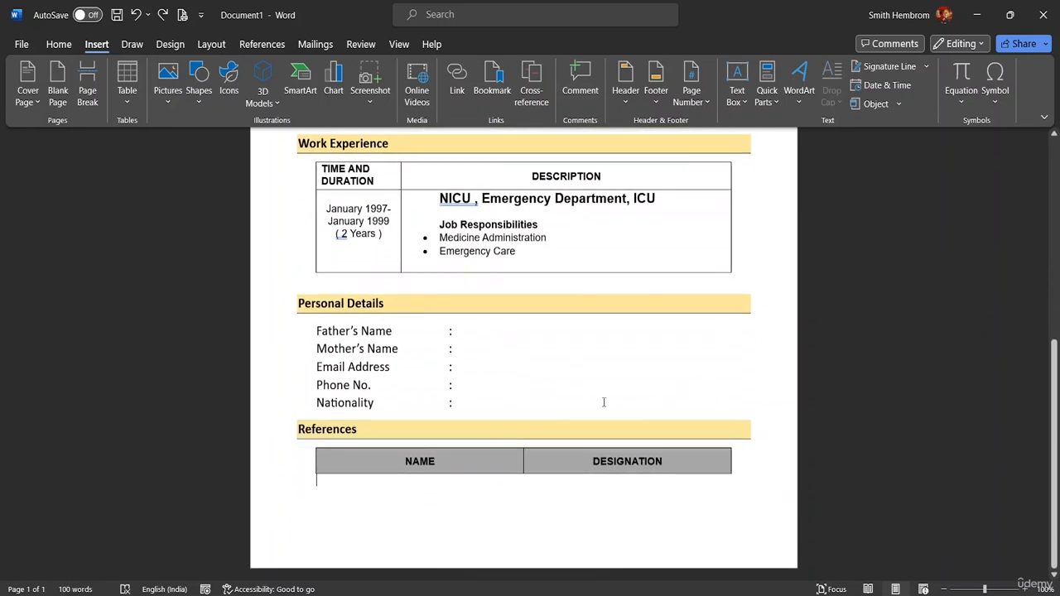
double_click(328, 511)
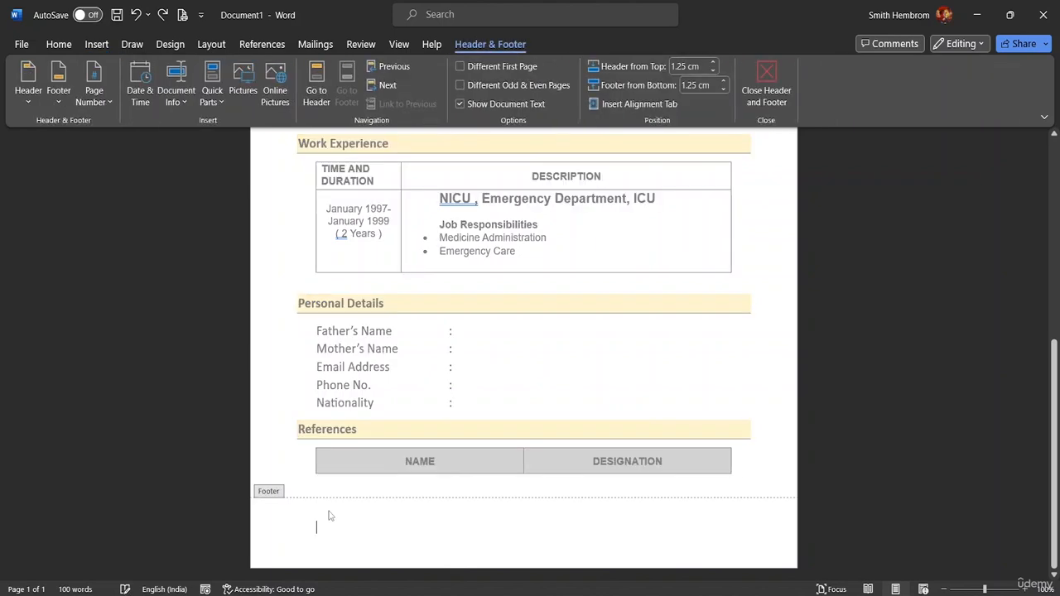
double_click(328, 502)
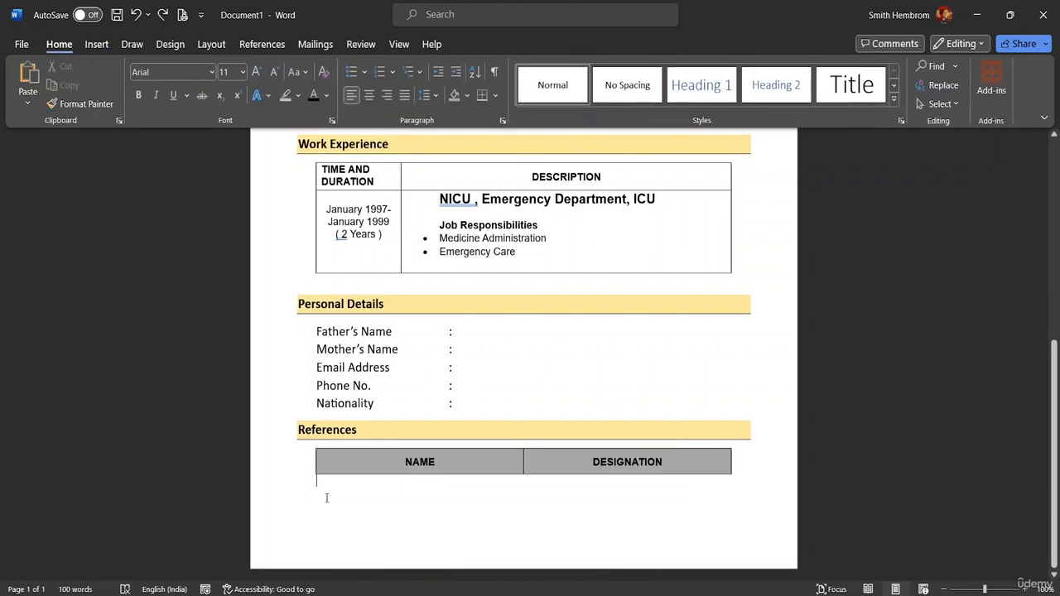
click(96, 44)
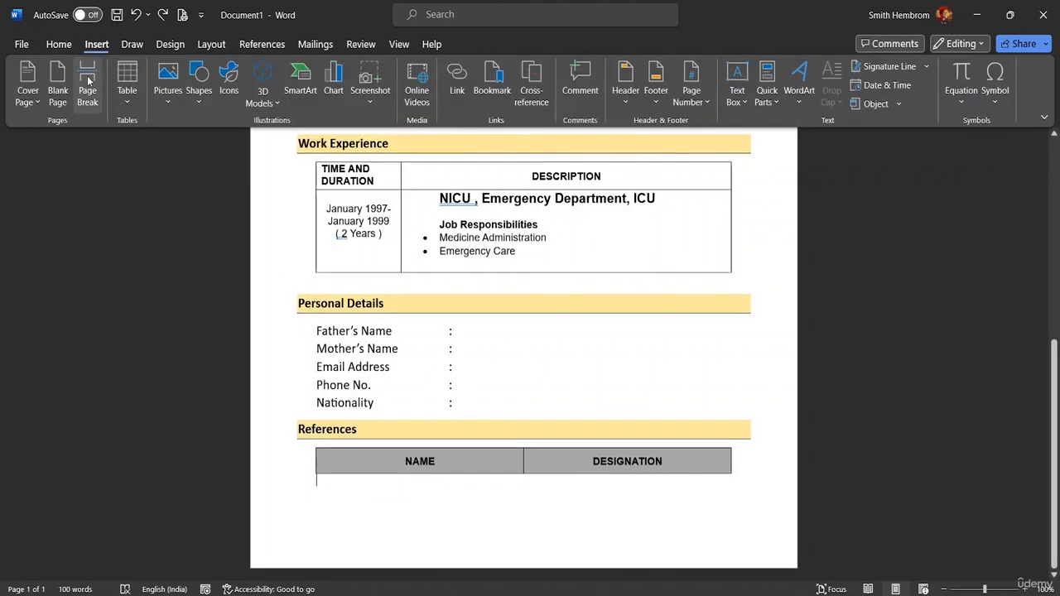
click(57, 87)
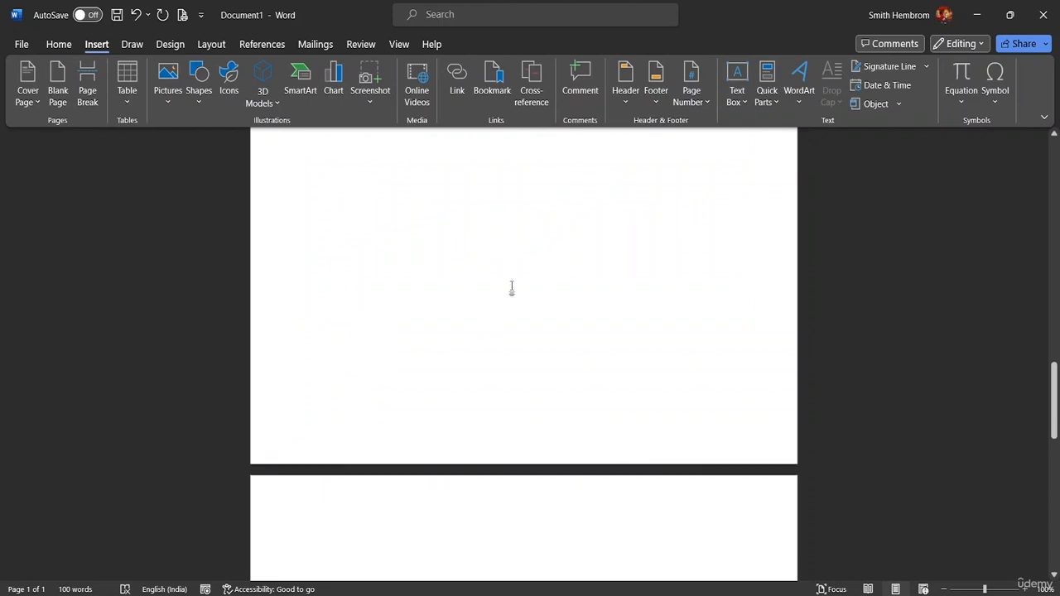
scroll(511, 289, up, 10)
scroll(697, 403, up, 5)
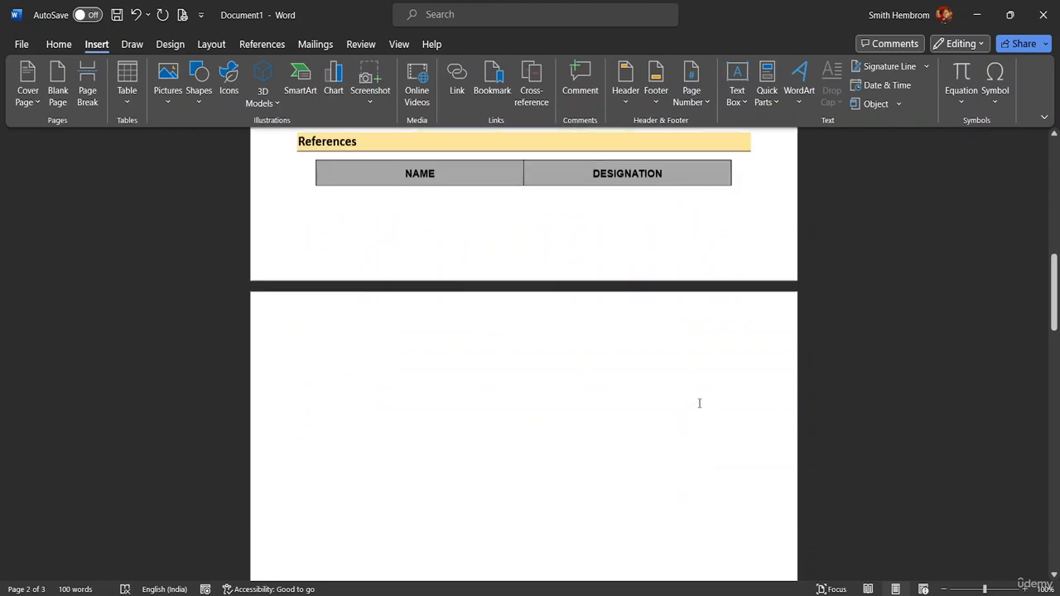
scroll(698, 402, down, 5)
scroll(731, 406, down, 5)
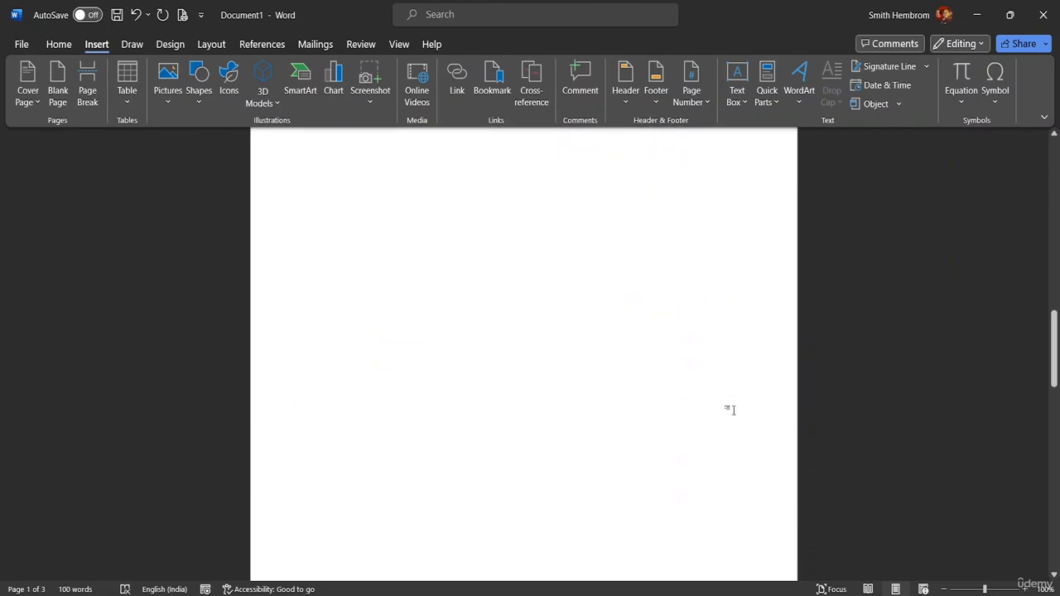
- Copy the shaded "References" heading to the first line of the new second page
scroll(778, 404, up, 10)
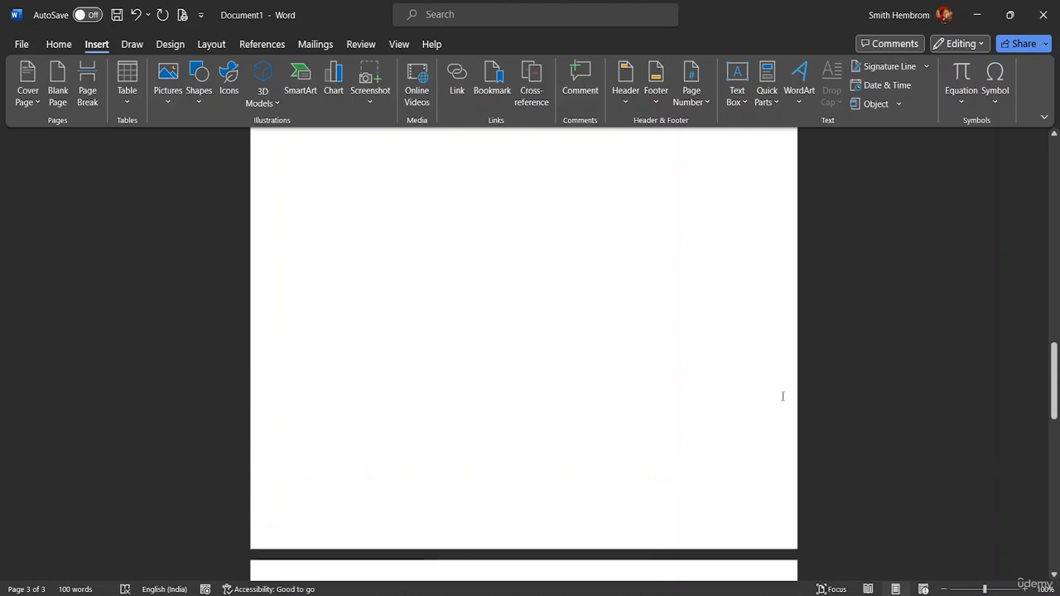
scroll(771, 380, up, 2)
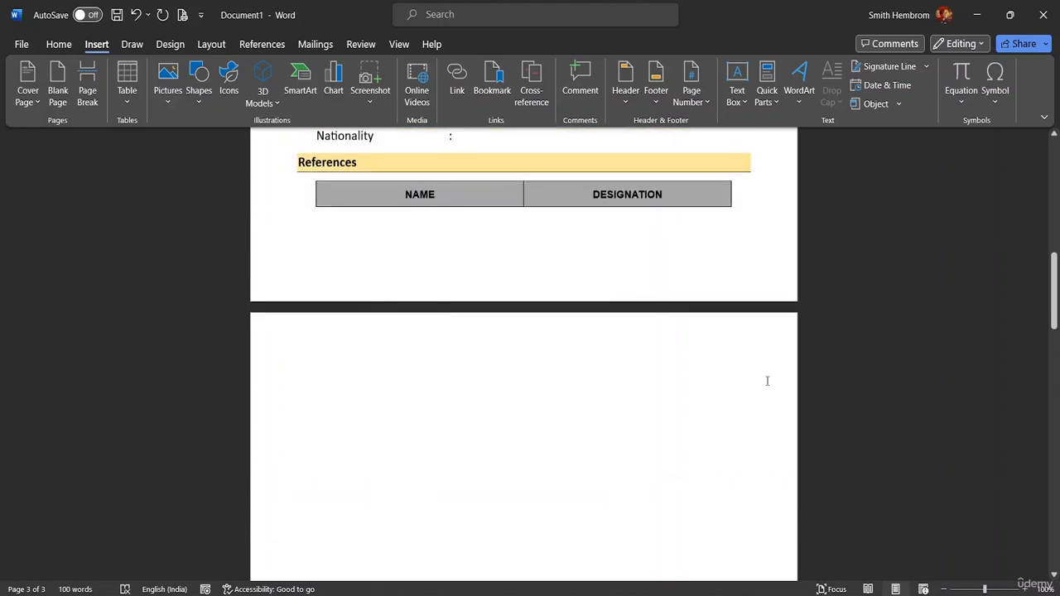
drag(357, 162, 315, 178)
key(ctrl+c)
click(360, 162)
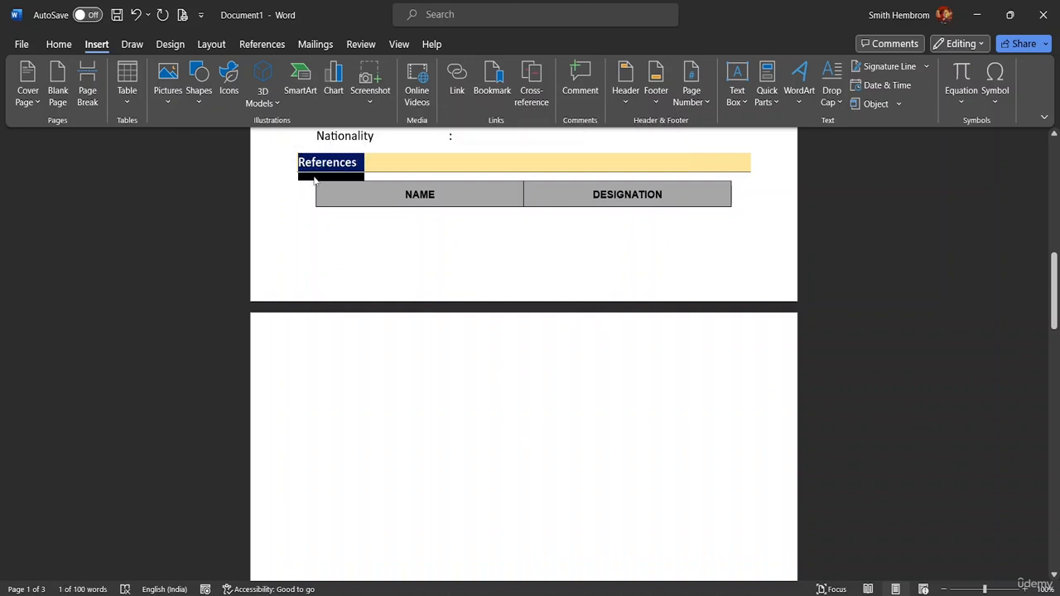
click(310, 374)
click(325, 387)
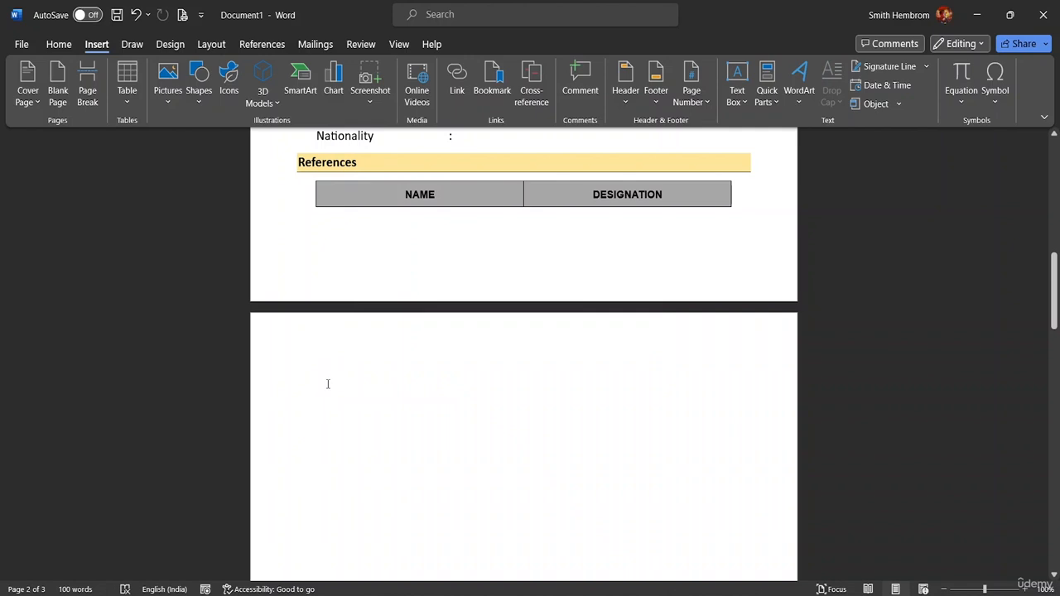
key(ctrl+v)
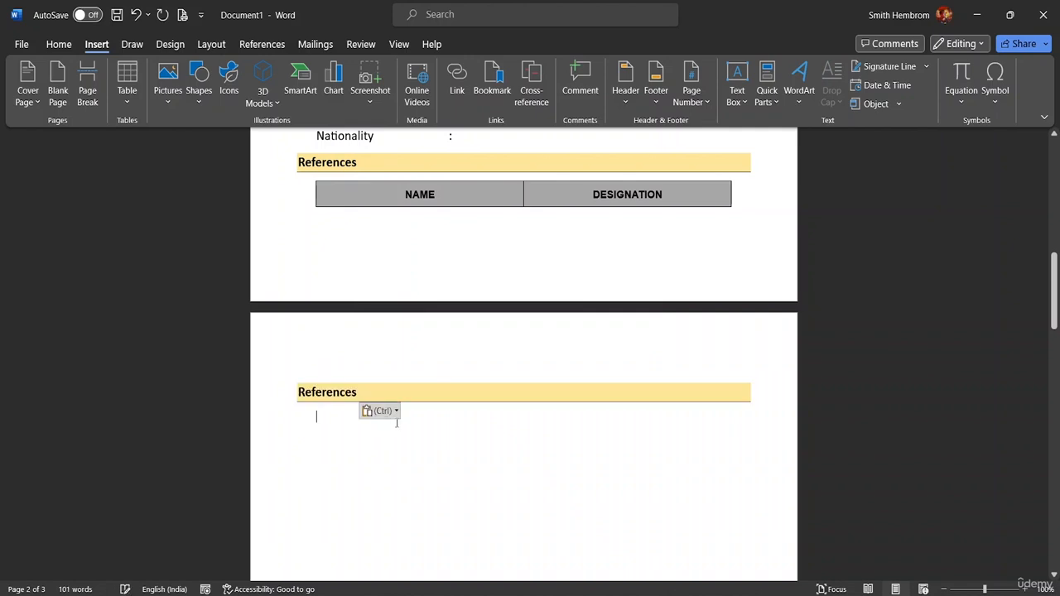
- Replace the text of the second page's shaded "References" heading with "Declaration"
key(BackSpace)
key(BackSpace)
key(BackSpace)
key(BackSpace)
key(BackSpace)
key(BackSpace)
key(BackSpace)
key(BackSpace)
key(BackSpace)
key(BackSpace)
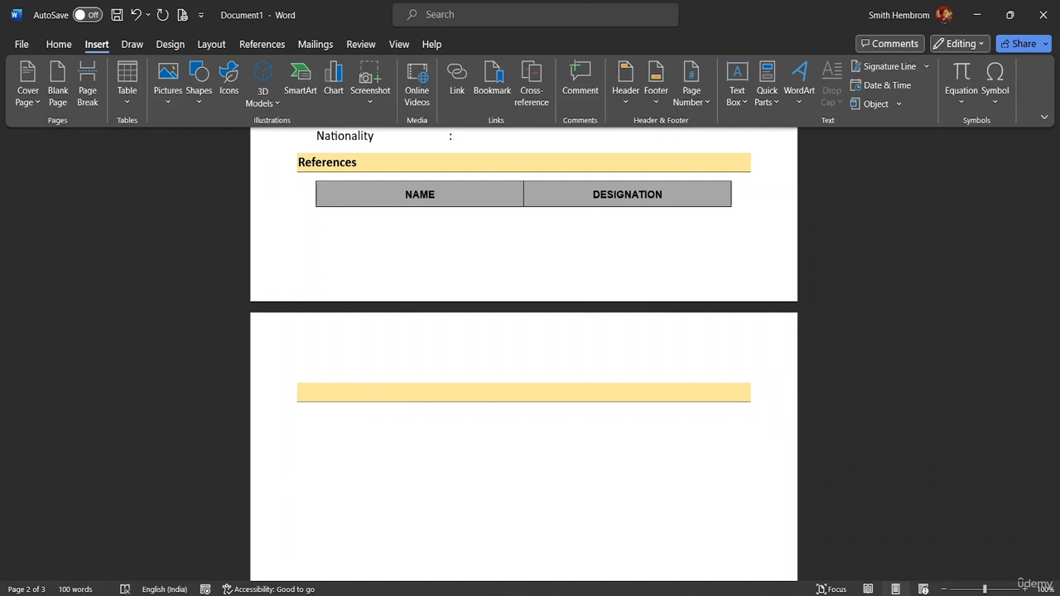
text(d)
key(BackSpace)
text(d)
key(BackSpace)
text(Declaration)
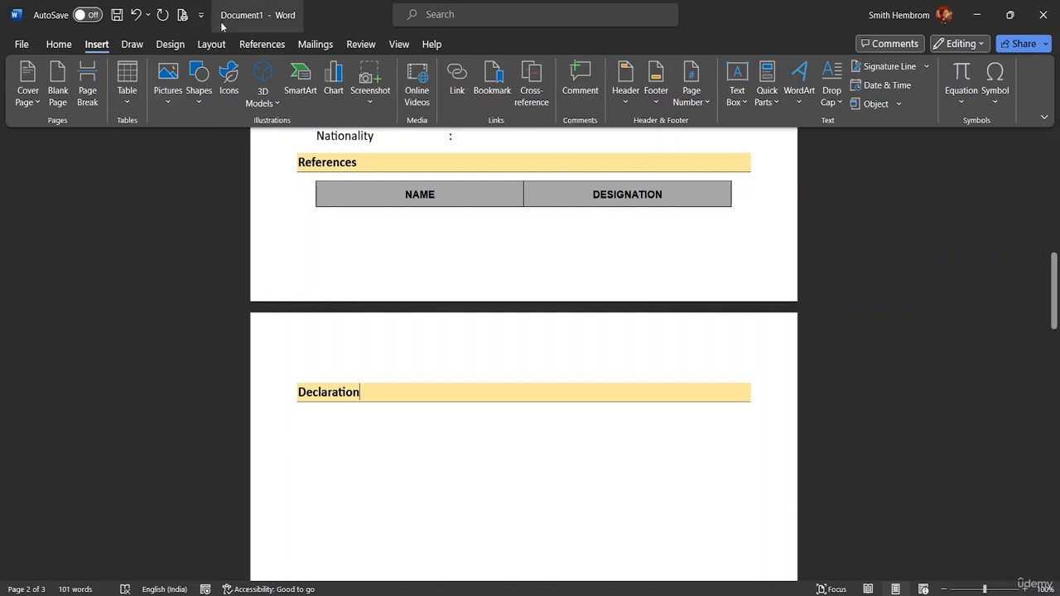
- Write "All the documents and information provided in the resume is true to my knowledge." below the Declaration heading
click(316, 419)
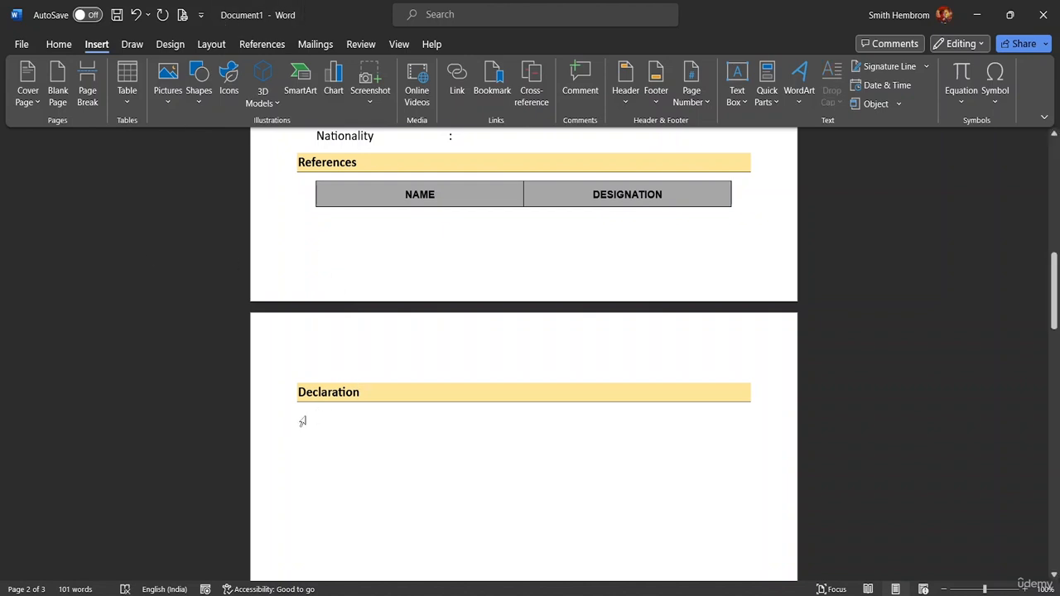
text(All the )
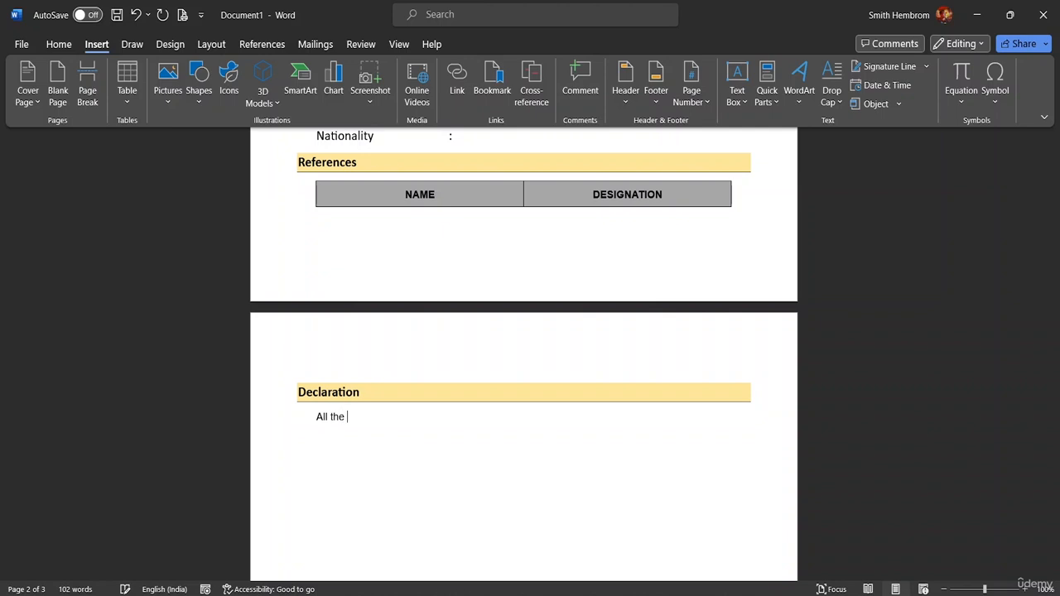
text(documents and information)
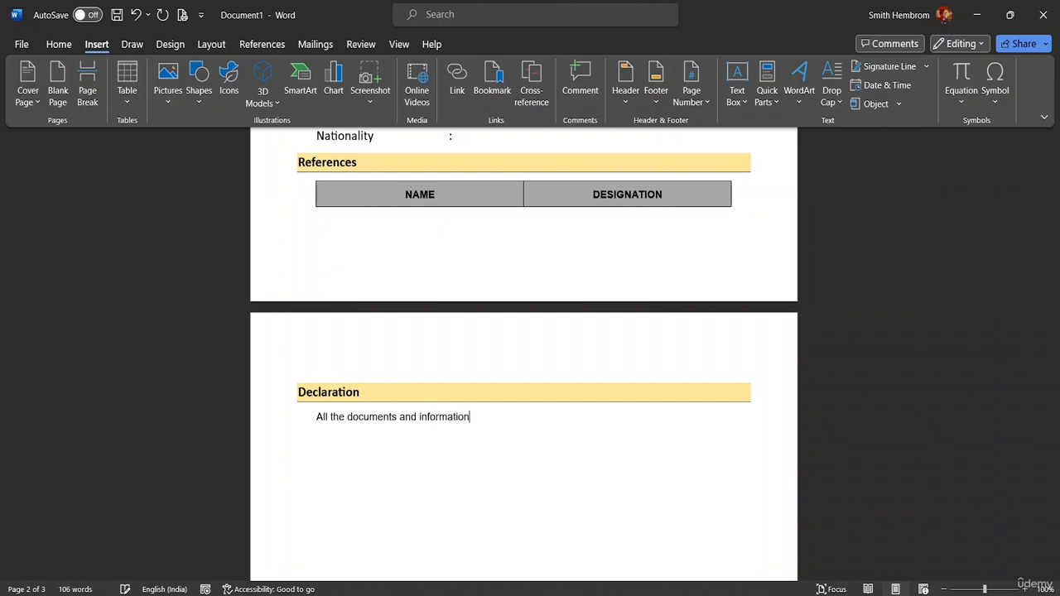
text( provided in the resume is)
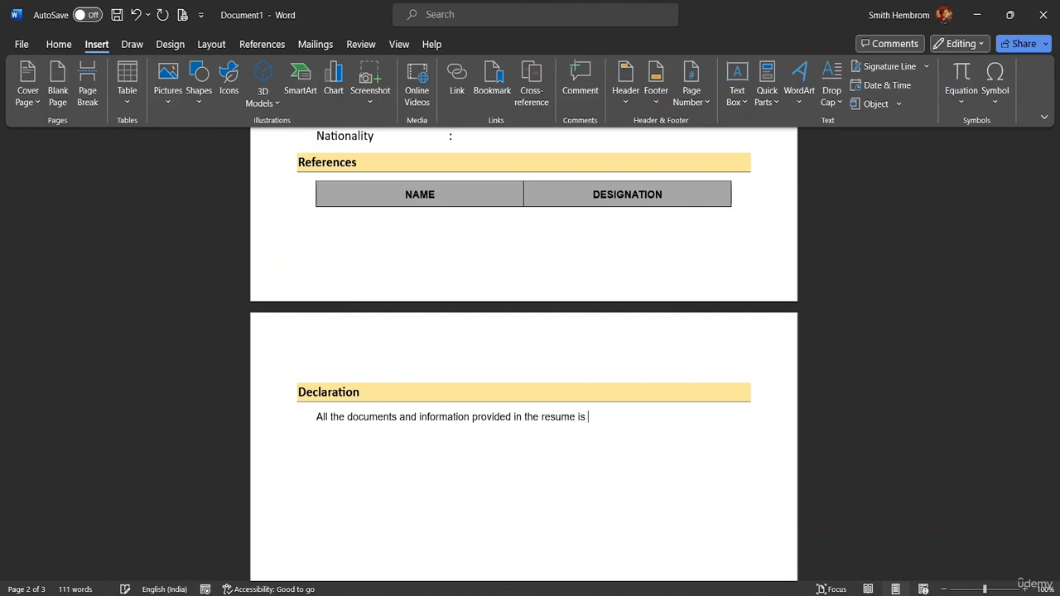
text( true to my knowledge)
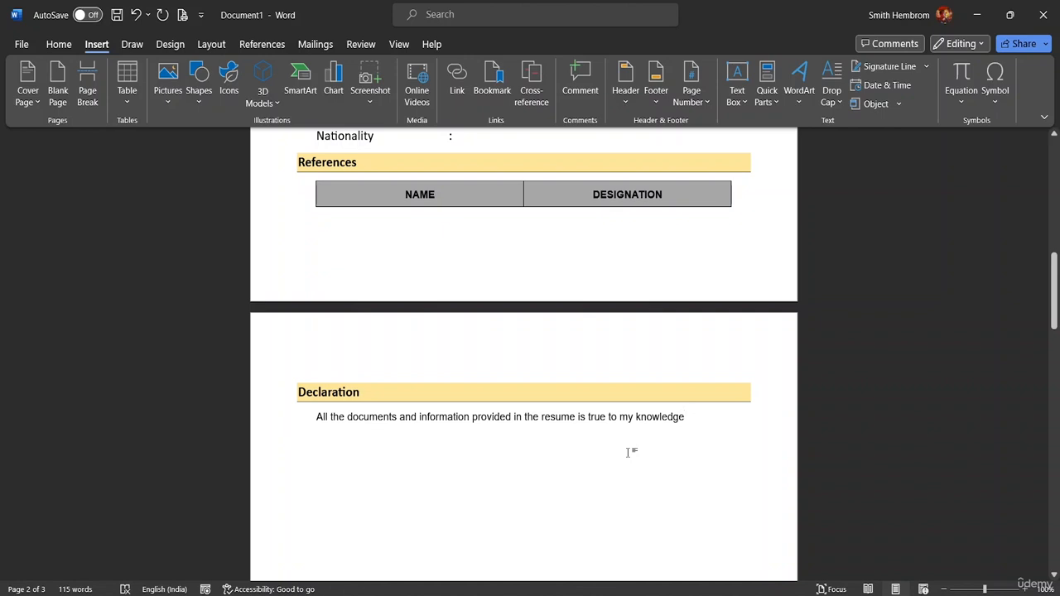
text(.)
- Add a "DATE:" line below the declaration sentence, leaving two blank lines between them
scroll(525, 406, down, 1)
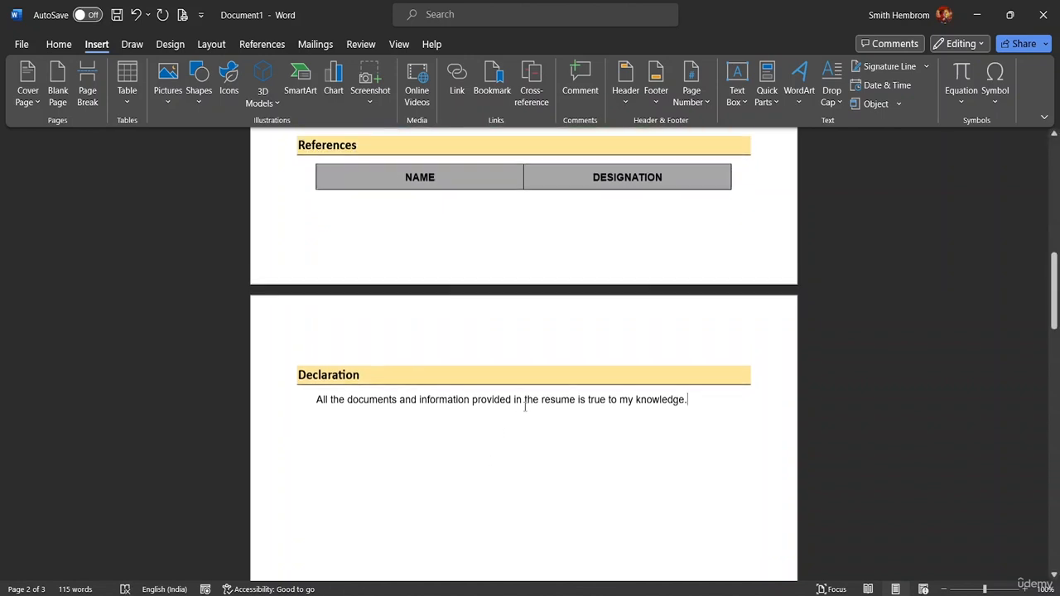
scroll(538, 403, down, 2)
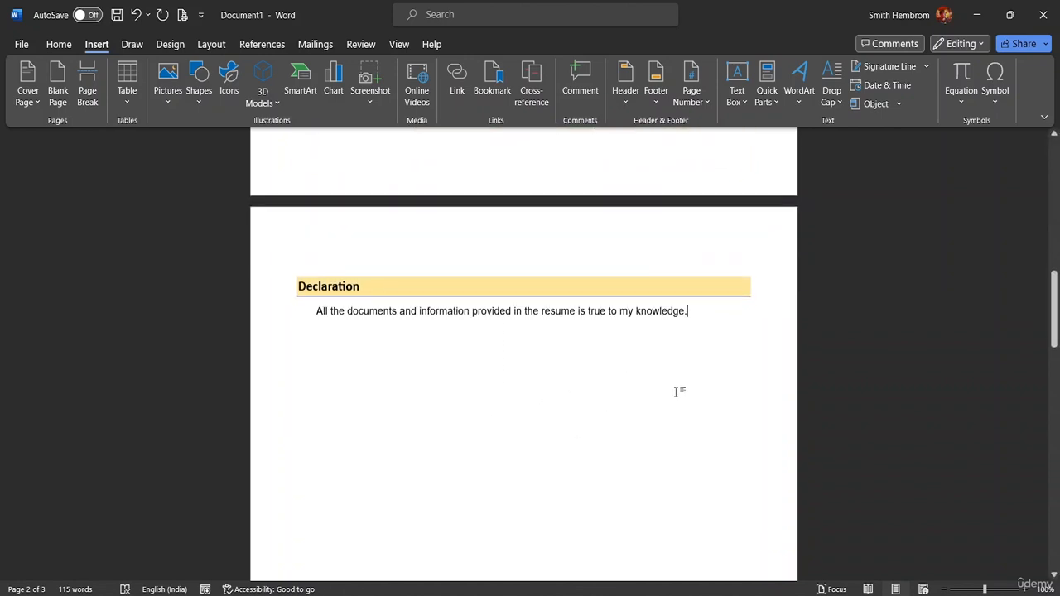
click(634, 389)
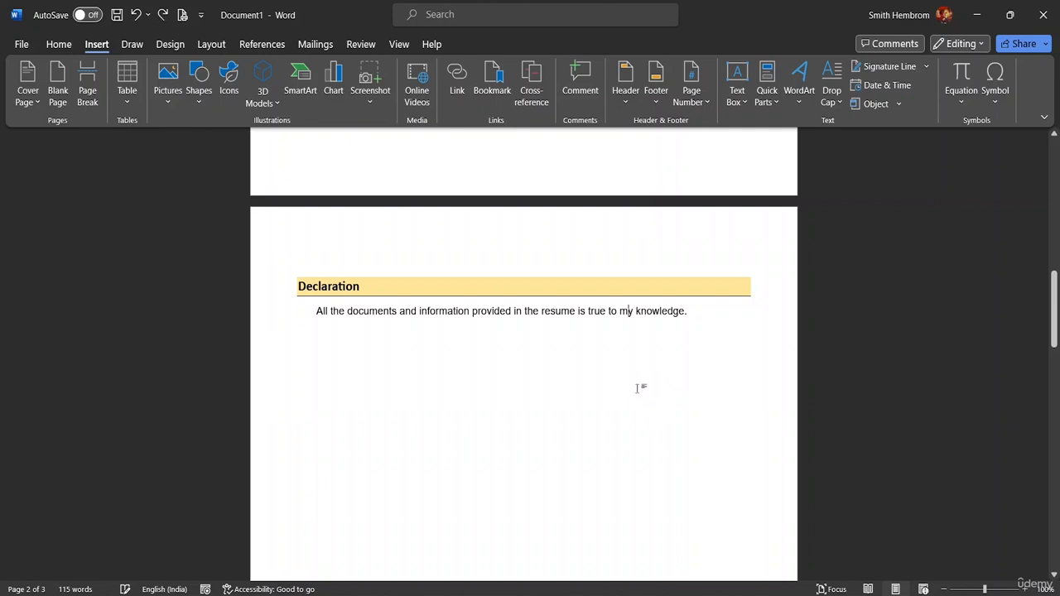
click(695, 308)
key(Return)
key(Return)
key(Return)
key(Return)
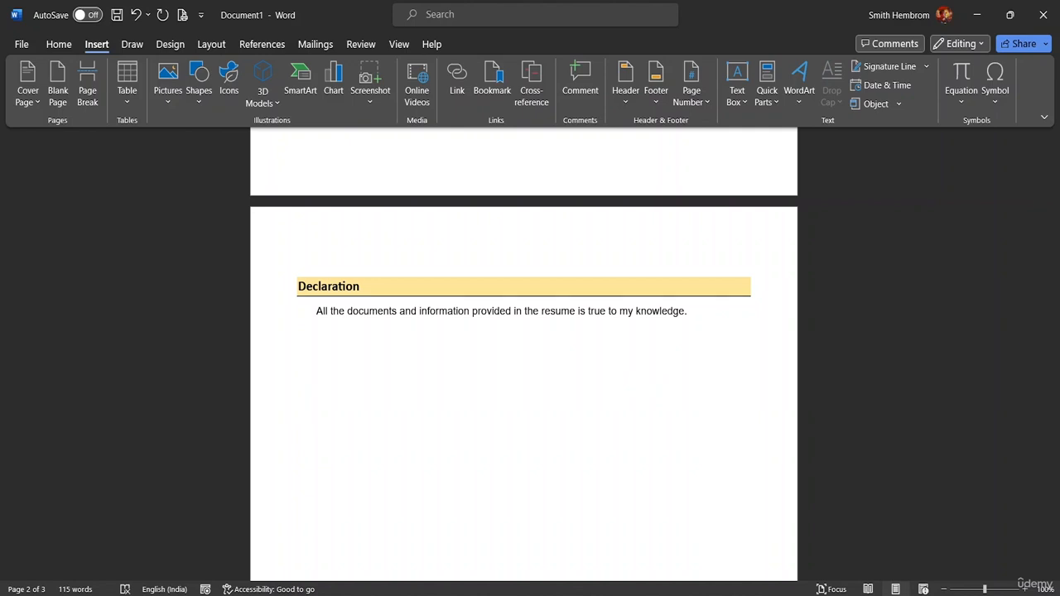
text(DA)
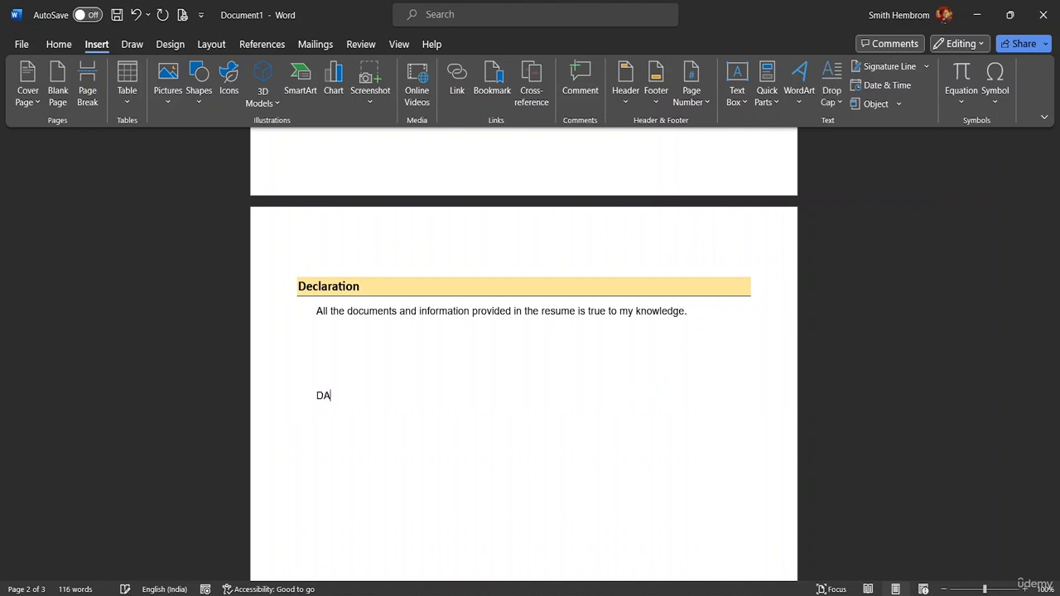
text(TE:)
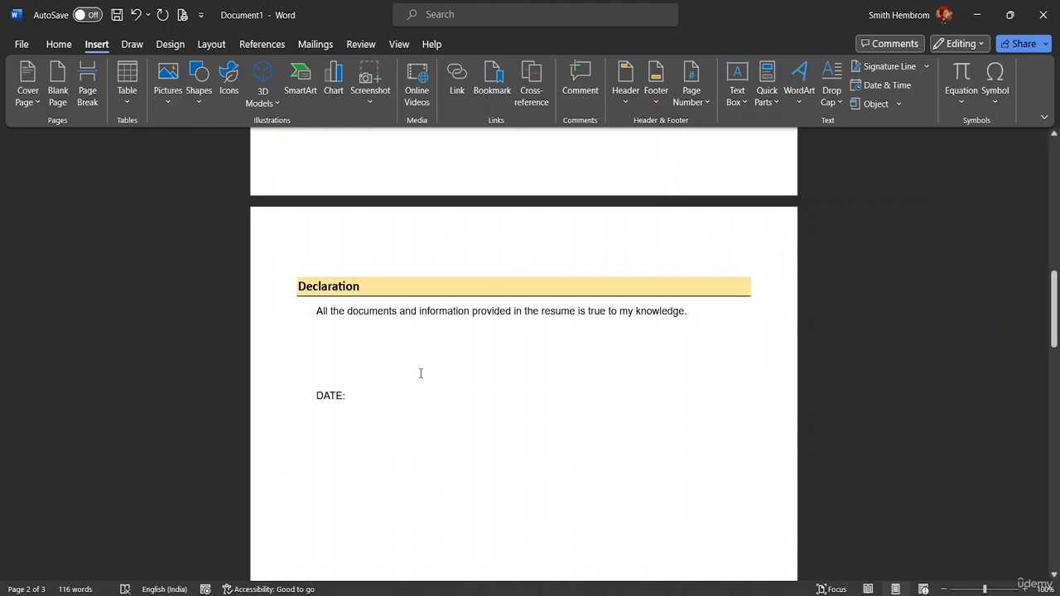
click(314, 395)
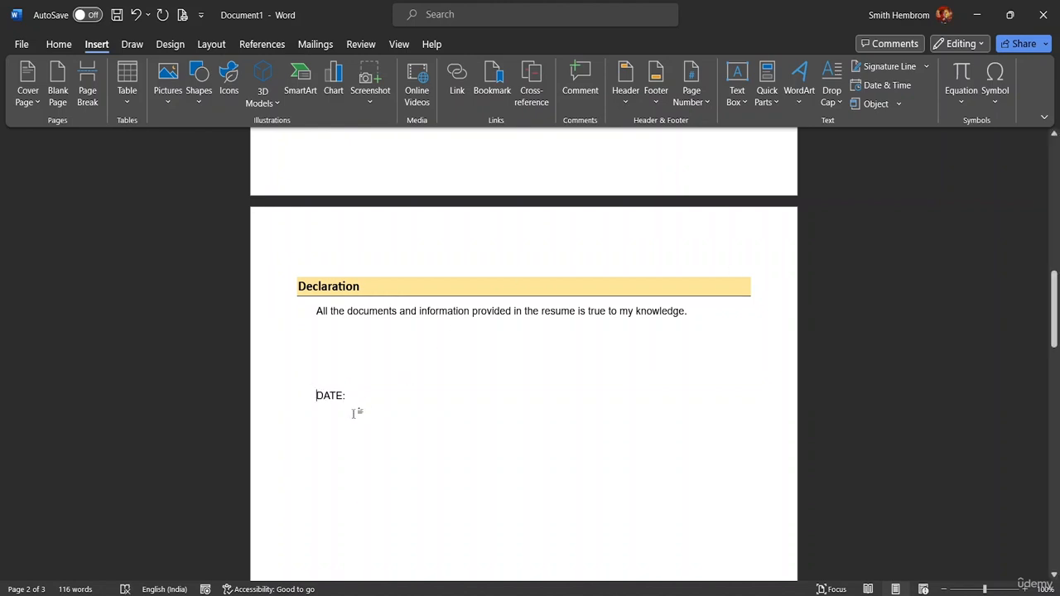
key(BackSpace)
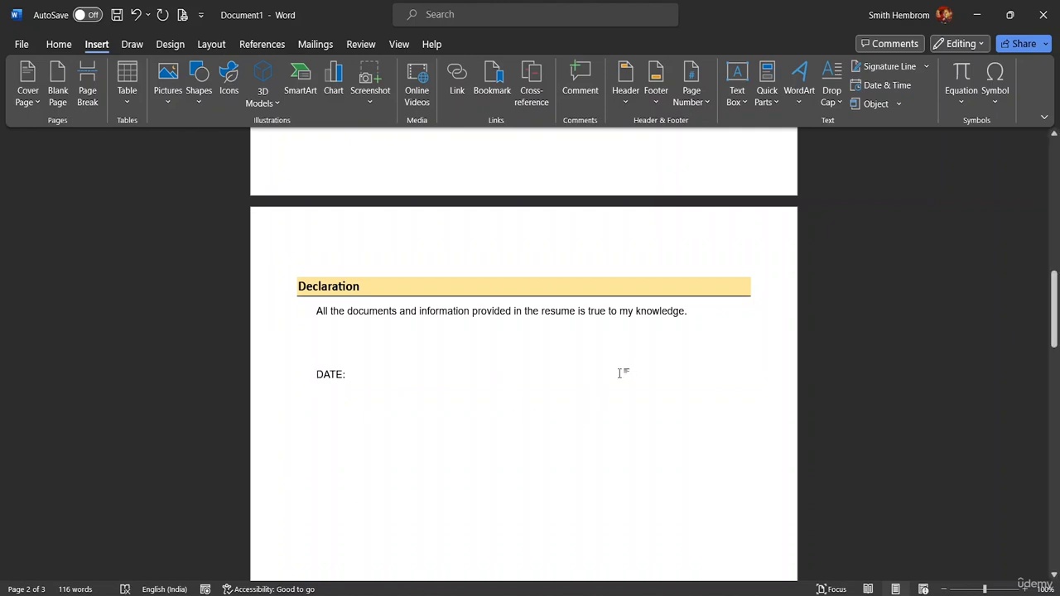
- Try right alignment on the "DATE:" line and return it to left alignment
key(ctrl+Return)
scroll(630, 356, up, 11)
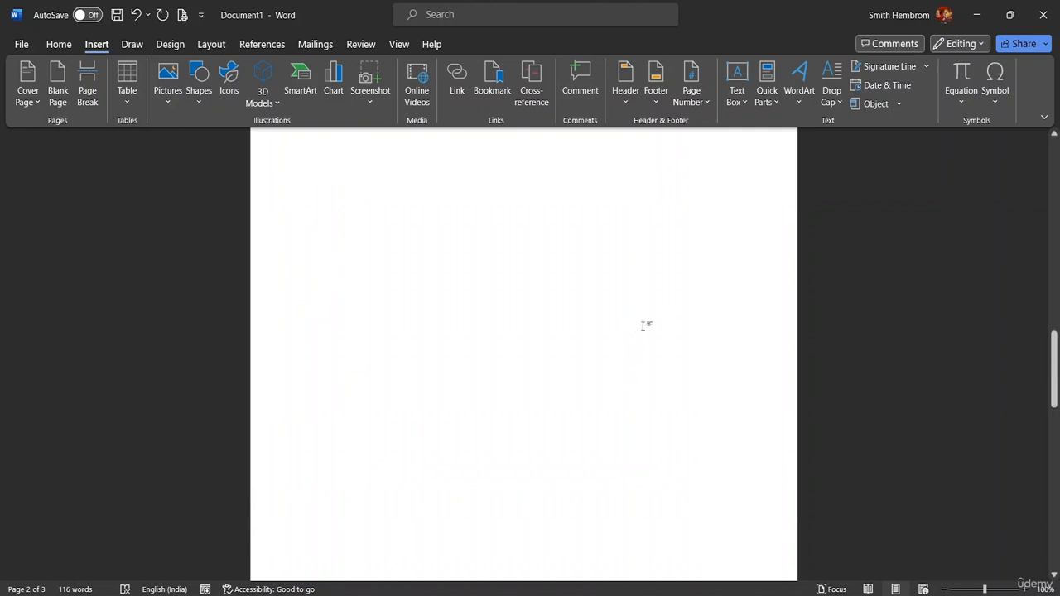
scroll(637, 330, up, 3)
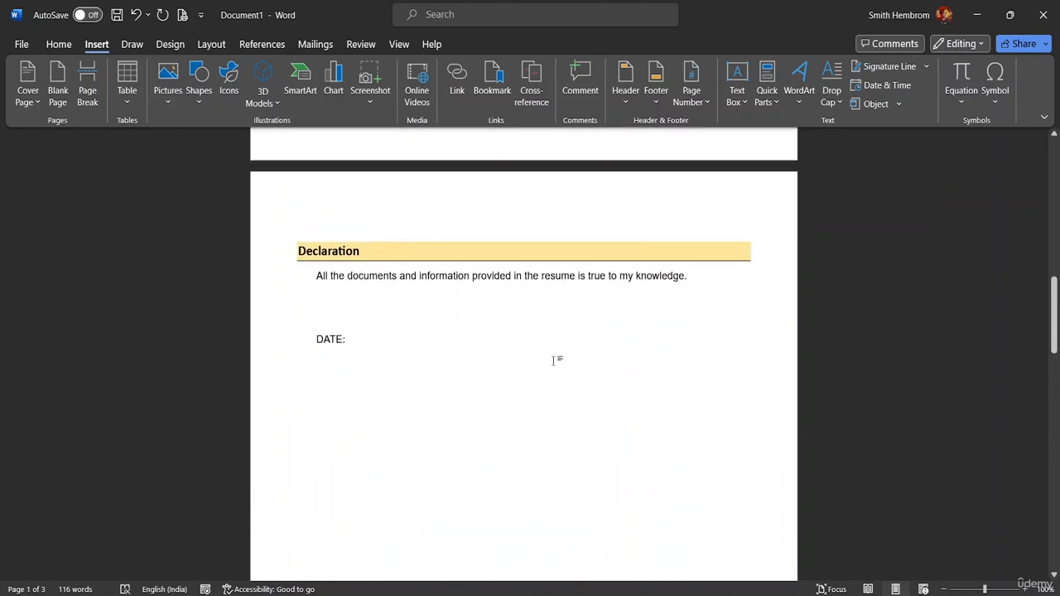
click(551, 323)
click(504, 340)
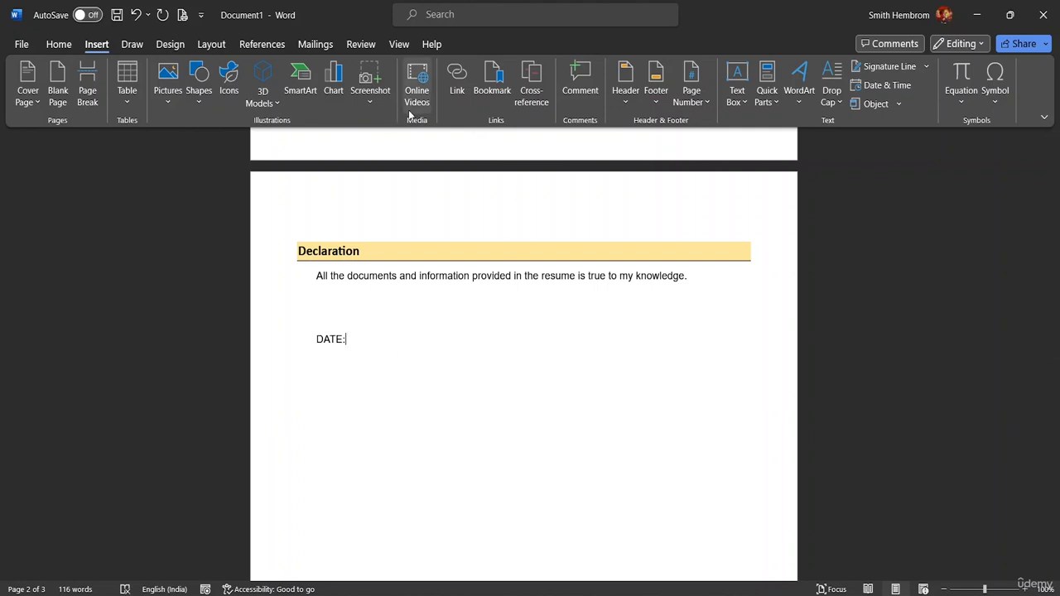
click(76, 47)
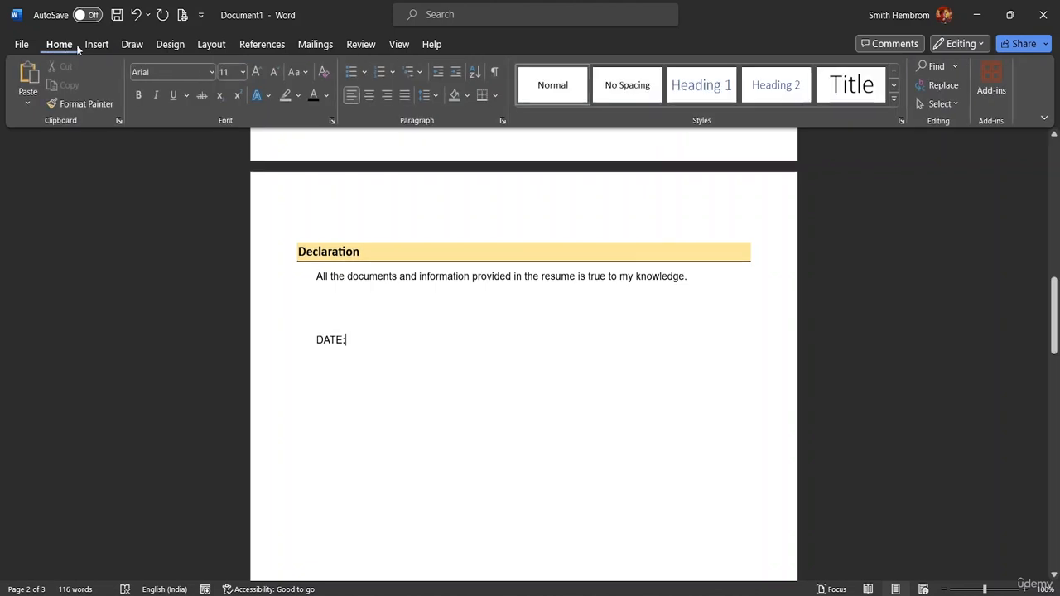
click(390, 97)
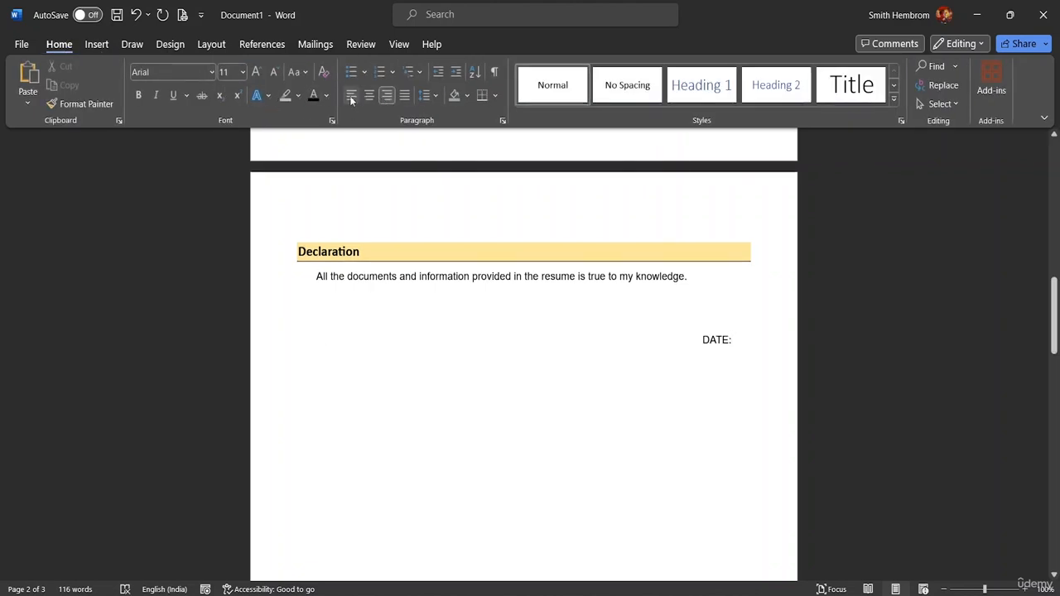
click(351, 95)
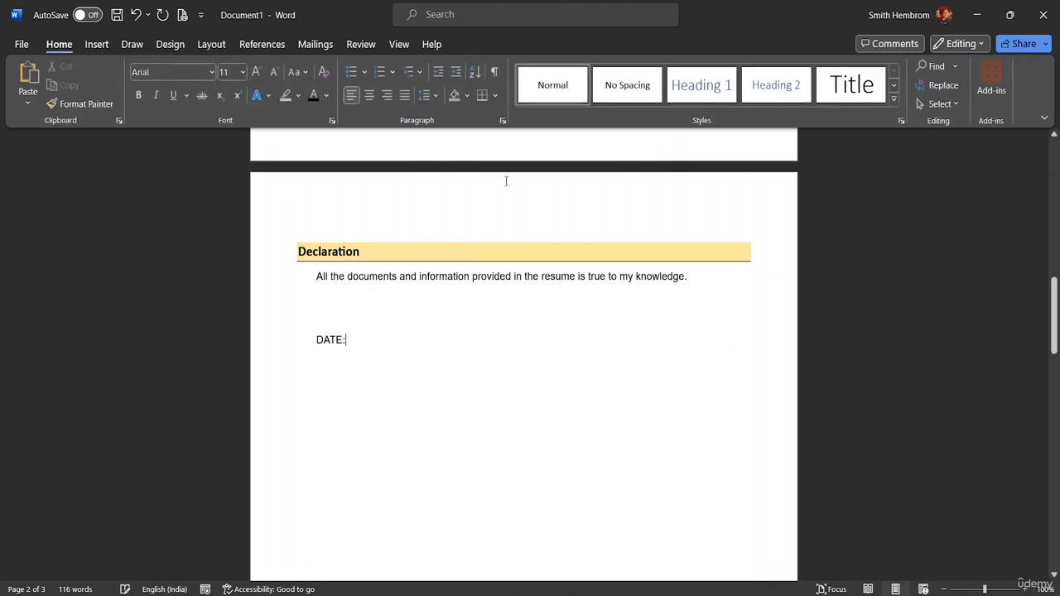
- Enter the applicant's full name on its own line, leaving three blank lines below "DATE:"
double_click(468, 345)
key(BackSpace)
double_click(317, 357)
click(350, 340)
key(Return)
key(Return)
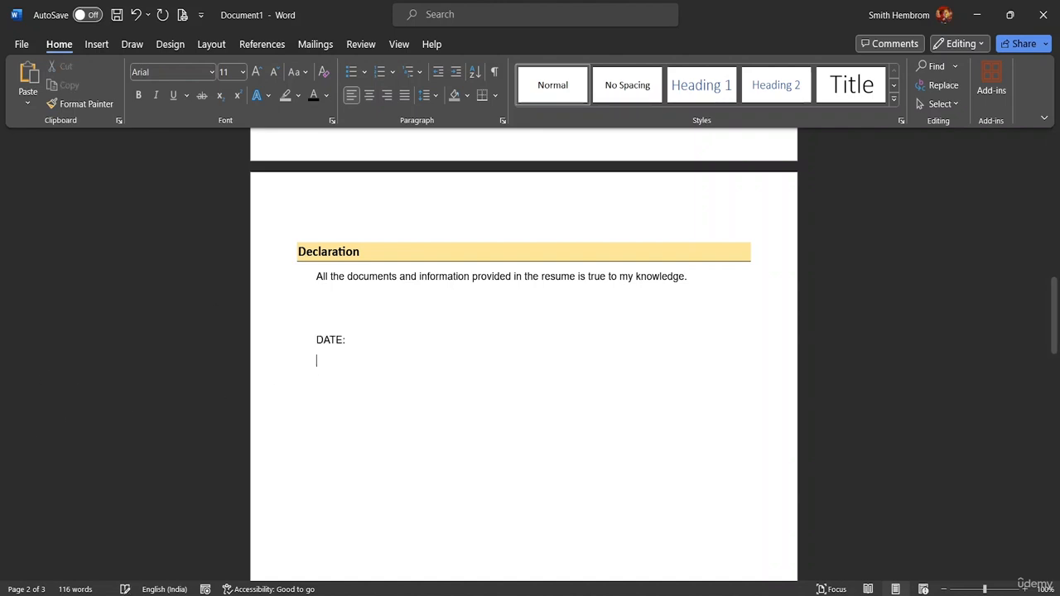
key(Return)
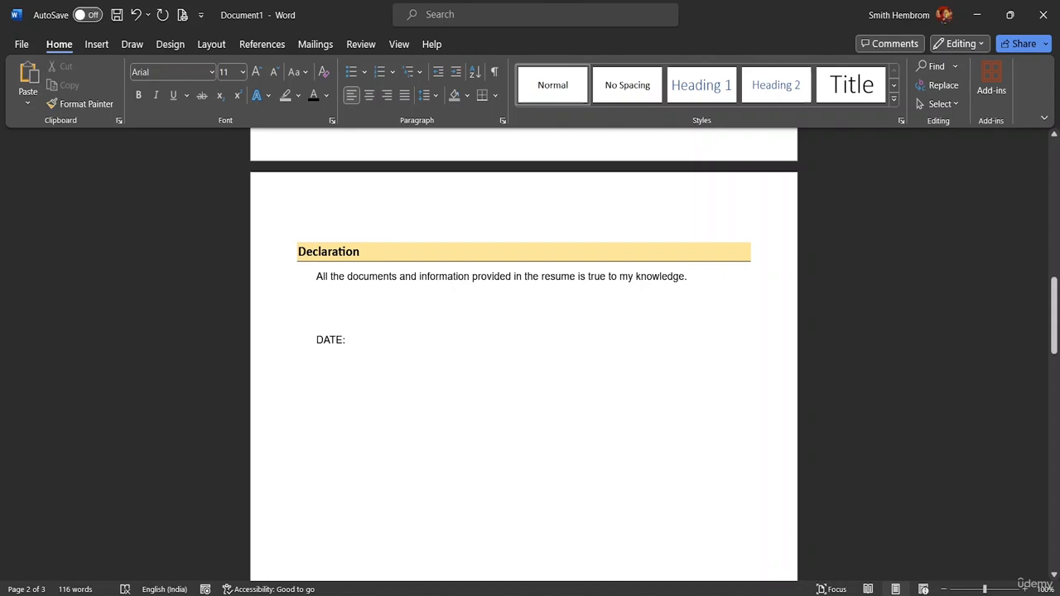
mouse_move(1055, 318)
mouse_down()
mouse_move(1053, 189)
mouse_move(1055, 315)
mouse_up()
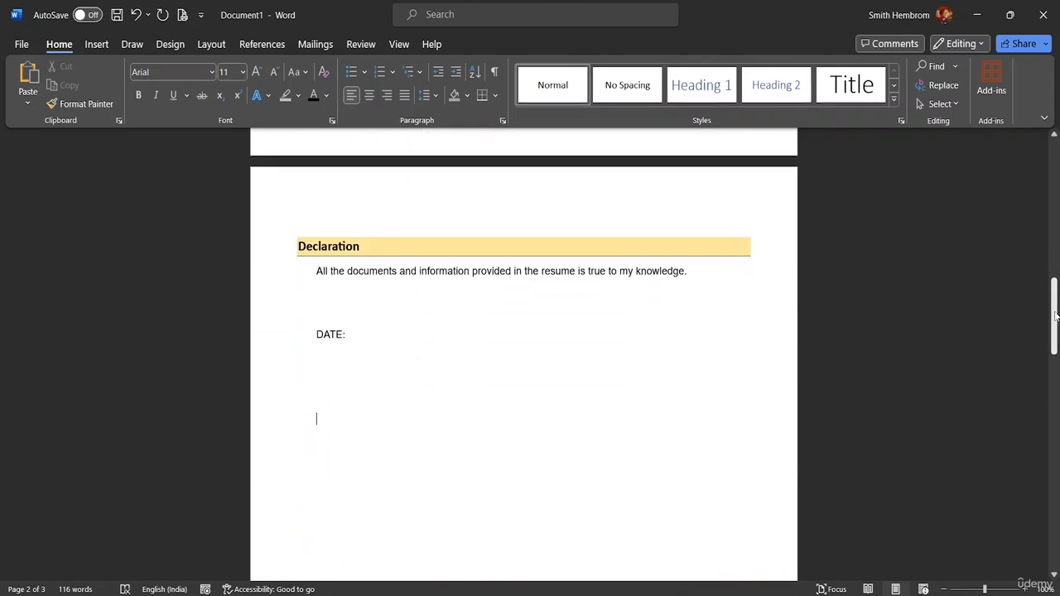
text(Roland Ande)
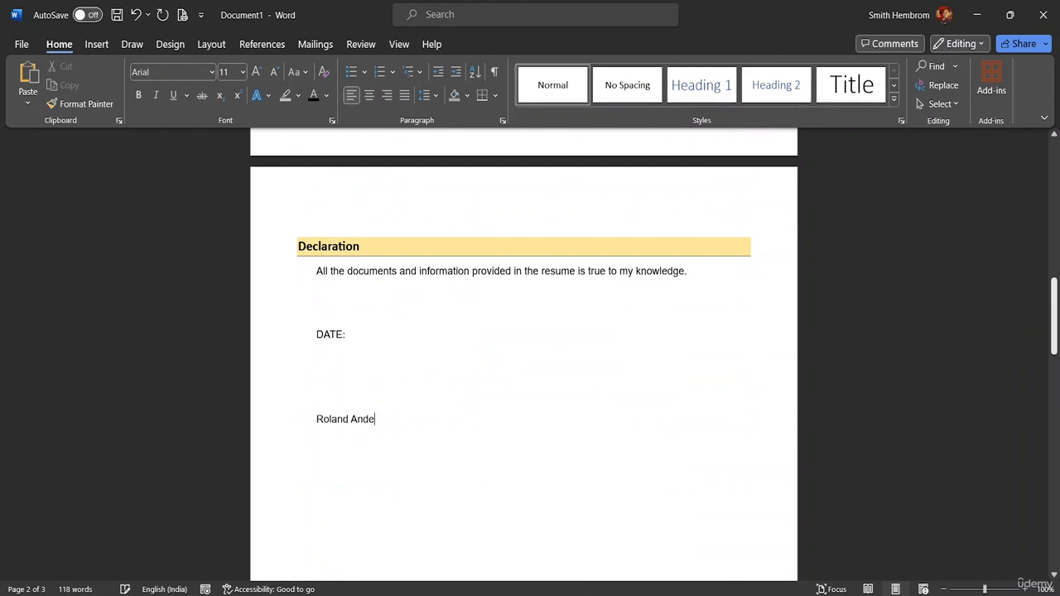
text(rson)
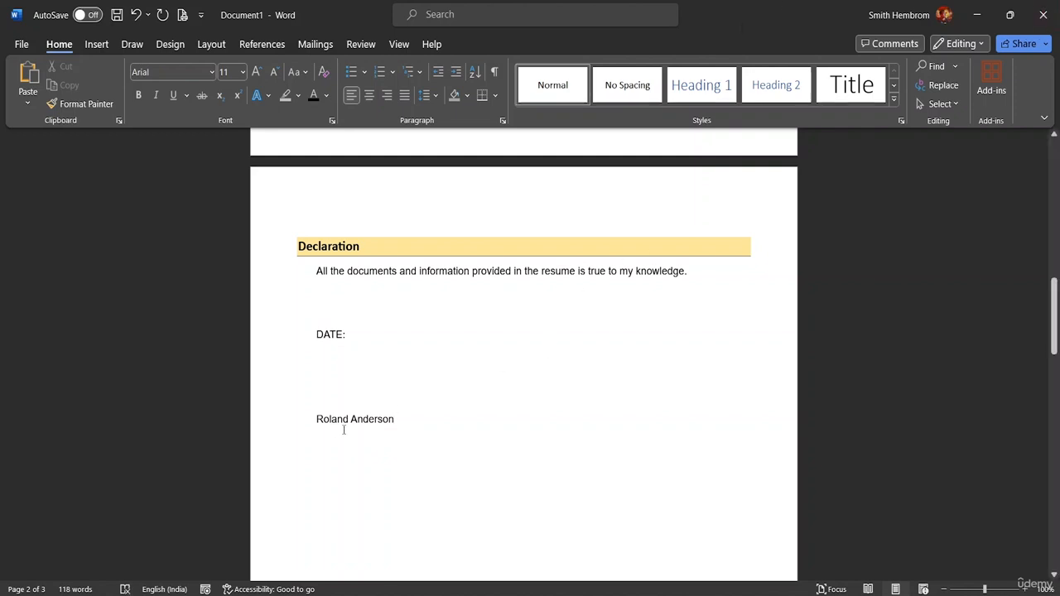
- Insert one more blank line directly above the applicant's name
click(323, 410)
click(315, 419)
key(Return)
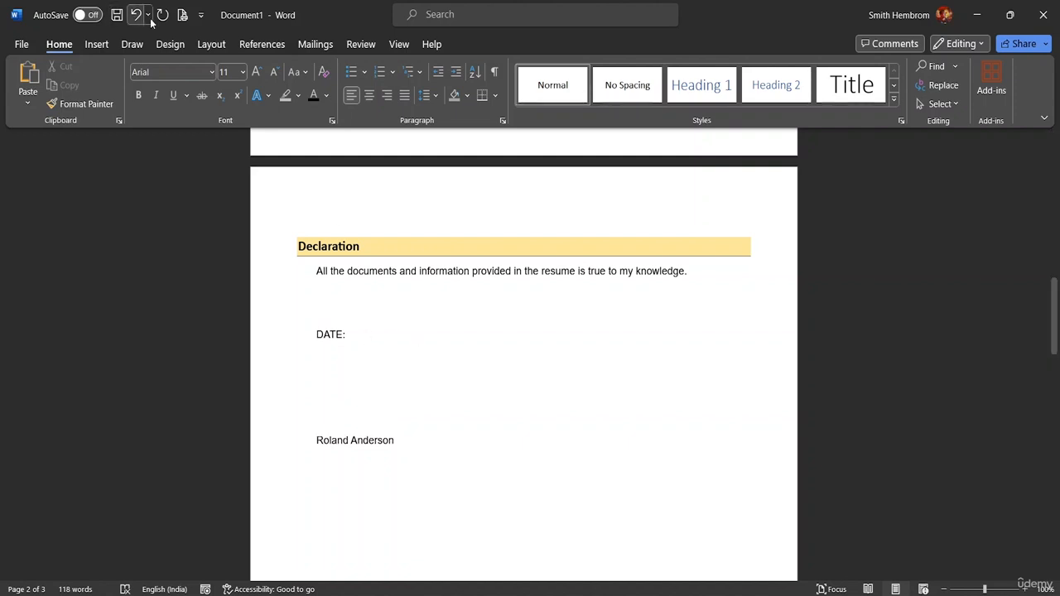
- Try to draw a straight line about 0.57 cm wide above the applicant's name, and undo the pasted "References" heading
click(94, 44)
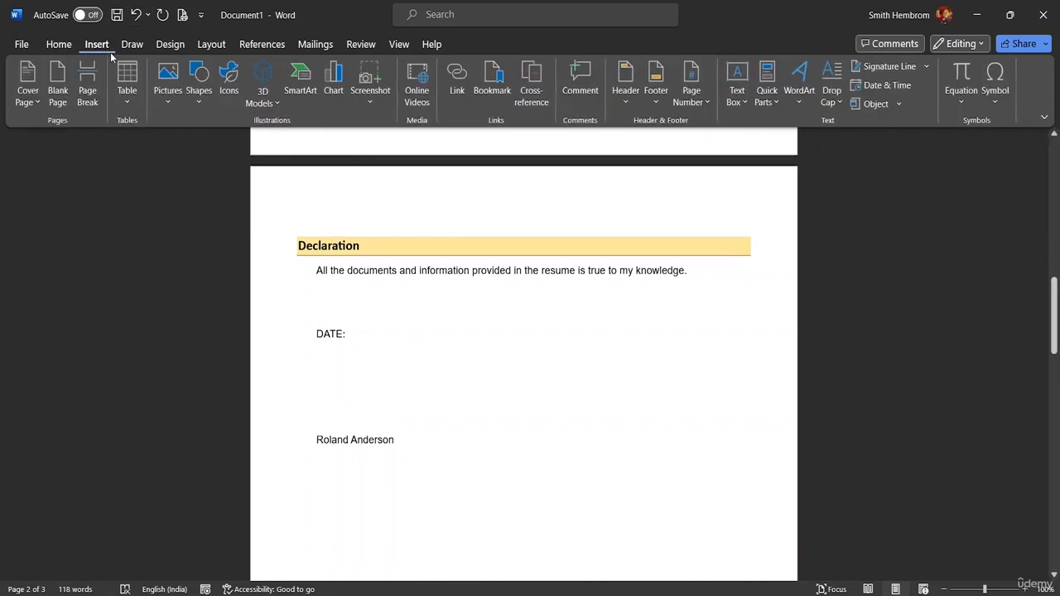
click(192, 104)
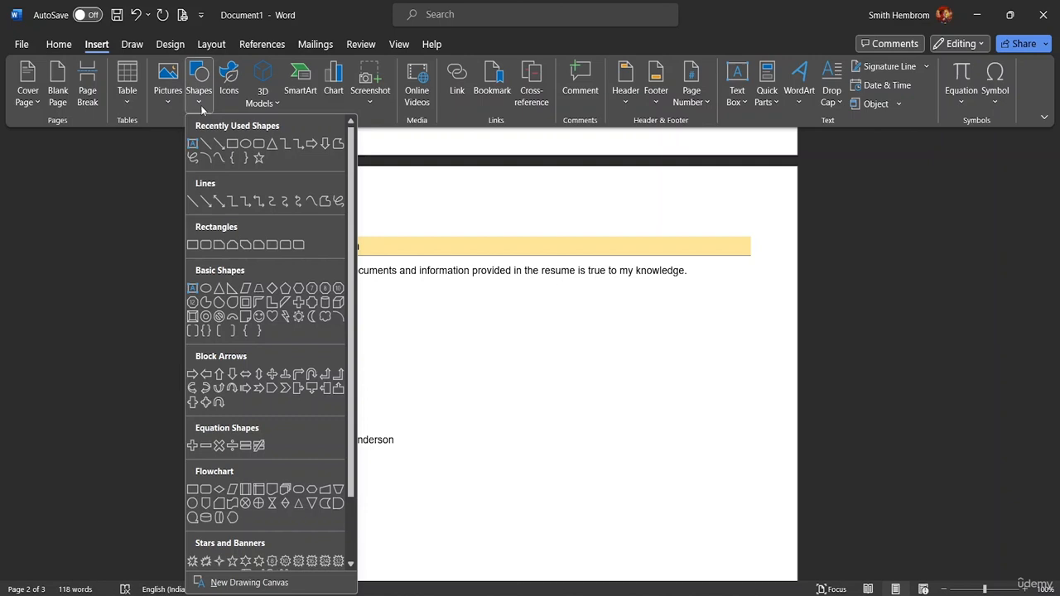
click(200, 154)
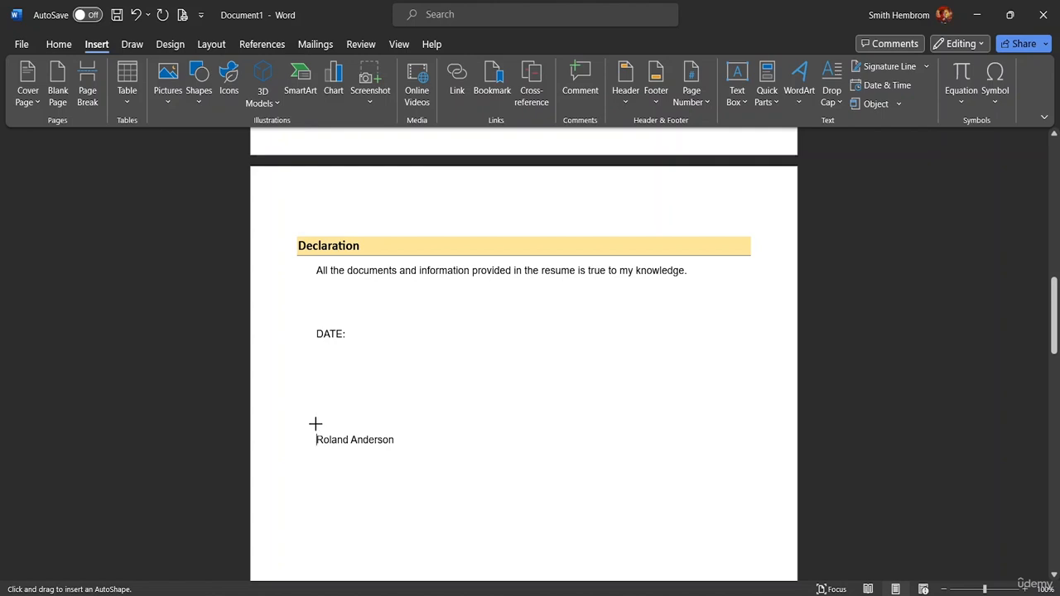
mouse_move(315, 424)
mouse_down()
mouse_move(353, 424)
mouse_move(299, 424)
mouse_up()
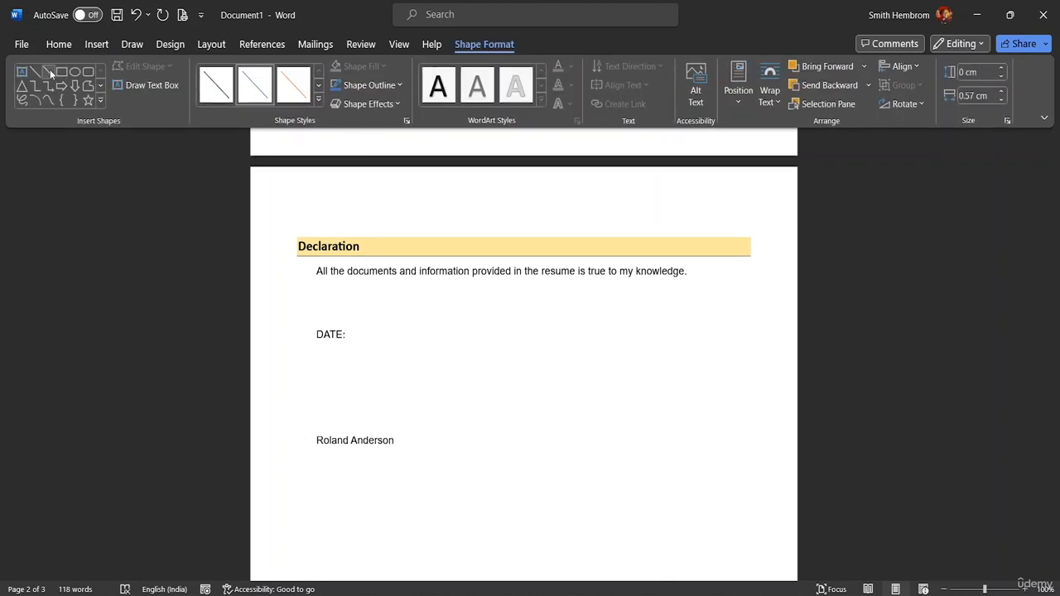
text(References)
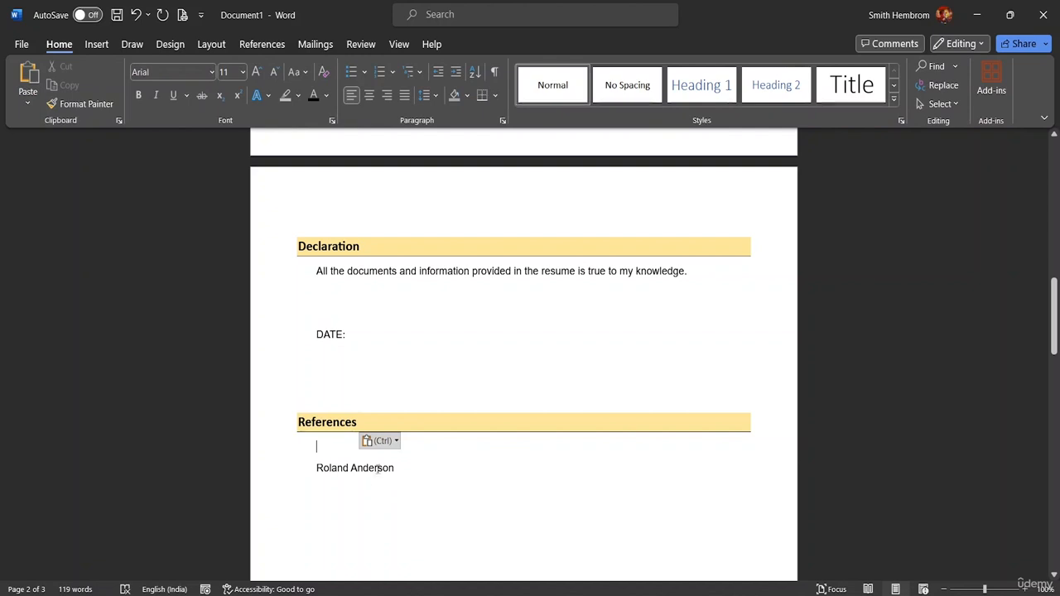
key(ctrl+z)
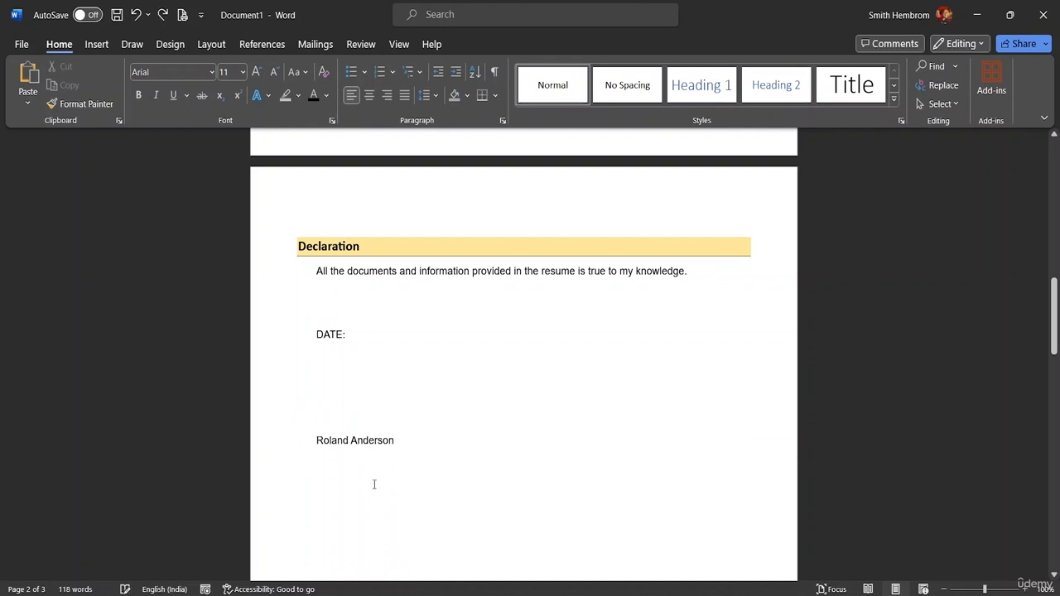
- Draw a straight horizontal line about 3.6 cm wide directly above the applicant's name in the Declaration section
click(93, 45)
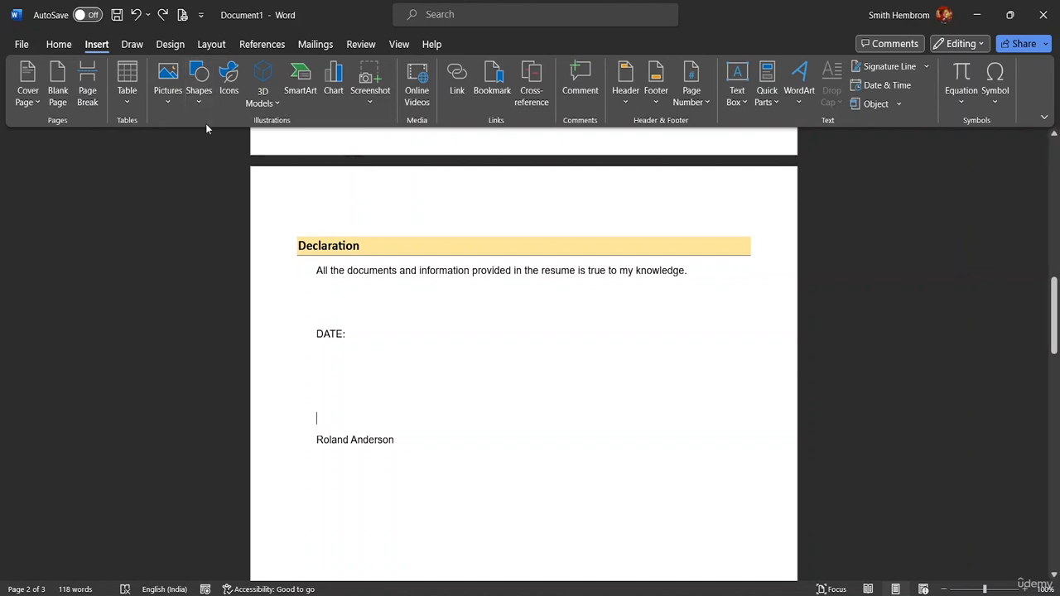
click(204, 100)
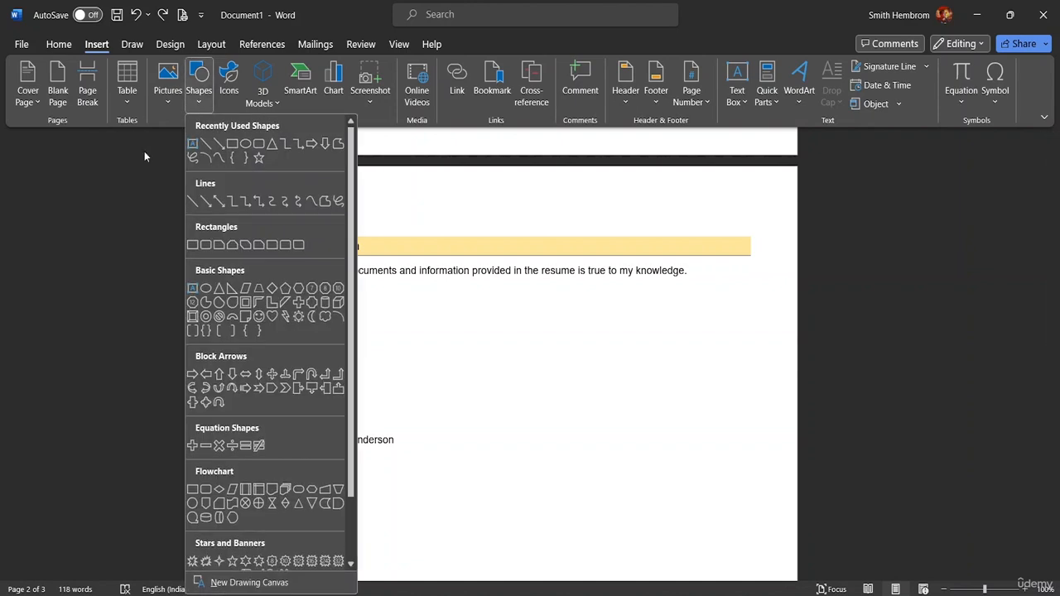
click(206, 146)
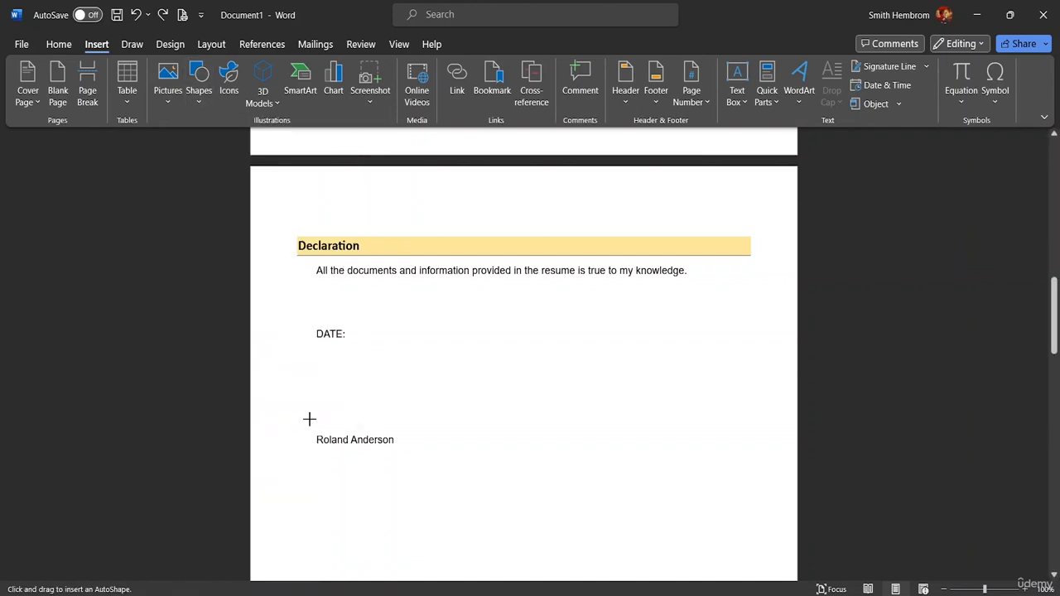
drag(310, 420, 403, 424)
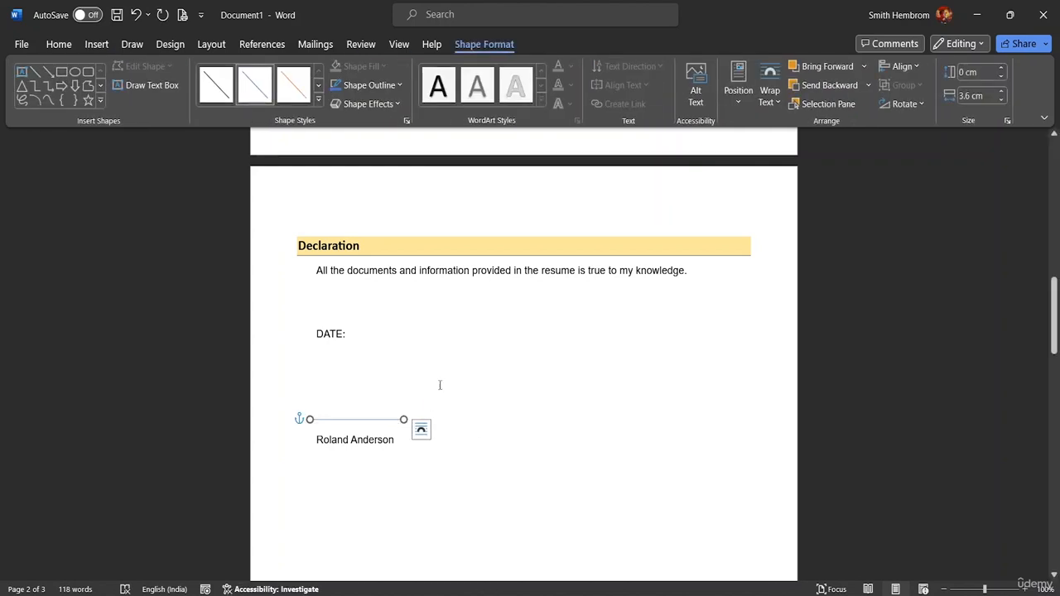
- Format the signature line with a 1½ pt weight and a black outline
click(388, 88)
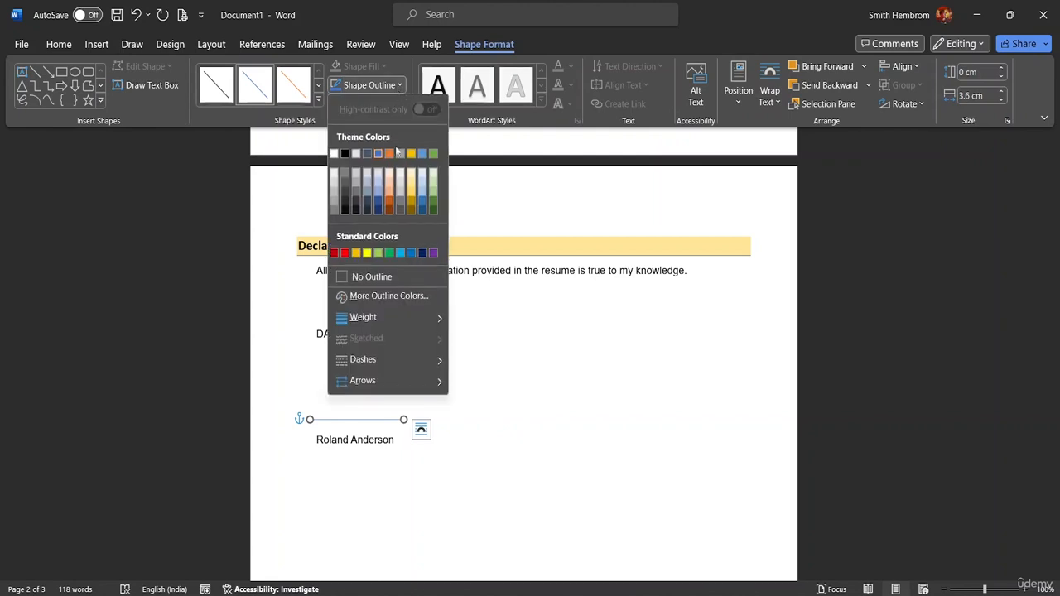
mouse_move(415, 313)
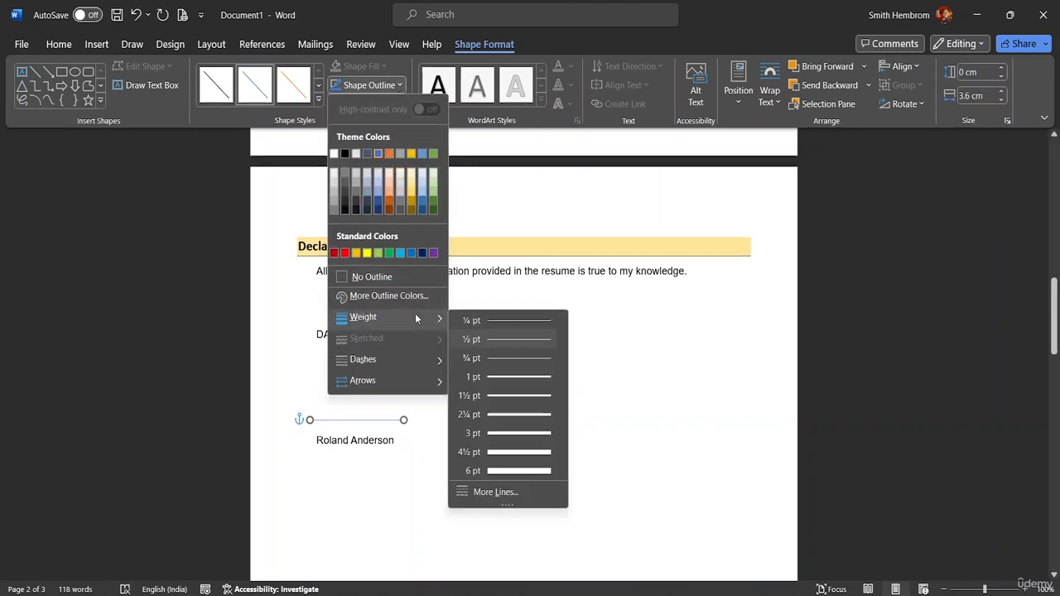
click(497, 399)
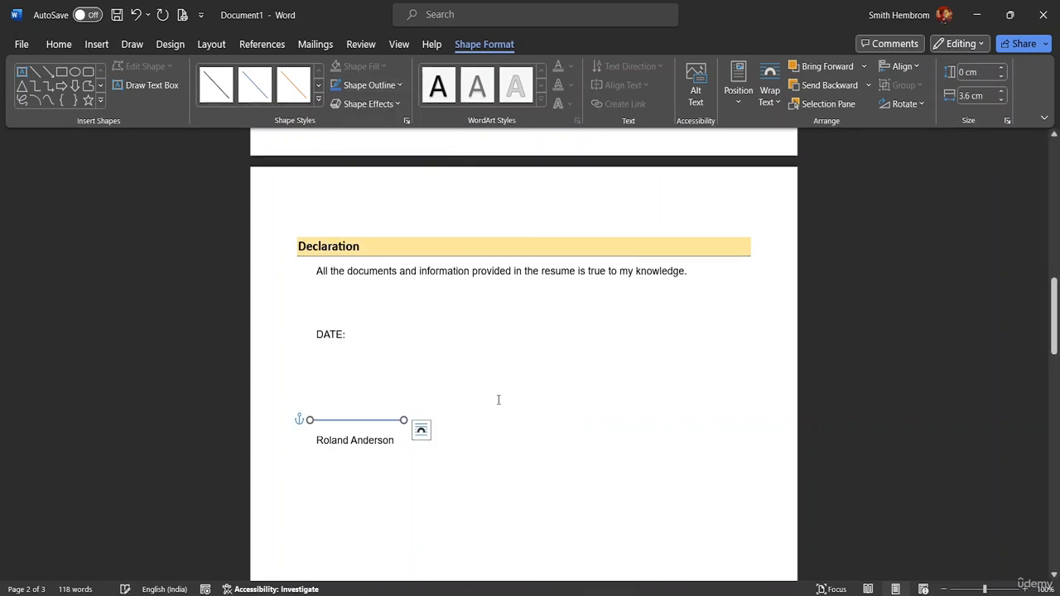
click(400, 86)
click(346, 154)
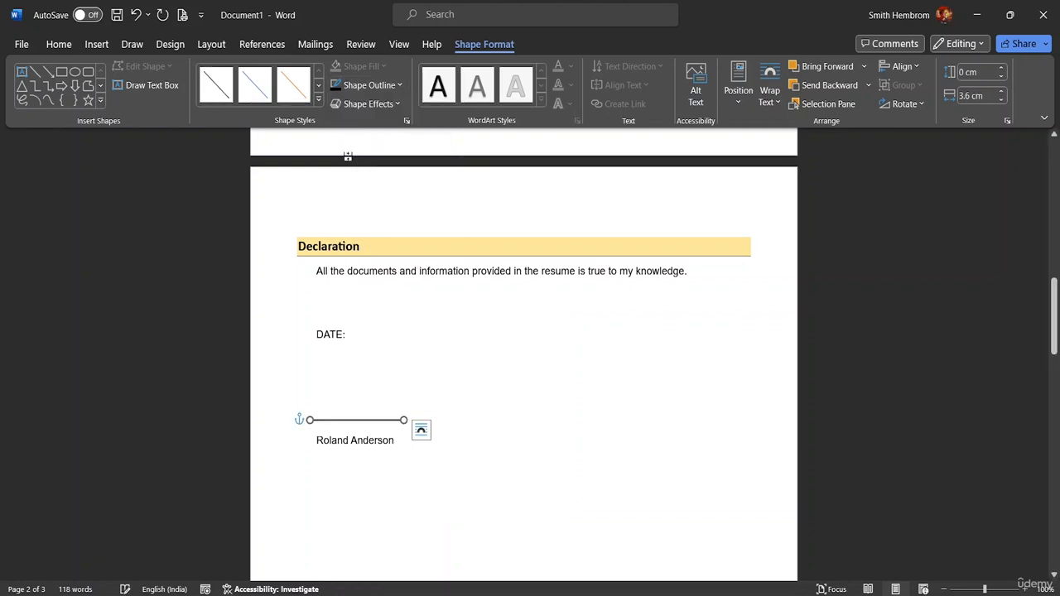
click(376, 398)
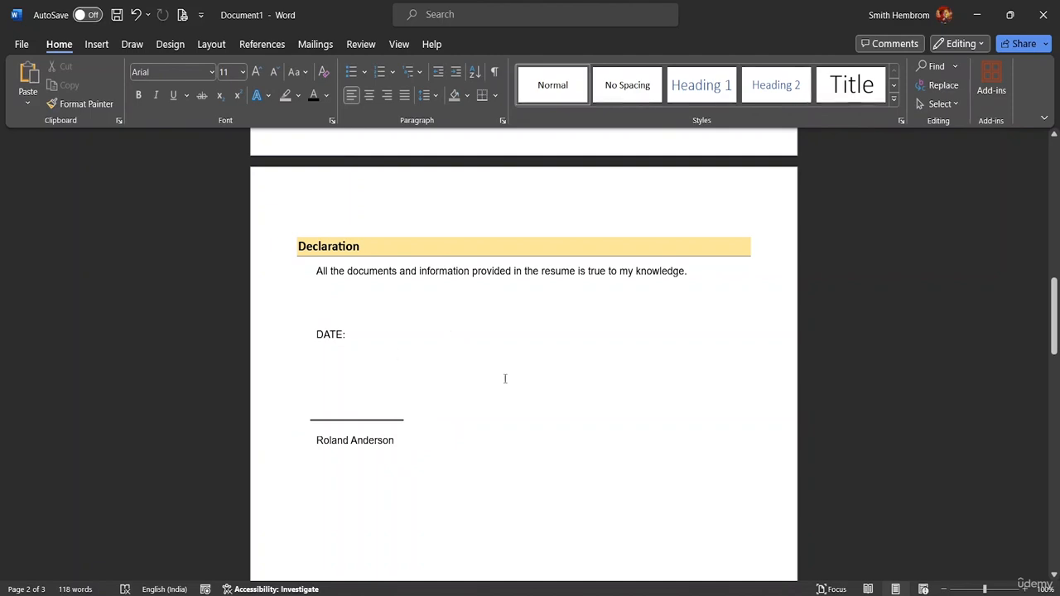
- Draw a rectangle about 4.55 cm by 4.55 cm as a photo frame beside the name and job title on the first page
scroll(502, 374, up, 7)
scroll(503, 336, up, 6)
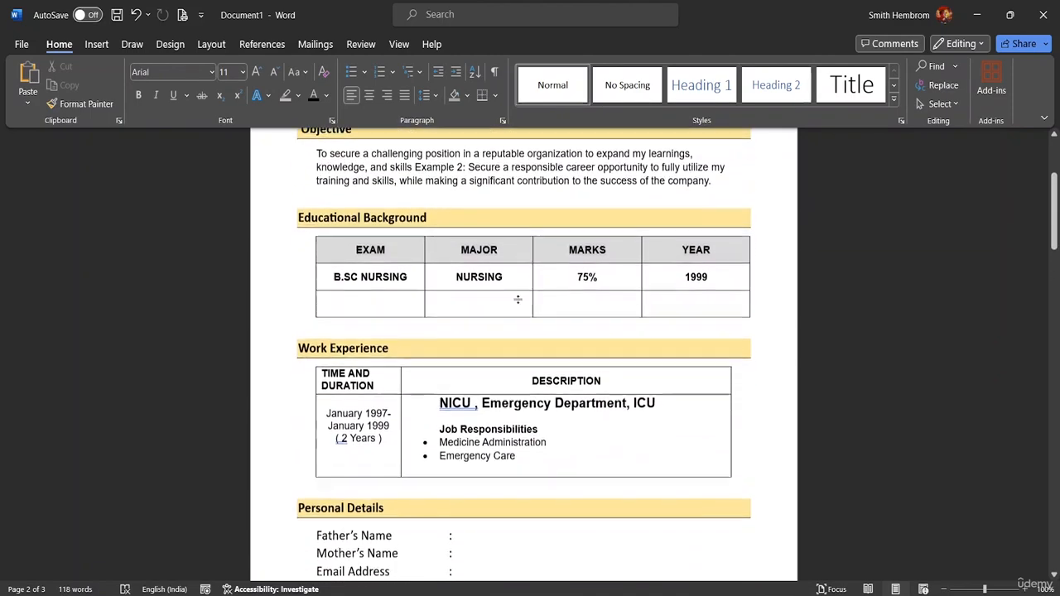
scroll(504, 301, up, 2)
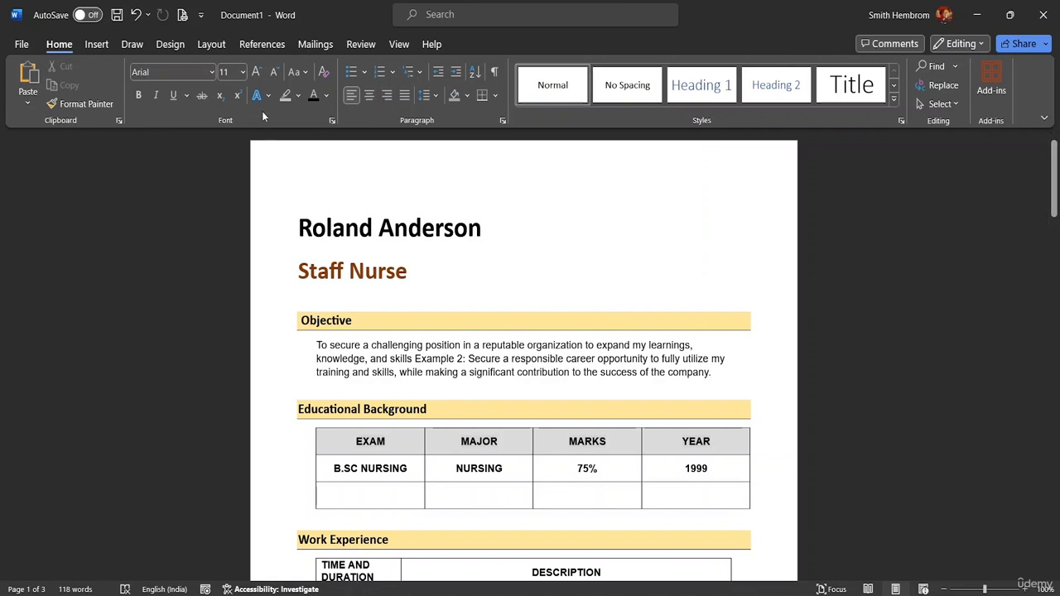
click(96, 44)
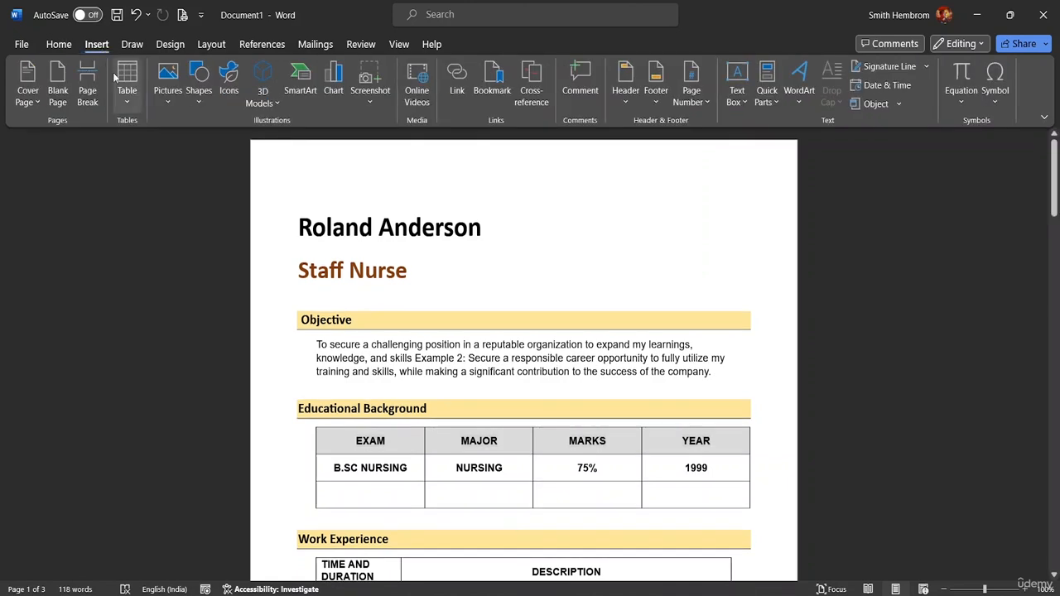
click(199, 98)
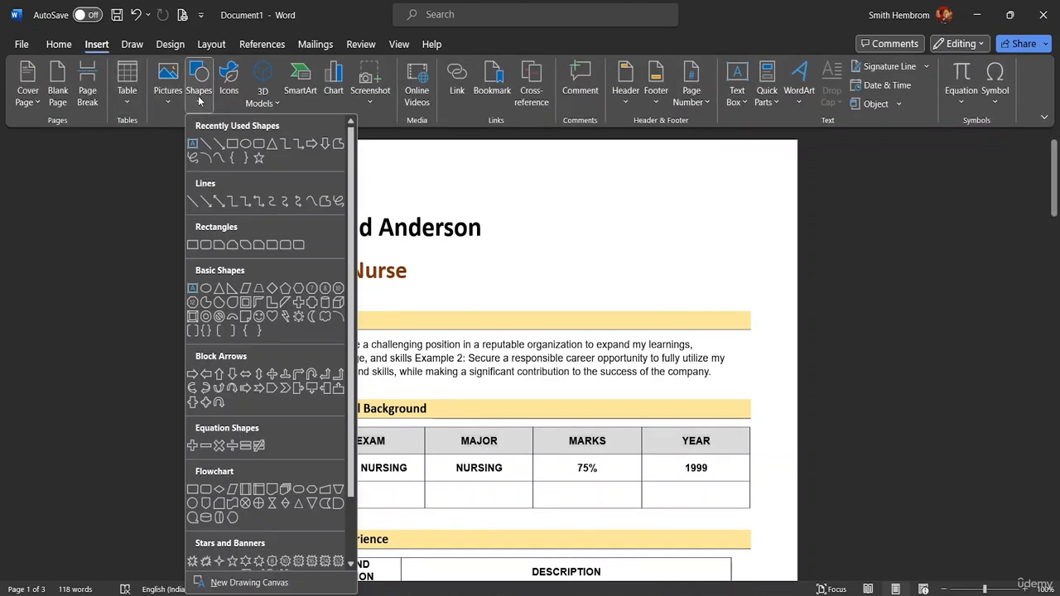
click(231, 149)
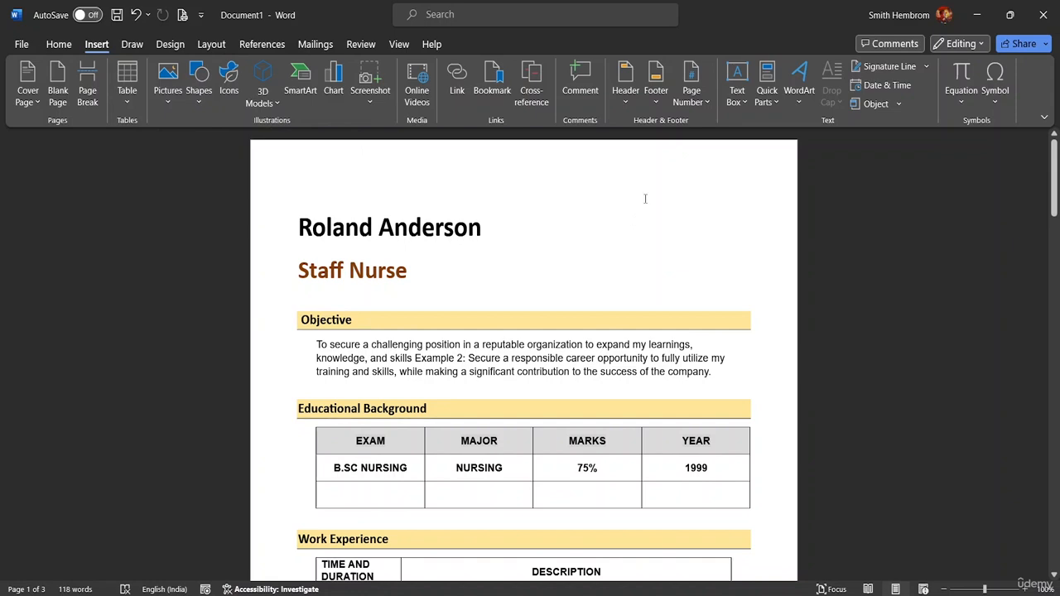
click(207, 91)
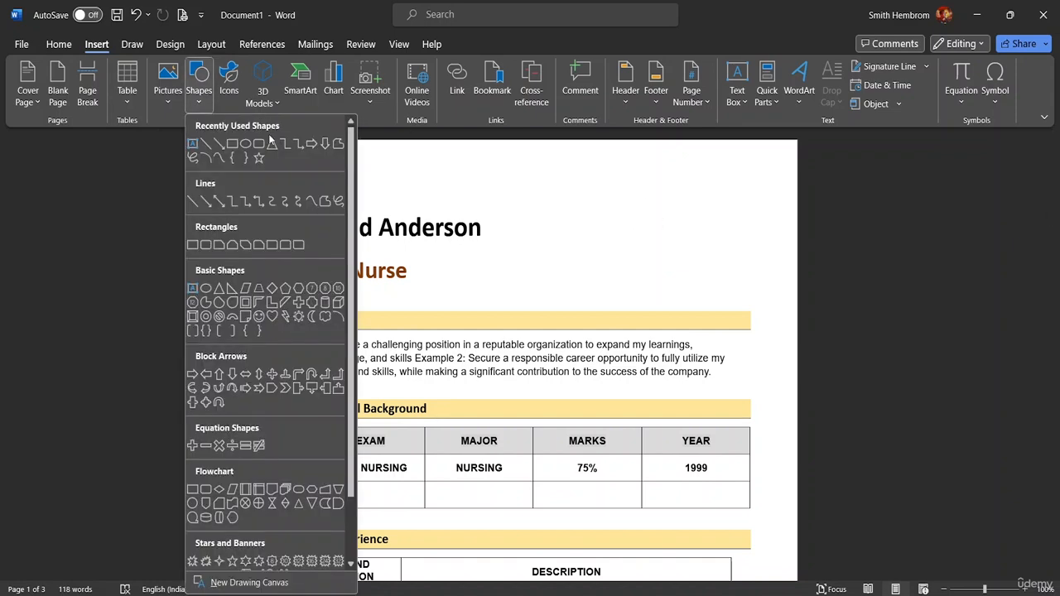
click(233, 147)
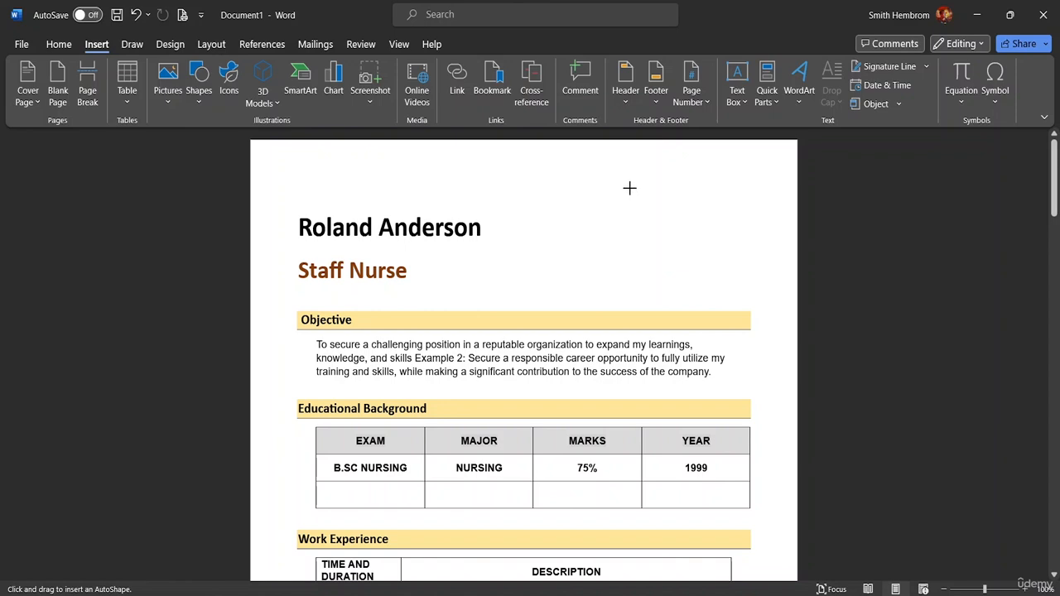
drag(629, 176, 751, 273)
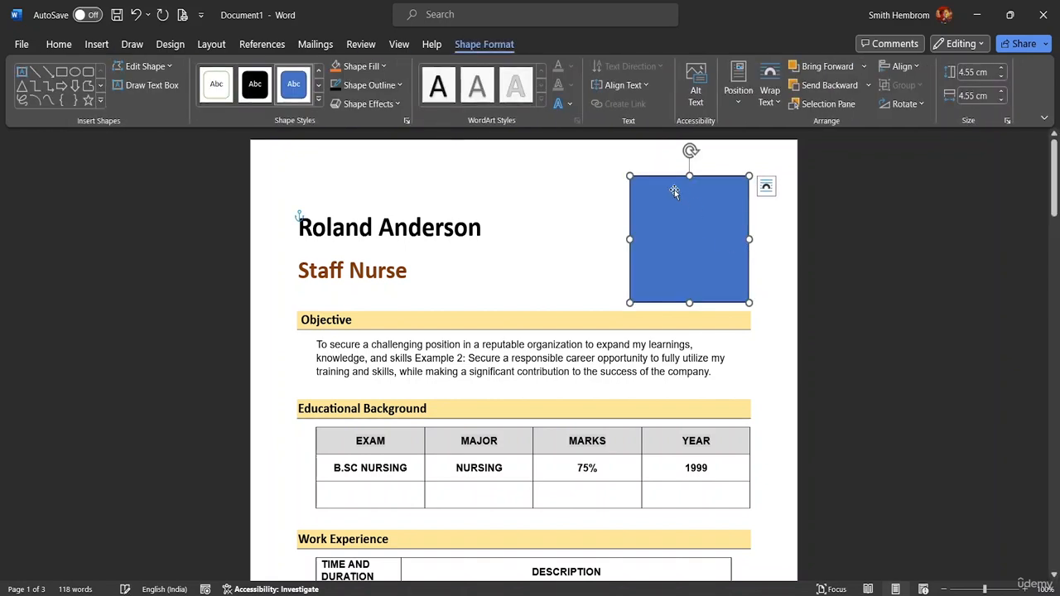
- Remove the photo frame's fill and set its outline weight to 3 pt
click(386, 67)
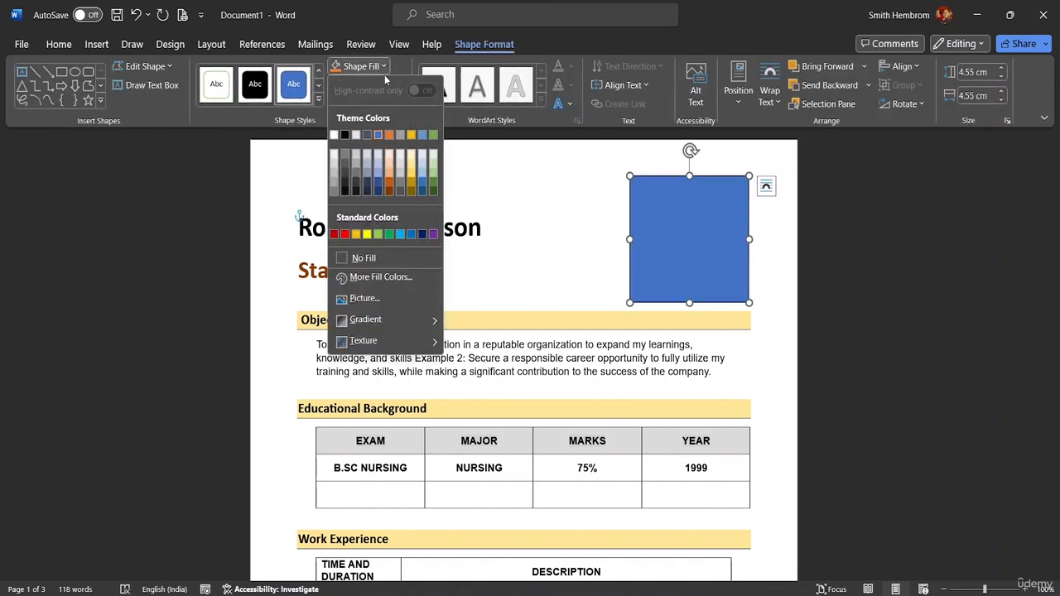
click(373, 256)
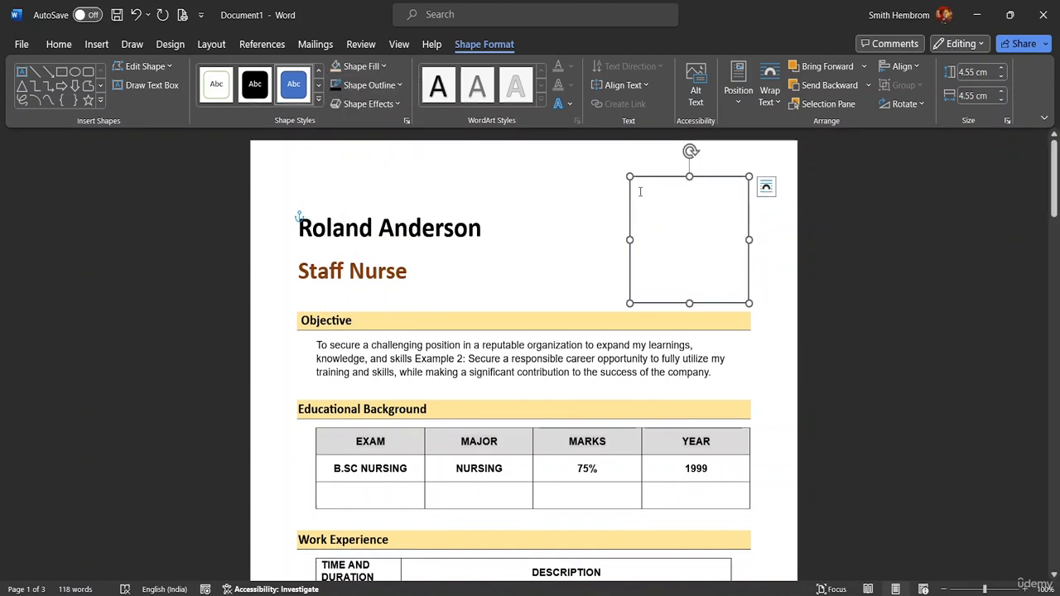
click(392, 86)
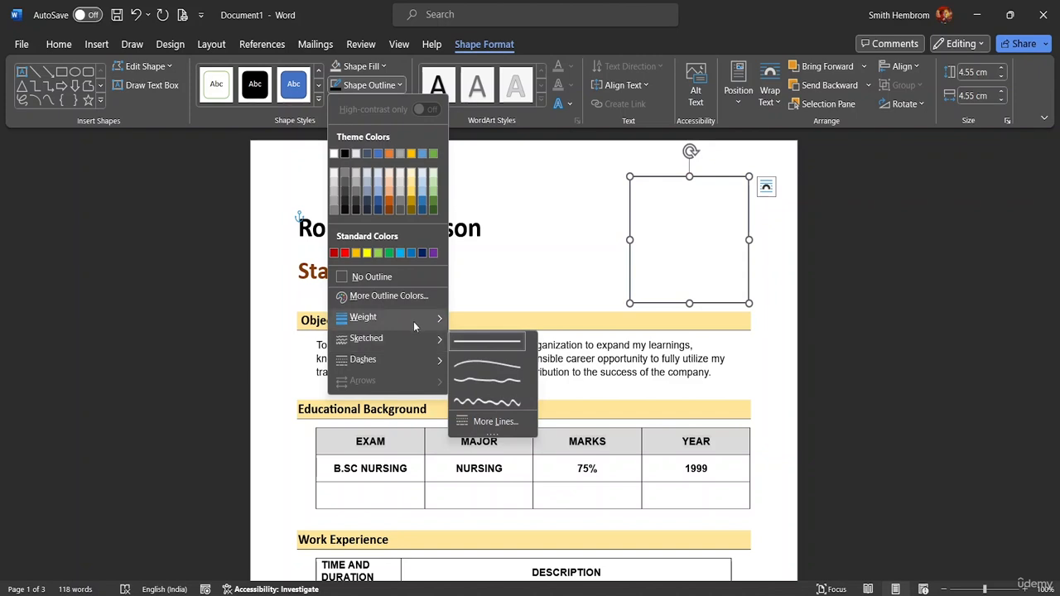
mouse_move(413, 319)
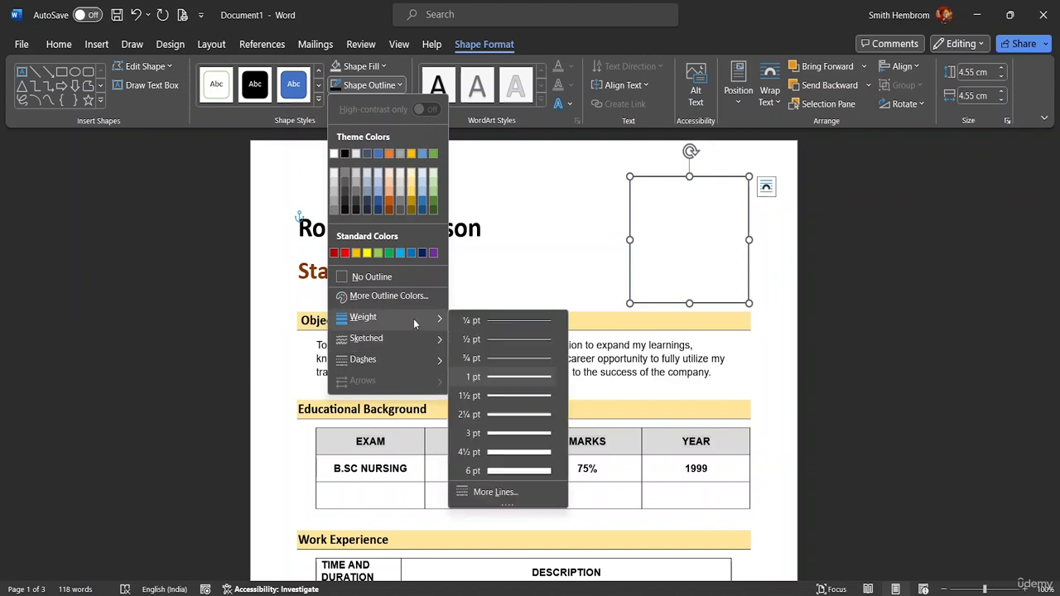
click(493, 433)
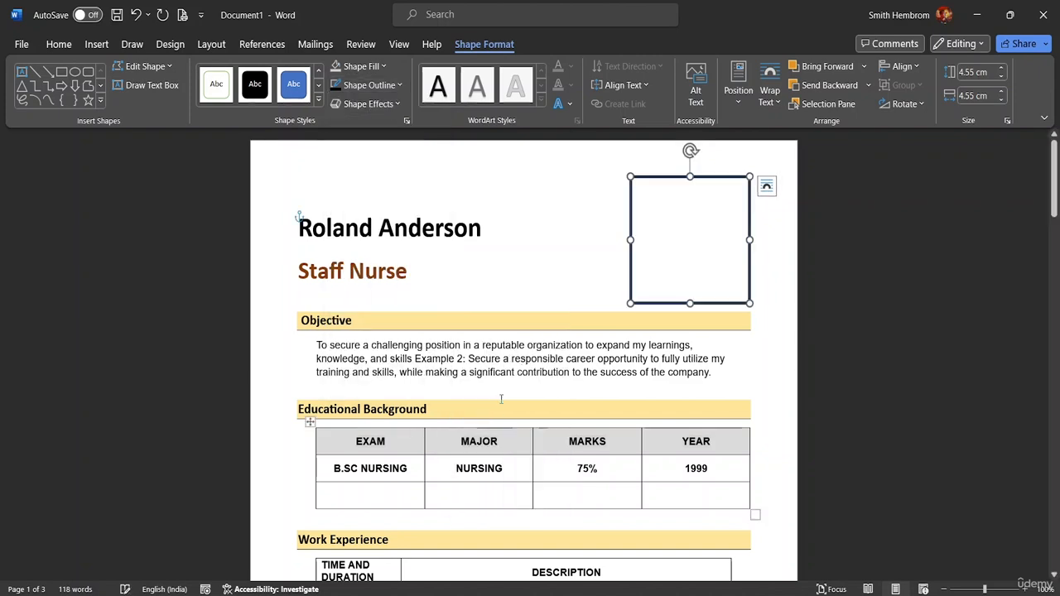
click(506, 265)
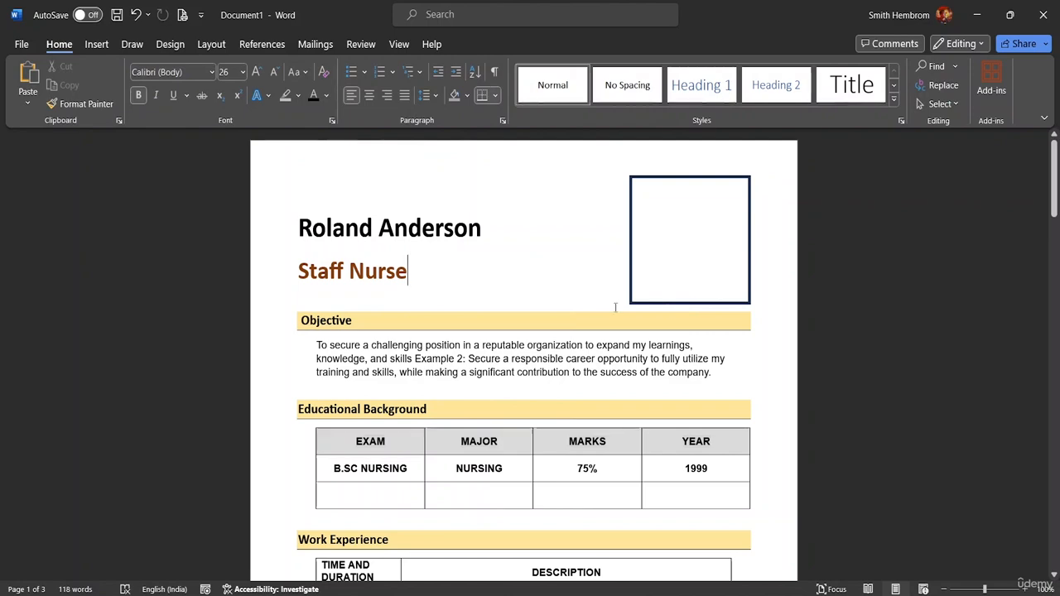
- Review the CV's sections and examine the layout of its pages in the print preview
scroll(669, 303, down, 5)
scroll(669, 289, down, 1)
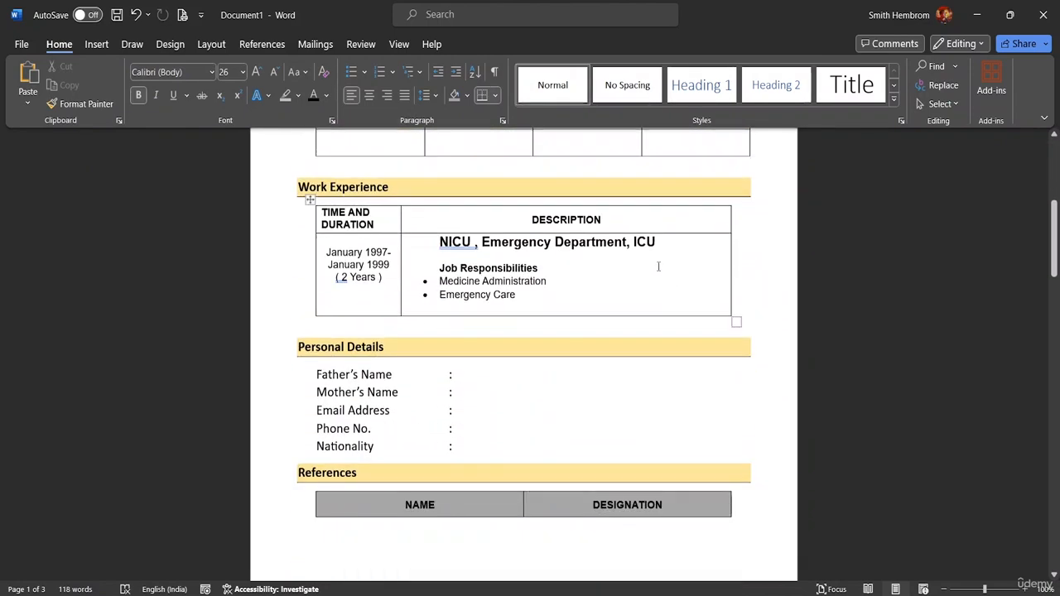
scroll(659, 265, up, 1)
drag(1055, 220, 1052, 135)
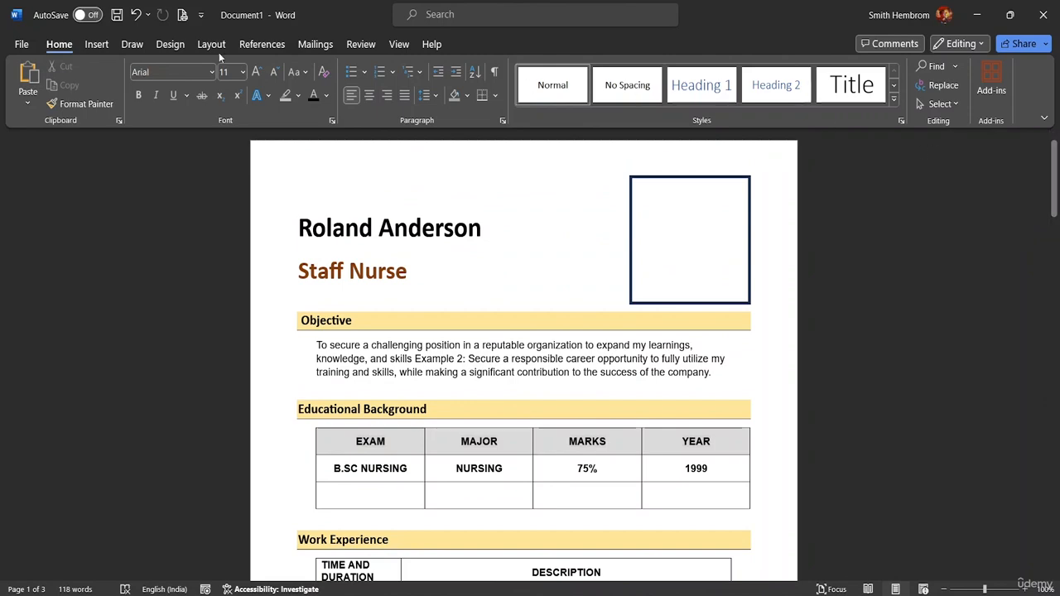
click(25, 44)
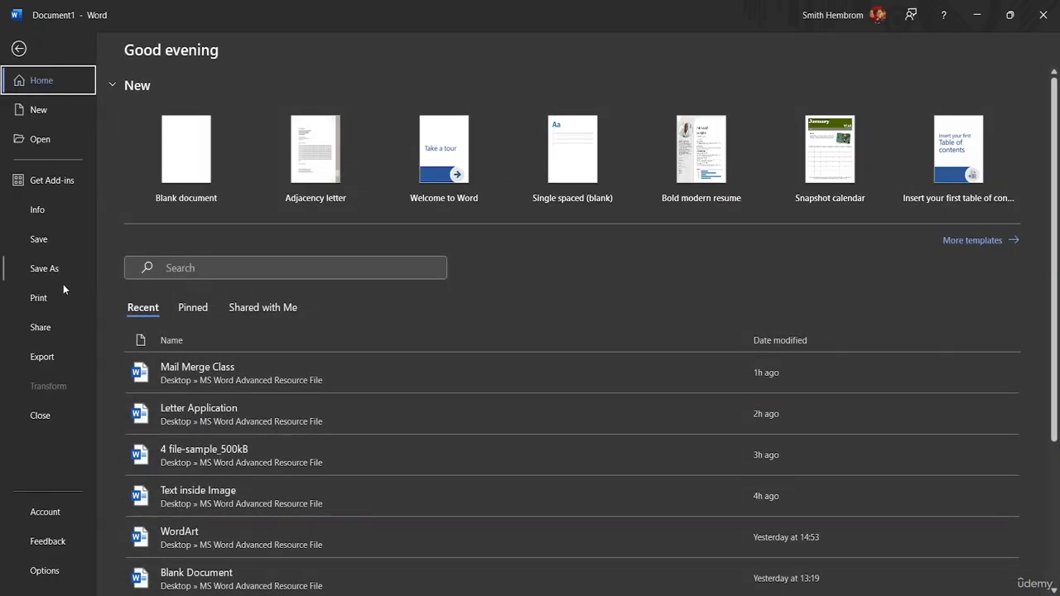
click(52, 304)
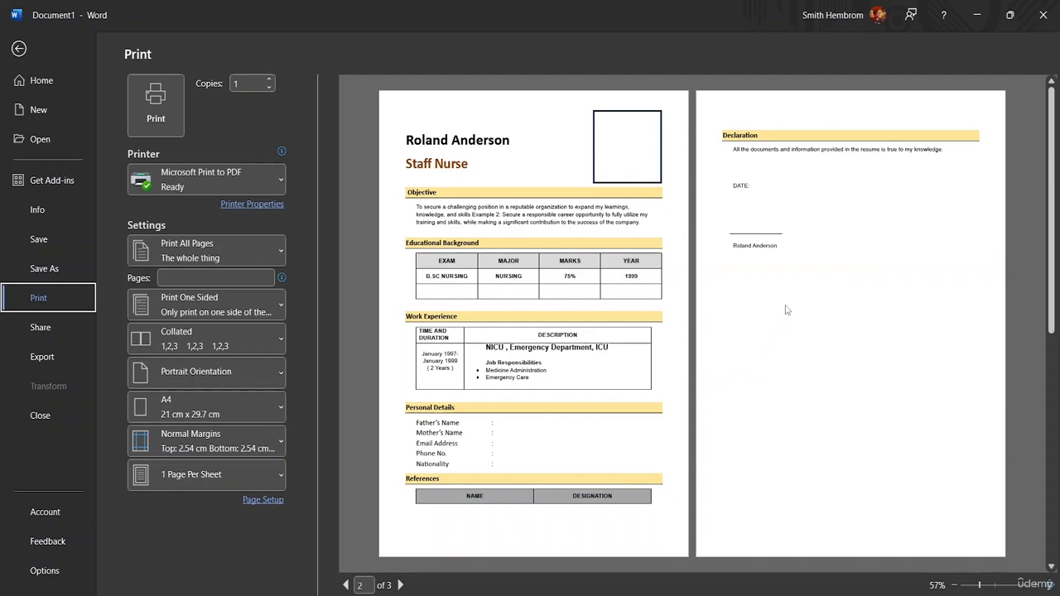
- Save the CV as a Word Document in the MS Word Advanced Resource File folder, adding "CV" after the applicant's name in the file name
click(45, 269)
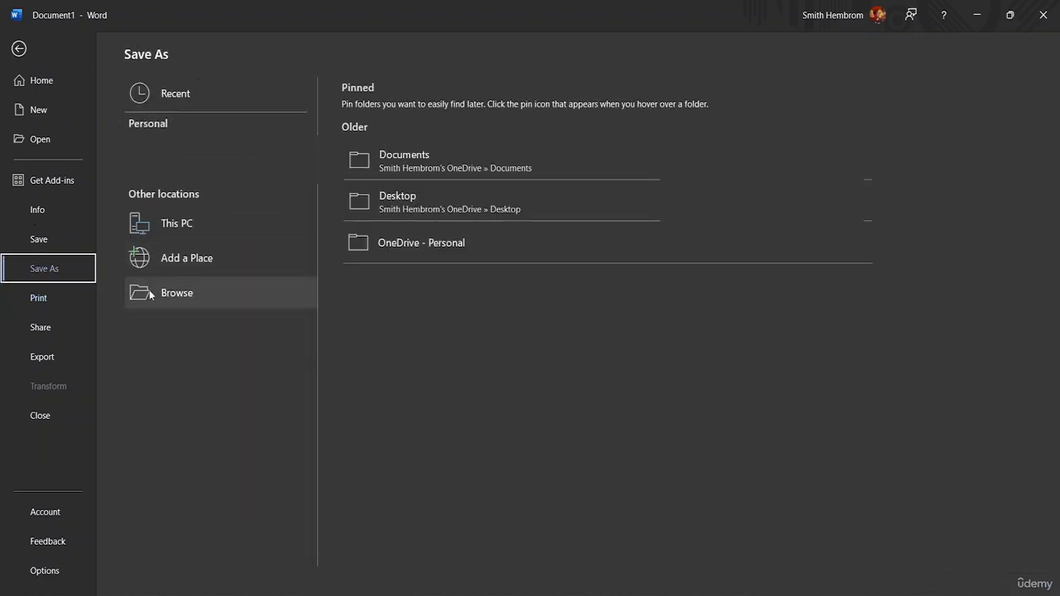
click(151, 294)
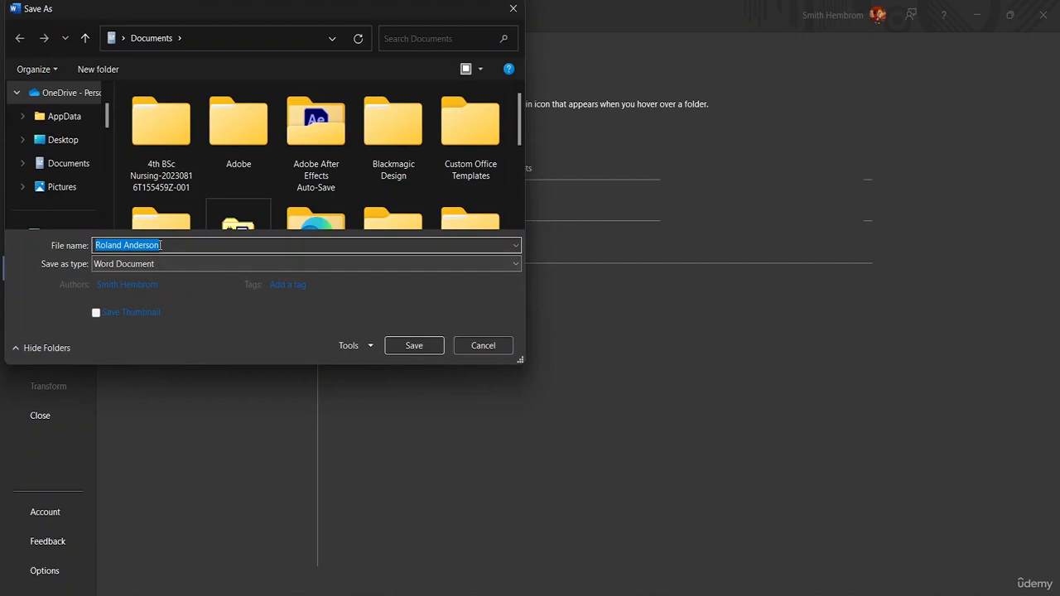
click(166, 246)
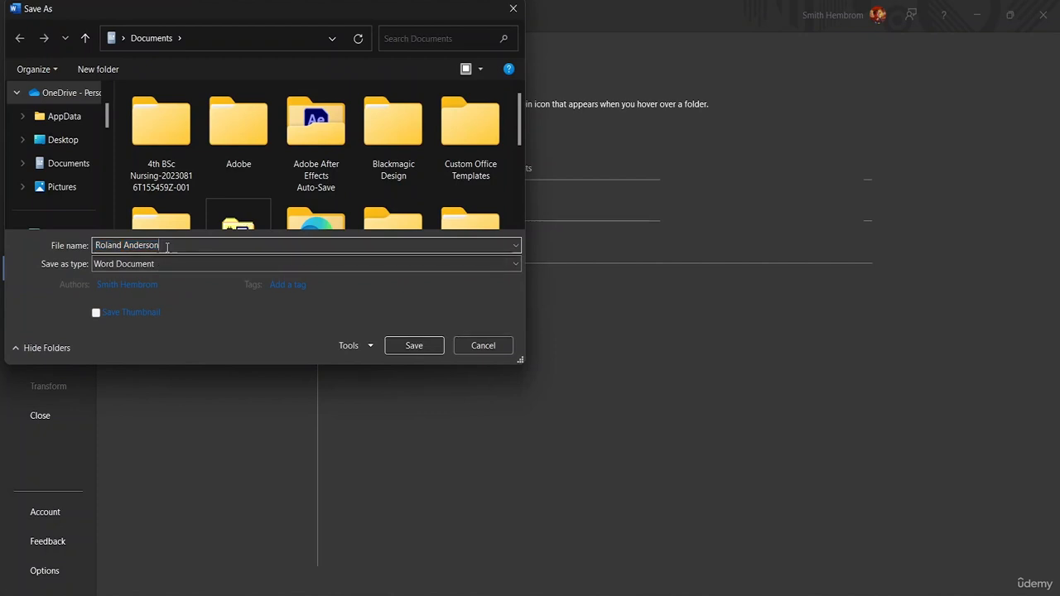
text(CV)
scroll(73, 184, down, 5)
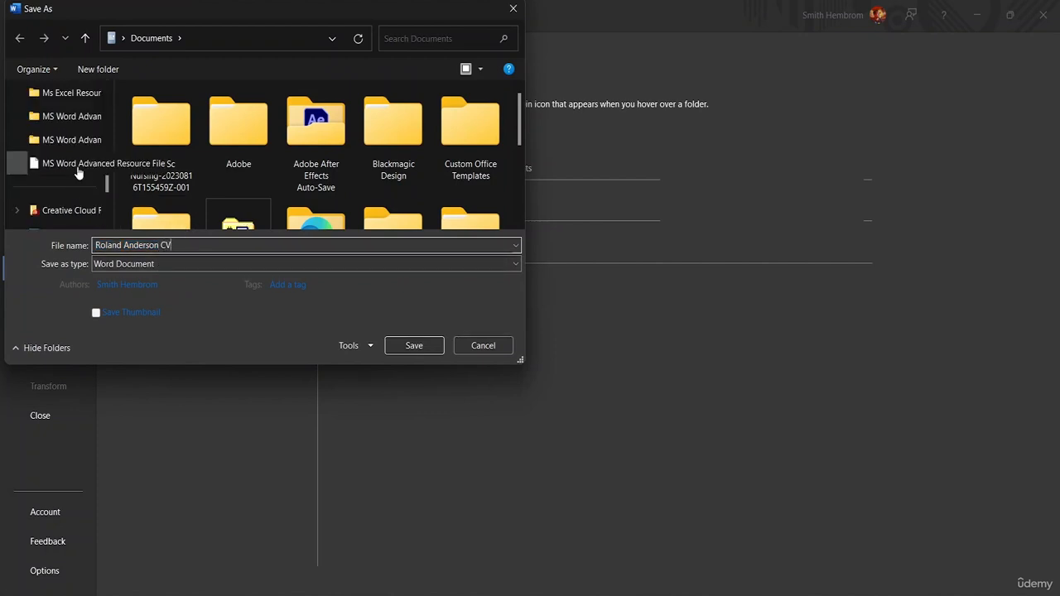
click(73, 116)
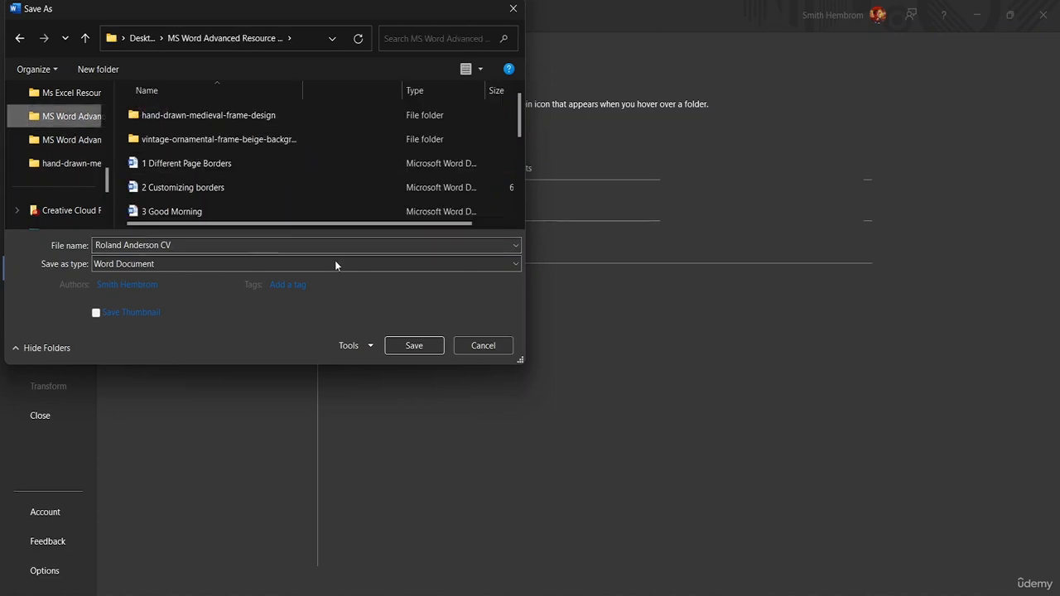
click(393, 346)
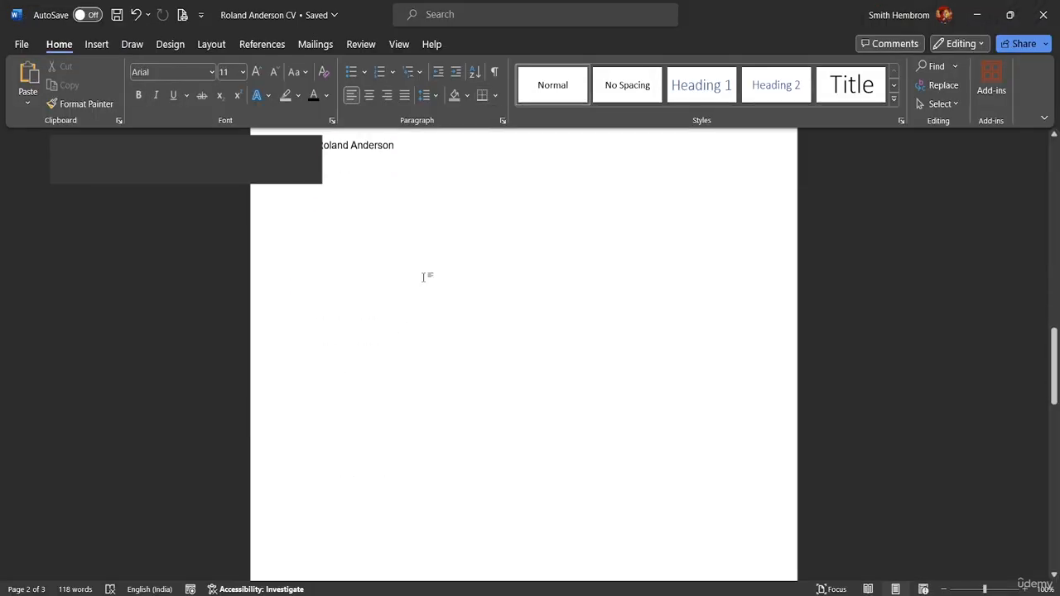
scroll(423, 278, up, 10)
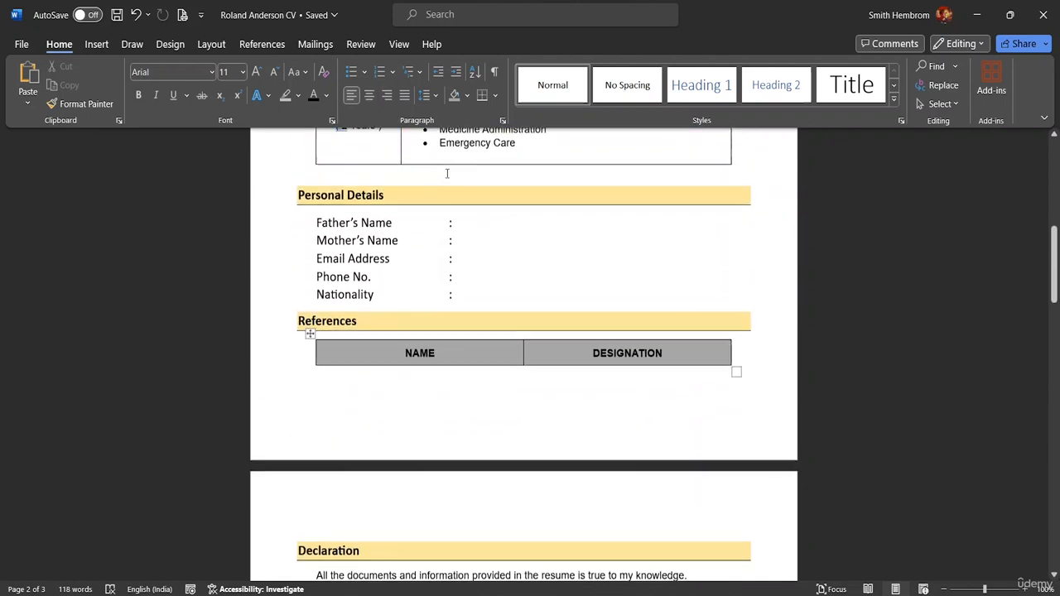
scroll(446, 173, up, 3)
scroll(438, 175, up, 8)
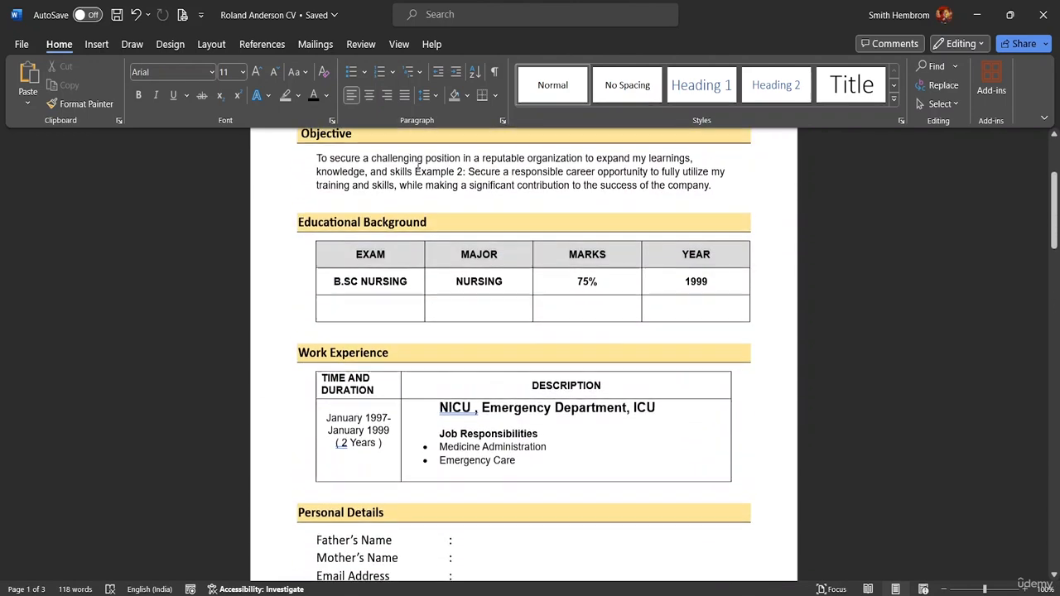